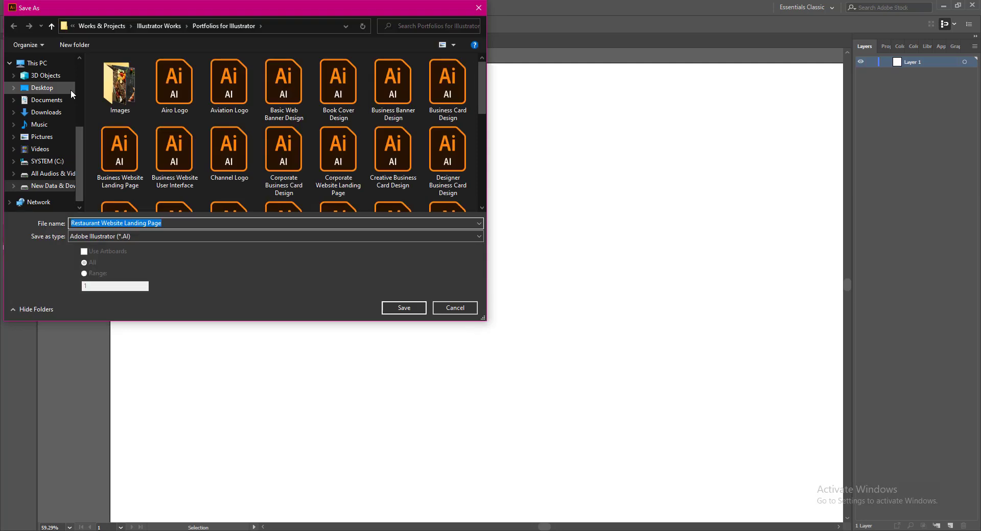
Save the document as an Illustrator CC file named Restaurant Website Landing Page and set the stroke to none.
{"action": "left_click", "coordinate": [415, 309]}
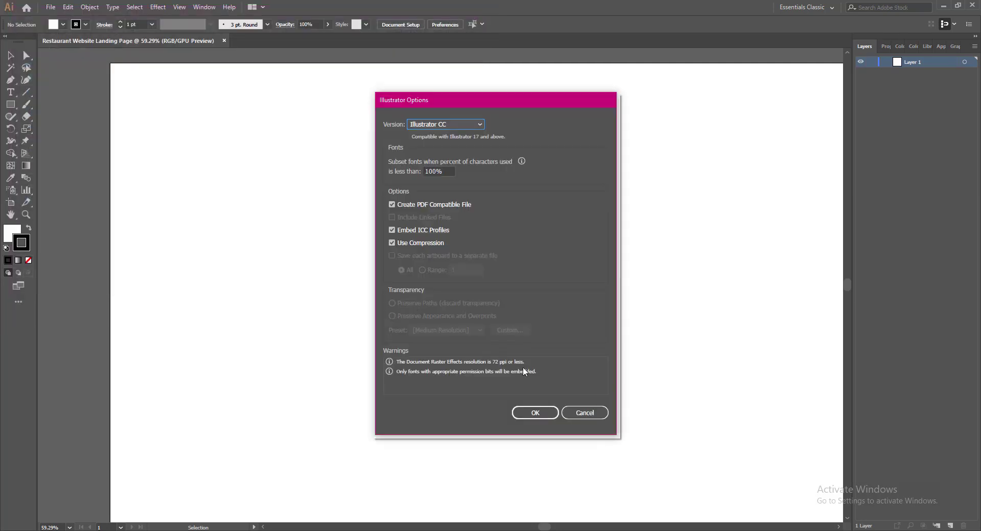
{"action": "left_click", "coordinate": [526, 414]}
{"action": "left_click", "coordinate": [28, 260]}
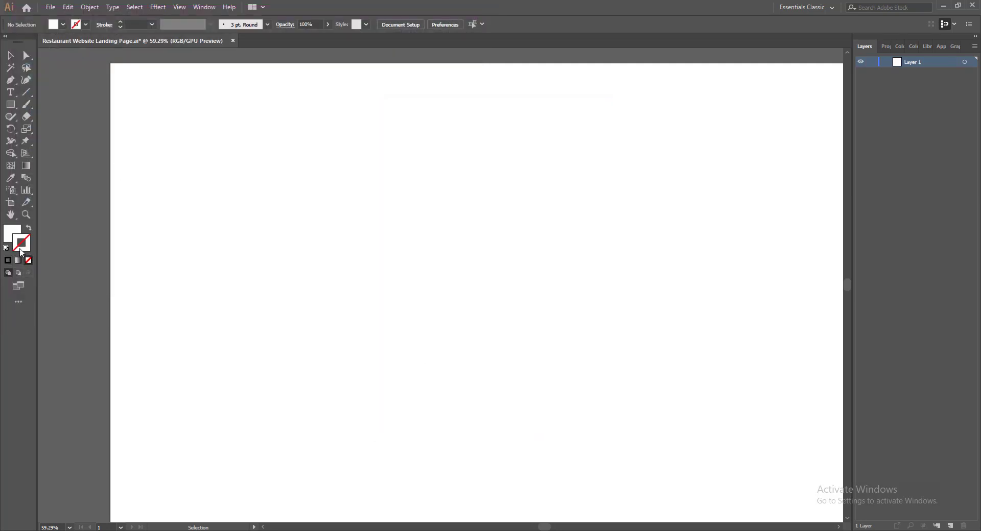
{"action": "left_click", "coordinate": [4, 233]}
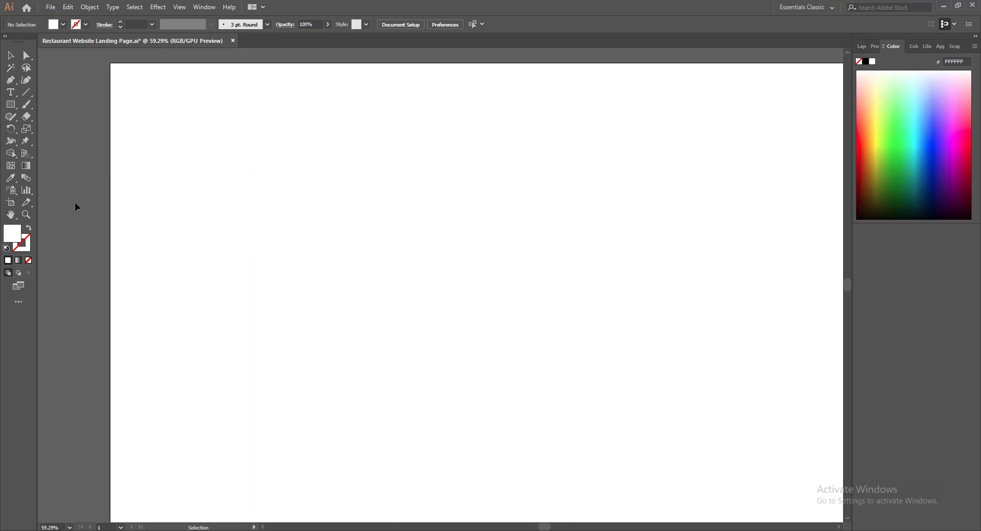
Show the rulers and set their units to inches.
{"action": "key", "text": "a"}
{"action": "key", "text": "ctrl+r"}
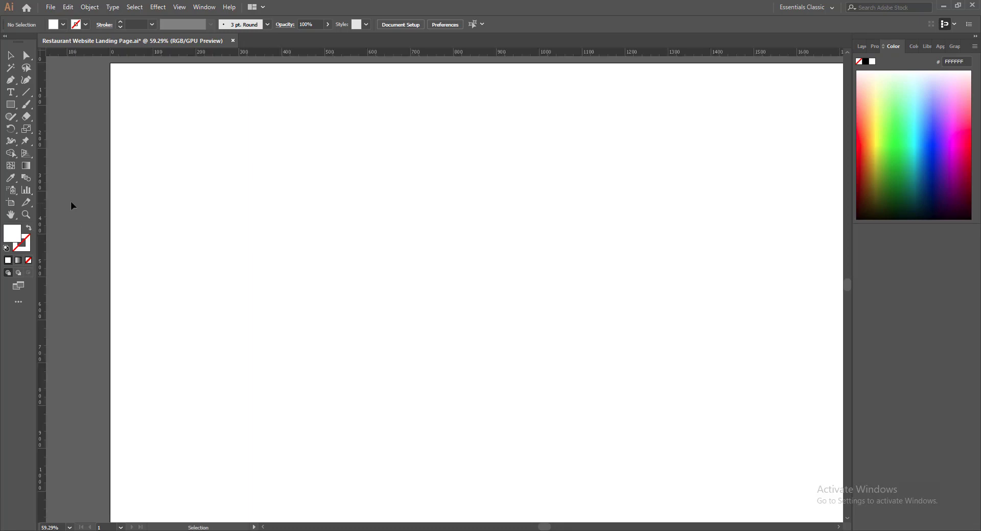
{"action": "right_click", "coordinate": [127, 56]}
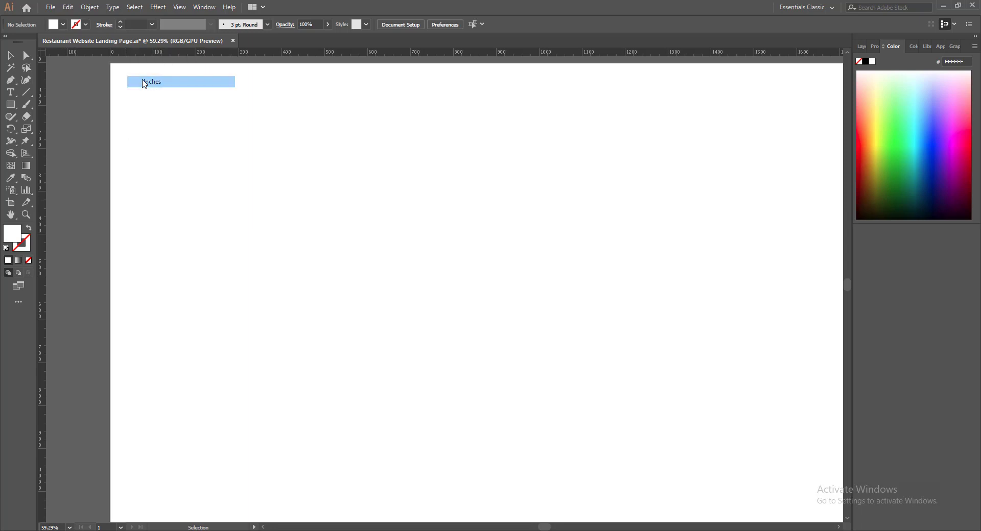
{"action": "left_click", "coordinate": [143, 83]}
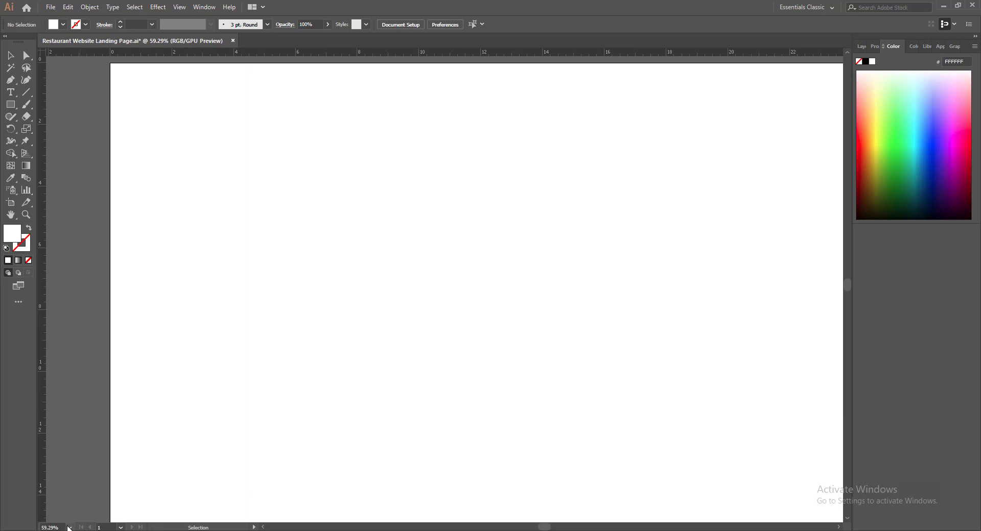
Set the zoom level to 56% and bring the whole artboard into view.
{"action": "left_click", "coordinate": [69, 528]}
{"action": "left_click", "coordinate": [69, 527]}
{"action": "left_click", "coordinate": [46, 527]}
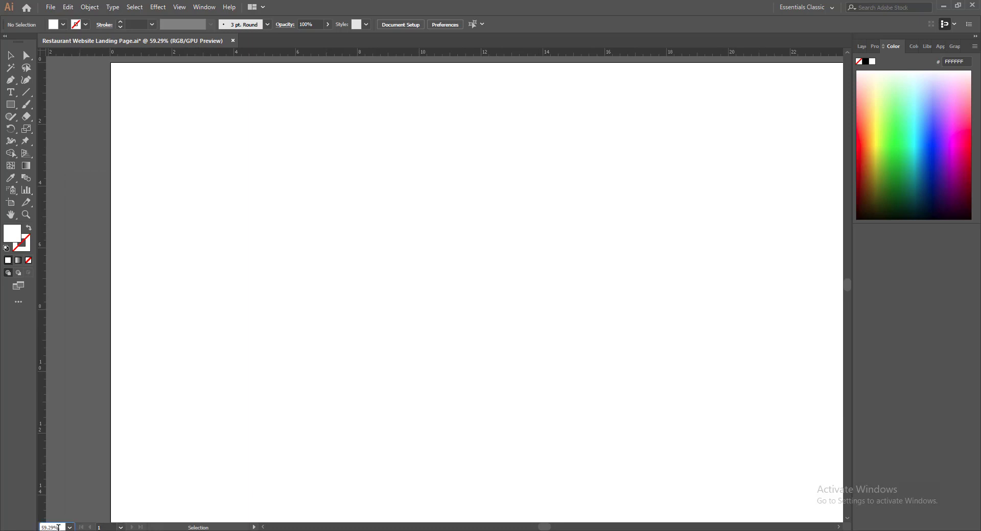
{"action": "type", "text": "57"}
{"action": "key", "text": "Return"}
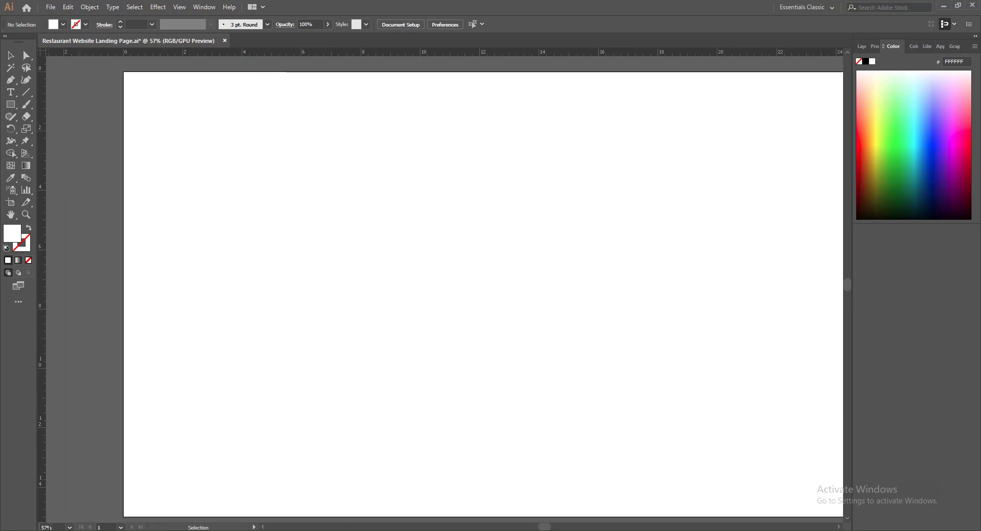
{"action": "left_click_drag", "start_coordinate": [545, 528], "coordinate": [550, 528]}
{"action": "left_click", "coordinate": [837, 527]}
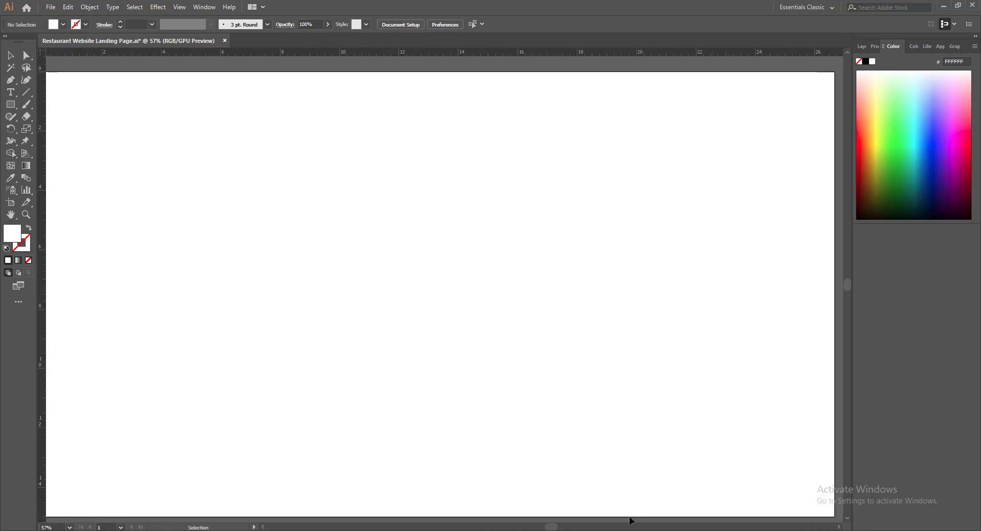
{"action": "left_click", "coordinate": [263, 527]}
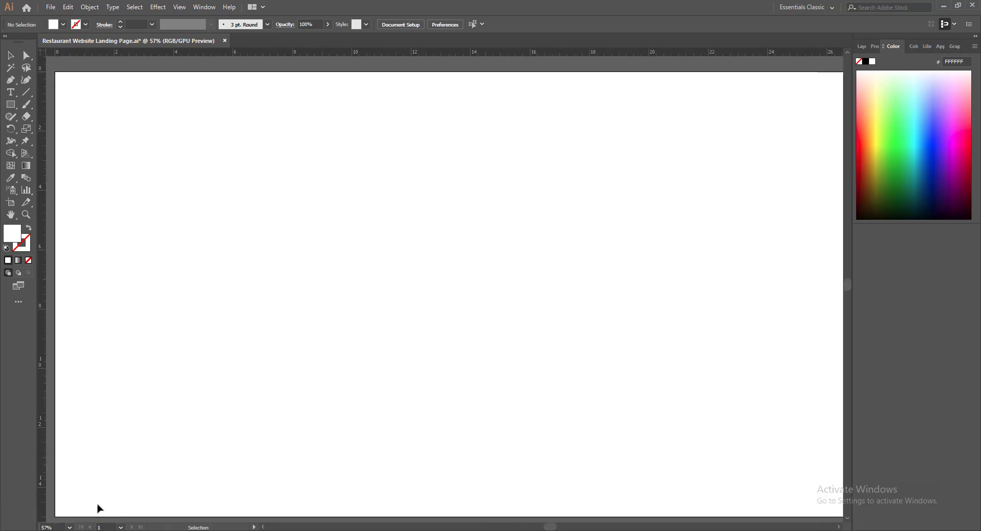
{"action": "left_click", "coordinate": [46, 527]}
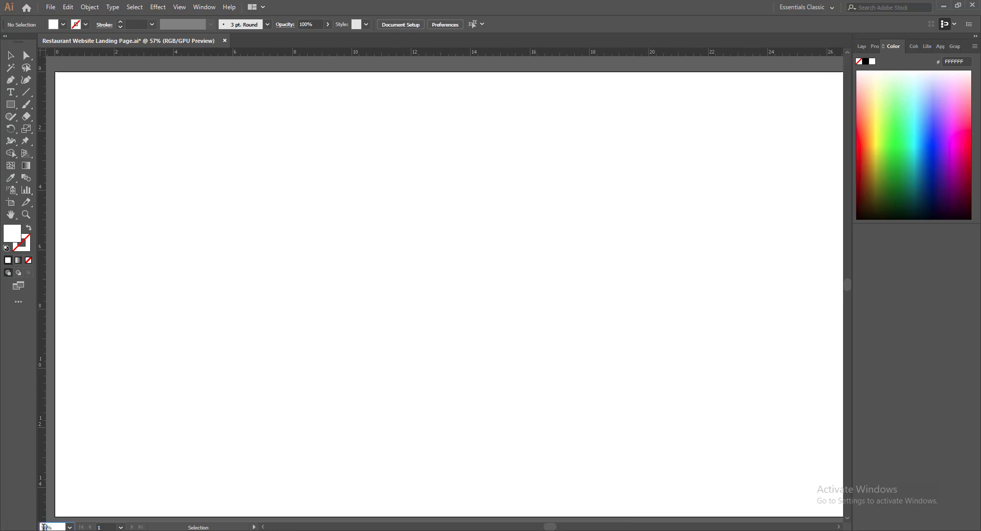
{"action": "type", "text": "56"}
{"action": "key", "text": "Return"}
{"action": "left_click", "coordinate": [838, 527]}
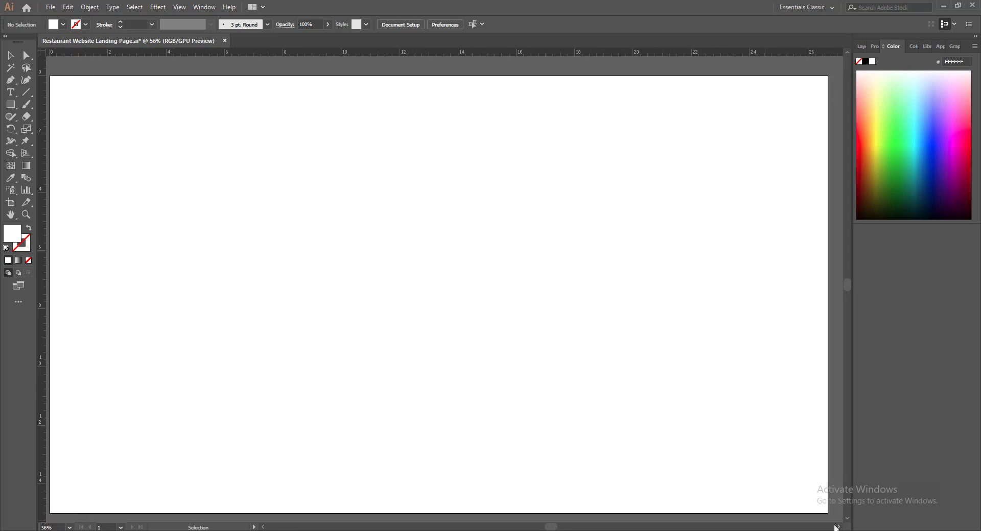
{"action": "left_click", "coordinate": [264, 527]}
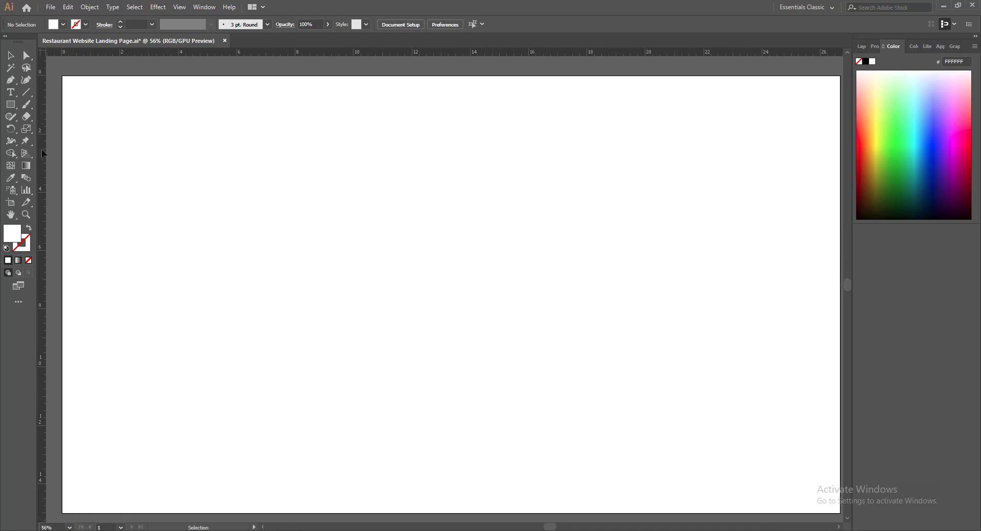
Place two vertical guides on the artboard, at about 3 in and about 24 in on the horizontal ruler.
{"action": "left_click_drag", "start_coordinate": [43, 153], "coordinate": [148, 161]}
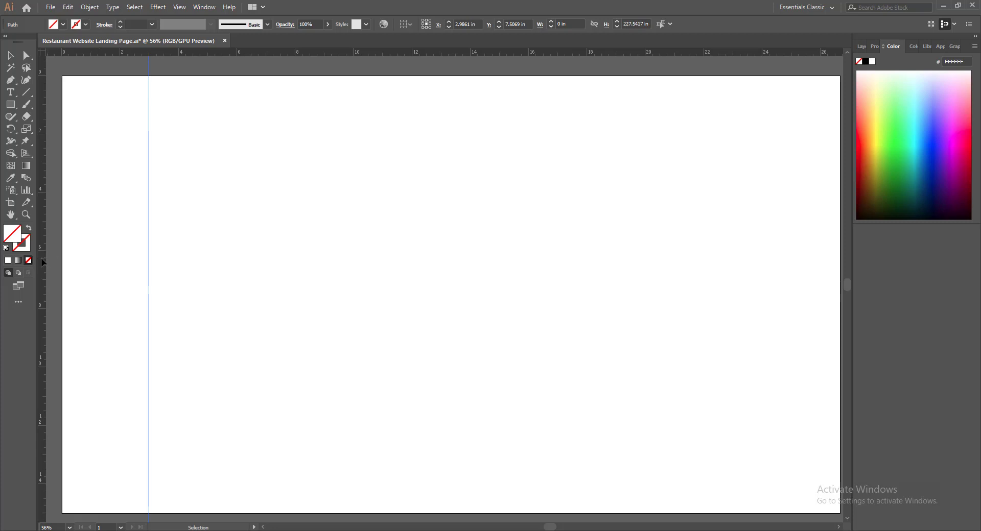
{"action": "left_click_drag", "start_coordinate": [42, 262], "coordinate": [762, 267]}
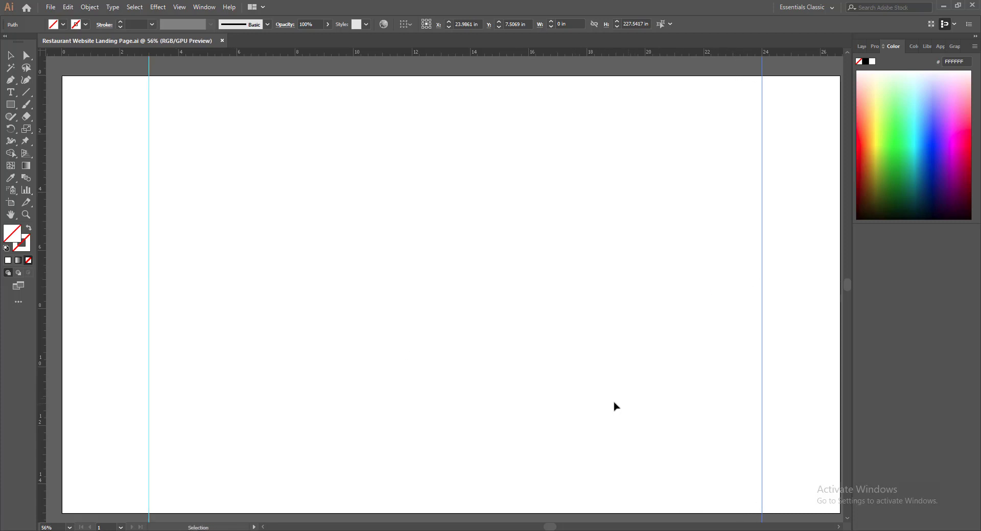
Open the Food-Background image from the Images folder inside Portfolios for Illustrator.
{"action": "left_click", "coordinate": [51, 8]}
{"action": "left_click", "coordinate": [70, 42]}
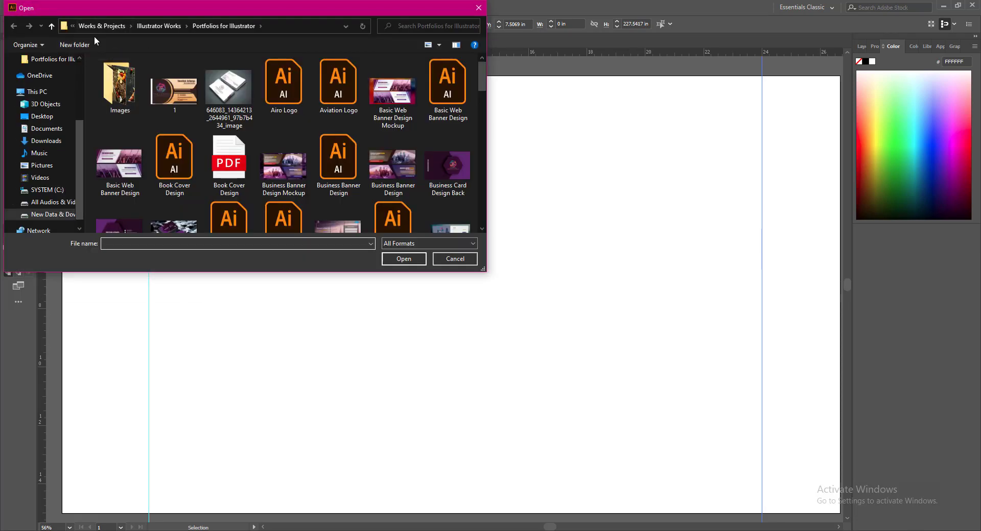
{"action": "double_click", "coordinate": [119, 84]}
{"action": "left_click_drag", "start_coordinate": [483, 75], "coordinate": [483, 144]}
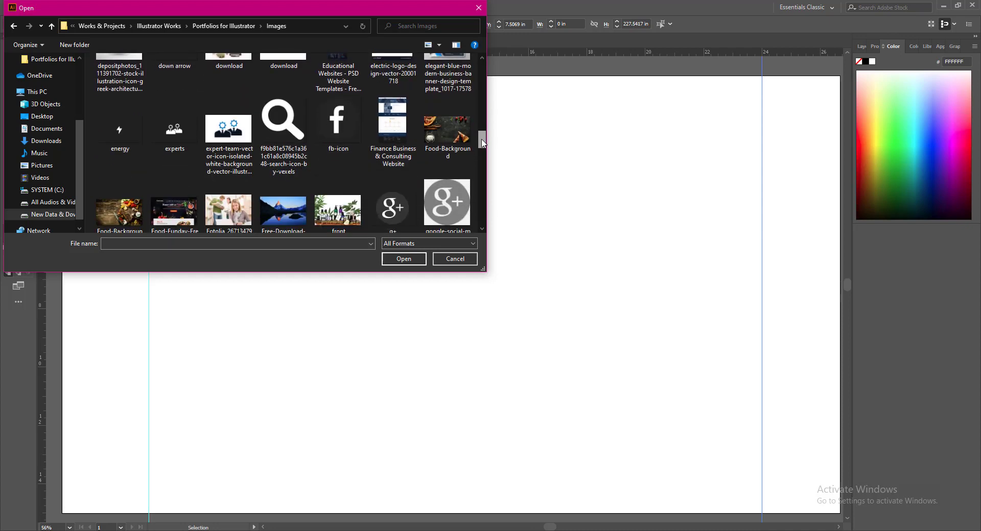
{"action": "left_click", "coordinate": [447, 140]}
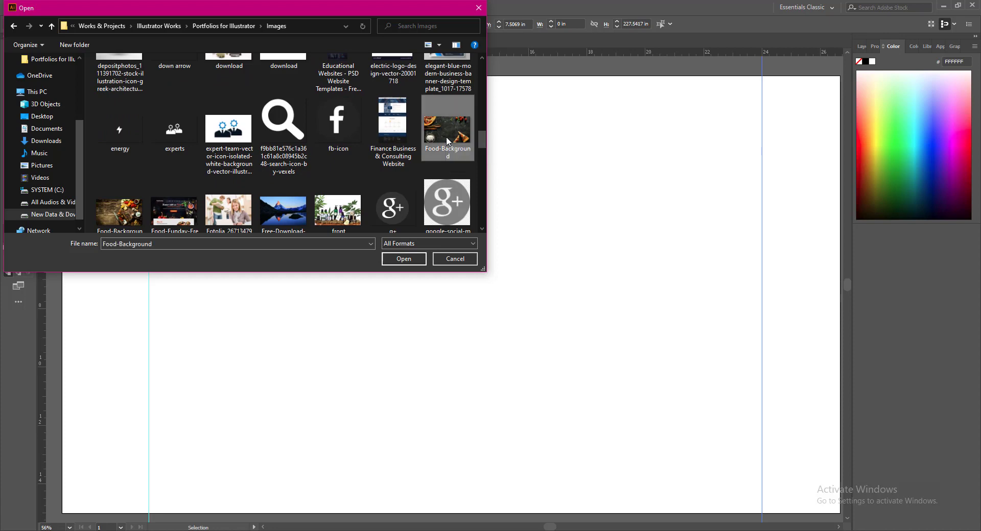
{"action": "left_click", "coordinate": [404, 259]}
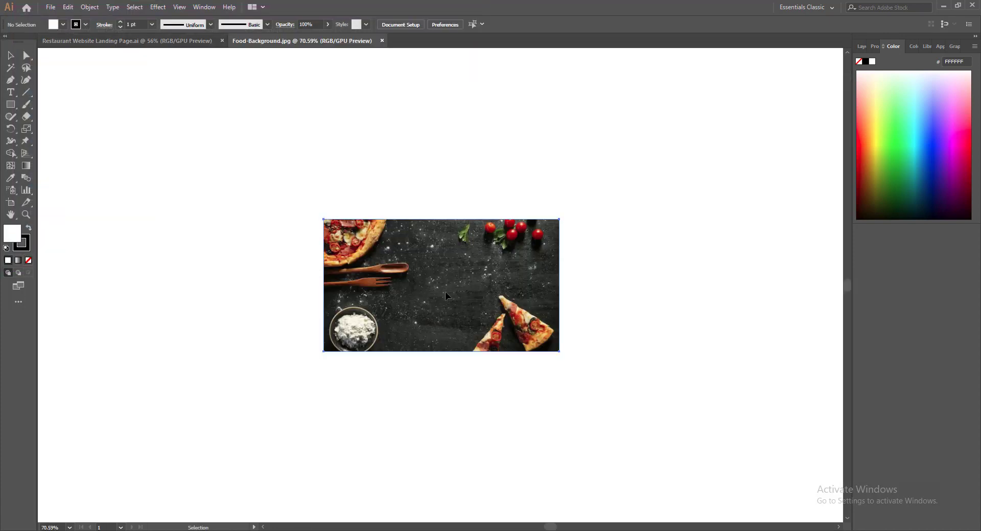
Bring the food image into the landing page document, scaled to cover the artboard at 26.6667 by 15 in, and save.
{"action": "left_click_drag", "start_coordinate": [445, 296], "coordinate": [163, 138]}
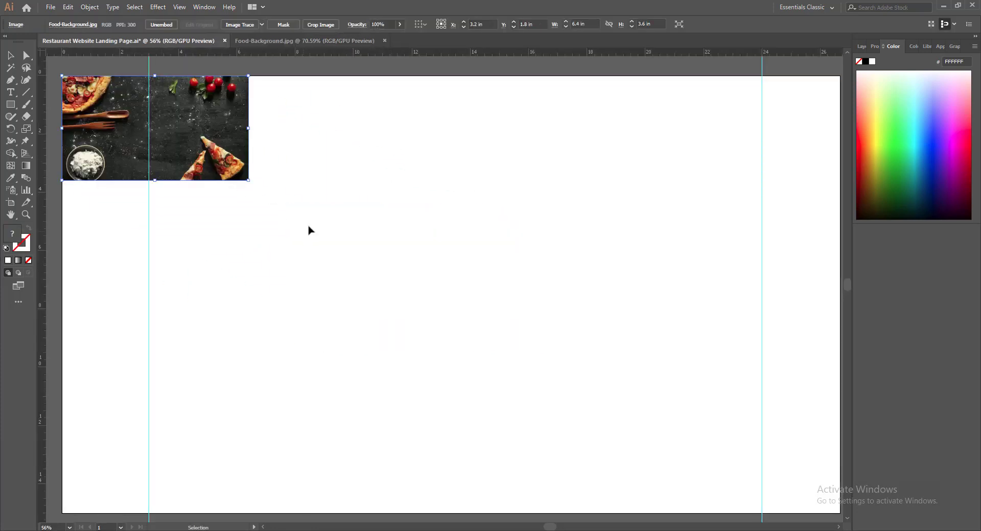
{"action": "left_click_drag", "start_coordinate": [248, 180], "coordinate": [841, 482]}
{"action": "scroll", "coordinate": [517, 460], "scroll_direction": "up", "scroll_amount": 5}
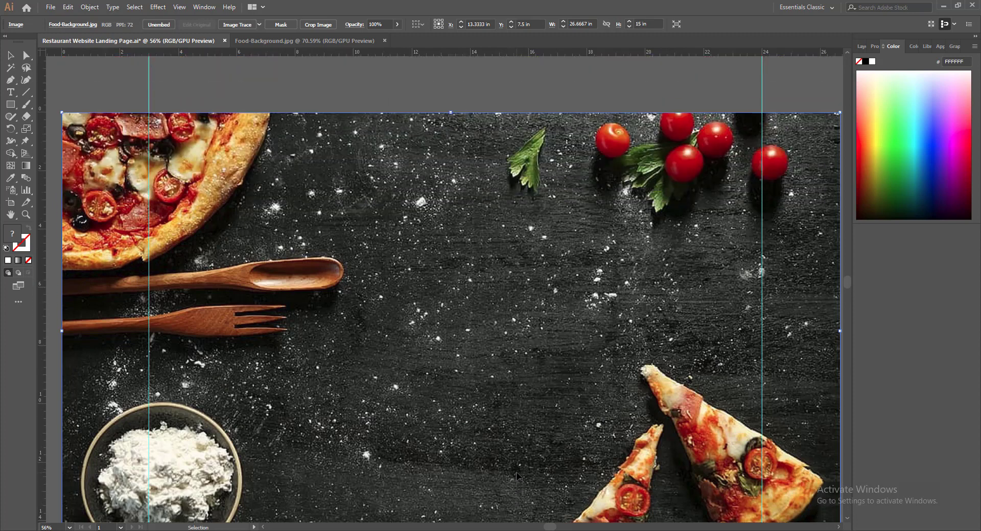
{"action": "scroll", "coordinate": [517, 476], "scroll_direction": "down", "scroll_amount": 2}
{"action": "left_click", "coordinate": [445, 516]}
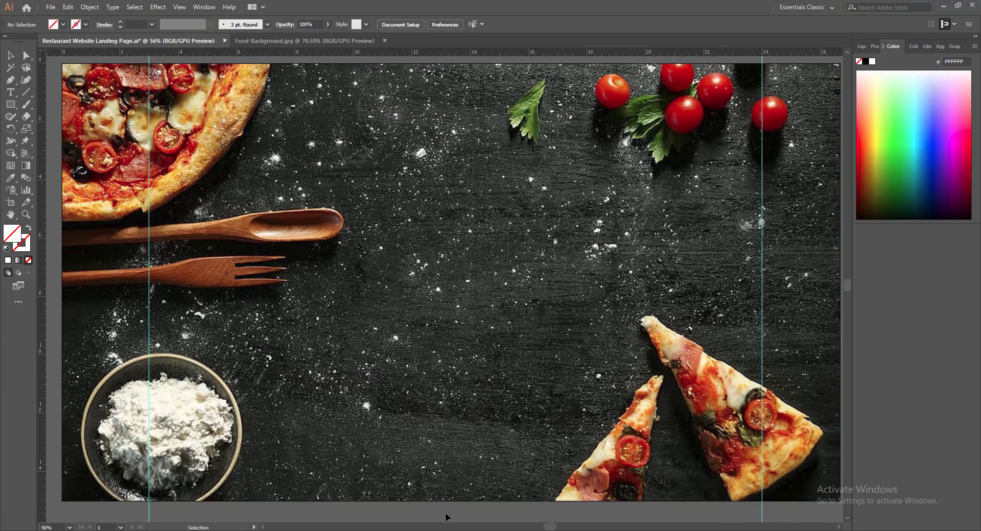
{"action": "key", "text": "a"}
{"action": "key", "text": "ctrl+s"}
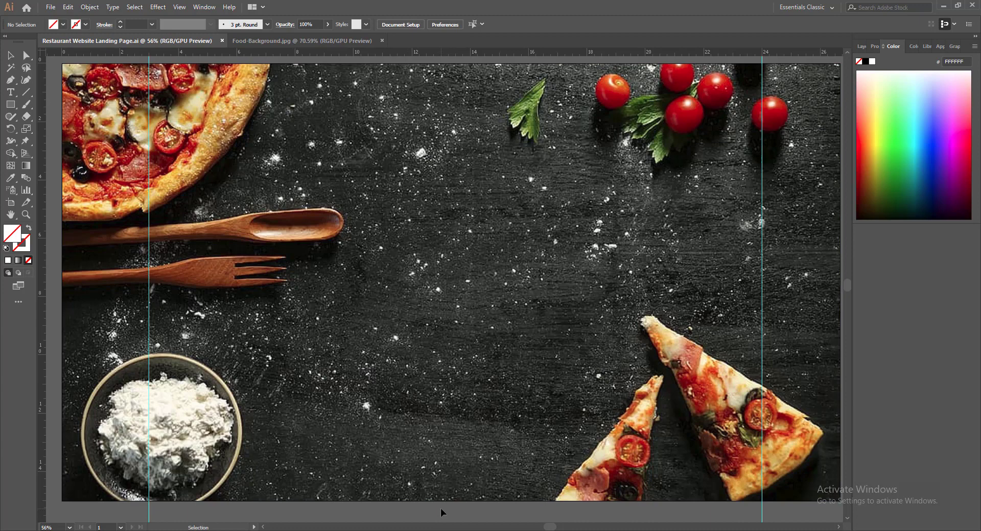
Add a 24 pt text line on the image reading Home, About Us, Menu, Events, Reservations, Contact, separated by wide spaces.
{"action": "left_click", "coordinate": [11, 92]}
{"action": "left_click", "coordinate": [423, 222]}
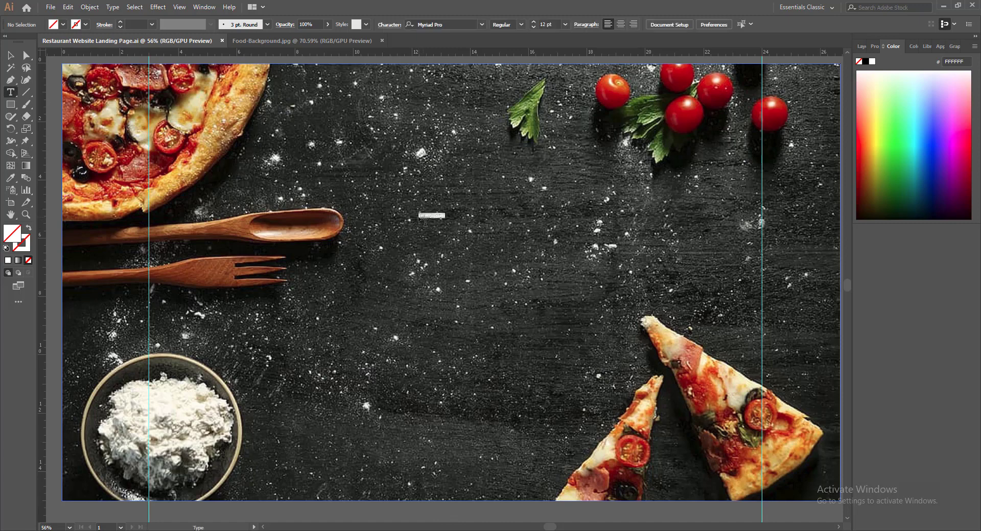
{"action": "left_click", "coordinate": [490, 24]}
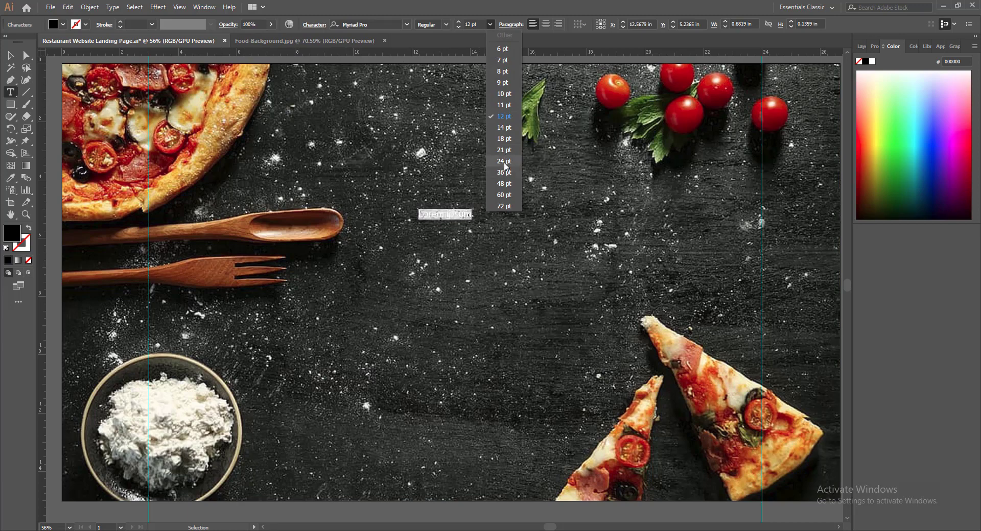
{"action": "left_click", "coordinate": [504, 163]}
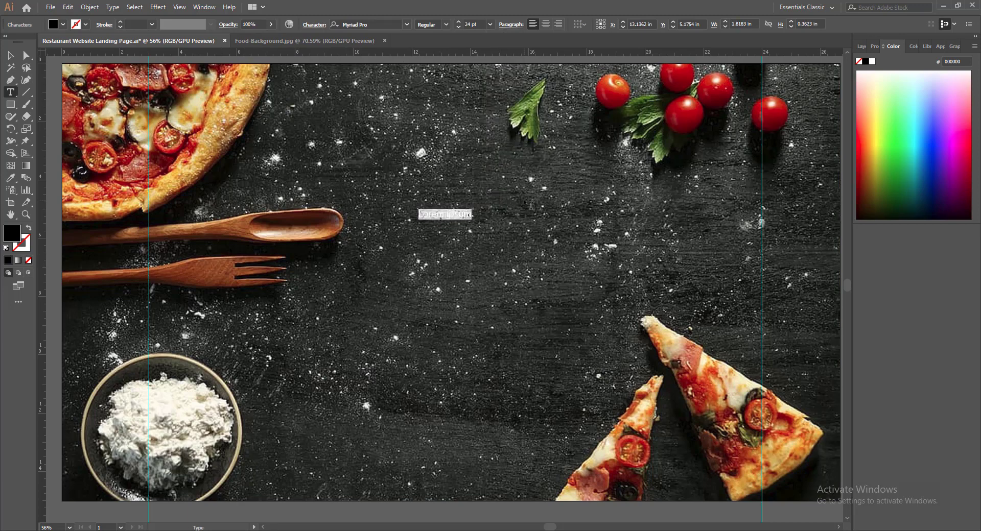
{"action": "key", "text": "BackSpace"}
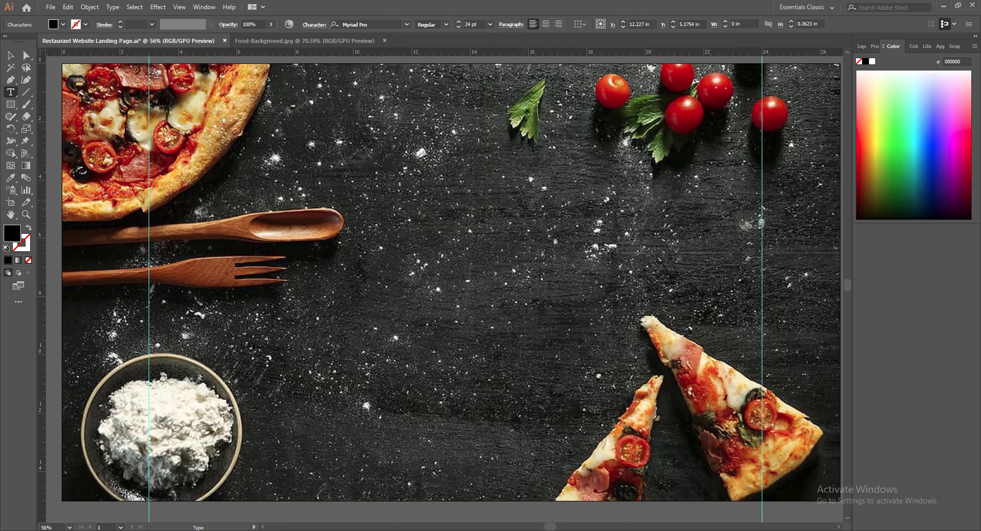
{"action": "type", "text": "Home      About Us"}
{"action": "type", "text": "Menu"}
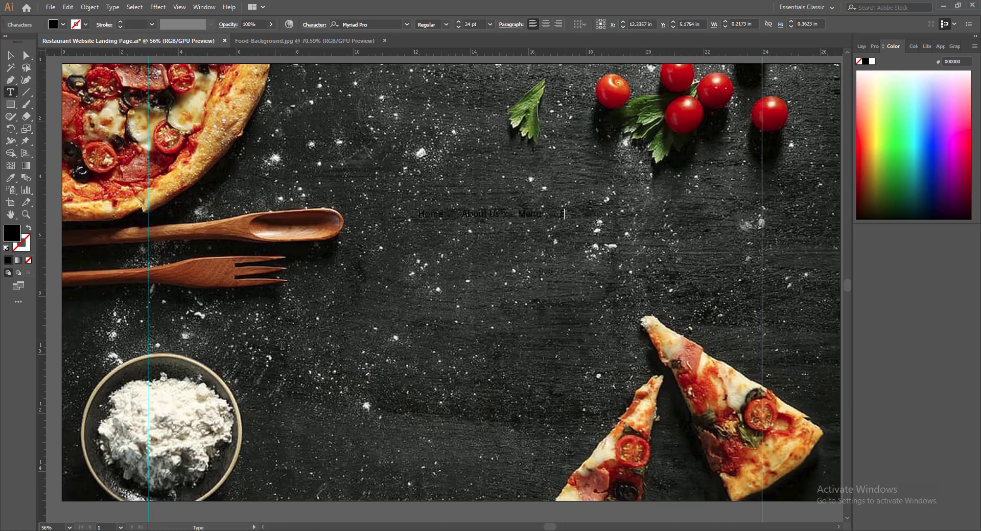
{"action": "type", "text": "     Events     Reservations     Contact"}
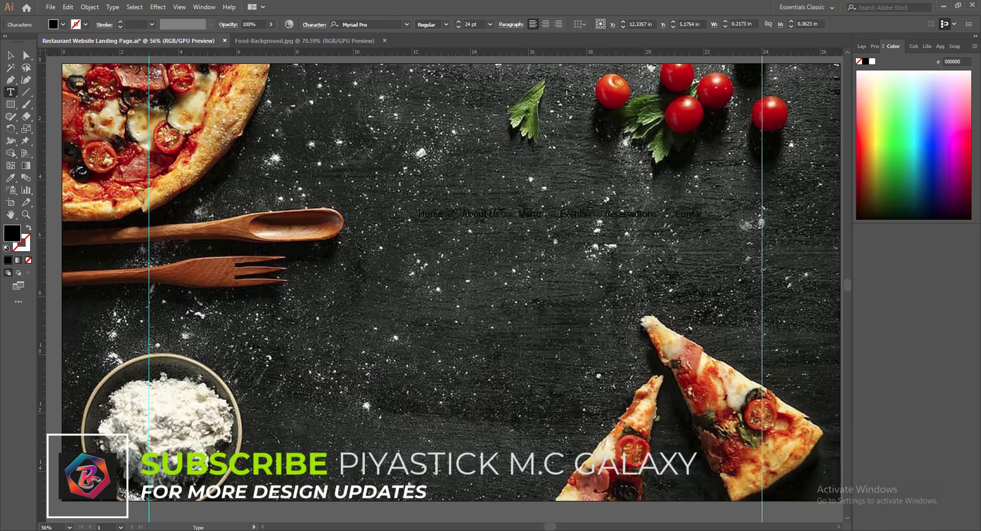
Fill the whole navigation text line with the near-white colour FCFAFA.
{"action": "left_click_drag", "start_coordinate": [706, 213], "coordinate": [417, 213]}
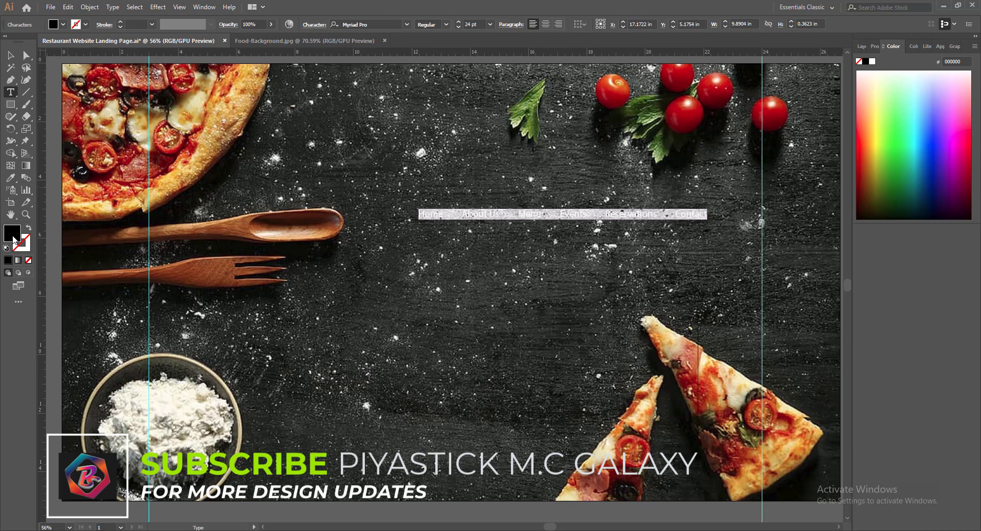
{"action": "double_click", "coordinate": [13, 237]}
{"action": "left_click", "coordinate": [422, 306]}
{"action": "left_click", "coordinate": [663, 309]}
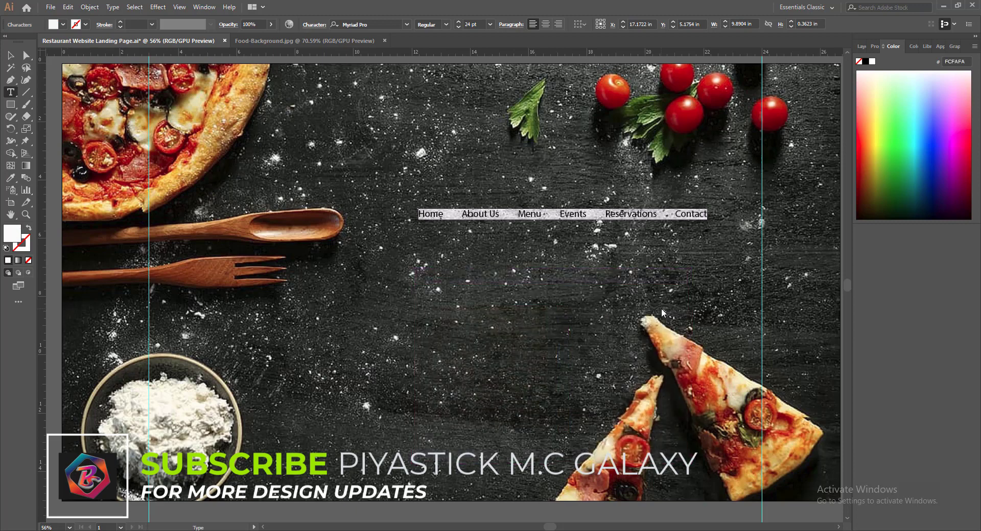
Set the navigation text to the Bauhaus 93 font at 30 pt and finish editing it.
{"action": "left_click", "coordinate": [407, 25]}
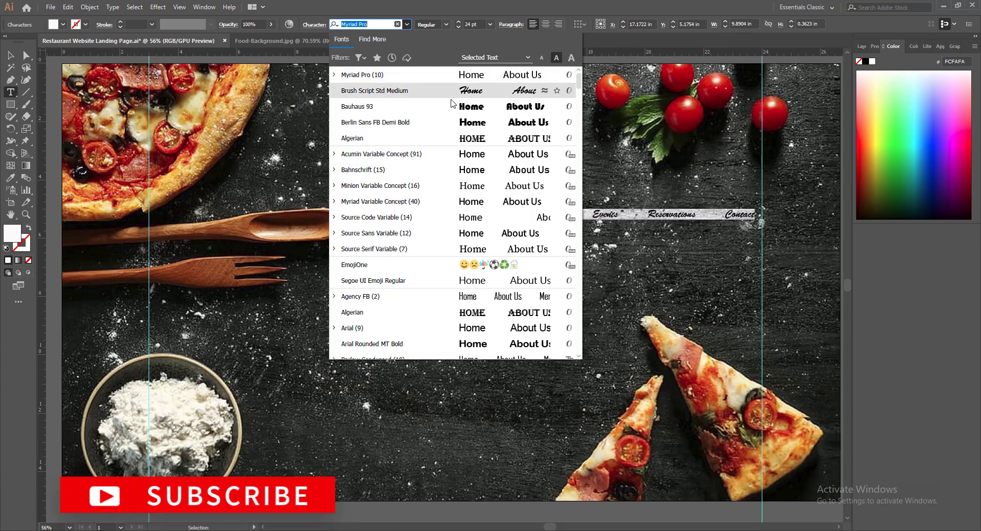
{"action": "left_click", "coordinate": [457, 106]}
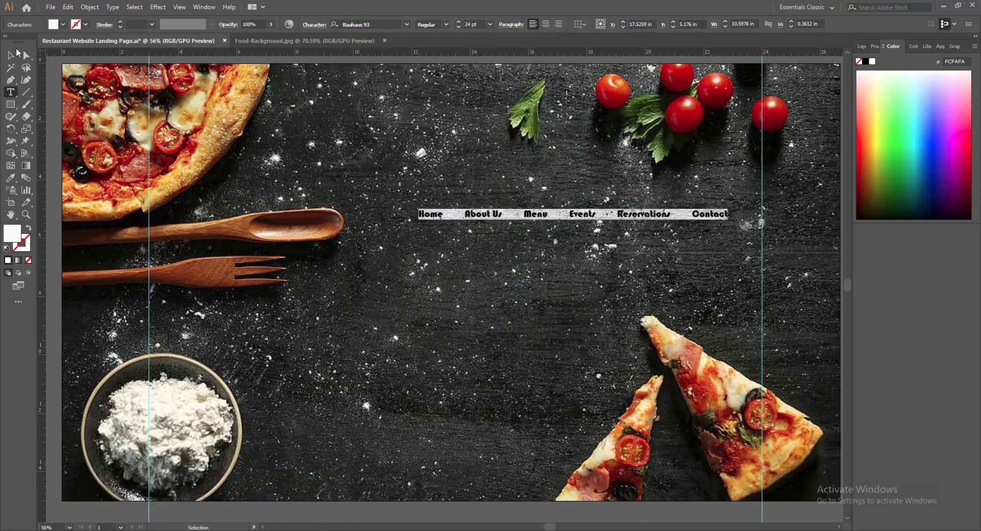
{"action": "left_click", "coordinate": [458, 23]}
{"action": "left_click", "coordinate": [458, 22]}
{"action": "left_click", "coordinate": [459, 23]}
{"action": "left_click", "coordinate": [458, 23]}
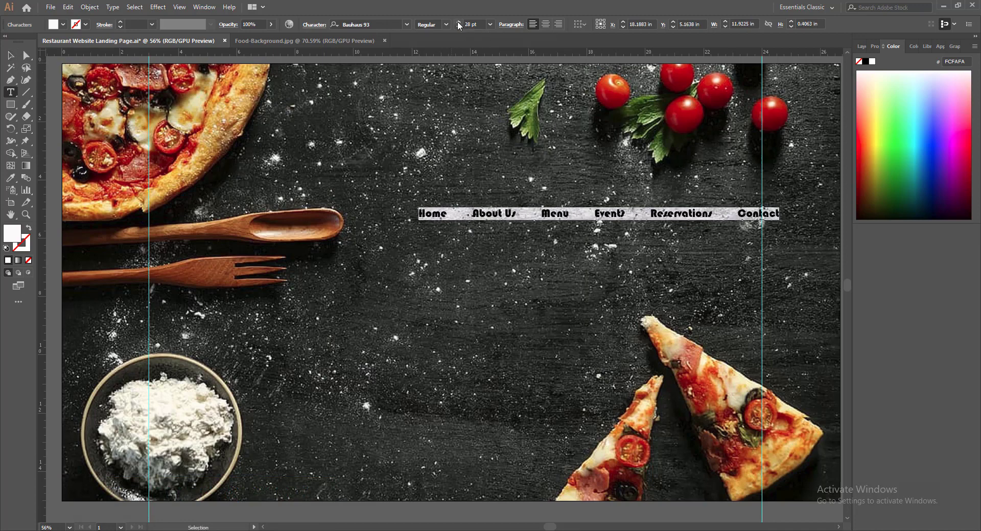
{"action": "left_click", "coordinate": [458, 23]}
{"action": "left_click", "coordinate": [458, 22]}
{"action": "key", "text": "Escape"}
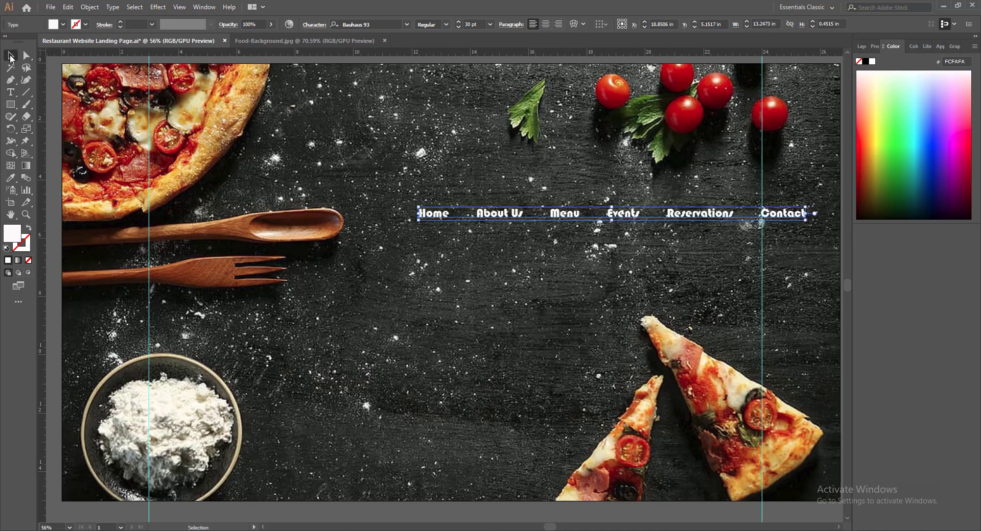
Move the navigation text line up near the artboard's top edge and reduce its size to 27 pt.
{"action": "left_click_drag", "start_coordinate": [436, 217], "coordinate": [393, 86]}
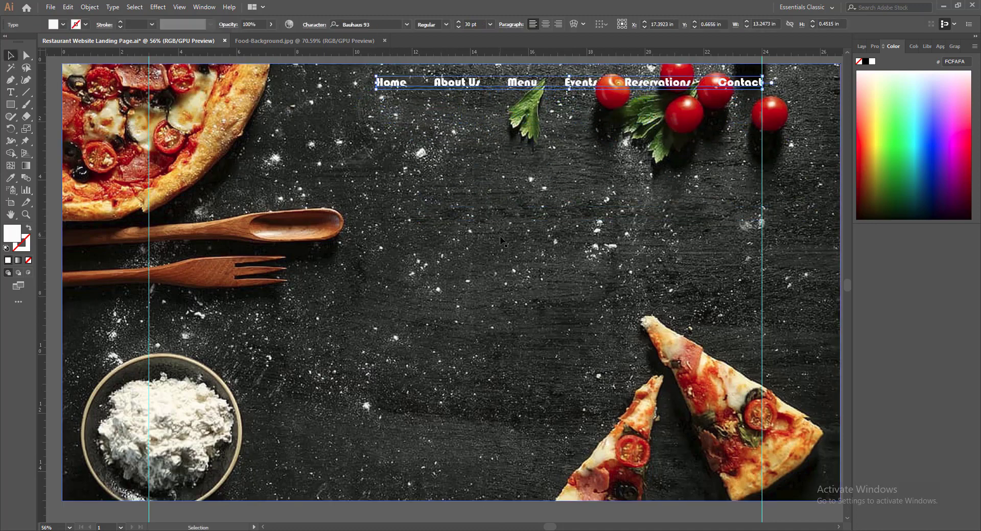
{"action": "left_click", "coordinate": [459, 26]}
{"action": "left_click", "coordinate": [459, 27]}
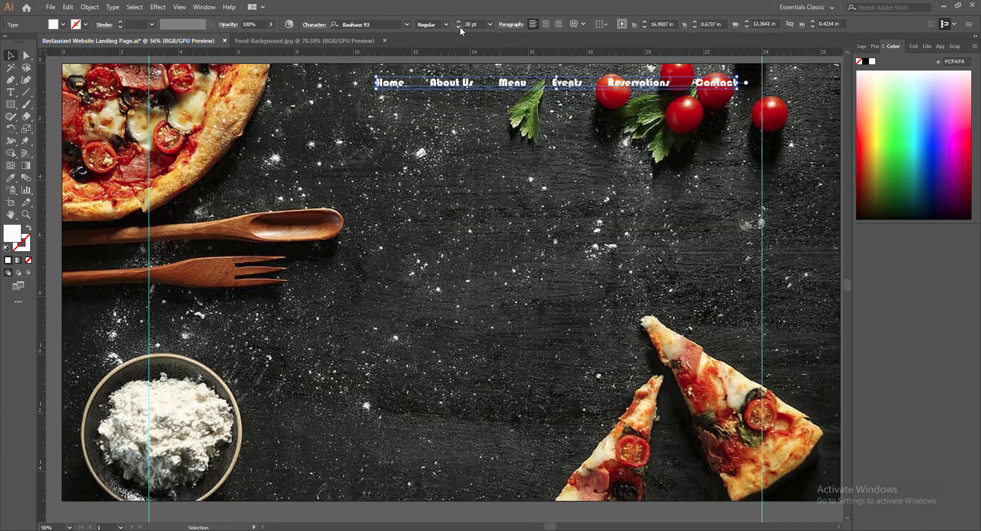
{"action": "left_click", "coordinate": [459, 27]}
Nudge the navigation text to the right so that the end of Contact meets the right vertical guide.
{"action": "key", "text": "shift+Right"}
{"action": "key", "text": "shift+Right"}
{"action": "key", "text": "shift+Right"}
{"action": "key", "text": "shift+Right"}
{"action": "key", "text": "shift+Right"}
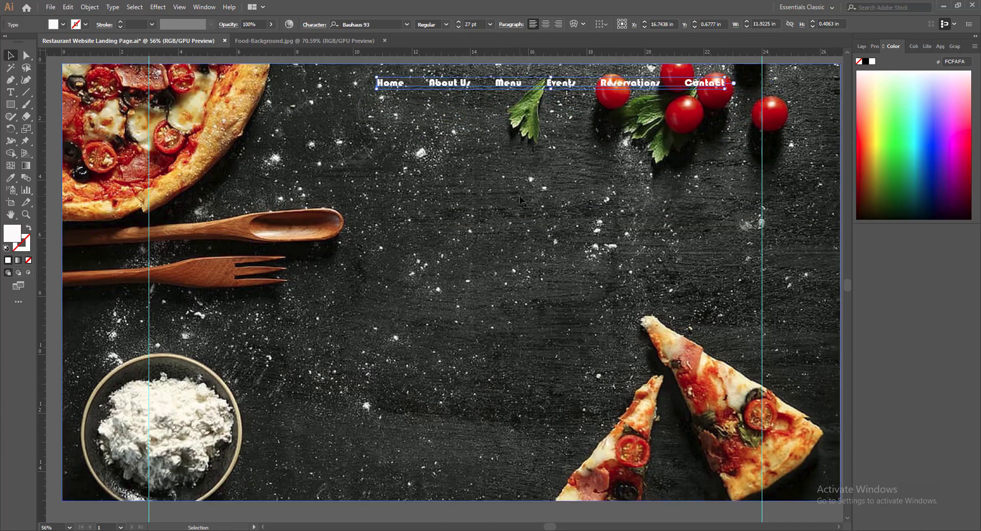
{"action": "key", "text": "shift+Right"}
{"action": "key", "text": "shift+Right"}
{"action": "key", "text": "shift+Right"}
{"action": "key", "text": "shift+Right"}
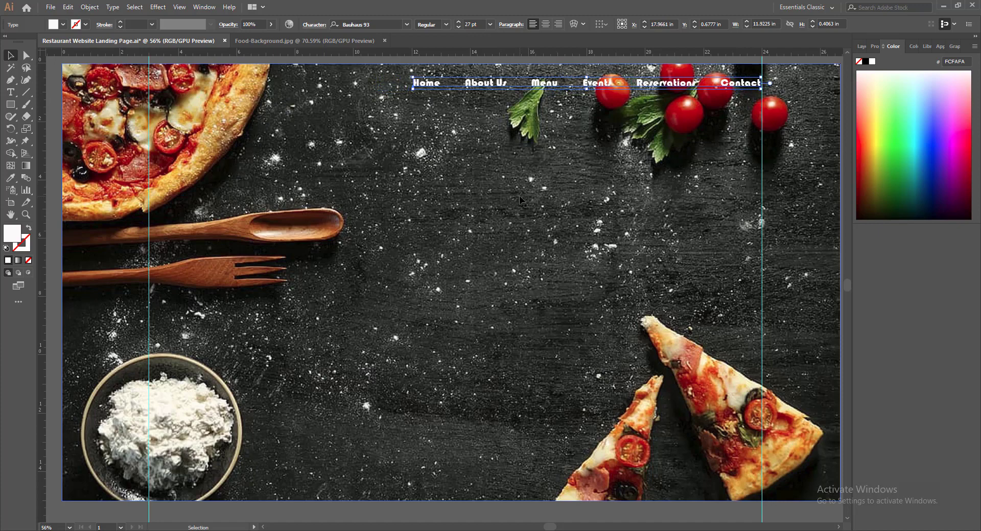
Select the food background image and save the document.
{"action": "left_click", "coordinate": [614, 199]}
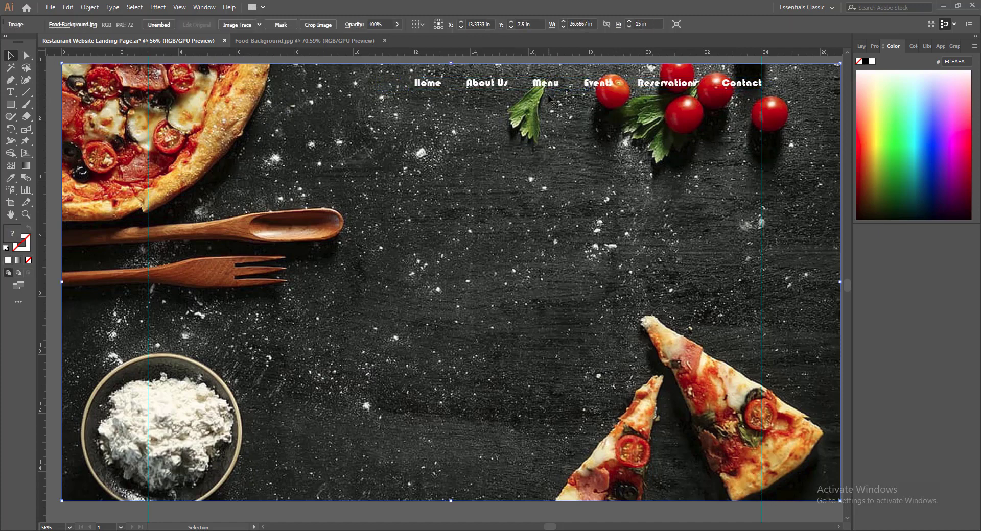
{"action": "left_click", "coordinate": [669, 84]}
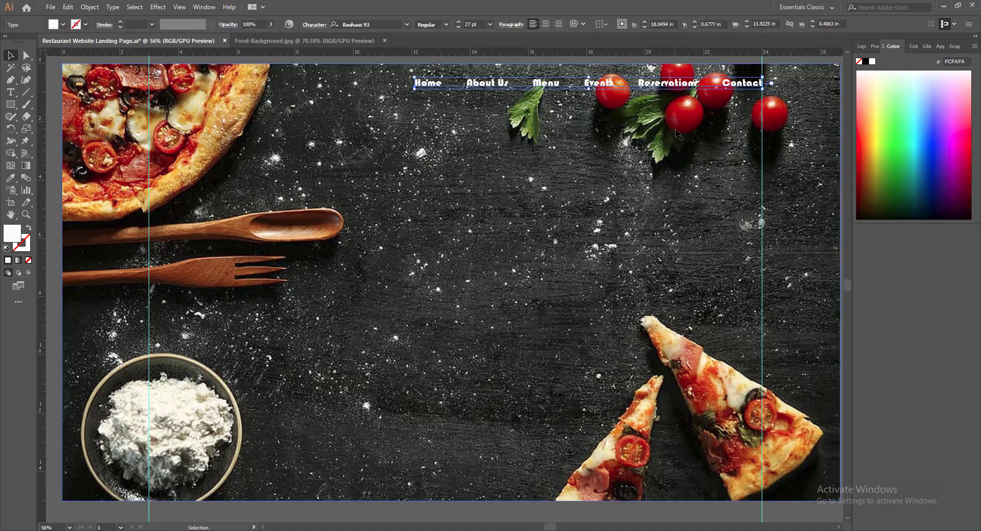
{"action": "left_click", "coordinate": [675, 127]}
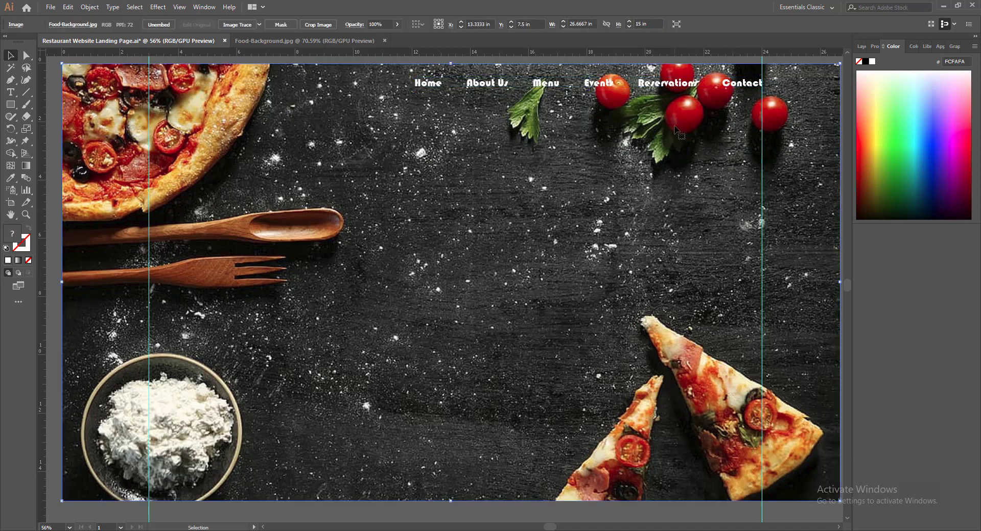
{"action": "left_click", "coordinate": [488, 84]}
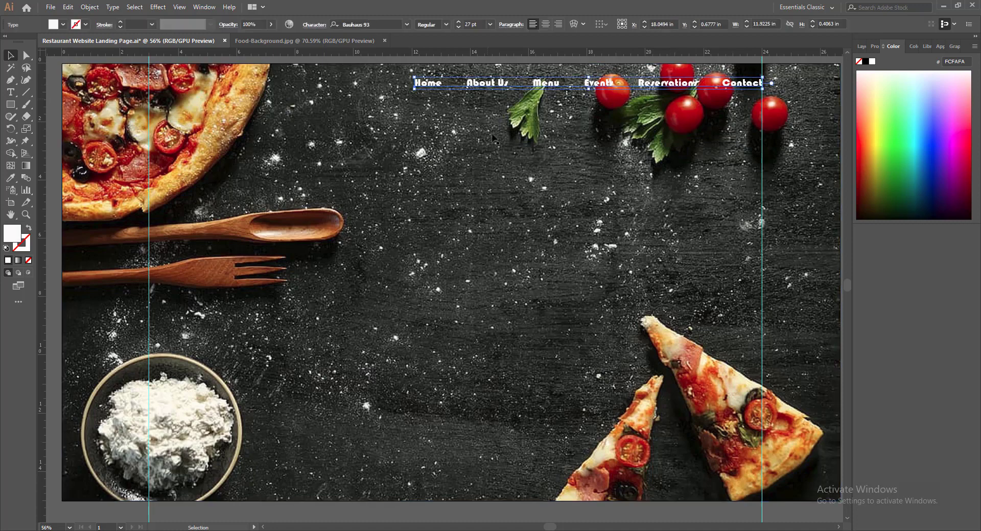
{"action": "left_click", "coordinate": [495, 149]}
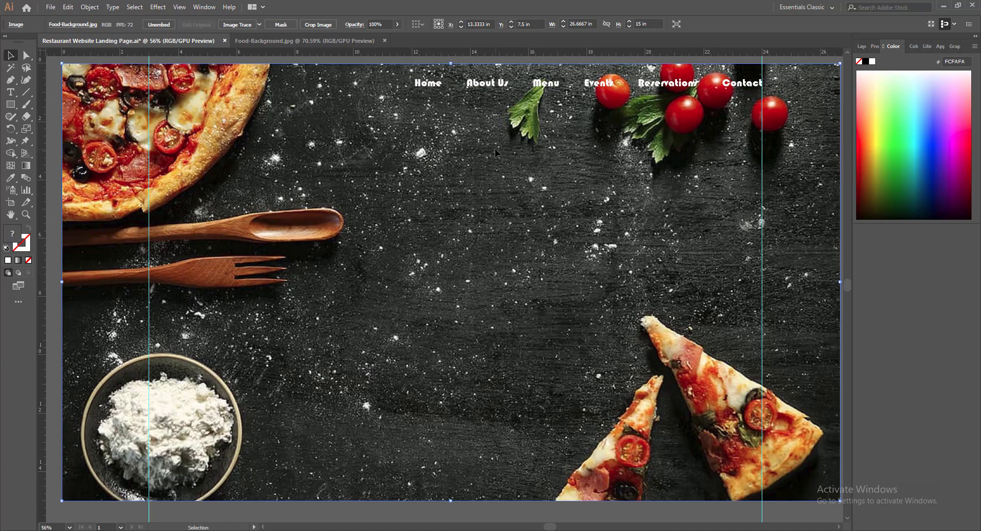
{"action": "key", "text": "ctrl+s"}
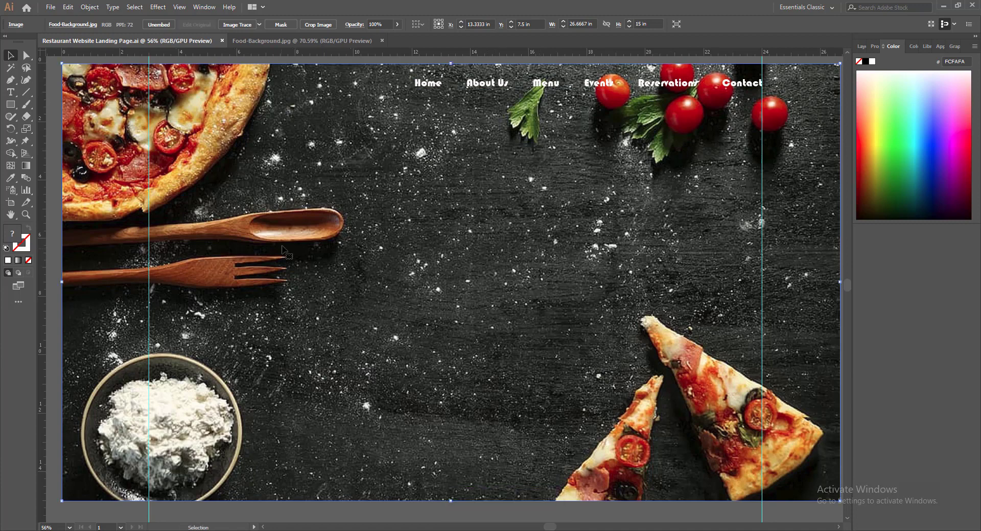
Adjust the background image's RGB colours to red -8%, green -16% and blue -19%, previewing the change.
{"action": "left_click", "coordinate": [68, 7]}
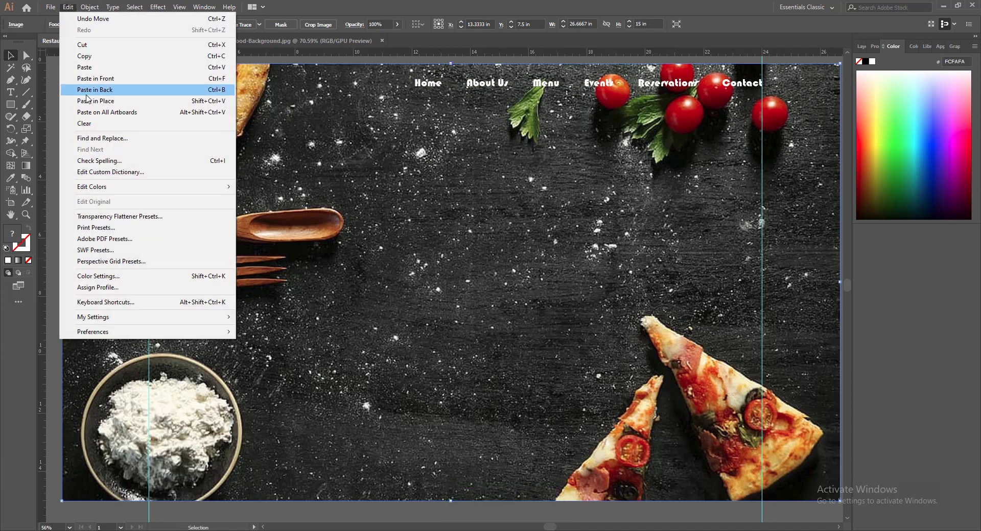
{"action": "mouse_move", "coordinate": [136, 188]}
{"action": "left_click", "coordinate": [276, 212]}
{"action": "left_click", "coordinate": [554, 328]}
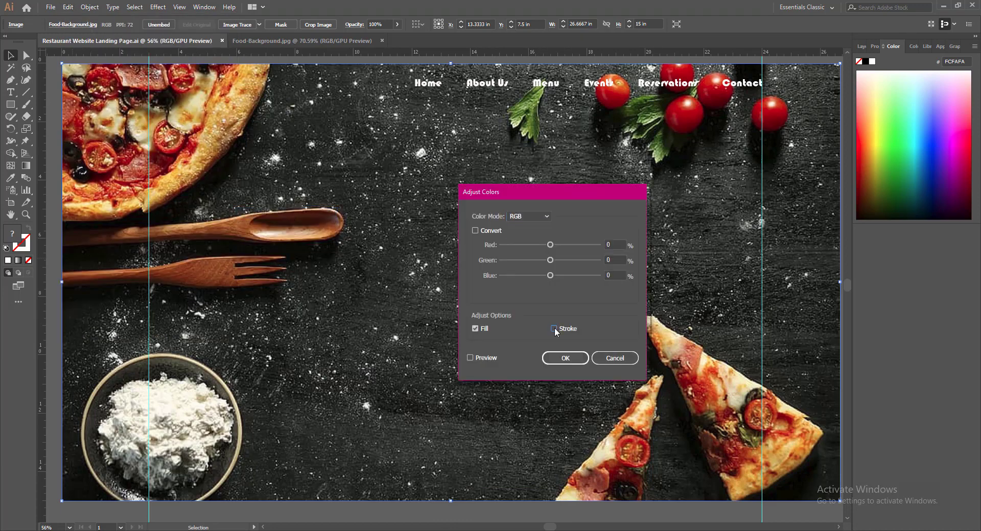
{"action": "left_click", "coordinate": [470, 358]}
{"action": "left_click_drag", "start_coordinate": [550, 245], "coordinate": [532, 276]}
{"action": "left_click_drag", "start_coordinate": [531, 275], "coordinate": [542, 260]}
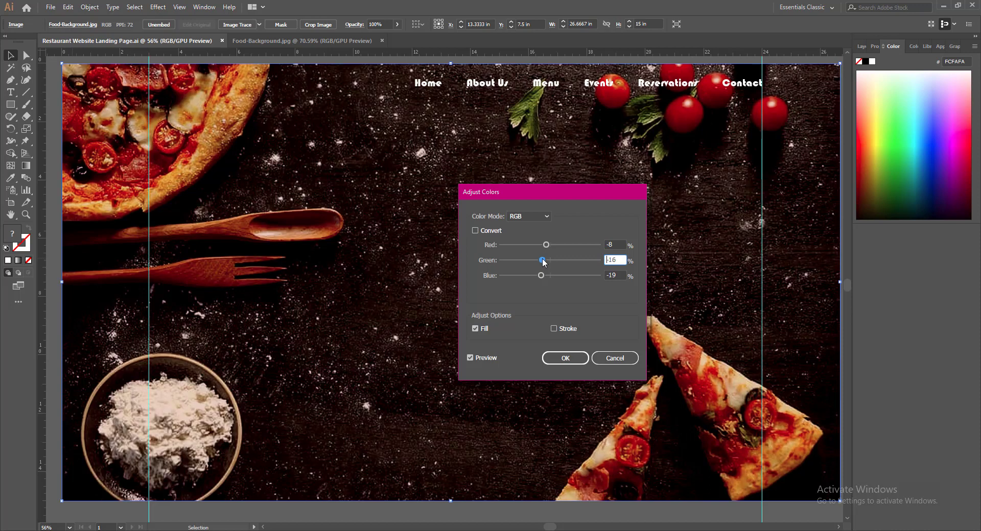
{"action": "left_click", "coordinate": [564, 358]}
Enlarge the navigation text to 28 pt and nudge it left until Contact ends at the right vertical guide.
{"action": "left_click", "coordinate": [506, 86]}
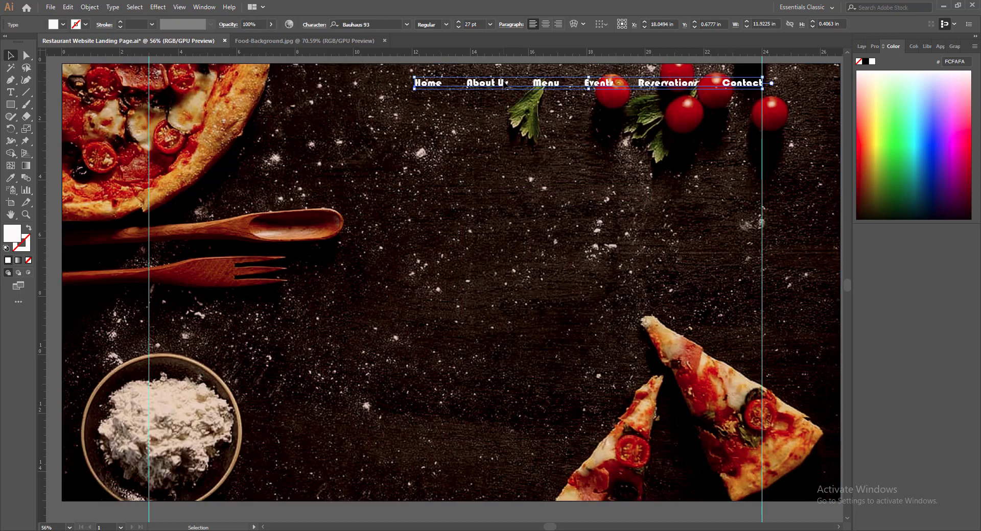
{"action": "type", "text": "s"}
{"action": "left_click", "coordinate": [458, 23]}
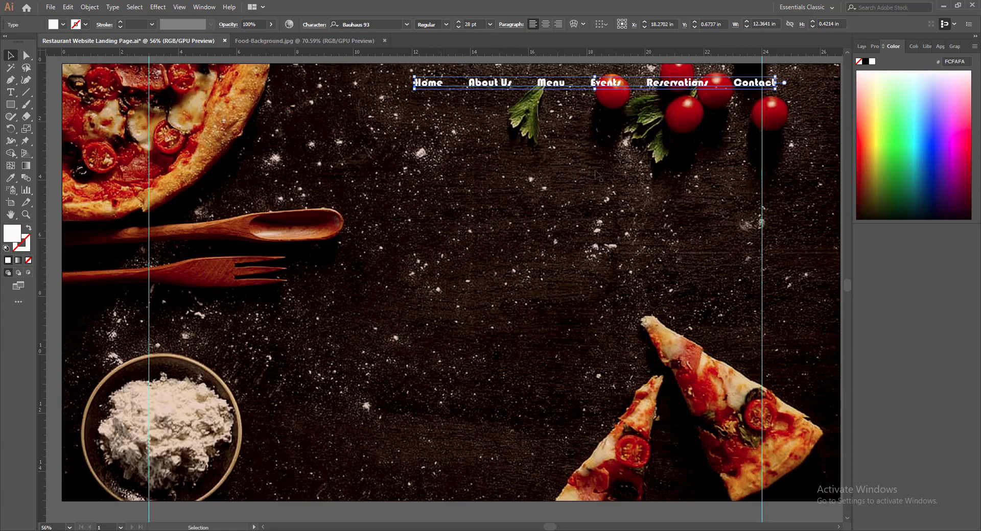
{"action": "key", "text": "Left"}
{"action": "key", "text": "Left"}
{"action": "key", "text": "Left"}
{"action": "key", "text": "Left"}
{"action": "key", "text": "Left"}
{"action": "key", "text": "Left"}
{"action": "key", "text": "Left"}
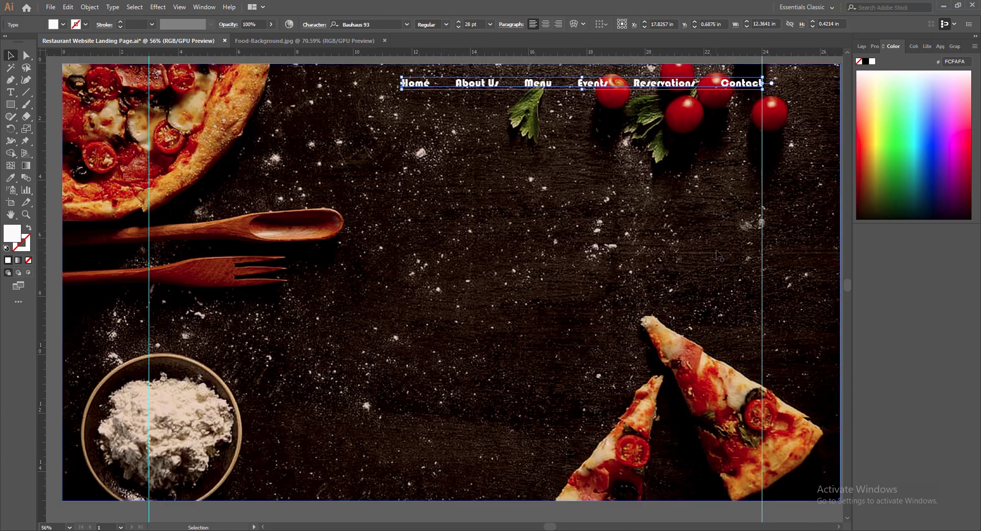
Nudge the navigation text down to a Y position of 0.882 in and save the document.
{"action": "key", "text": "Down"}
{"action": "key", "text": "Down"}
{"action": "key", "text": "Down"}
{"action": "key", "text": "Down"}
{"action": "key", "text": "Down"}
{"action": "key", "text": "Down"}
{"action": "key", "text": "Down"}
{"action": "key", "text": "Down"}
{"action": "key", "text": "Down"}
{"action": "key", "text": "Down"}
{"action": "key", "text": "Down"}
{"action": "key", "text": "Down"}
{"action": "key", "text": "Down"}
{"action": "key", "text": "Down"}
{"action": "key", "text": "Down"}
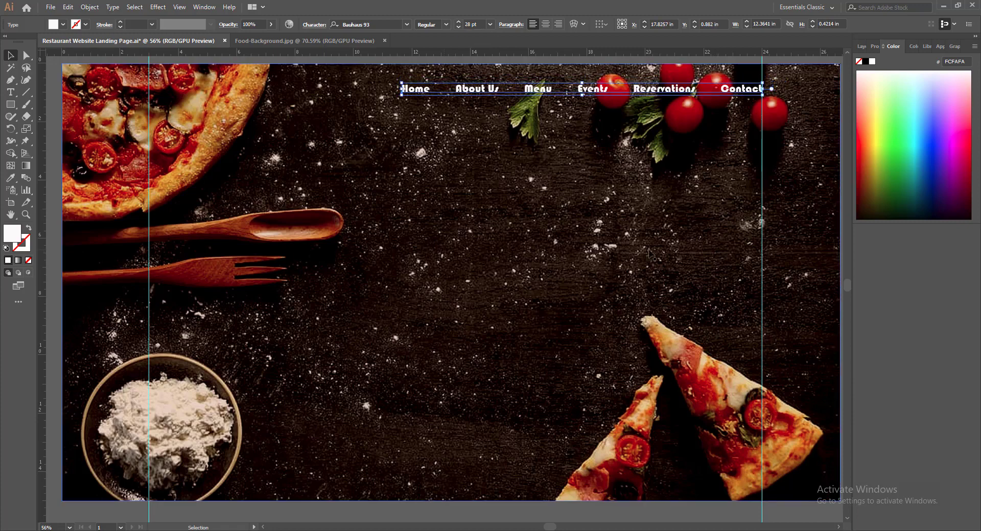
{"action": "left_click", "coordinate": [601, 221]}
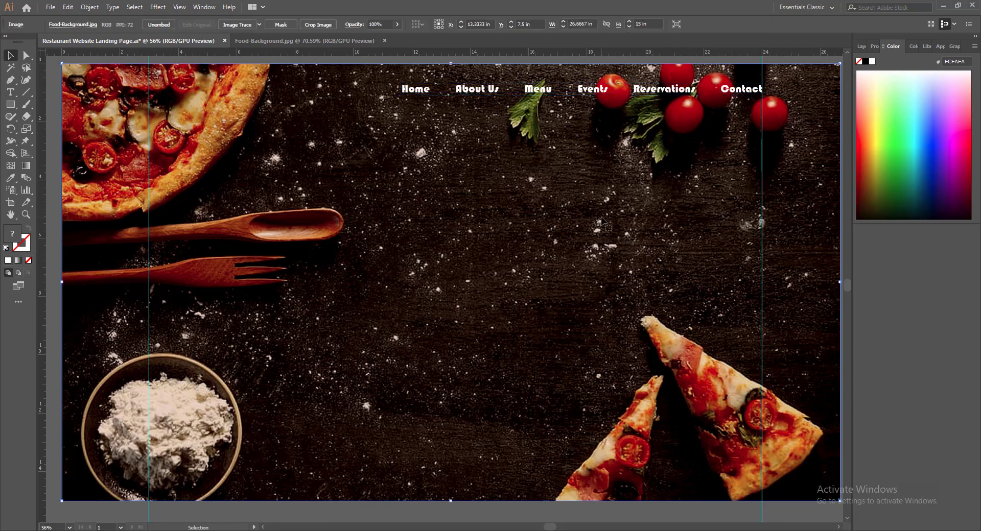
{"action": "key", "text": "ctrl+s"}
Add a text line reading Restaurant Logo over the pizza at the upper left of the artboard.
{"action": "key", "text": "t"}
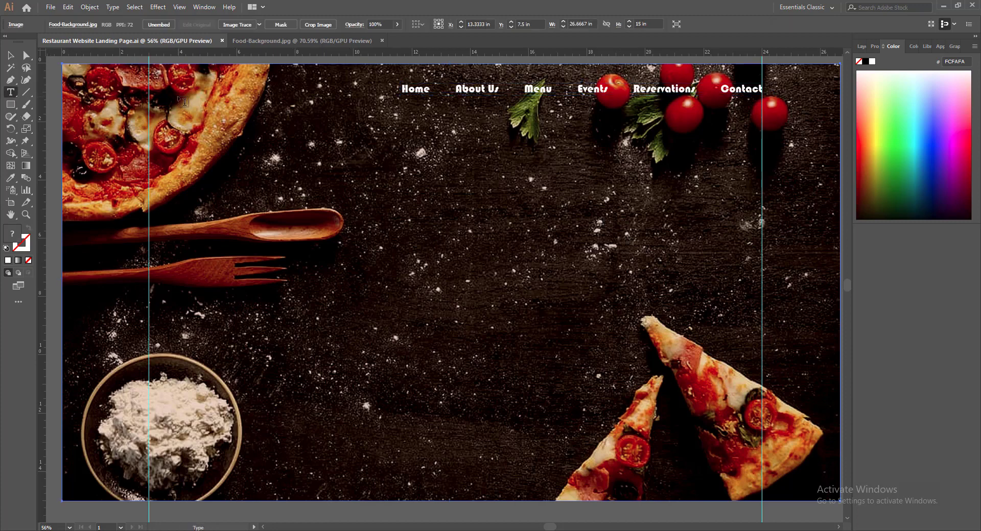
{"action": "left_click", "coordinate": [183, 100]}
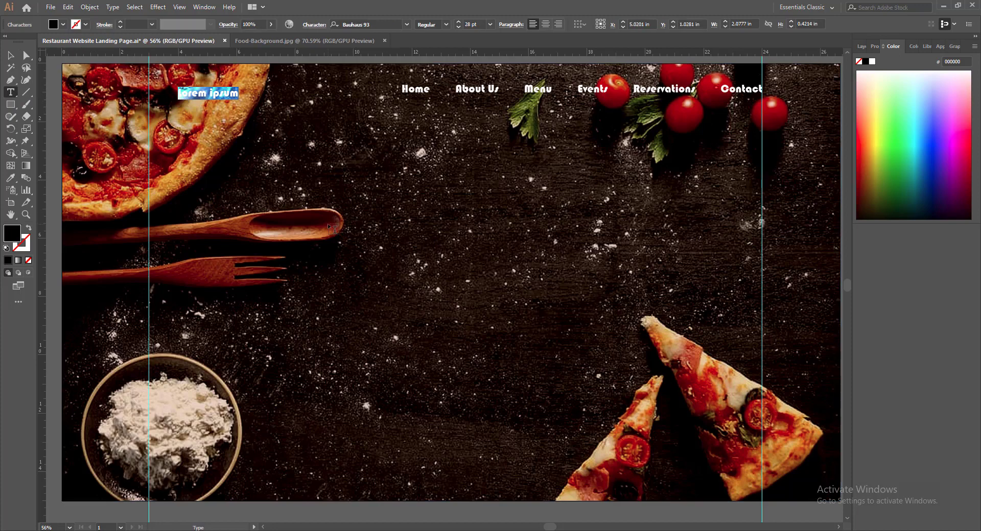
{"action": "key", "text": "BackSpace"}
{"action": "type", "text": "Restaurant"}
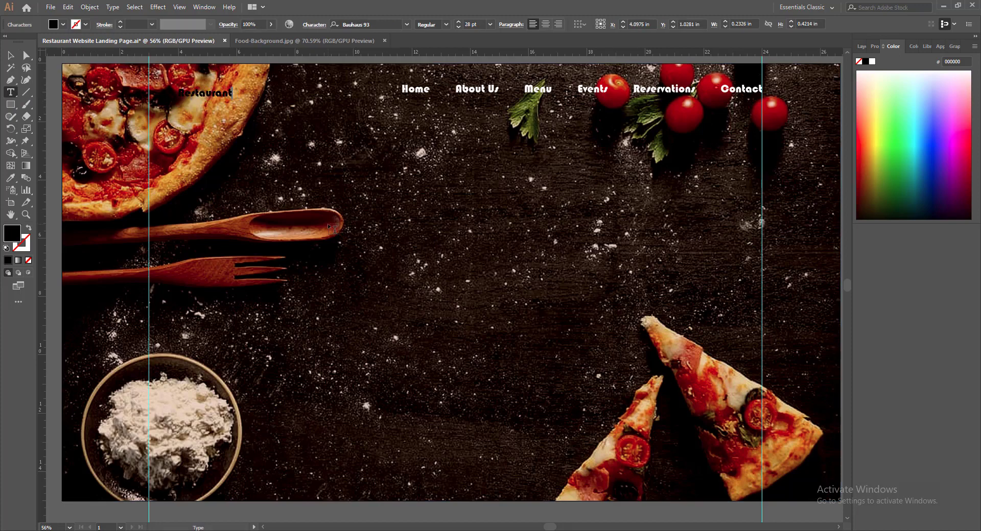
{"action": "type", "text": " Logo"}
Fill the whole Restaurant Logo text with the pale yellow colour FFEFA1.
{"action": "key", "text": "ctrl+a"}
{"action": "double_click", "coordinate": [12, 233]}
{"action": "left_click", "coordinate": [418, 305]}
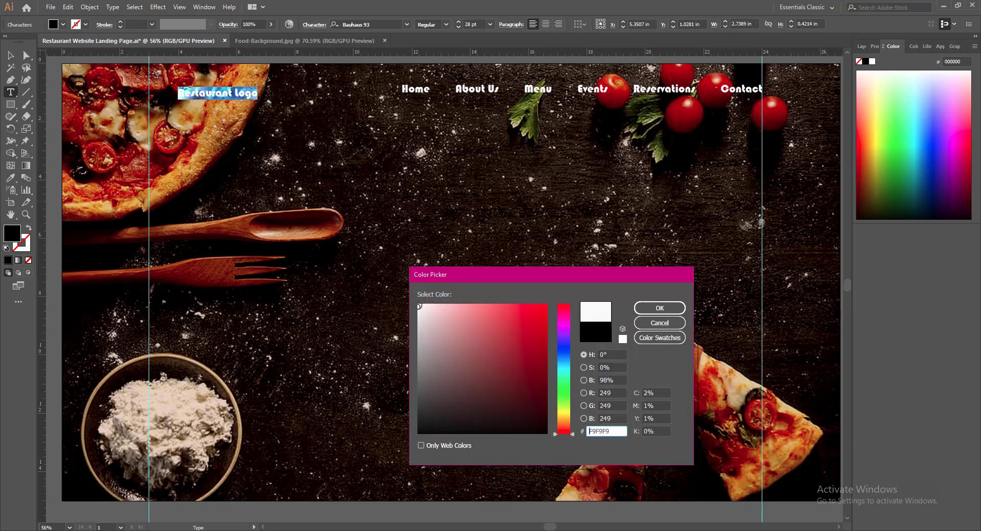
{"action": "left_click", "coordinate": [564, 417]}
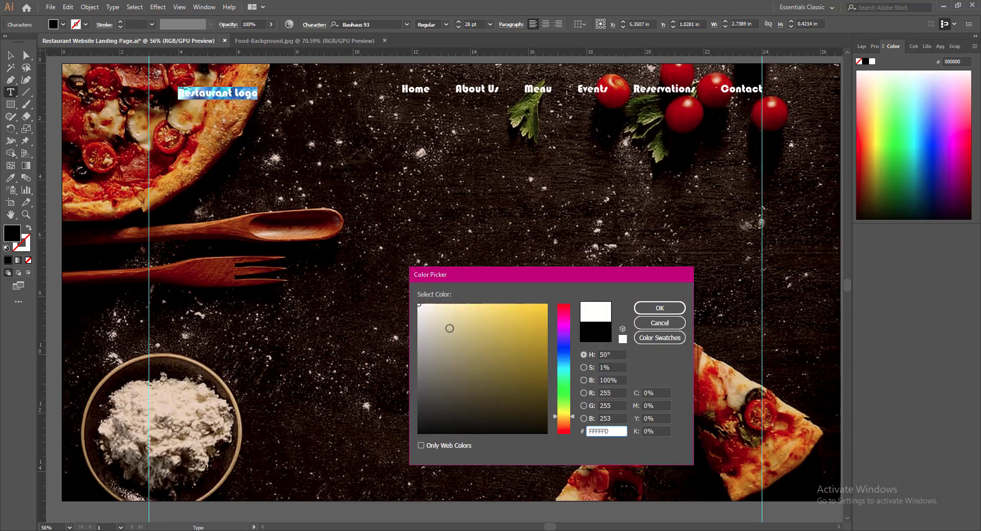
{"action": "left_click", "coordinate": [466, 306]}
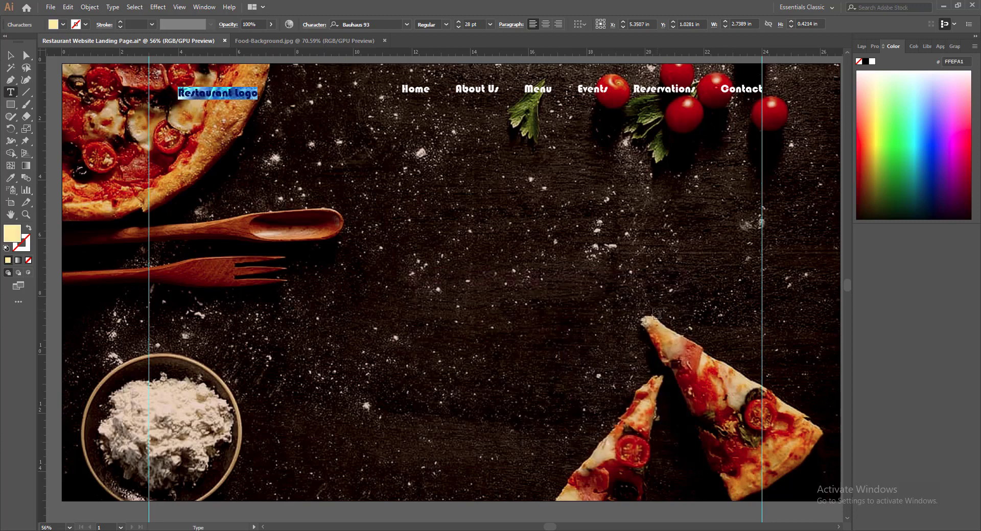
{"action": "left_click", "coordinate": [659, 308]}
Try the Algerian font on the Restaurant Logo text.
{"action": "left_click", "coordinate": [407, 25]}
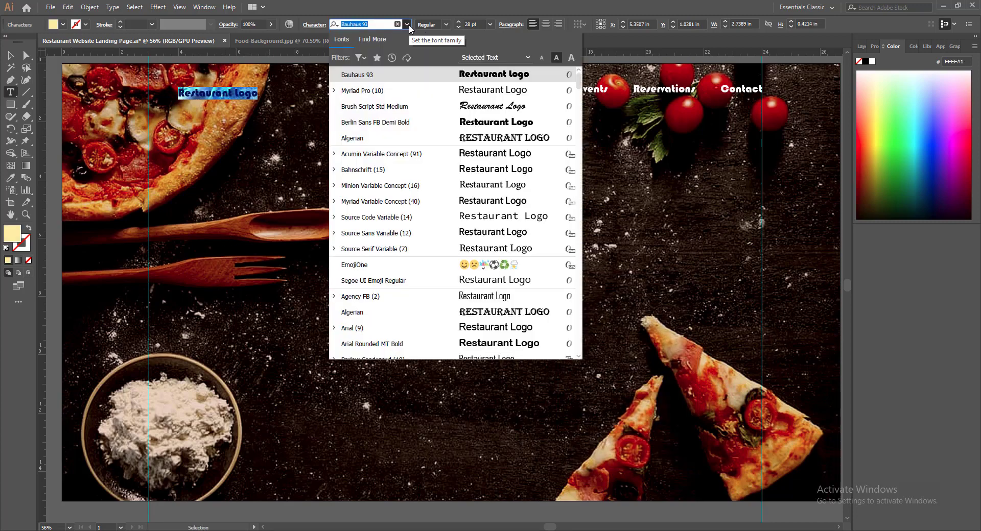
{"action": "key", "text": "Down"}
{"action": "key", "text": "Down"}
{"action": "key", "text": "Down"}
{"action": "key", "text": "Down"}
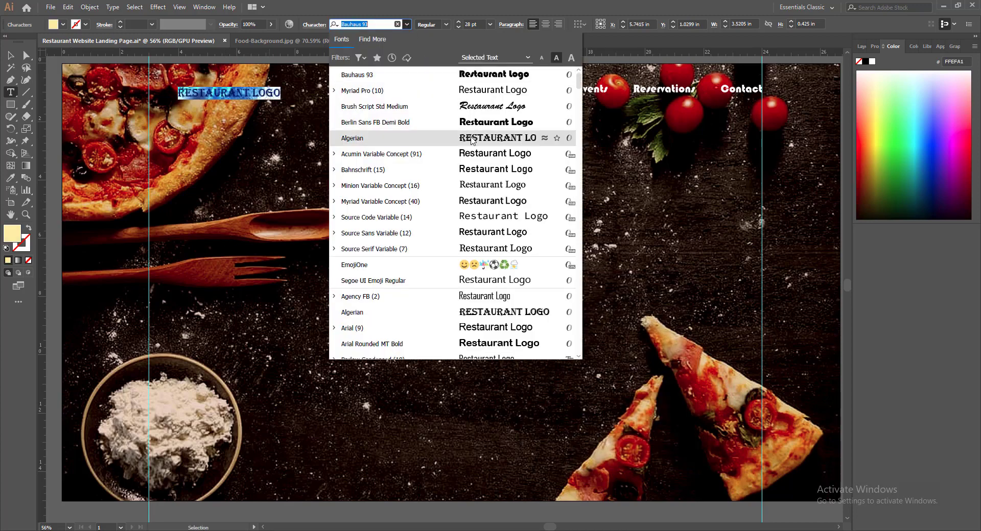
{"action": "key", "text": "Return"}
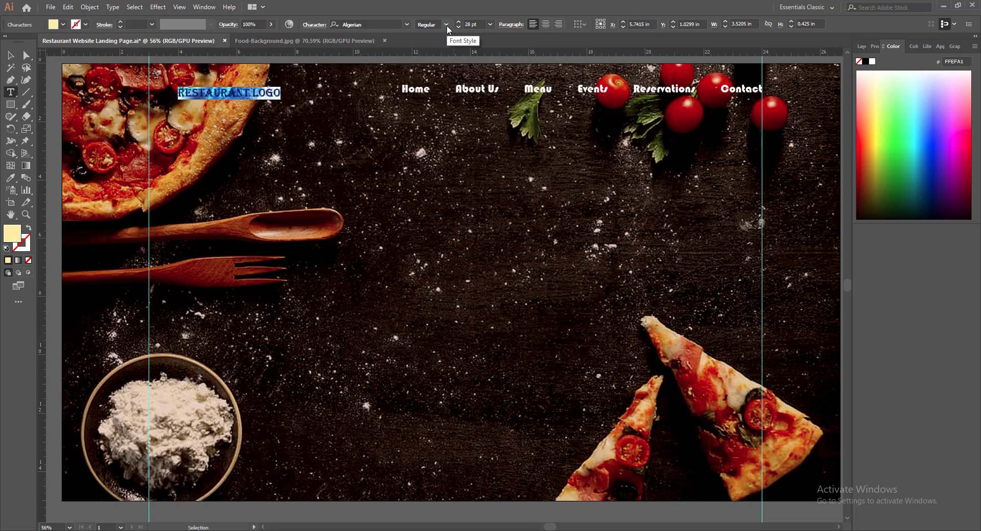
Set the Restaurant Logo text to the Berlin Sans FB Demi Bold font.
{"action": "left_click", "coordinate": [407, 24]}
{"action": "scroll", "coordinate": [510, 173], "scroll_direction": "down", "scroll_amount": 2}
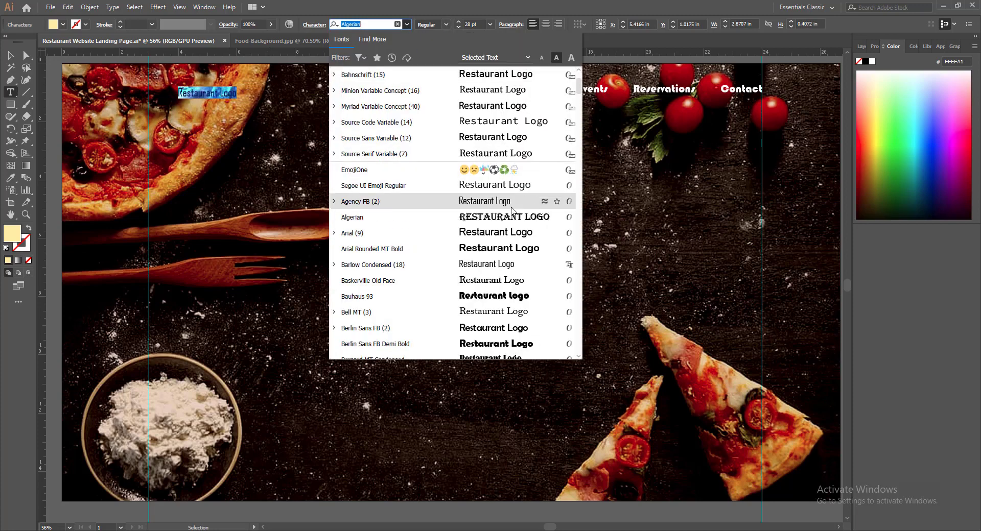
{"action": "scroll", "coordinate": [513, 210], "scroll_direction": "down", "scroll_amount": 1}
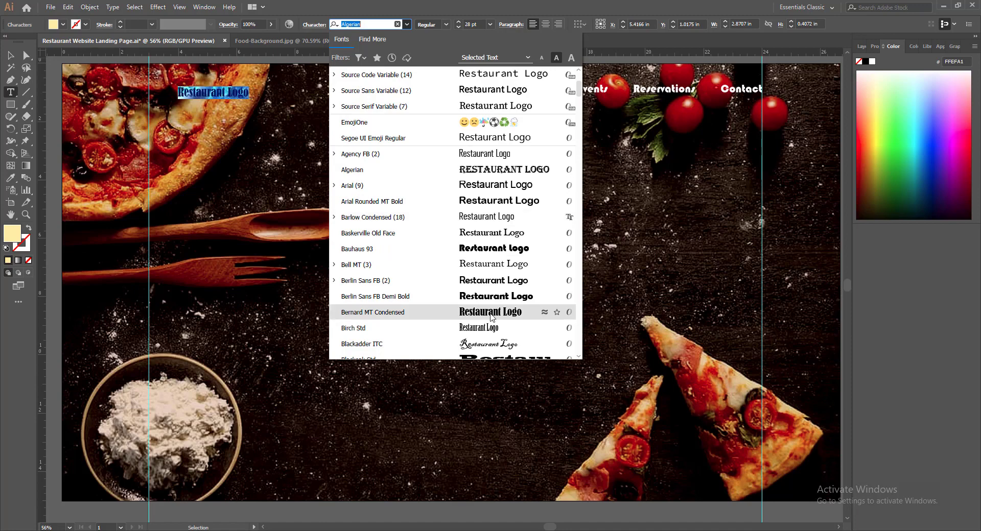
{"action": "left_click", "coordinate": [489, 301]}
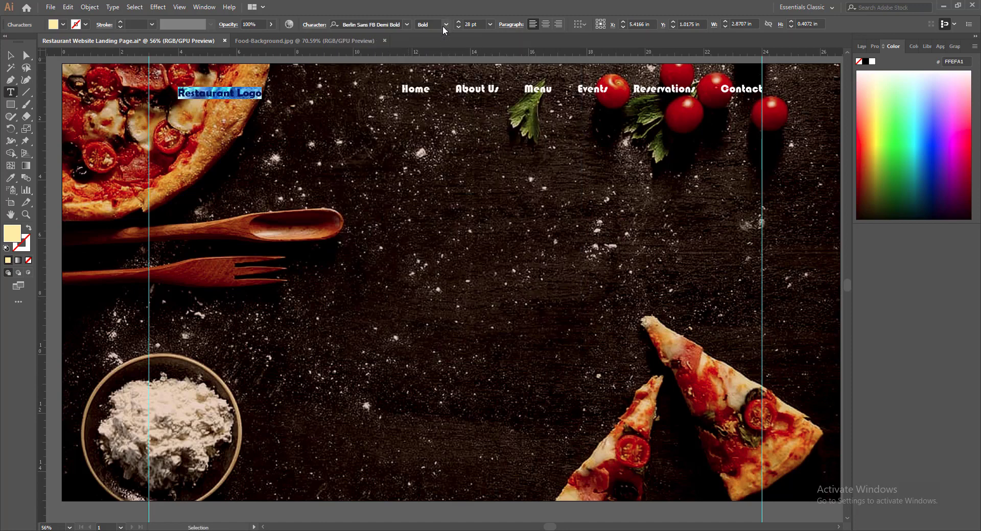
Enlarge the Restaurant Logo text to 40 pt.
{"action": "left_click", "coordinate": [490, 25]}
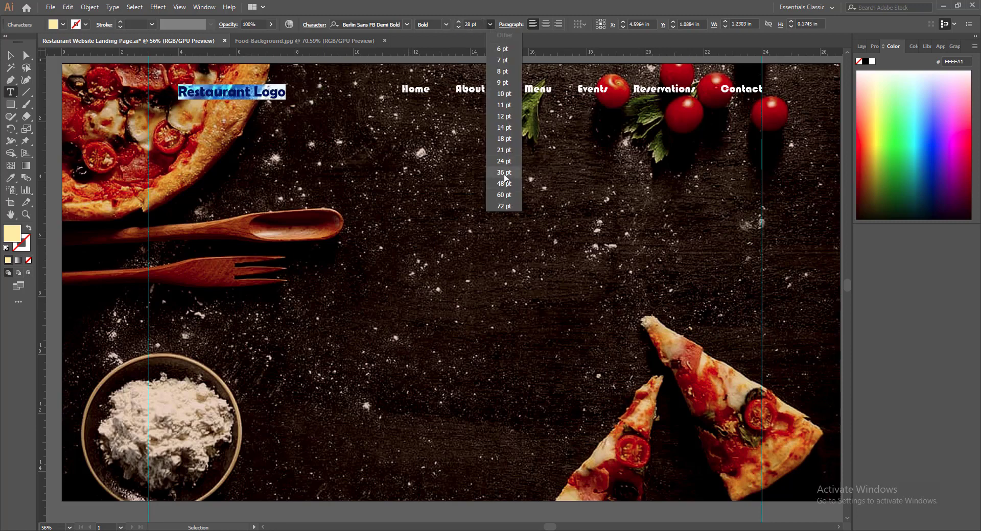
{"action": "left_click", "coordinate": [504, 172]}
{"action": "left_click", "coordinate": [459, 22]}
{"action": "left_click", "coordinate": [459, 22]}
{"action": "left_click", "coordinate": [458, 22]}
{"action": "left_click", "coordinate": [458, 22]}
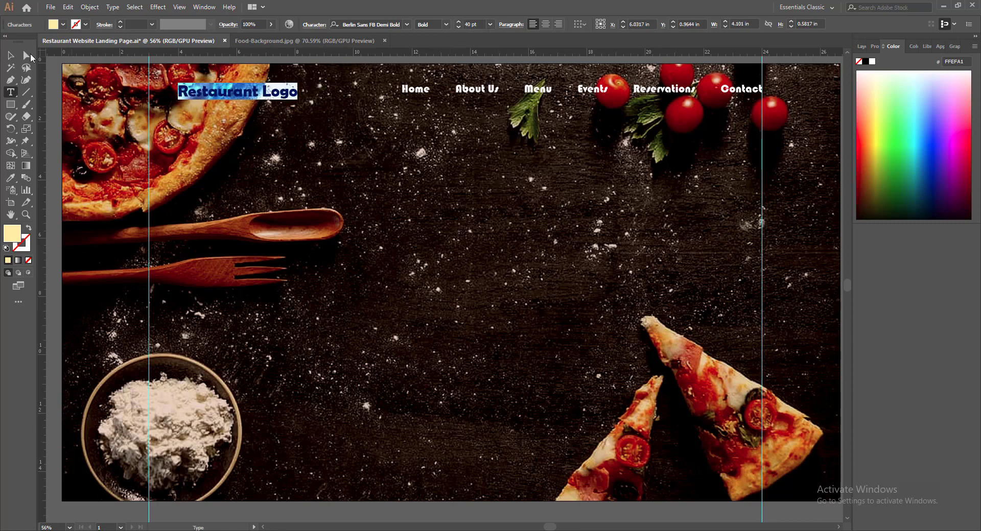
Move the Restaurant Logo text over to the left vertical guide and lower the navigation menu slightly.
{"action": "left_click", "coordinate": [10, 54]}
{"action": "left_click_drag", "start_coordinate": [270, 104], "coordinate": [240, 99]}
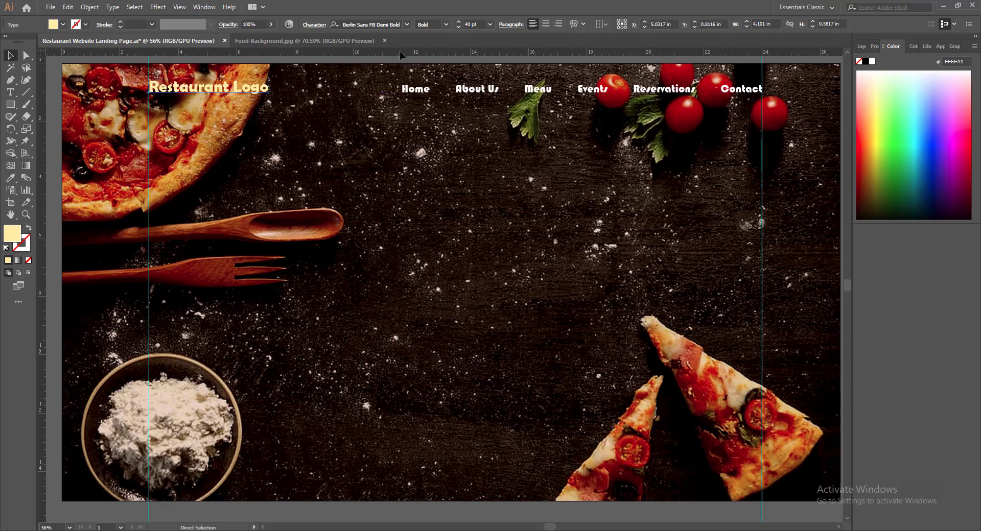
{"action": "left_click", "coordinate": [424, 95]}
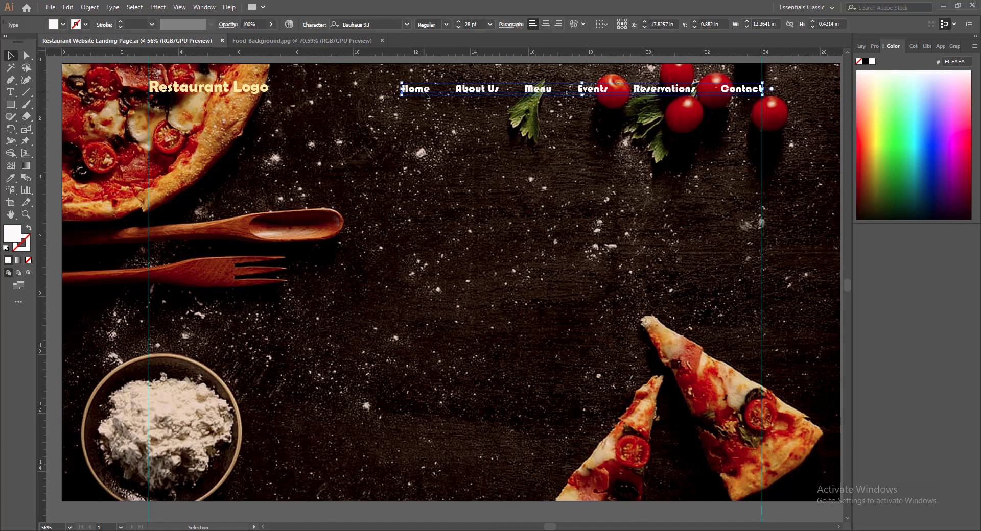
{"action": "left_click_drag", "start_coordinate": [424, 95], "coordinate": [424, 98]}
Add a horizontal guide at 1.1111 in across the header and lower the Restaurant Logo text to line up with it.
{"action": "left_click", "coordinate": [209, 88]}
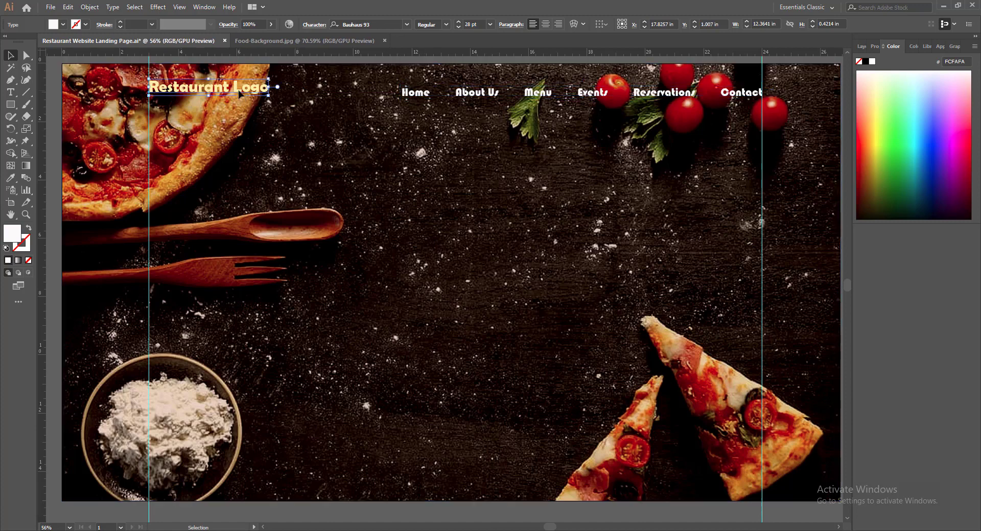
{"action": "left_click_drag", "start_coordinate": [306, 52], "coordinate": [312, 95]}
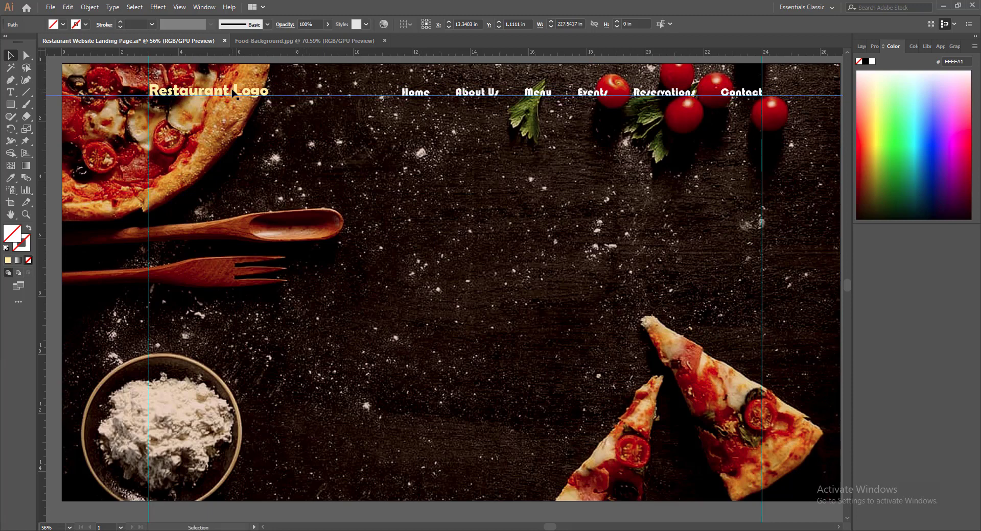
{"action": "left_click", "coordinate": [245, 92]}
{"action": "left_click", "coordinate": [341, 170]}
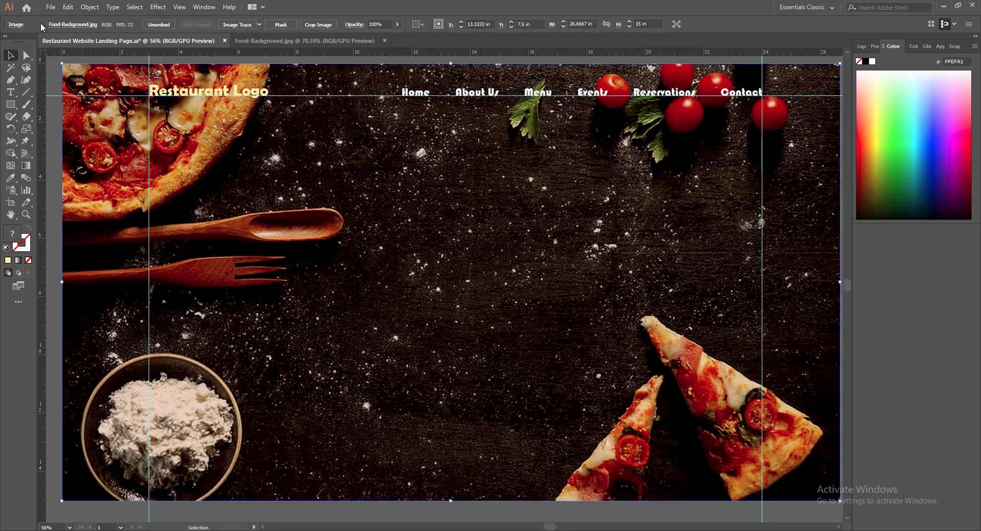
{"action": "key", "text": "a"}
{"action": "key", "text": "v"}
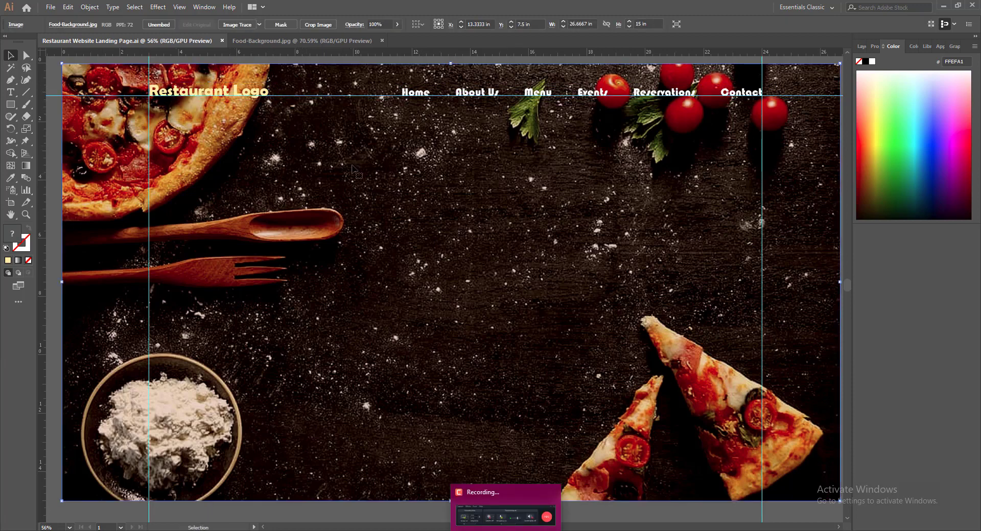
Try a white-to-tan gradient fill on the Restaurant Logo text, with the end stop at R=198 G=156 B=109.
{"action": "left_click", "coordinate": [254, 95]}
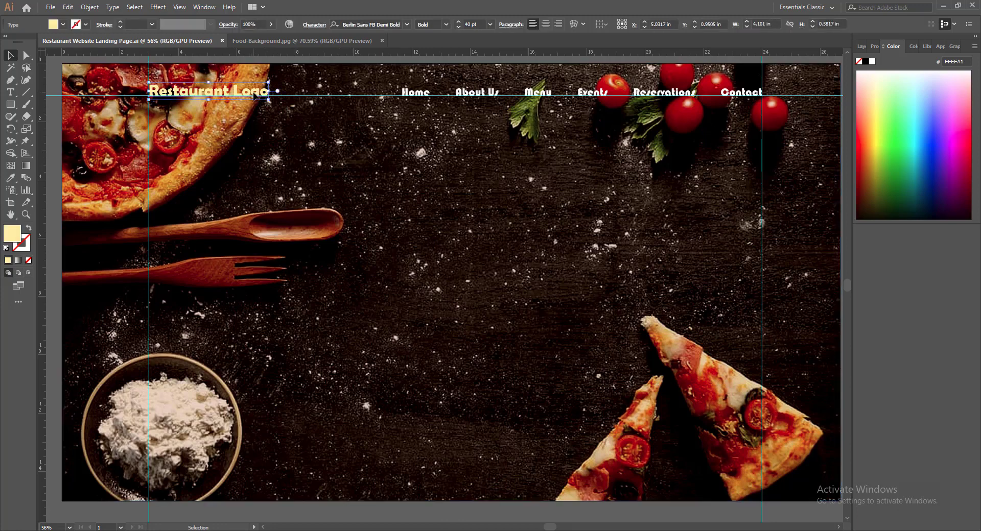
{"action": "left_click", "coordinate": [18, 260]}
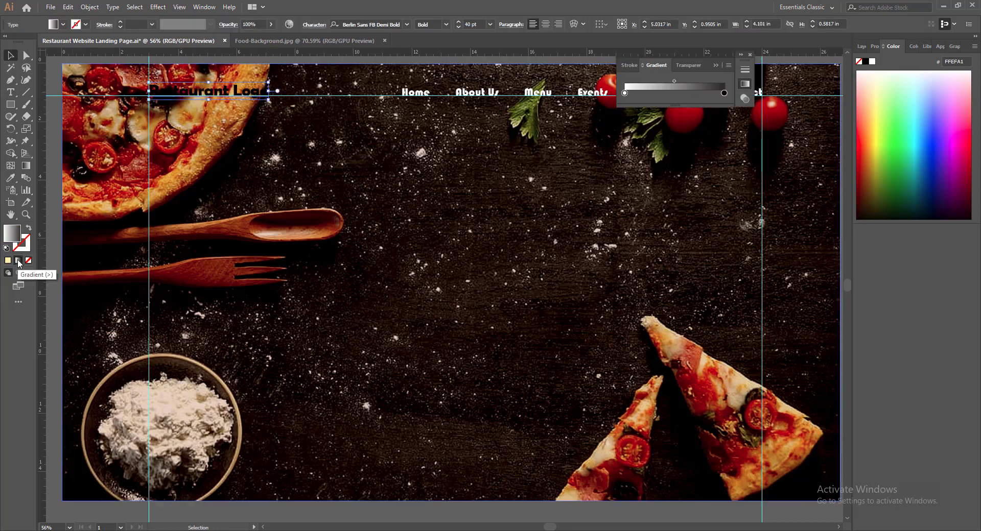
{"action": "double_click", "coordinate": [724, 93]}
{"action": "left_click", "coordinate": [621, 139]}
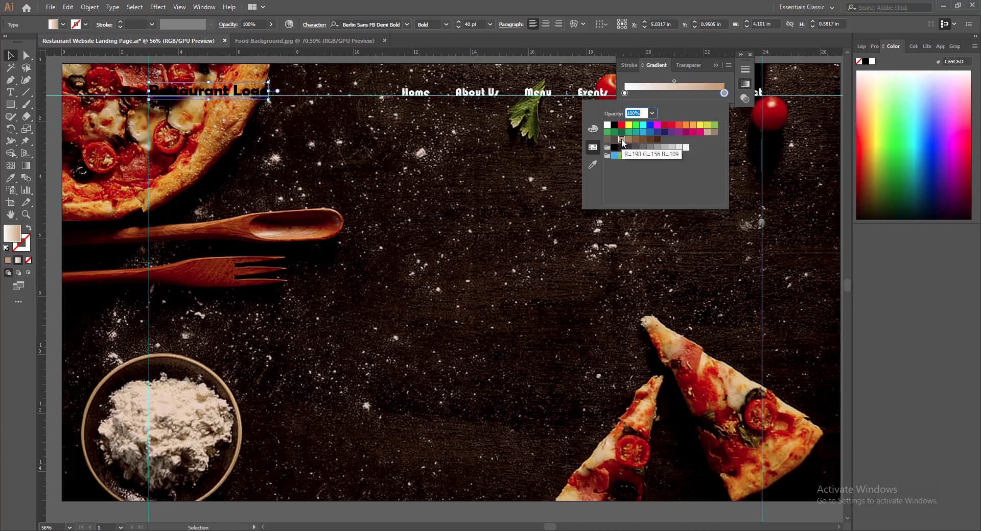
{"action": "left_click", "coordinate": [751, 140]}
Try the solid tan fill C69C6D on the Restaurant Logo text, then restore the pale yellow FFEFA1.
{"action": "left_click", "coordinate": [8, 261]}
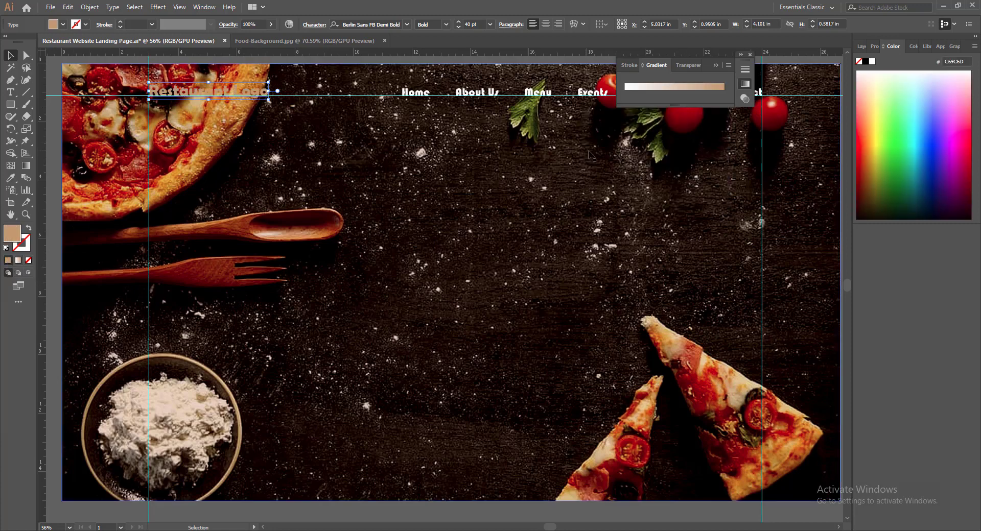
{"action": "left_click", "coordinate": [749, 55]}
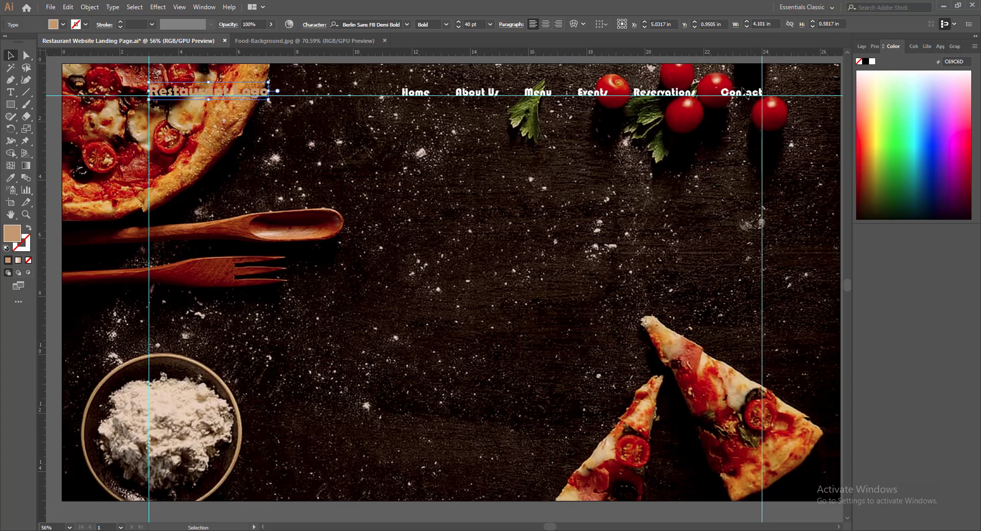
{"action": "left_click", "coordinate": [147, 249]}
{"action": "key", "text": "v"}
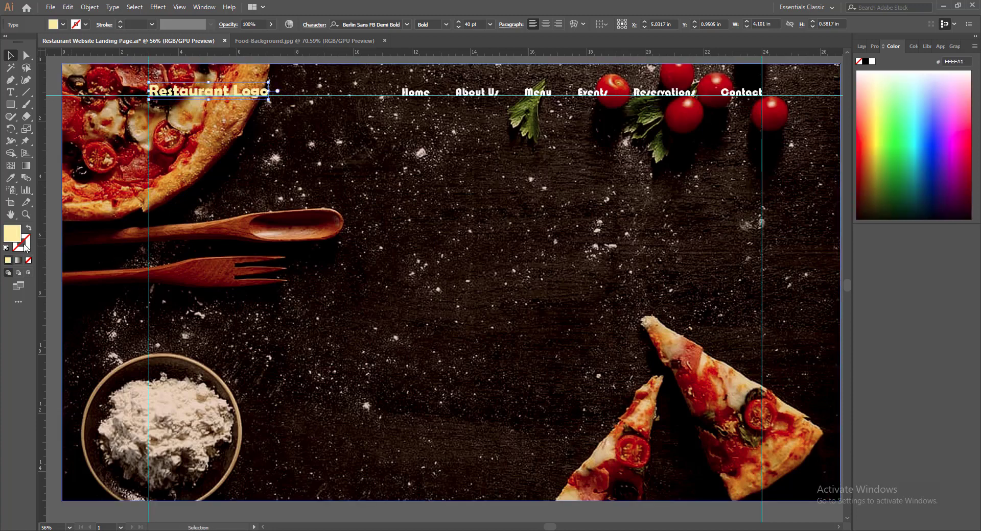
Try the bright pink fill FF2CAF on the Restaurant Logo text after sampling other hues.
{"action": "double_click", "coordinate": [15, 236]}
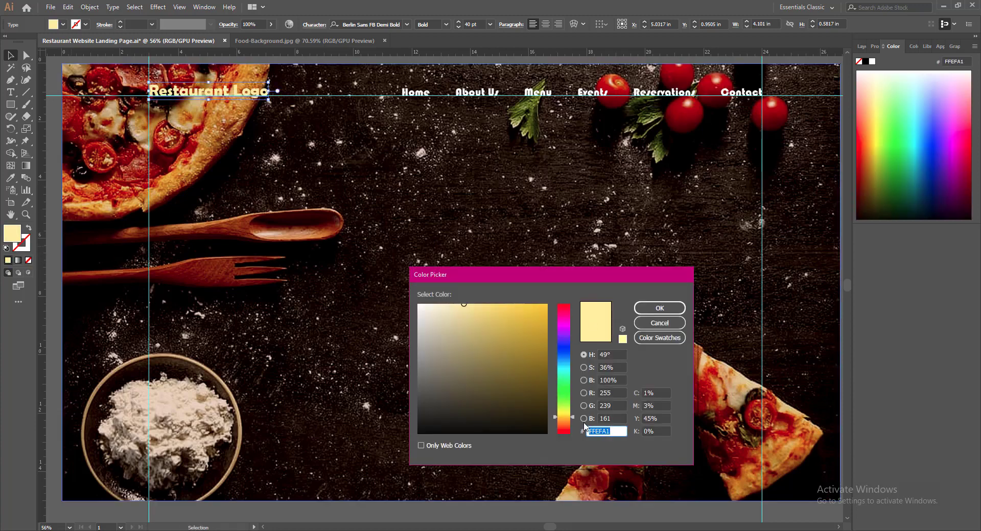
{"action": "left_click", "coordinate": [564, 427]}
{"action": "left_click", "coordinate": [485, 318]}
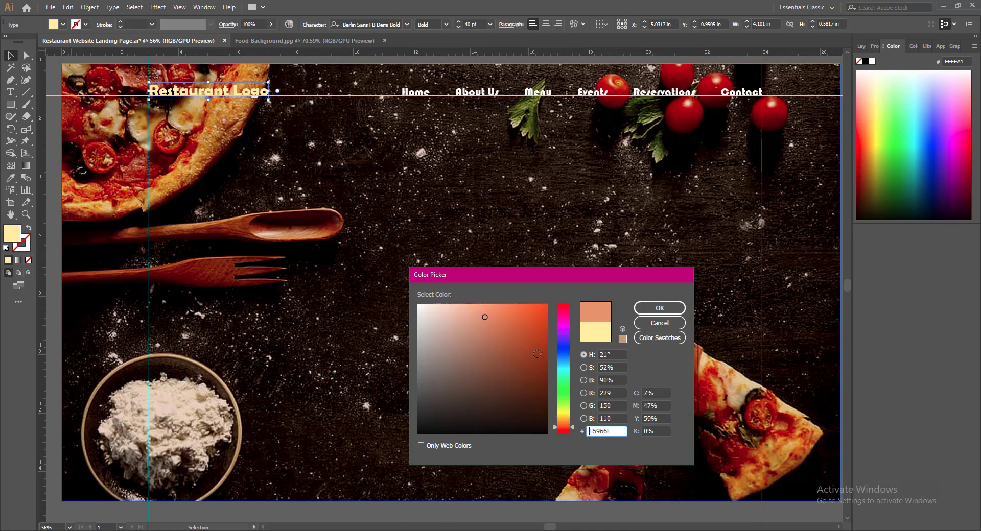
{"action": "left_click", "coordinate": [571, 418]}
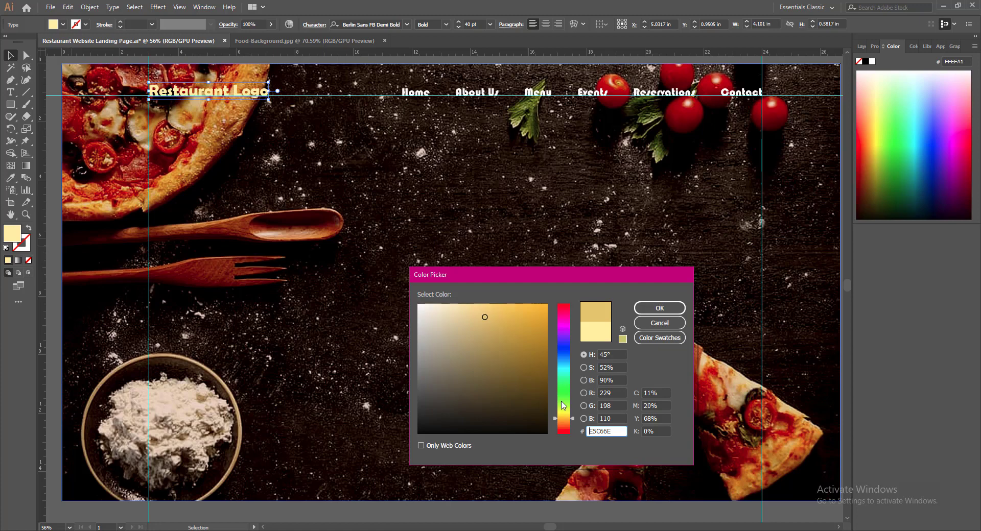
{"action": "left_click", "coordinate": [565, 332]}
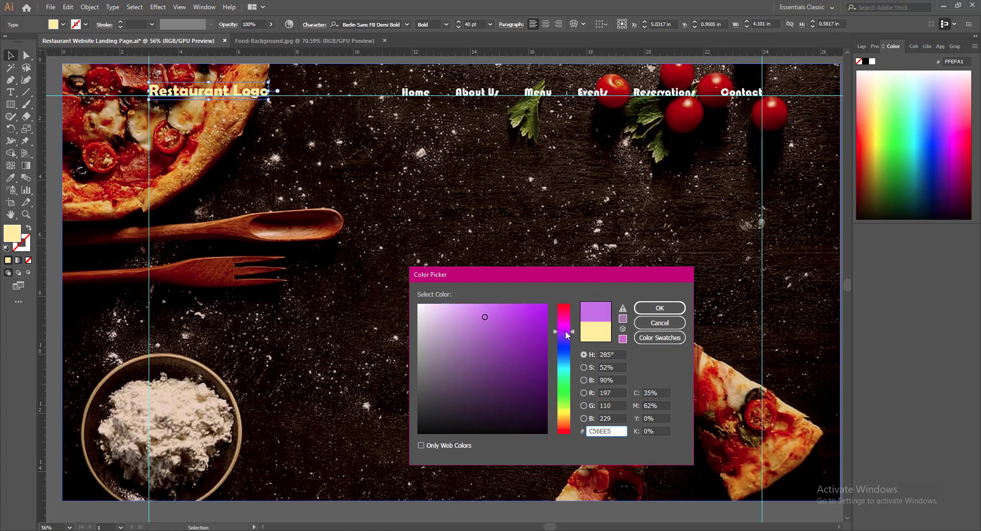
{"action": "left_click_drag", "start_coordinate": [460, 313], "coordinate": [495, 304]}
{"action": "left_click", "coordinate": [565, 317]}
{"action": "left_click", "coordinate": [525, 305]}
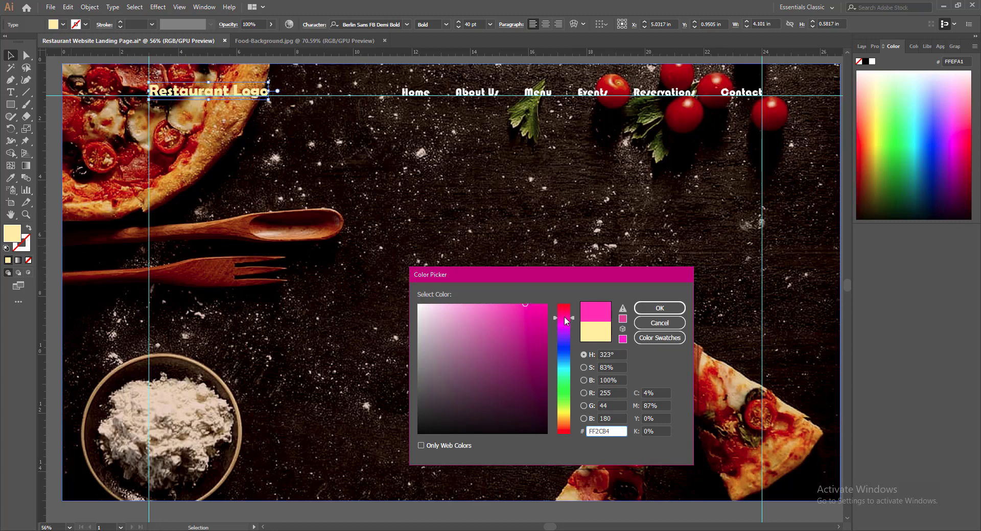
{"action": "left_click", "coordinate": [659, 308]}
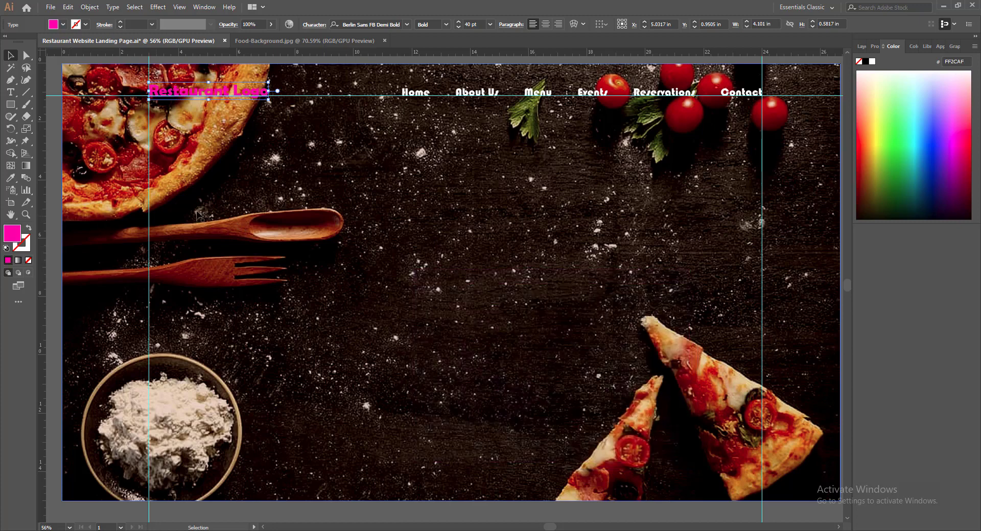
Try the vivid purple fill BA00FF on the Restaurant Logo text.
{"action": "double_click", "coordinate": [12, 233]}
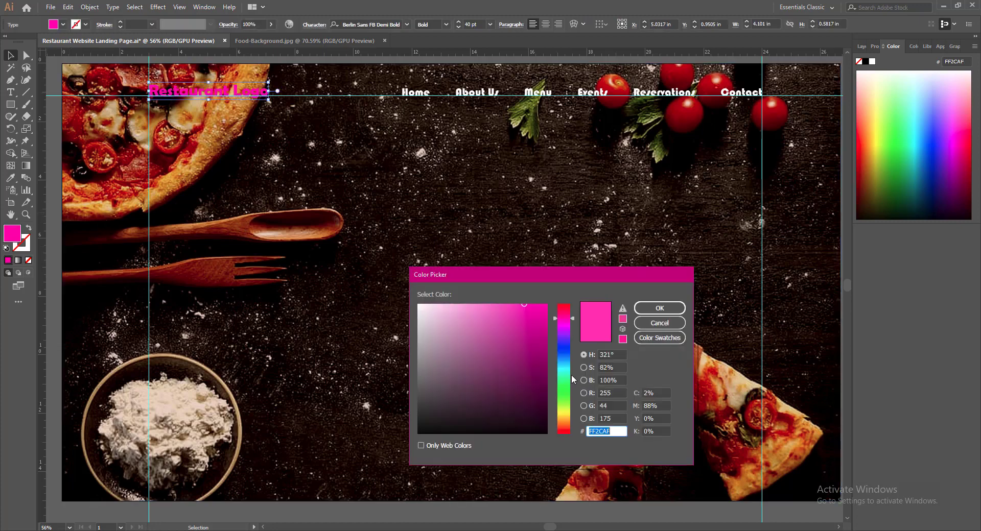
{"action": "left_click", "coordinate": [567, 332]}
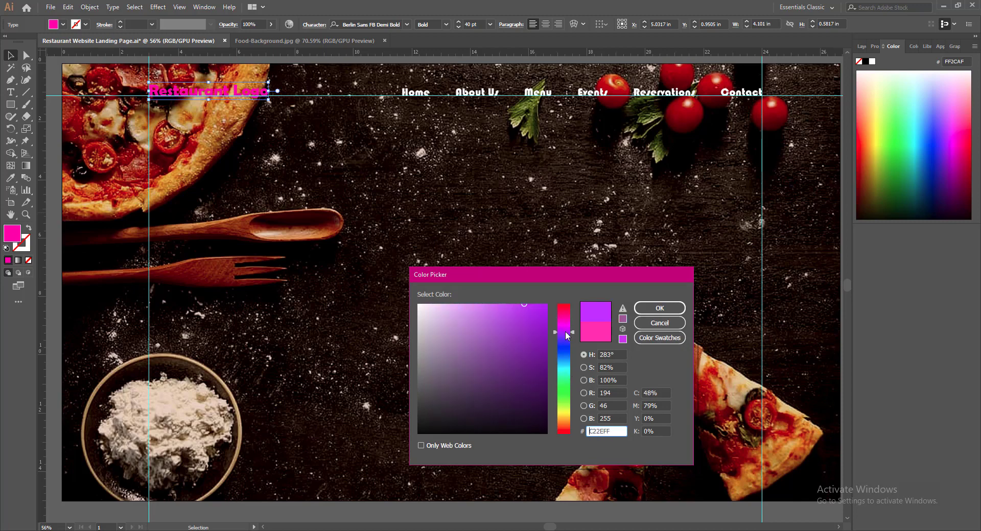
{"action": "left_click", "coordinate": [546, 306]}
{"action": "left_click", "coordinate": [659, 308]}
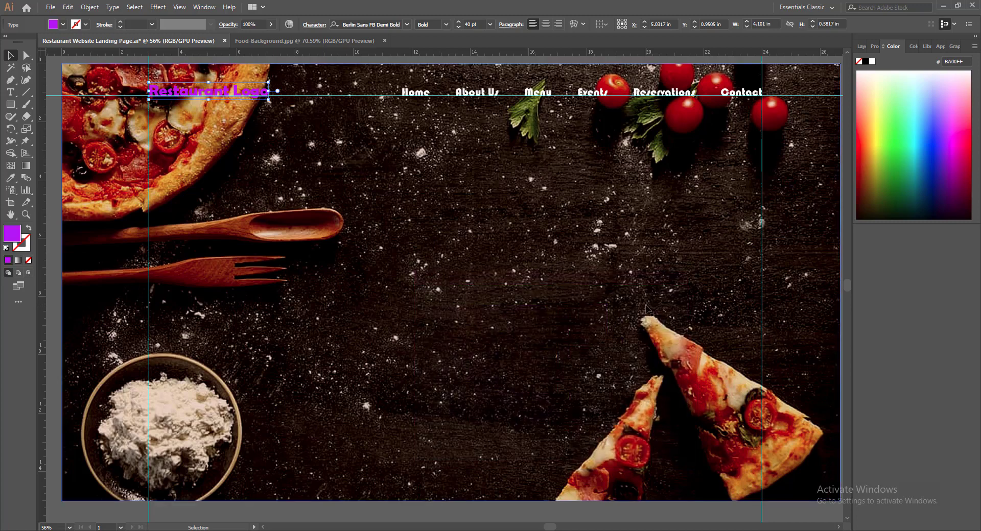
Try the light pink fill FFA6DF on the Restaurant Logo text and deselect it.
{"action": "double_click", "coordinate": [12, 234]}
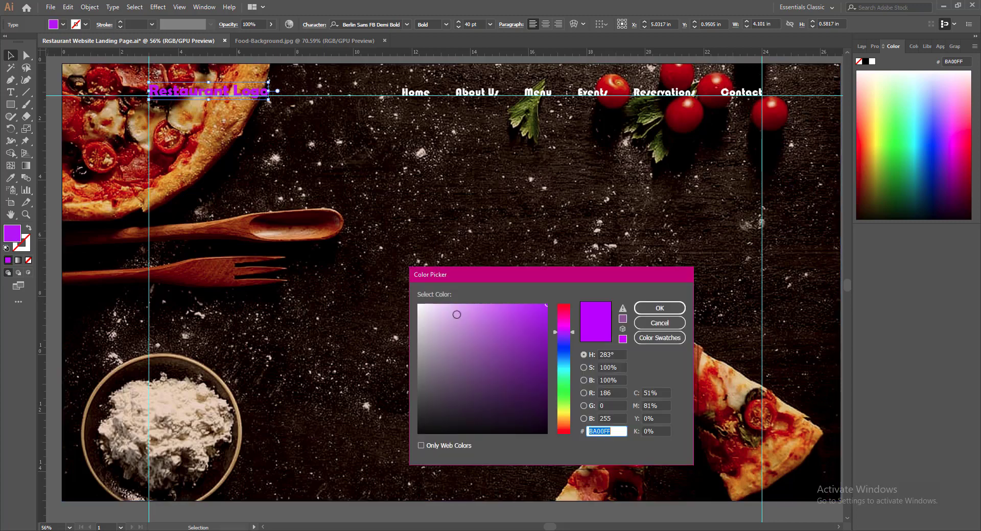
{"action": "left_click_drag", "start_coordinate": [457, 315], "coordinate": [463, 302]}
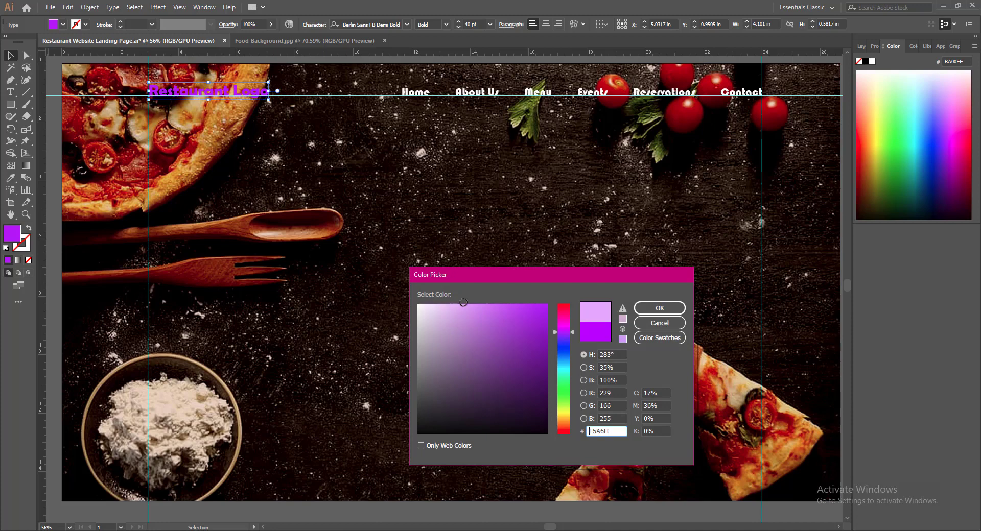
{"action": "left_click", "coordinate": [565, 317]}
{"action": "left_click", "coordinate": [657, 308]}
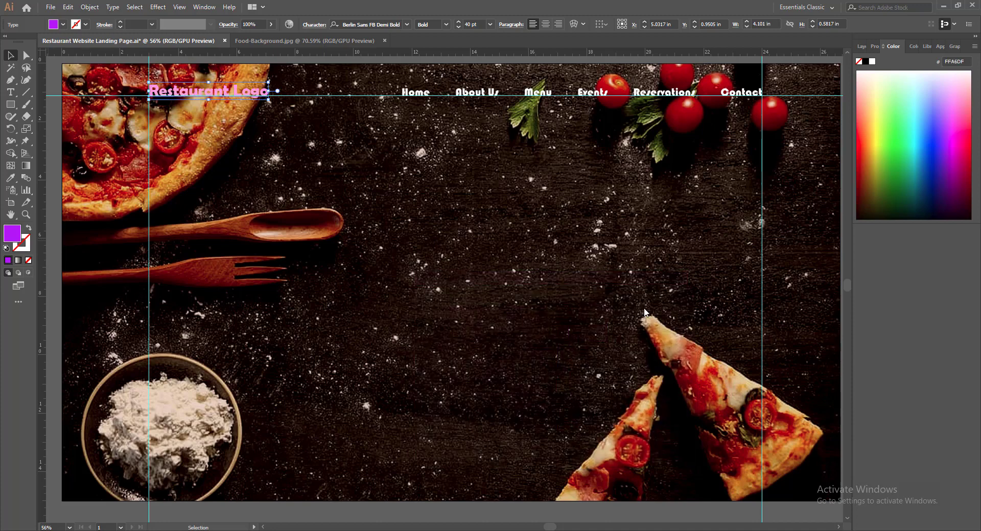
{"action": "left_click", "coordinate": [183, 224]}
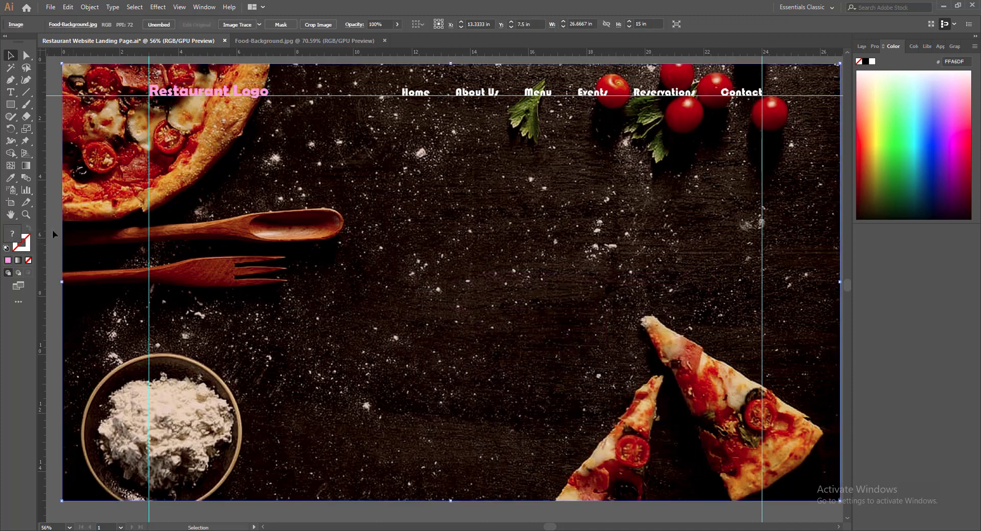
Fill the Restaurant Logo text with the pale peach colour FFDEBB.
{"action": "left_click", "coordinate": [190, 95]}
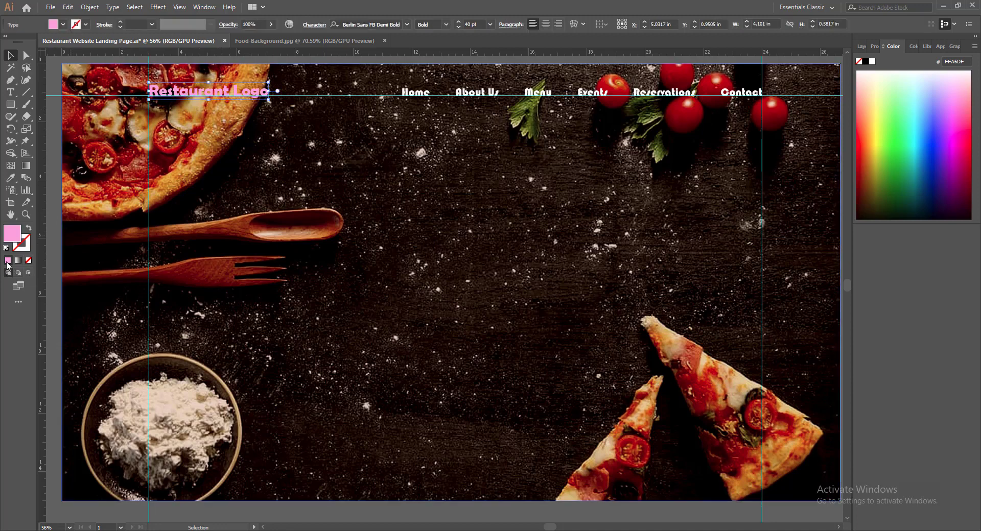
{"action": "double_click", "coordinate": [15, 237]}
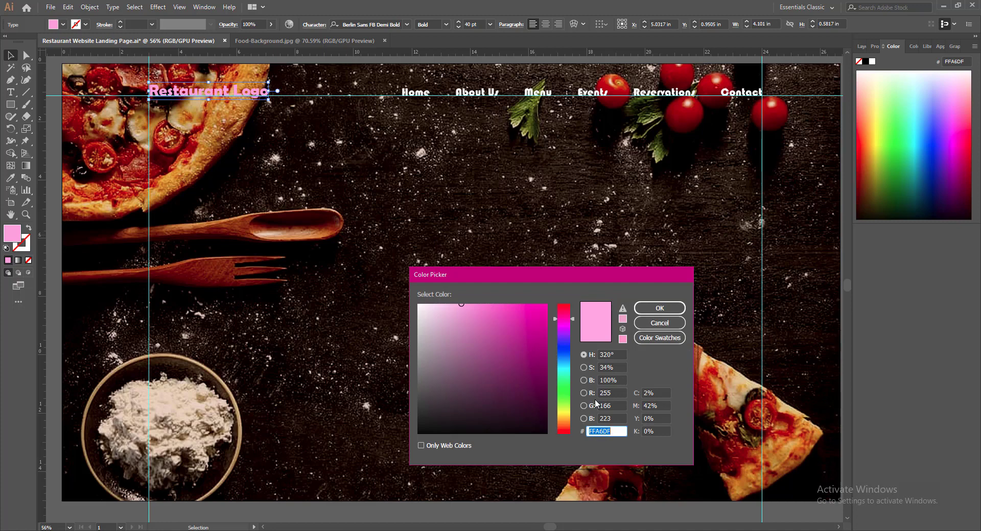
{"action": "left_click", "coordinate": [562, 365]}
{"action": "left_click", "coordinate": [452, 304]}
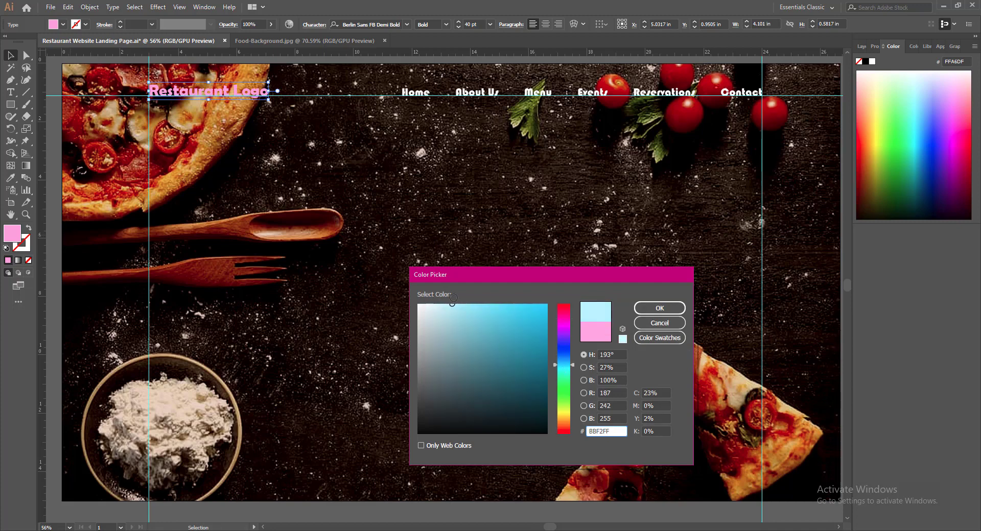
{"action": "left_click_drag", "start_coordinate": [564, 368], "coordinate": [565, 425]}
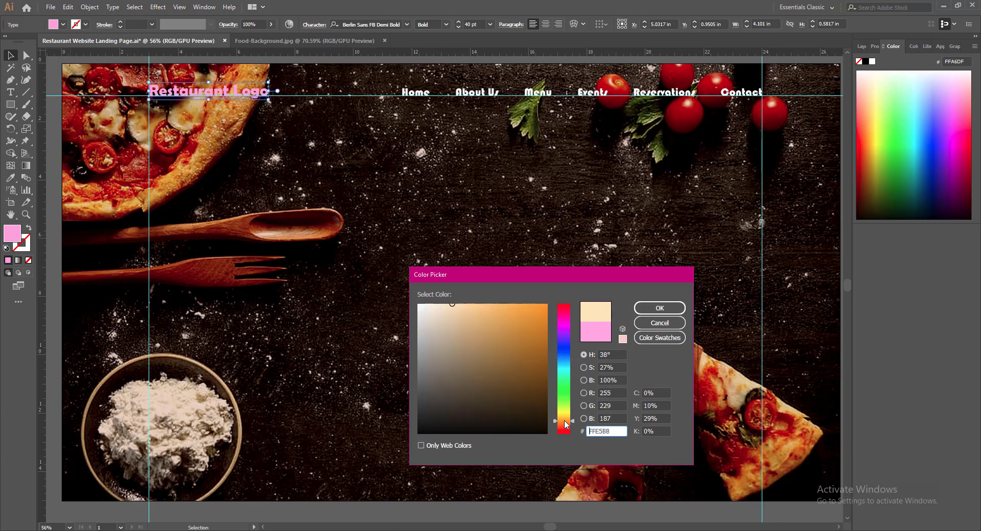
{"action": "left_click", "coordinate": [638, 310]}
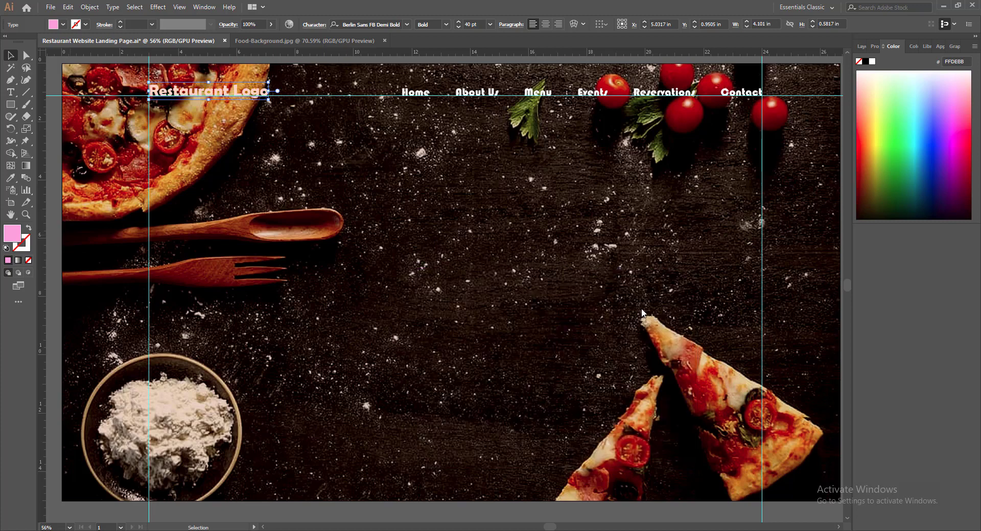
Try the Restaurant Logo text at 41 pt, then return it to 40 pt.
{"action": "left_click", "coordinate": [459, 22]}
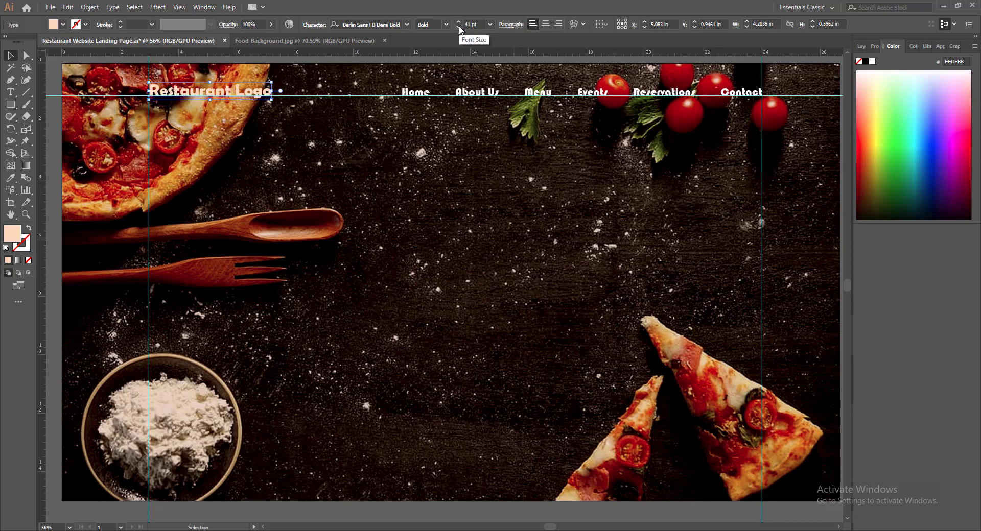
{"action": "left_click", "coordinate": [459, 27]}
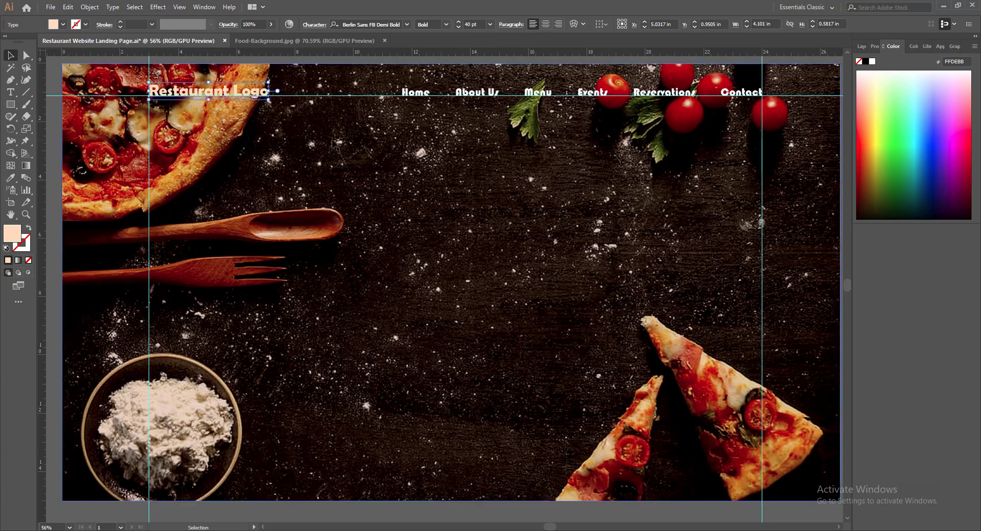
Deselect the Restaurant Logo text and save the document.
{"action": "left_click", "coordinate": [335, 145]}
{"action": "scroll", "coordinate": [358, 166], "scroll_direction": "up", "scroll_amount": 1}
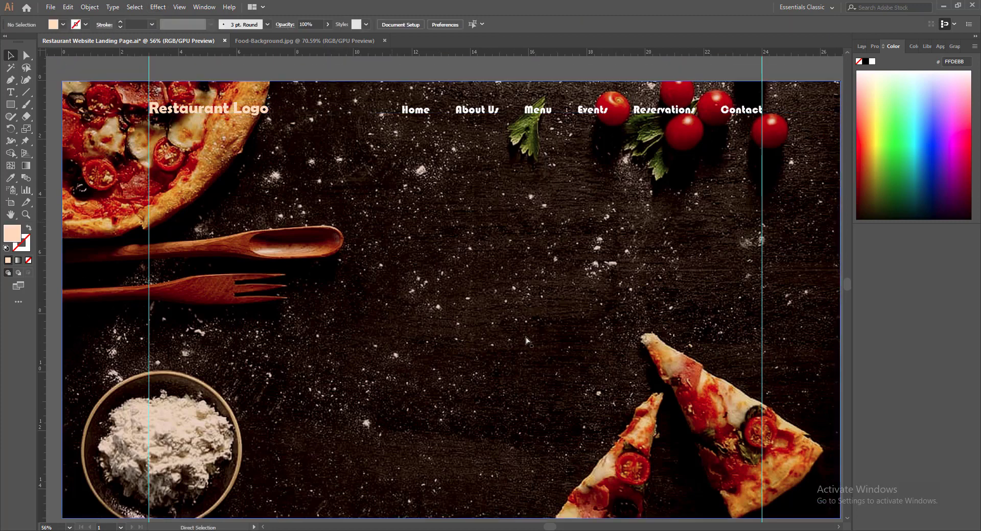
{"action": "key", "text": "ctrl+s"}
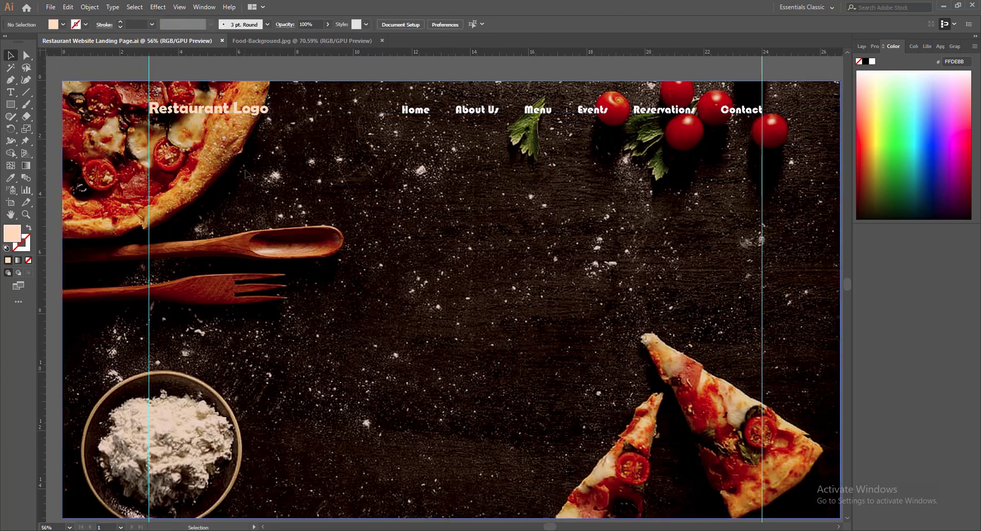
Fill the Restaurant Logo text with the golden yellow colour FFD827.
{"action": "left_click", "coordinate": [209, 109]}
{"action": "double_click", "coordinate": [11, 234]}
{"action": "left_click_drag", "start_coordinate": [565, 425], "coordinate": [566, 421]}
{"action": "left_click", "coordinate": [489, 305]}
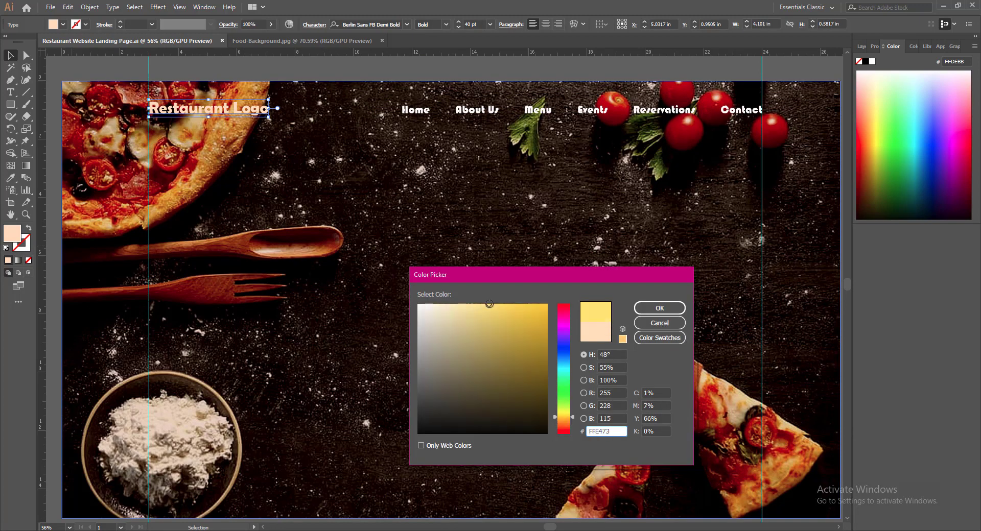
{"action": "left_click_drag", "start_coordinate": [570, 419], "coordinate": [570, 416]}
{"action": "left_click", "coordinate": [496, 307]}
{"action": "left_click", "coordinate": [659, 308]}
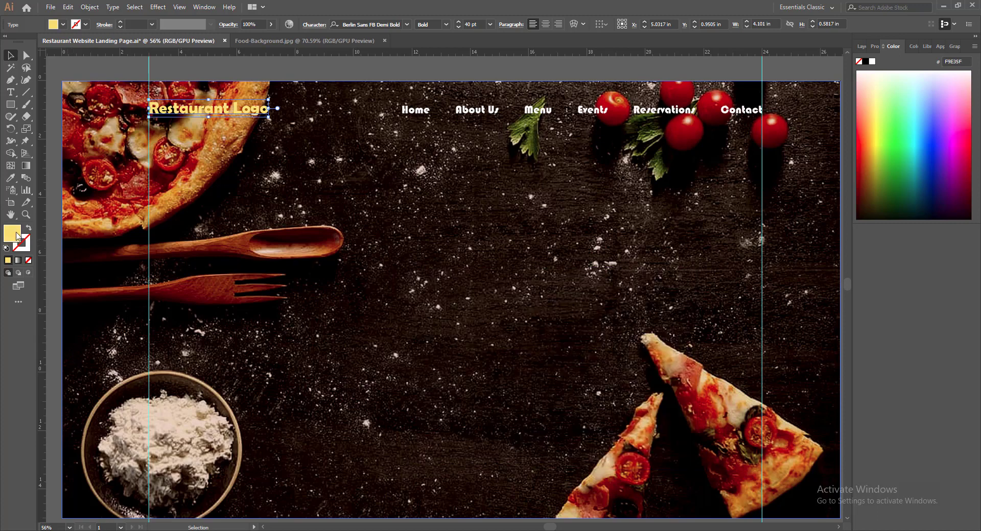
{"action": "double_click", "coordinate": [12, 234]}
{"action": "left_click_drag", "start_coordinate": [513, 306], "coordinate": [529, 304]}
{"action": "left_click", "coordinate": [659, 308]}
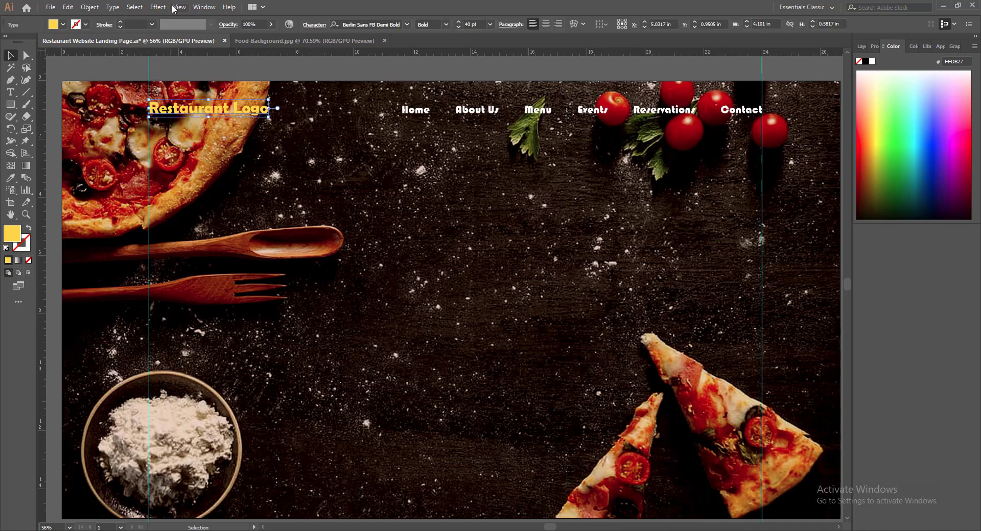
{"action": "left_click", "coordinate": [158, 7]}
{"action": "mouse_move", "coordinate": [230, 121]}
{"action": "left_click", "coordinate": [293, 125]}
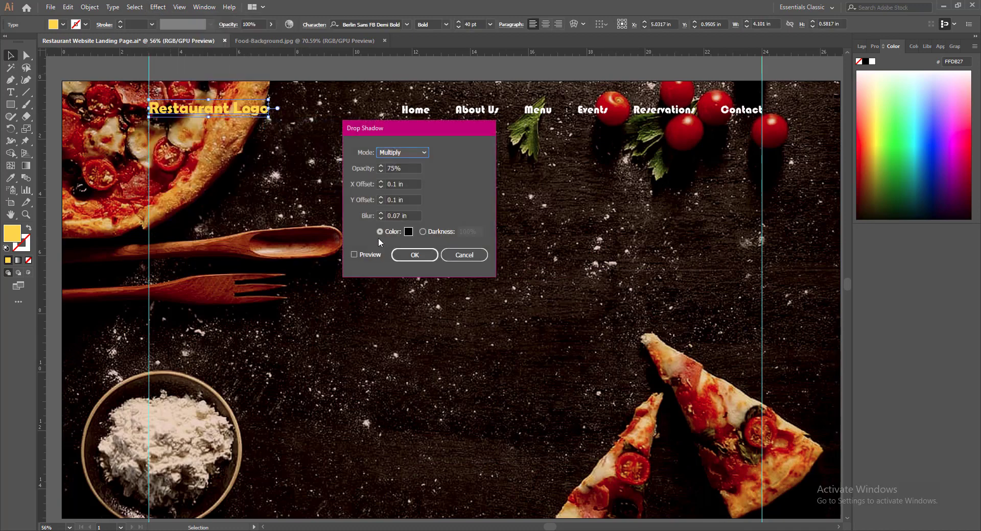
{"action": "left_click", "coordinate": [381, 202]}
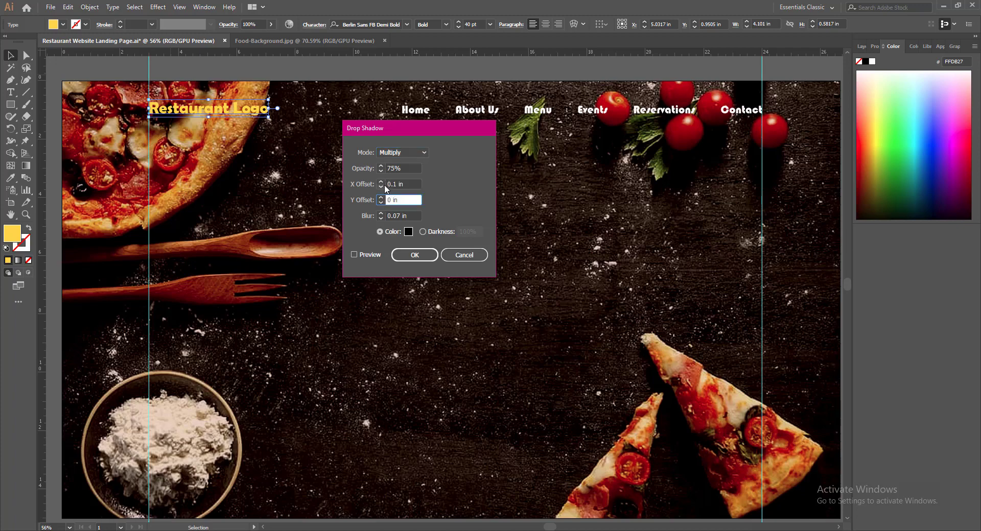
{"action": "left_click", "coordinate": [354, 255]}
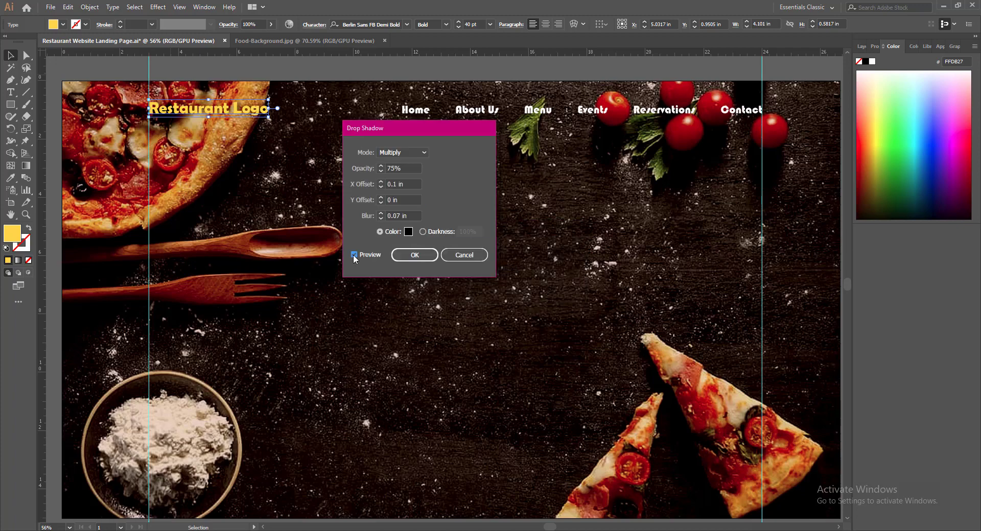
{"action": "left_click", "coordinate": [381, 182]}
{"action": "left_click", "coordinate": [381, 182]}
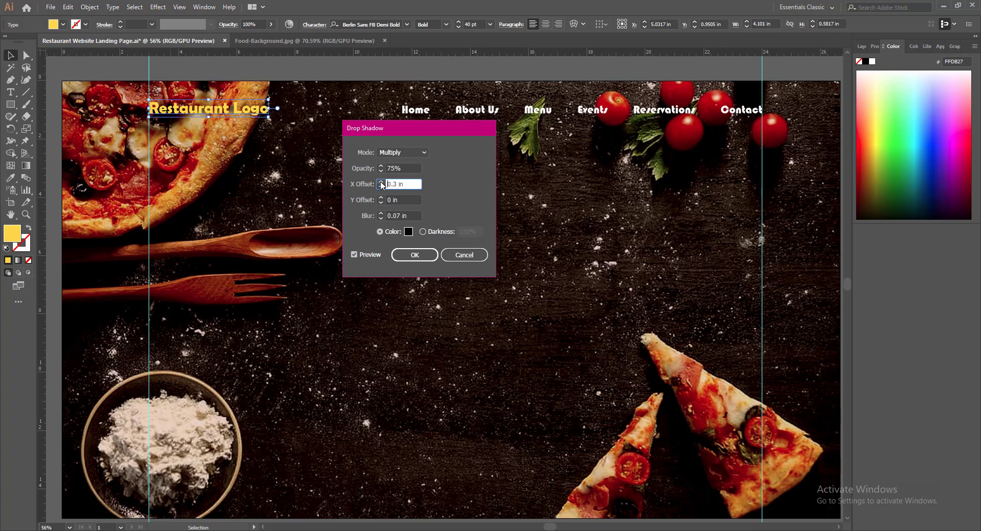
{"action": "left_click", "coordinate": [468, 254]}
Start a previewed drop shadow on the Restaurant Logo text with X offset 0 in, Y offset 0.1 in and blur 0.03 in.
{"action": "left_click", "coordinate": [158, 6]}
{"action": "mouse_move", "coordinate": [255, 122]}
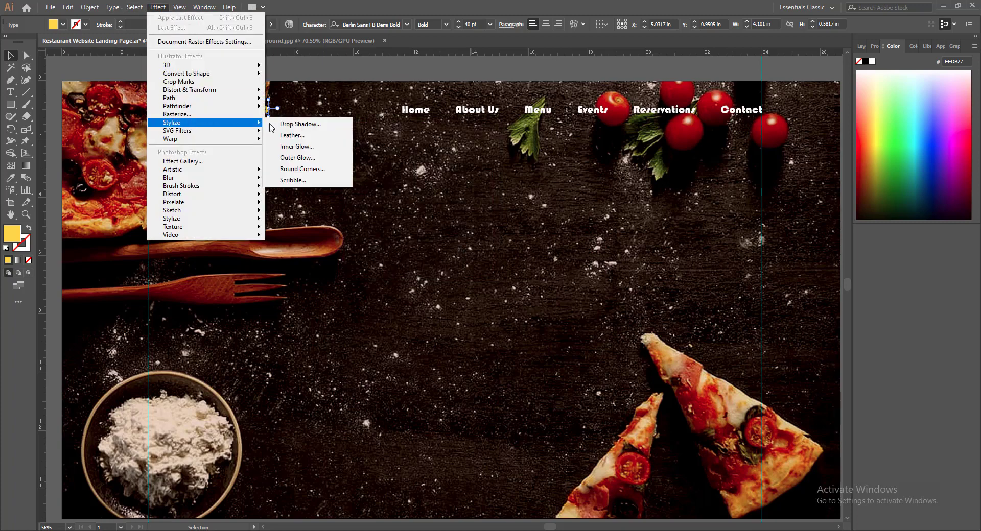
{"action": "left_click", "coordinate": [294, 124]}
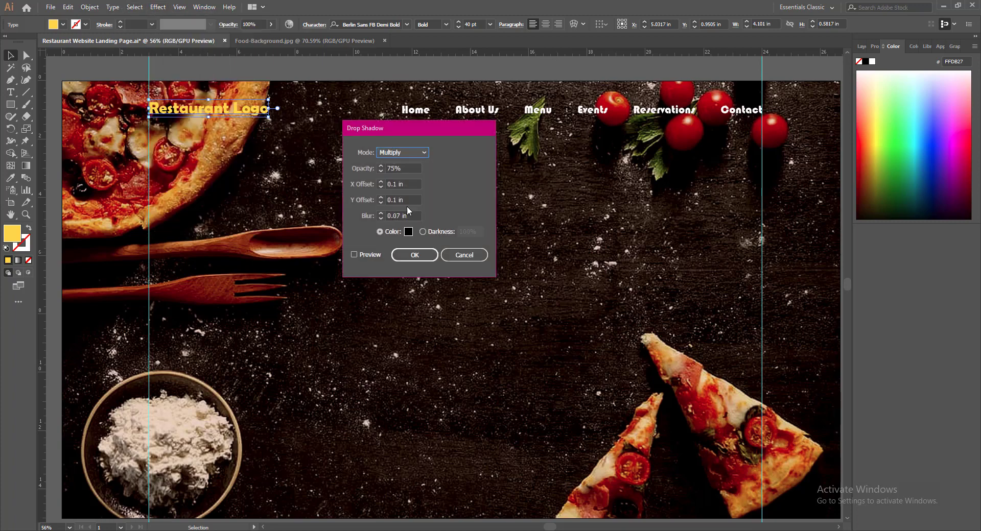
{"action": "left_click", "coordinate": [353, 255]}
{"action": "left_click", "coordinate": [381, 197]}
{"action": "left_click", "coordinate": [381, 202]}
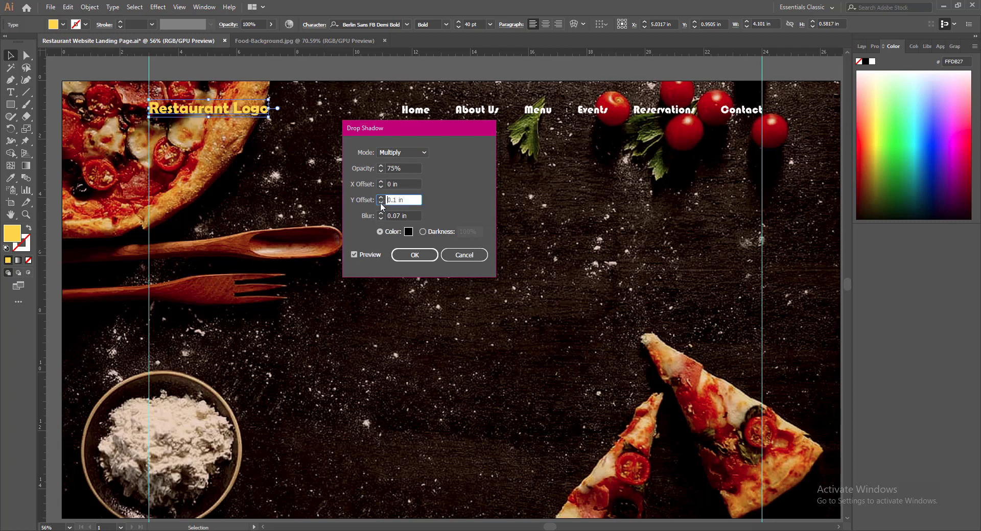
{"action": "left_click", "coordinate": [381, 219]}
{"action": "double_click", "coordinate": [387, 216]}
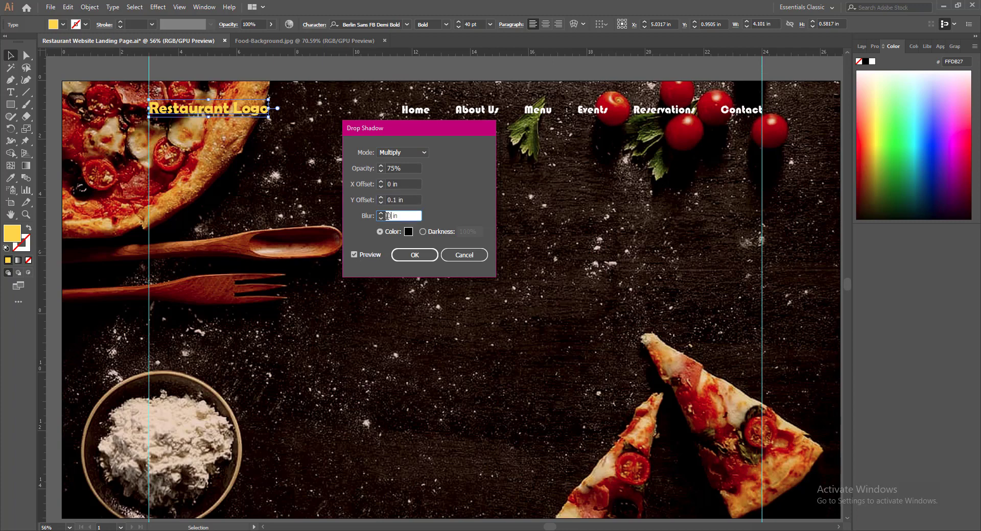
{"action": "type", "text": "0.03"}
Set the drop shadow's Y offset to 0.07 in, apply the effect and deselect the logo text.
{"action": "left_click", "coordinate": [409, 200]}
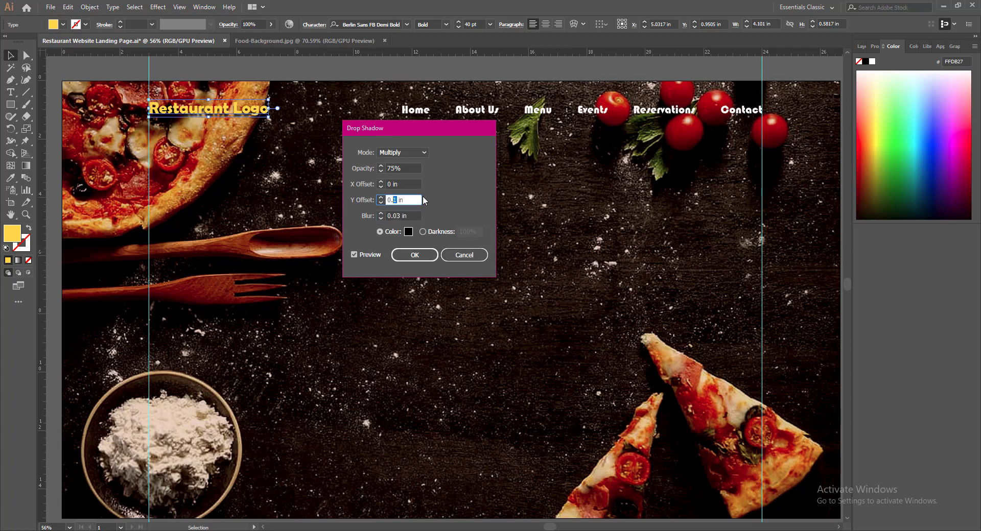
{"action": "type", "text": "06"}
{"action": "left_click", "coordinate": [403, 183]}
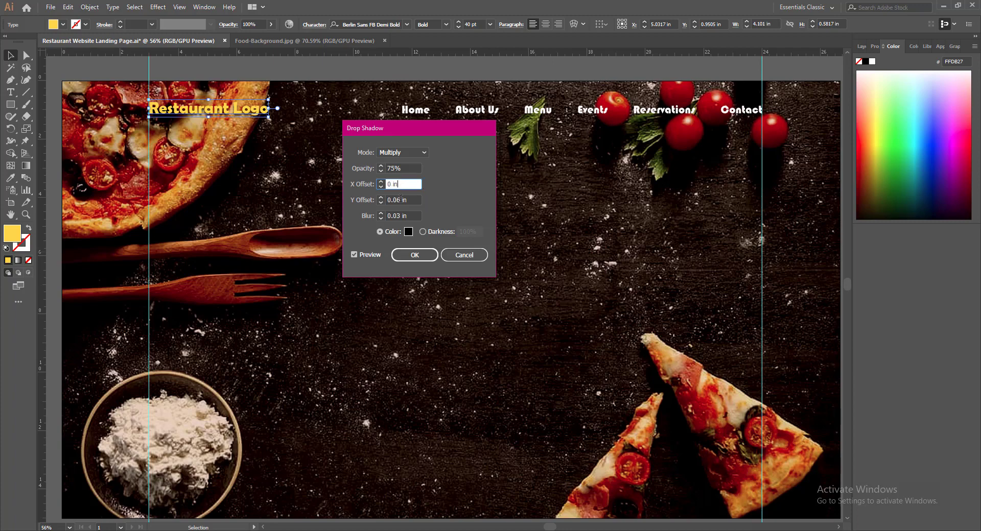
{"action": "left_click", "coordinate": [401, 200]}
{"action": "type", "text": "7"}
{"action": "left_click", "coordinate": [411, 184]}
{"action": "left_click", "coordinate": [415, 255]}
{"action": "left_click", "coordinate": [367, 253]}
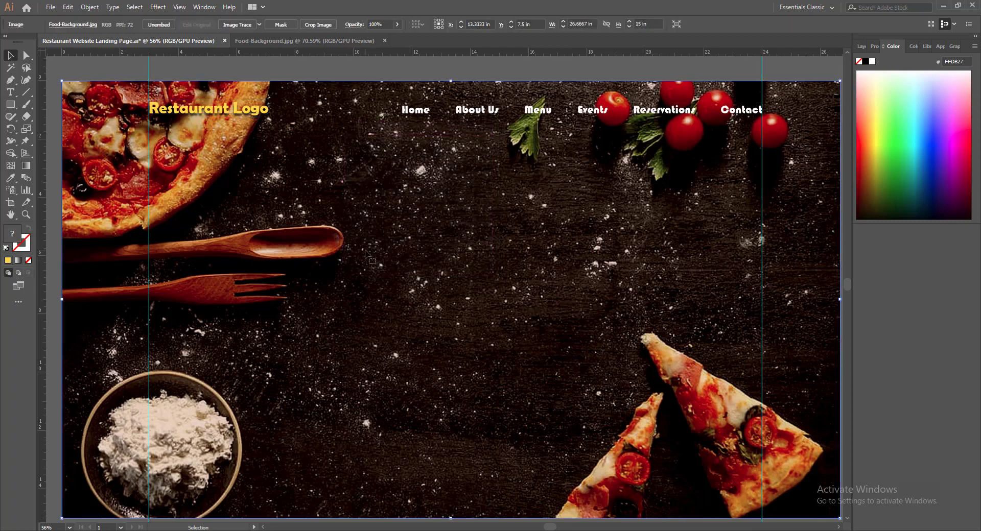
Set the Restaurant Logo text size to 41 pt and save the document.
{"action": "left_click", "coordinate": [237, 117]}
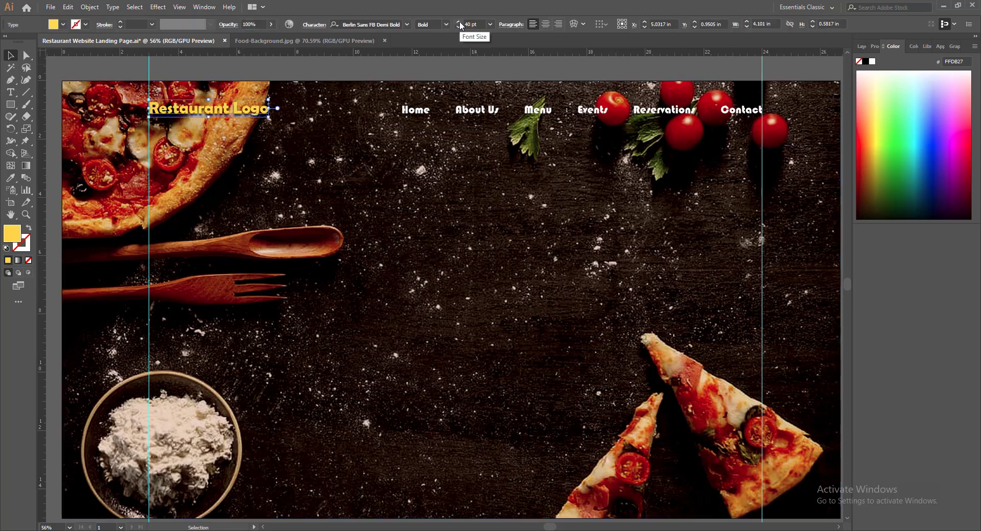
{"action": "left_click", "coordinate": [458, 22]}
{"action": "left_click", "coordinate": [458, 23]}
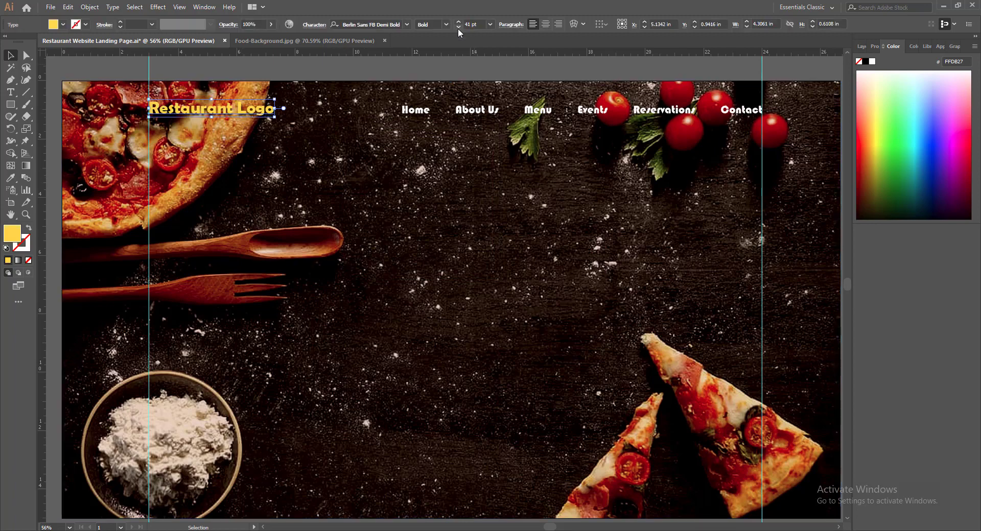
{"action": "left_click", "coordinate": [457, 27]}
{"action": "left_click", "coordinate": [281, 220]}
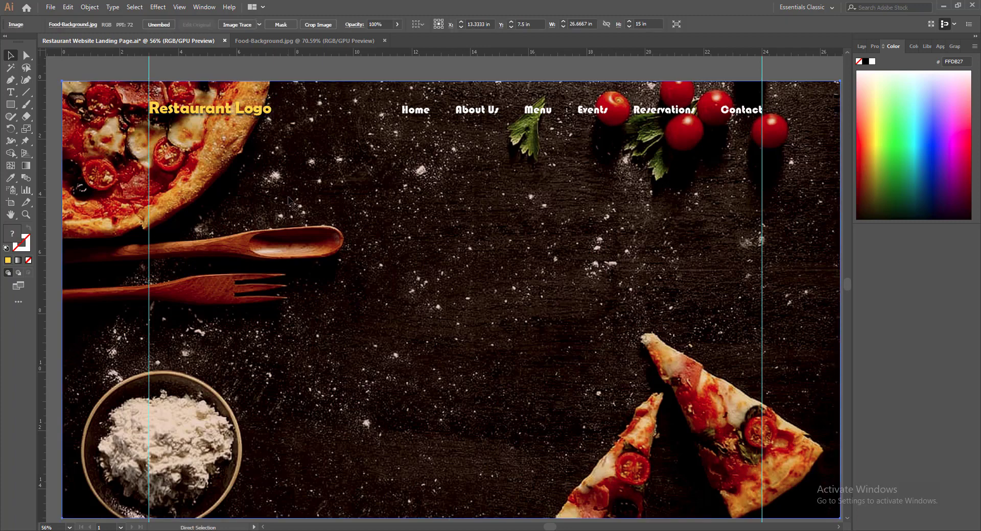
{"action": "key", "text": "ctrl+s"}
Draw a thin rounded rectangle about 4.01 in by 0.03 in beneath the Restaurant Logo text and fill it with orange FF7900.
{"action": "left_click_drag", "start_coordinate": [10, 104], "coordinate": [55, 120]}
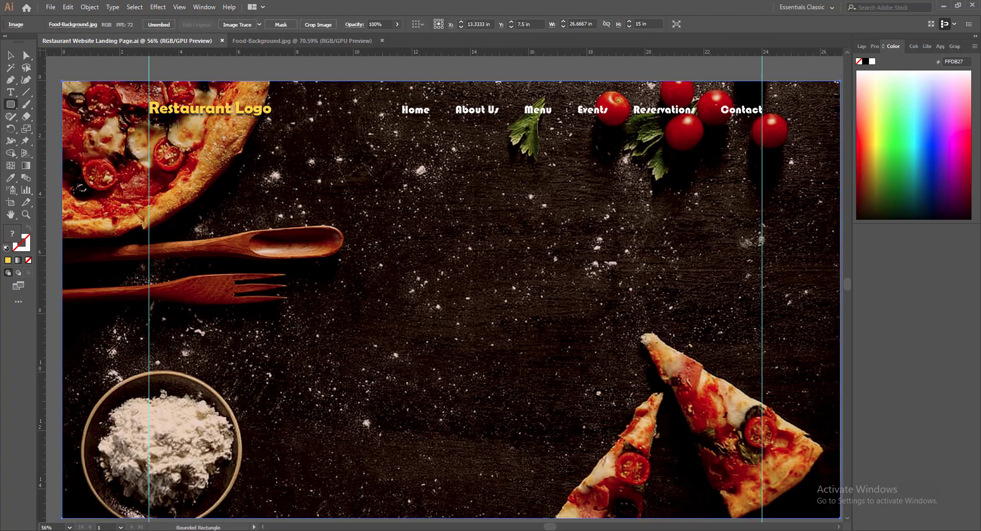
{"action": "left_click_drag", "start_coordinate": [151, 119], "coordinate": [269, 120]}
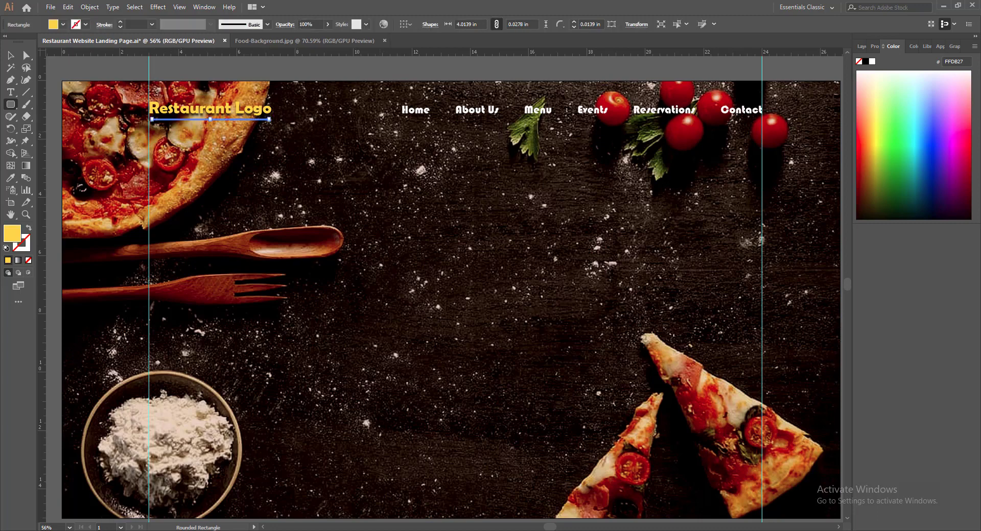
{"action": "left_click", "coordinate": [9, 56]}
{"action": "double_click", "coordinate": [15, 236]}
{"action": "left_click", "coordinate": [562, 424]}
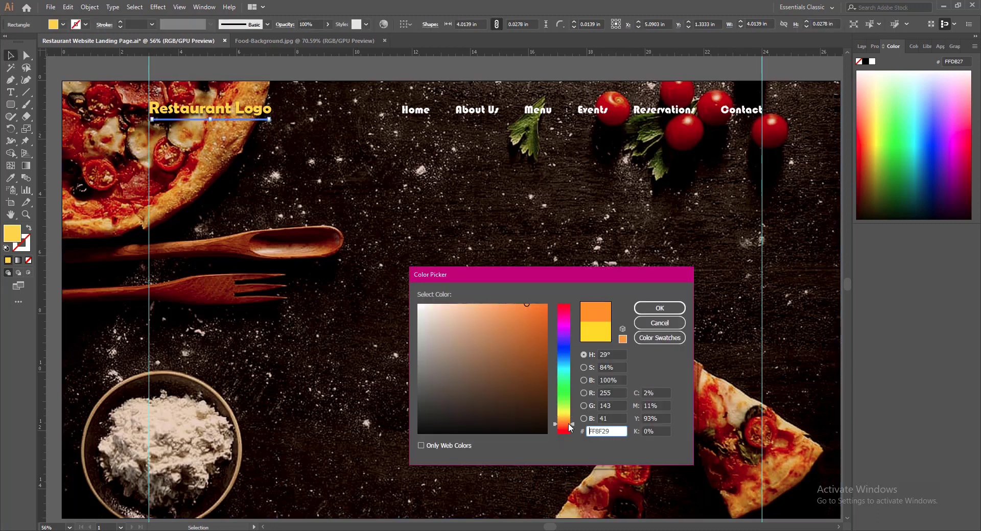
{"action": "left_click", "coordinate": [659, 308]}
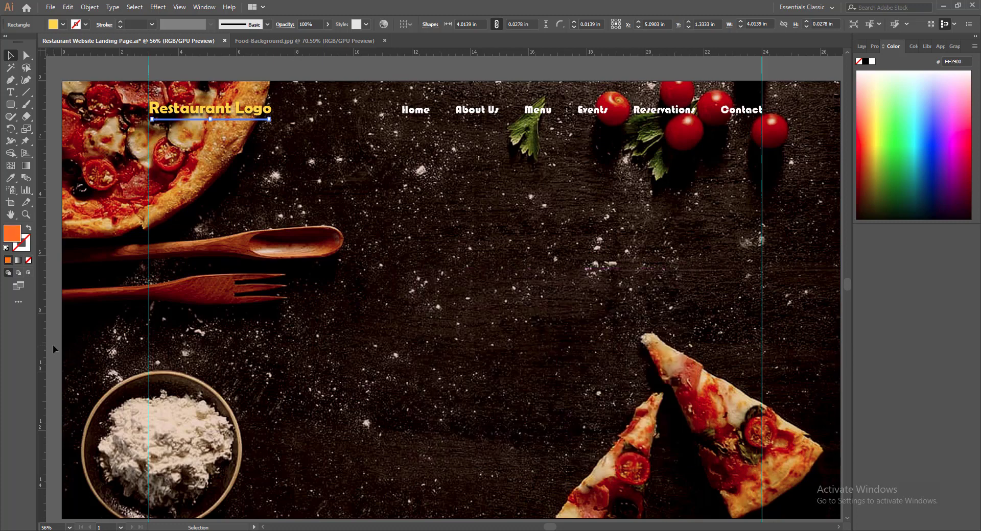
{"action": "left_click", "coordinate": [52, 344]}
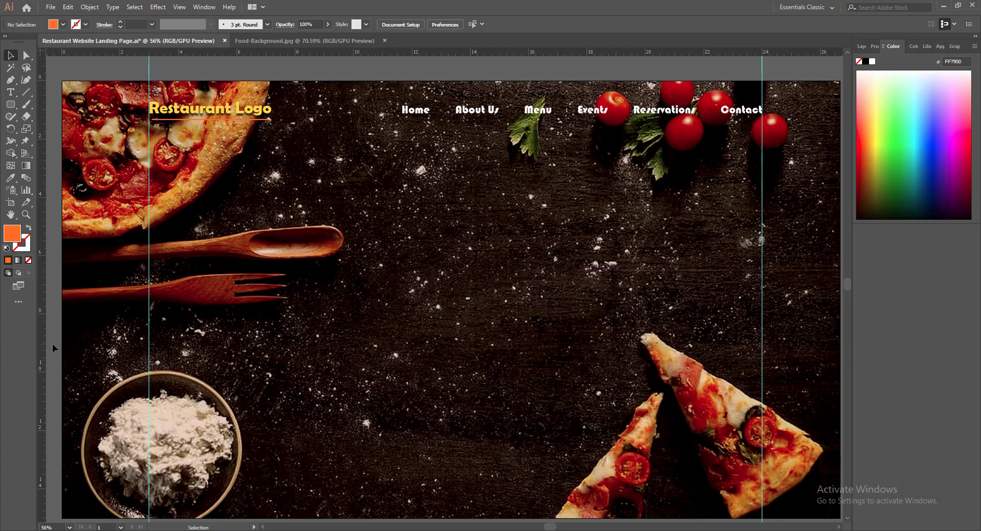
Nudge the orange underline slightly left and up towards the Restaurant Logo text, and deselect it.
{"action": "left_click", "coordinate": [213, 120]}
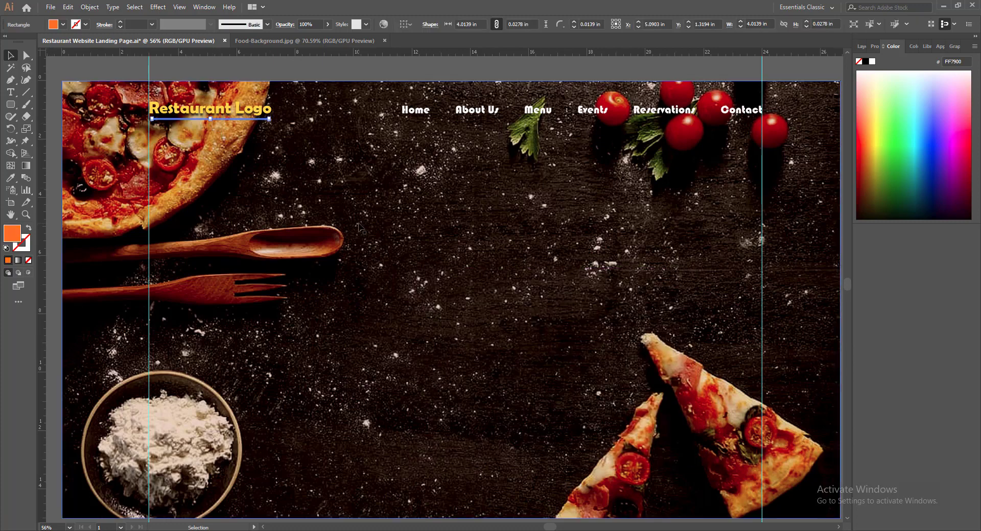
{"action": "key", "text": "Left"}
{"action": "key", "text": "Up"}
{"action": "key", "text": "Up"}
{"action": "left_click", "coordinate": [366, 205]}
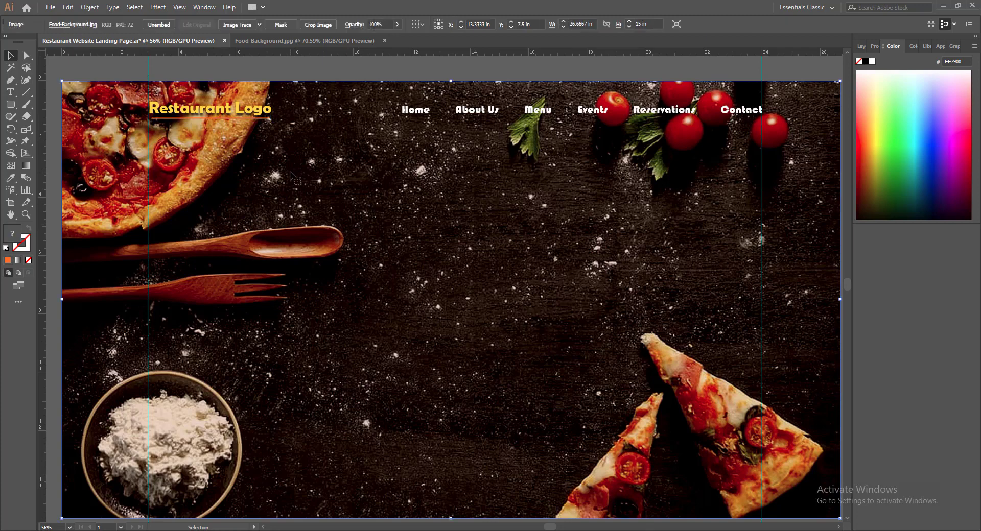
Add the text TAGLINE GOES HERE just beneath the Restaurant Logo text.
{"action": "left_click", "coordinate": [11, 92]}
{"action": "left_click", "coordinate": [155, 127]}
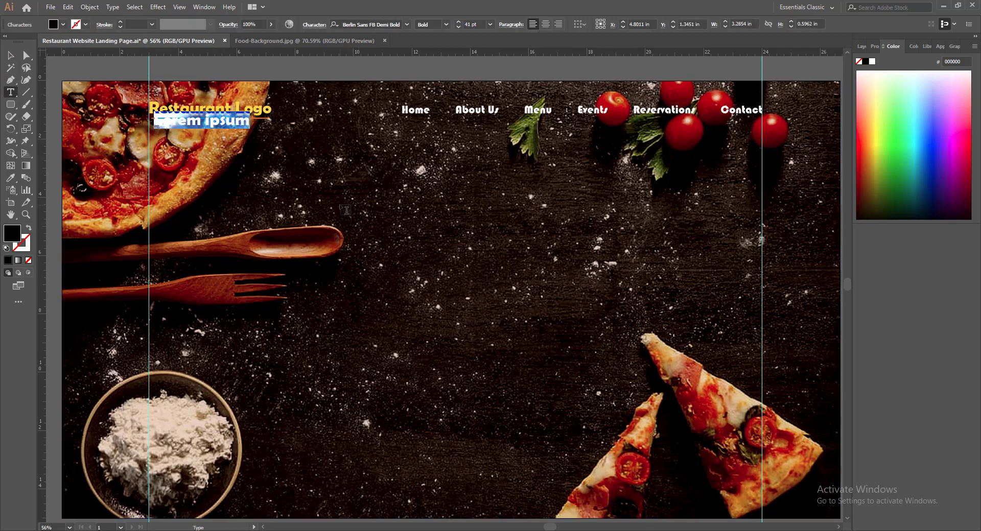
{"action": "type", "text": "Best"}
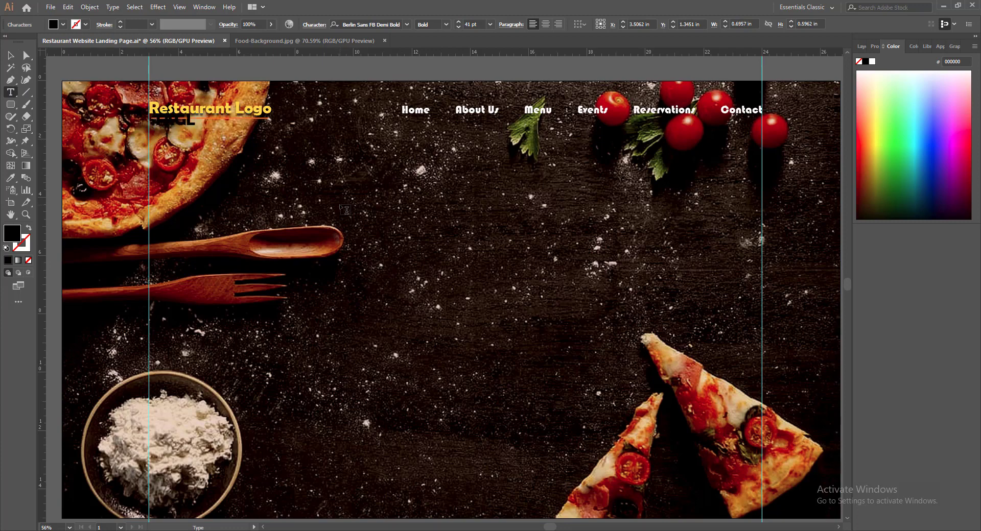
{"action": "type", "text": "INE GOES HERE"}
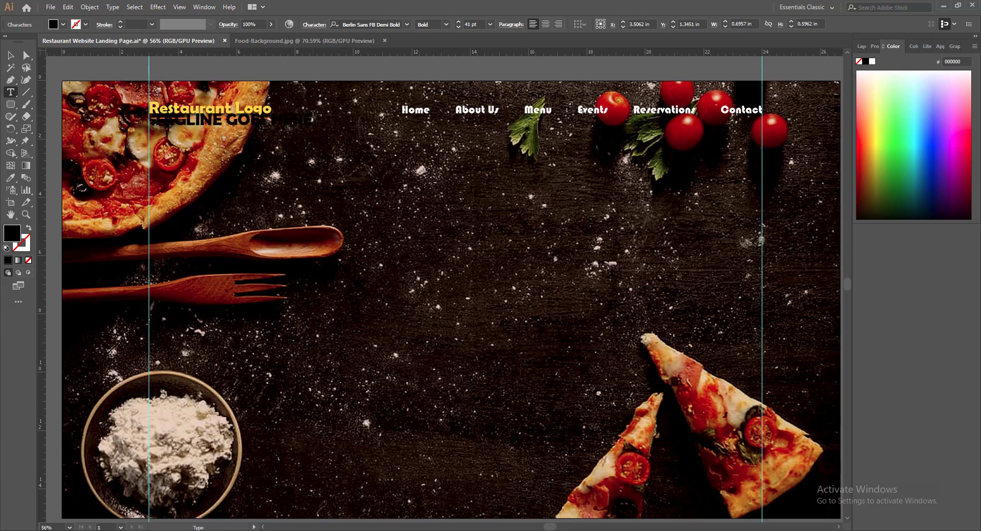
Fill the tagline text with orange FF9700 and move it down below the logo's underline.
{"action": "left_click_drag", "start_coordinate": [313, 115], "coordinate": [154, 120]}
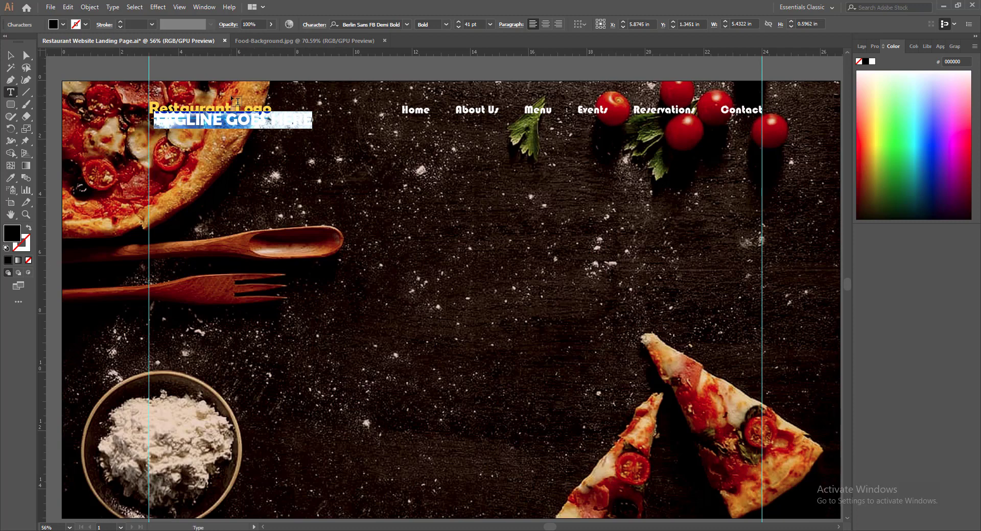
{"action": "double_click", "coordinate": [12, 238]}
{"action": "left_click", "coordinate": [564, 422]}
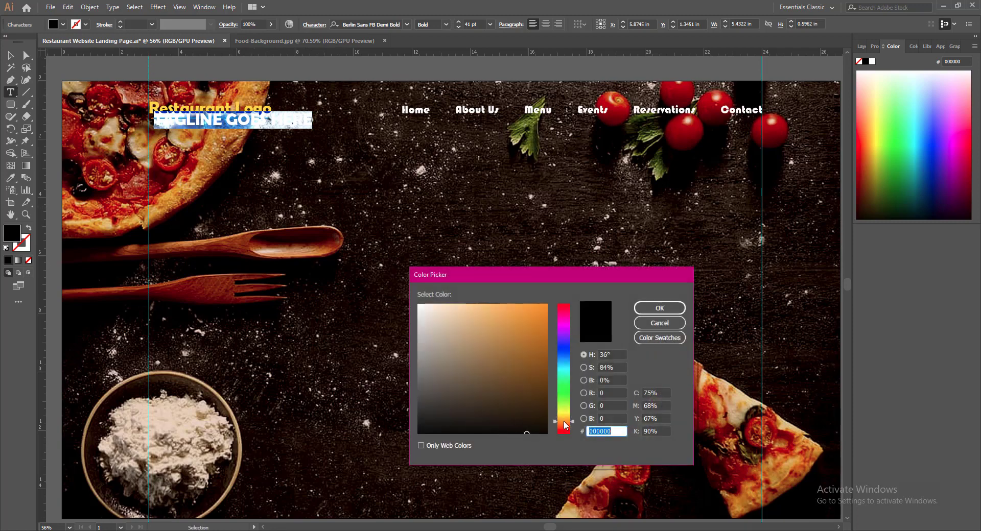
{"action": "type", "text": "FF9700"}
{"action": "left_click", "coordinate": [659, 309]}
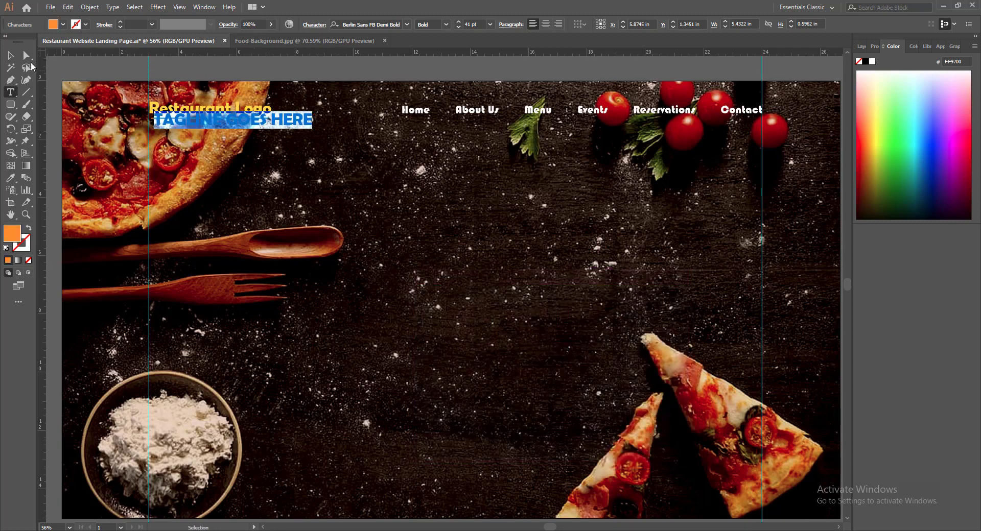
{"action": "key", "text": "Escape"}
{"action": "left_click_drag", "start_coordinate": [187, 128], "coordinate": [186, 144]}
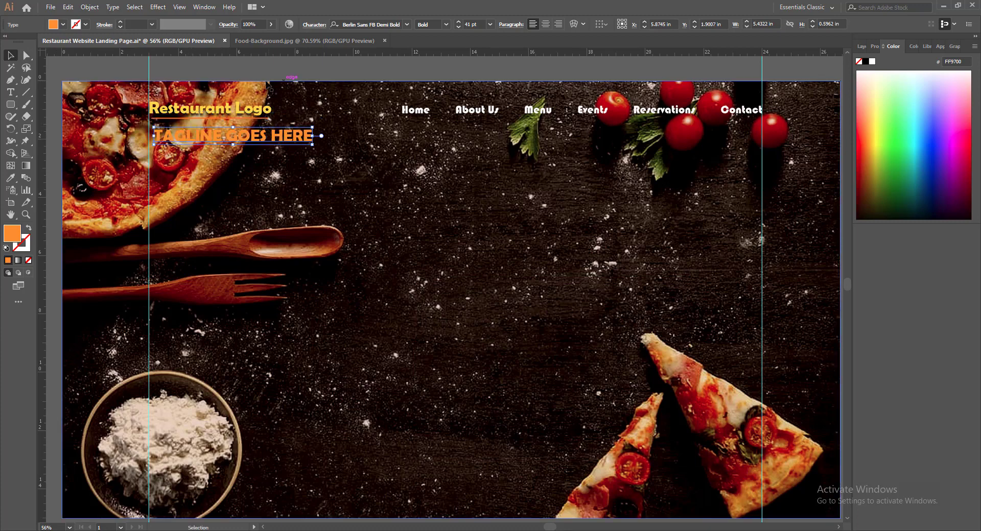
Change the tagline text's font to Source Sans Variable in the Regular style.
{"action": "left_click", "coordinate": [407, 24]}
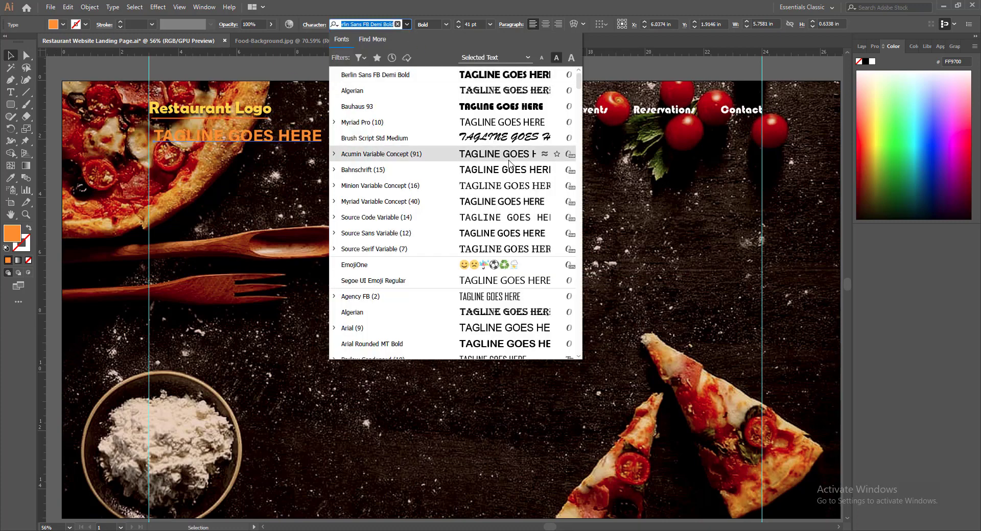
{"action": "left_click", "coordinate": [503, 234]}
{"action": "left_click", "coordinate": [463, 25]}
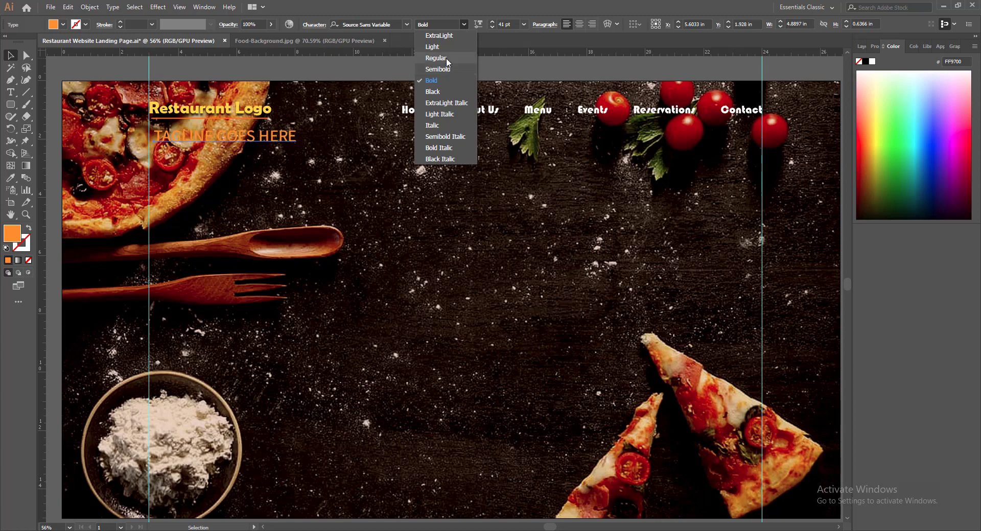
{"action": "left_click", "coordinate": [436, 58]}
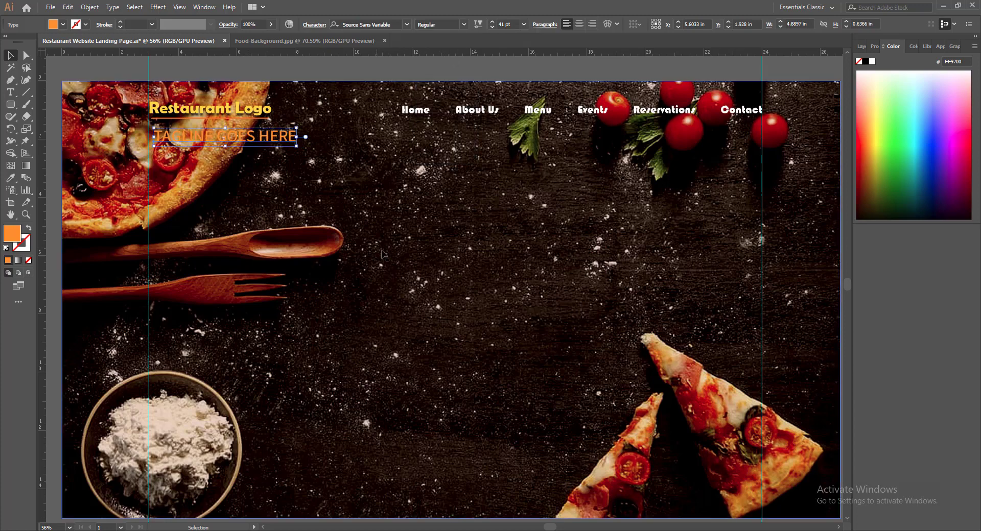
Change the tagline text's fill to a slightly more yellow orange, FFAA00.
{"action": "double_click", "coordinate": [11, 237]}
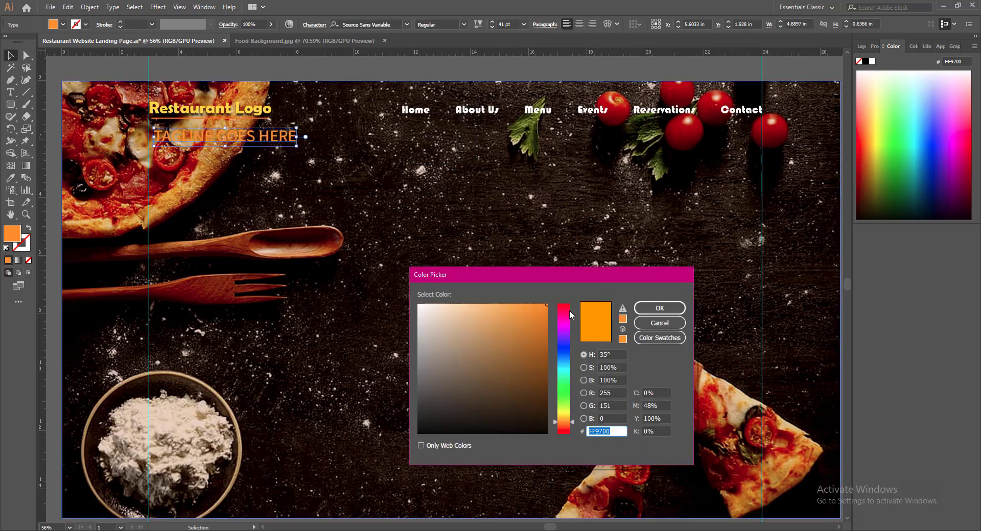
{"action": "left_click", "coordinate": [563, 418]}
{"action": "left_click_drag", "start_coordinate": [563, 418], "coordinate": [564, 420]}
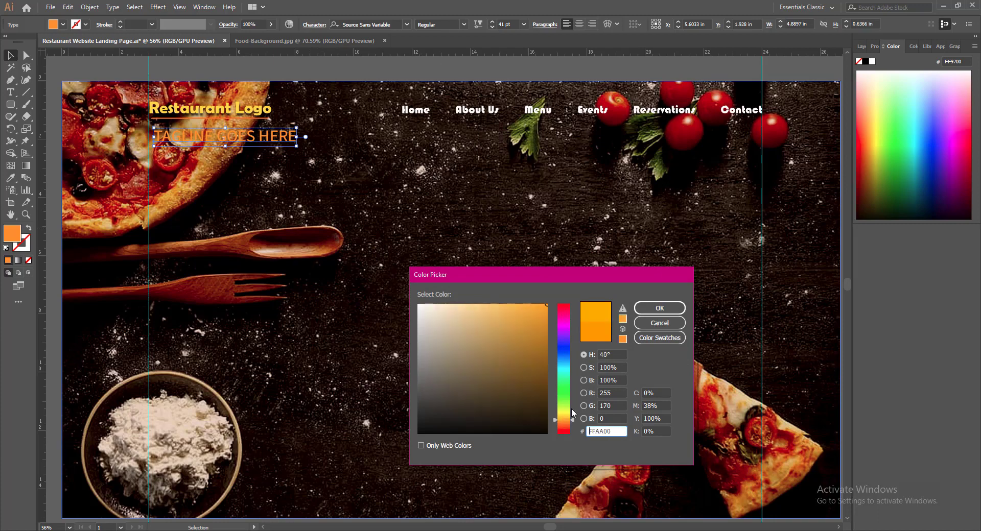
{"action": "left_click", "coordinate": [659, 308]}
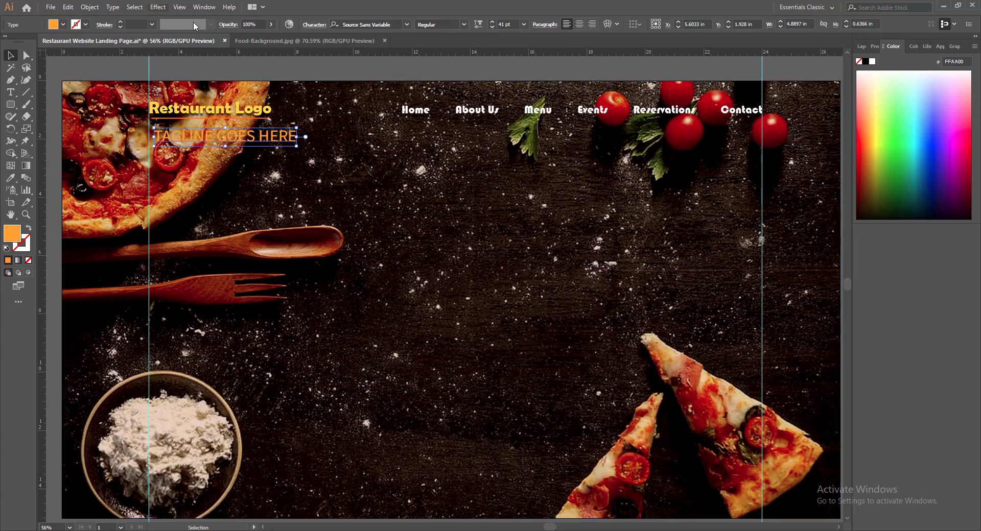
Apply a black Multiply drop shadow to the tagline with 75% opacity, 0 in X offset, 0.07 in Y offset and 0.03 in blur.
{"action": "left_click", "coordinate": [158, 7]}
{"action": "mouse_move", "coordinate": [205, 124]}
{"action": "left_click", "coordinate": [292, 125]}
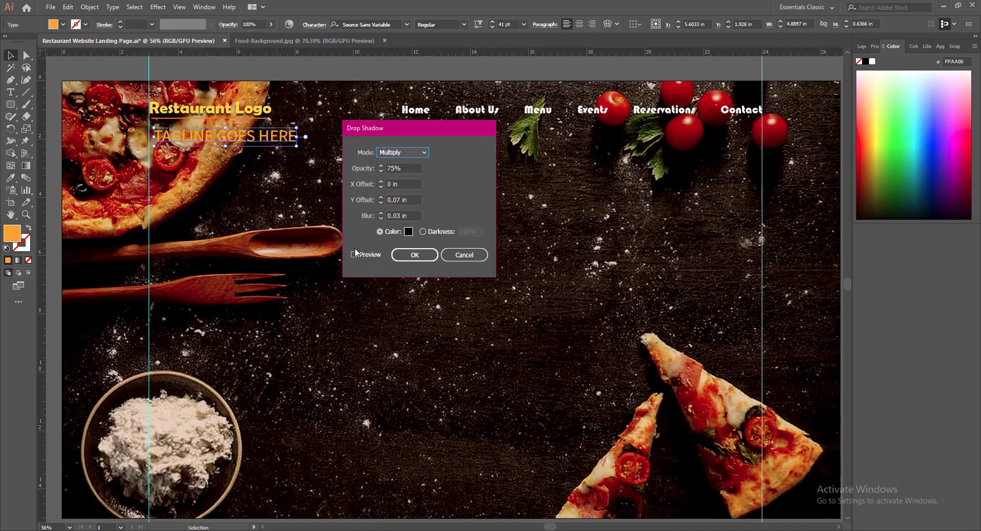
{"action": "left_click", "coordinate": [414, 256]}
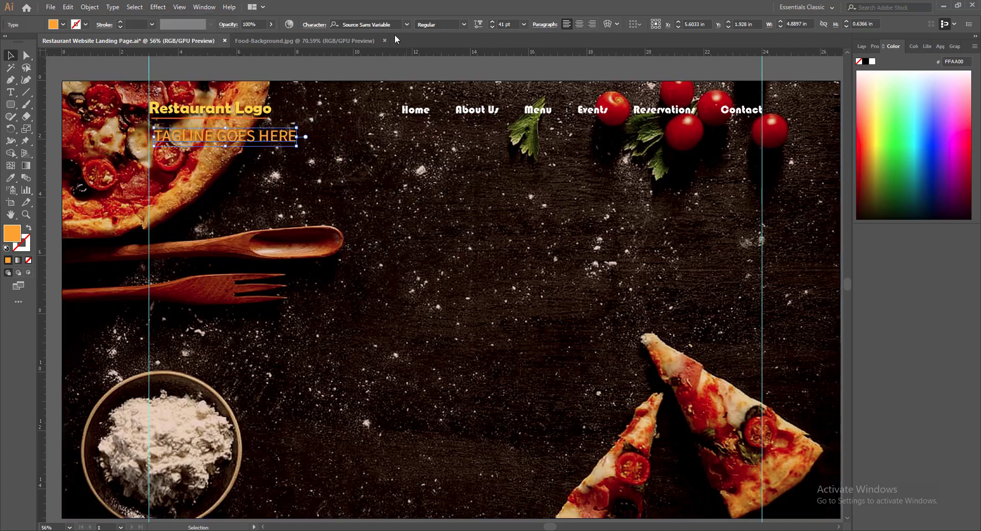
Reduce the tagline text's font size to 24 pt and raise it in small increments to 29 pt.
{"action": "left_click", "coordinate": [524, 24]}
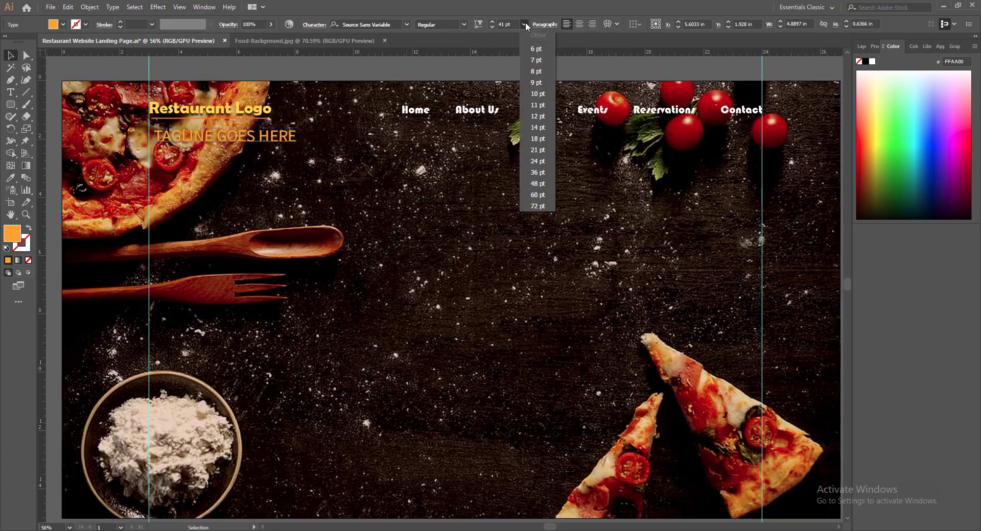
{"action": "left_click", "coordinate": [537, 162]}
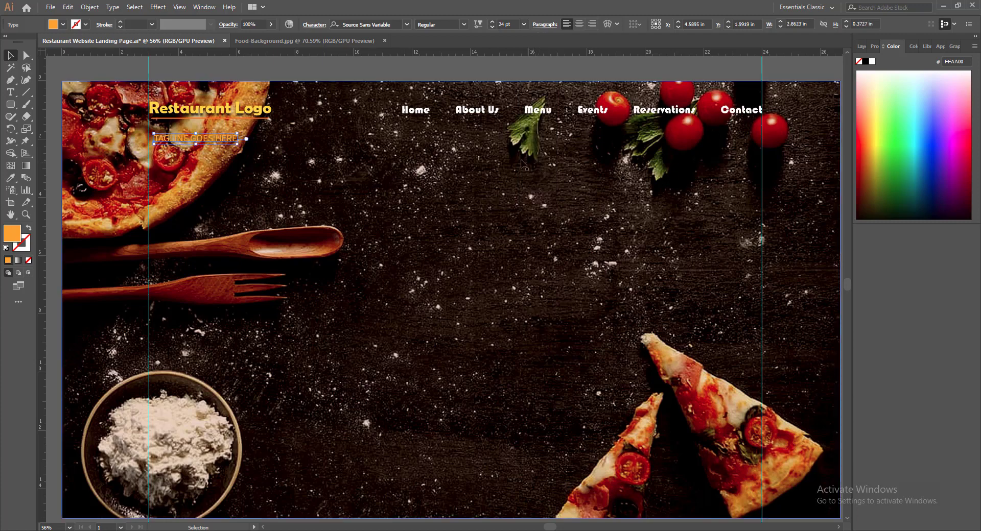
{"action": "left_click", "coordinate": [492, 22]}
{"action": "left_click", "coordinate": [492, 22]}
{"action": "left_click", "coordinate": [492, 22]}
{"action": "left_click", "coordinate": [492, 22]}
{"action": "left_click", "coordinate": [492, 22]}
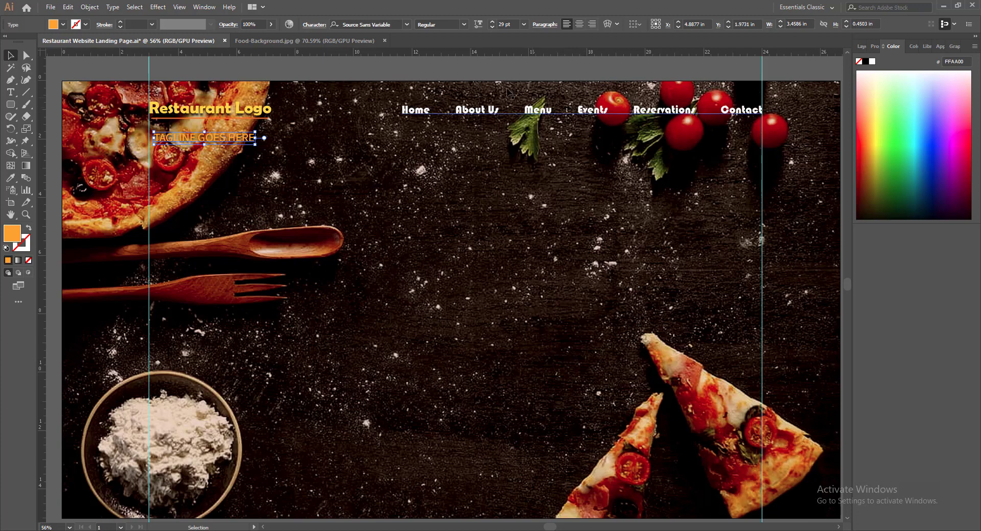
Widen the tagline text to 4 in and lower its font size to 27 pt.
{"action": "left_click", "coordinate": [780, 22]}
{"action": "left_click", "coordinate": [781, 22]}
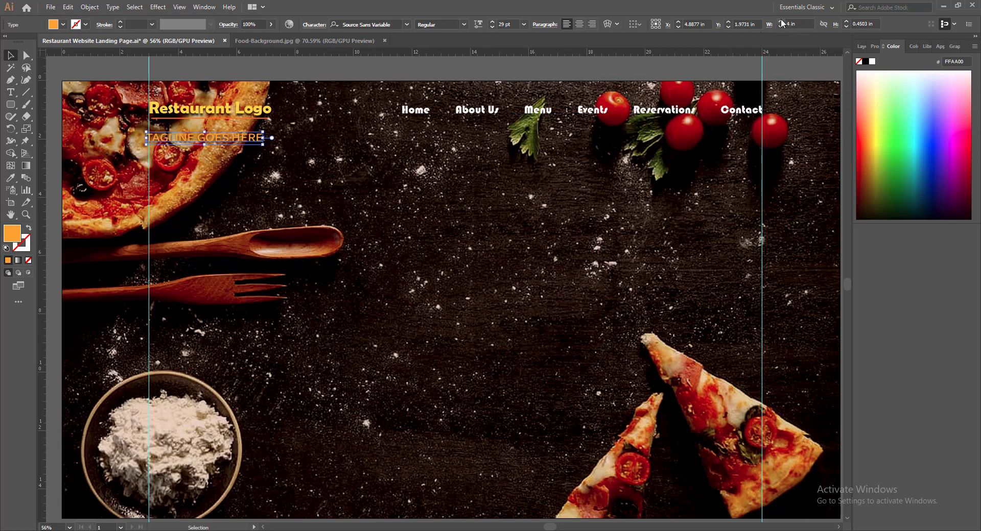
{"action": "left_click", "coordinate": [493, 26]}
{"action": "left_click", "coordinate": [492, 26]}
Move the tagline up to sit just beneath the logo's underline, fine-tune its position and deselect it.
{"action": "left_click_drag", "start_coordinate": [194, 136], "coordinate": [203, 125]}
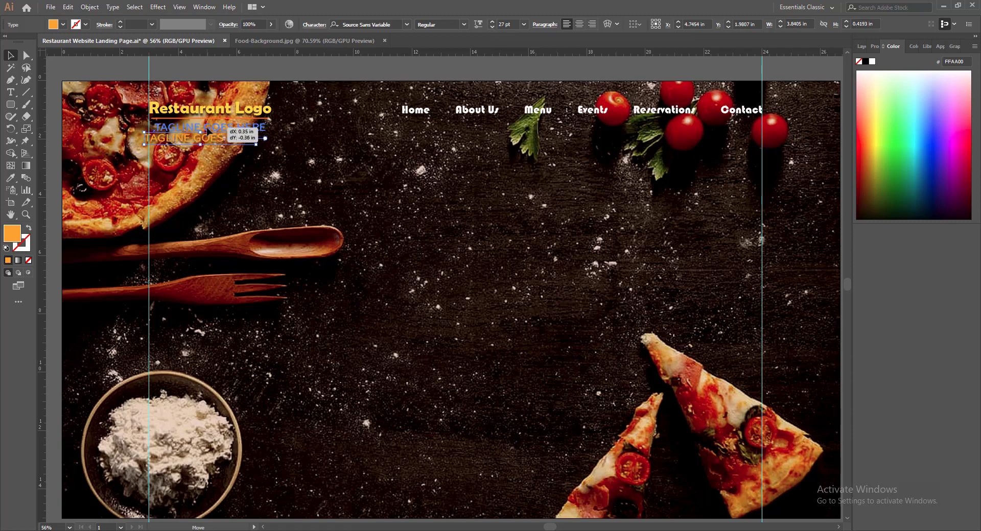
{"action": "key", "text": "Up"}
{"action": "key", "text": "Up"}
{"action": "key", "text": "Up"}
{"action": "key", "text": "Left"}
{"action": "key", "text": "Left"}
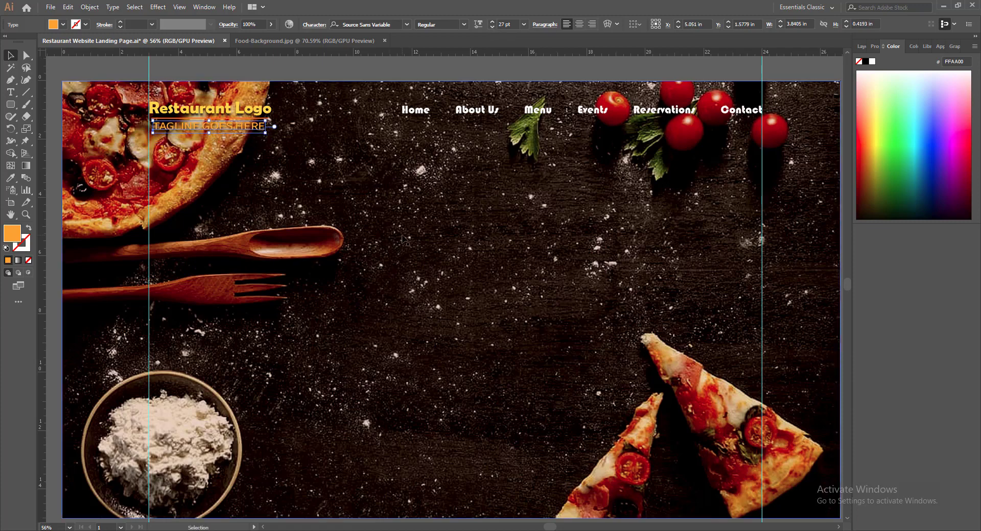
{"action": "left_click", "coordinate": [397, 238]}
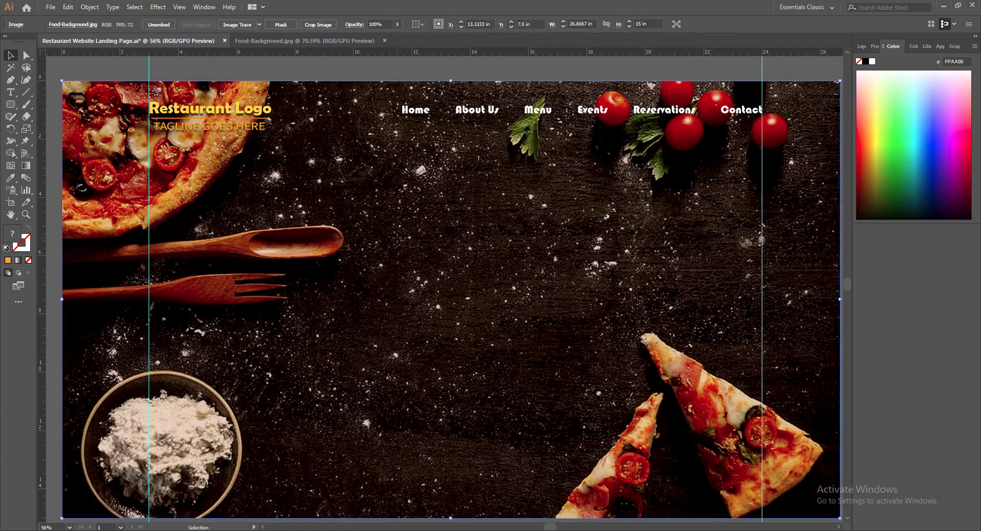
{"action": "left_click", "coordinate": [198, 129]}
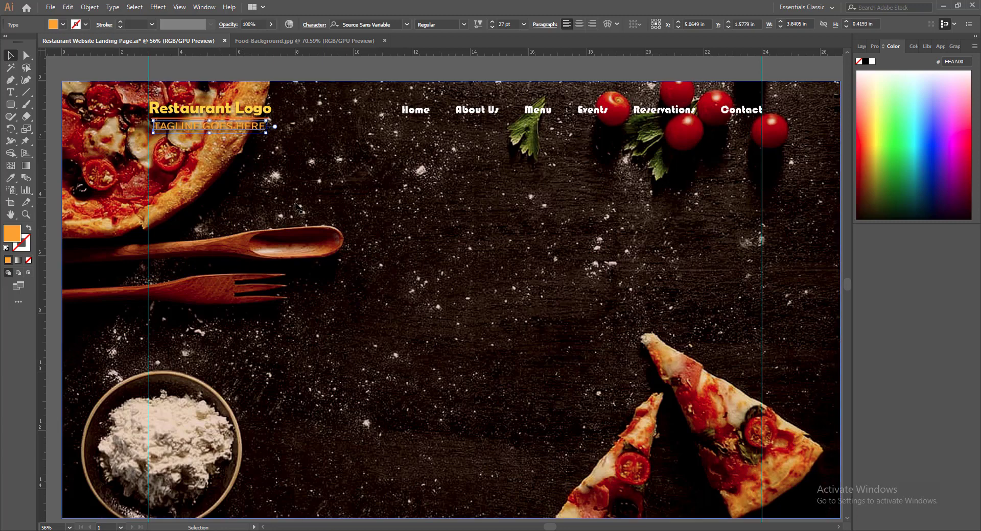
{"action": "left_click", "coordinate": [335, 73]}
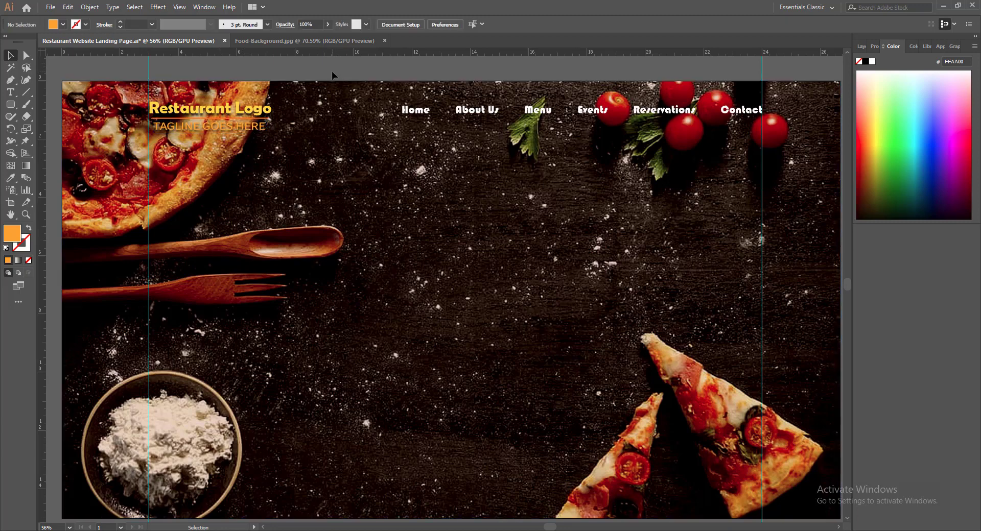
Set the tagline text's font style to Semibold Italic and save the document.
{"action": "left_click", "coordinate": [204, 127]}
{"action": "left_click", "coordinate": [464, 24]}
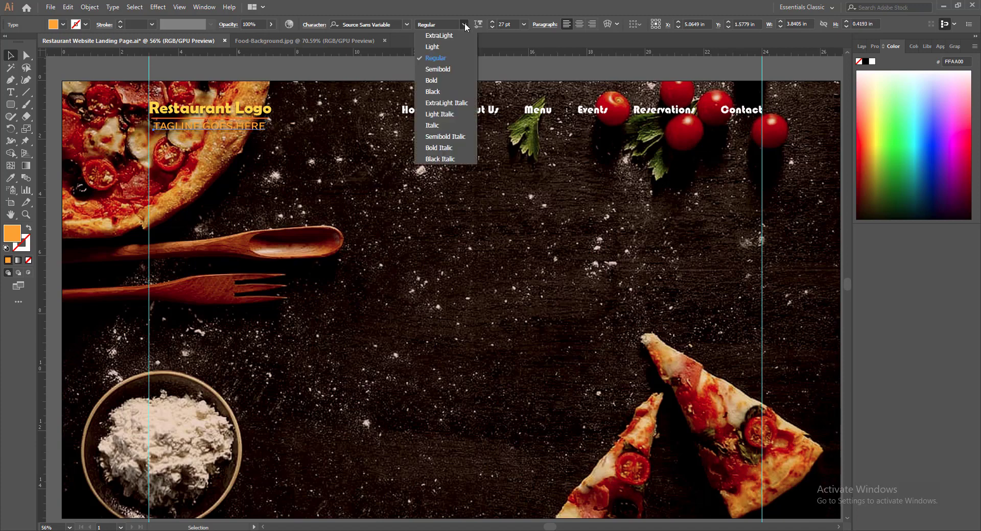
{"action": "left_click", "coordinate": [445, 137]}
{"action": "left_click", "coordinate": [667, 69]}
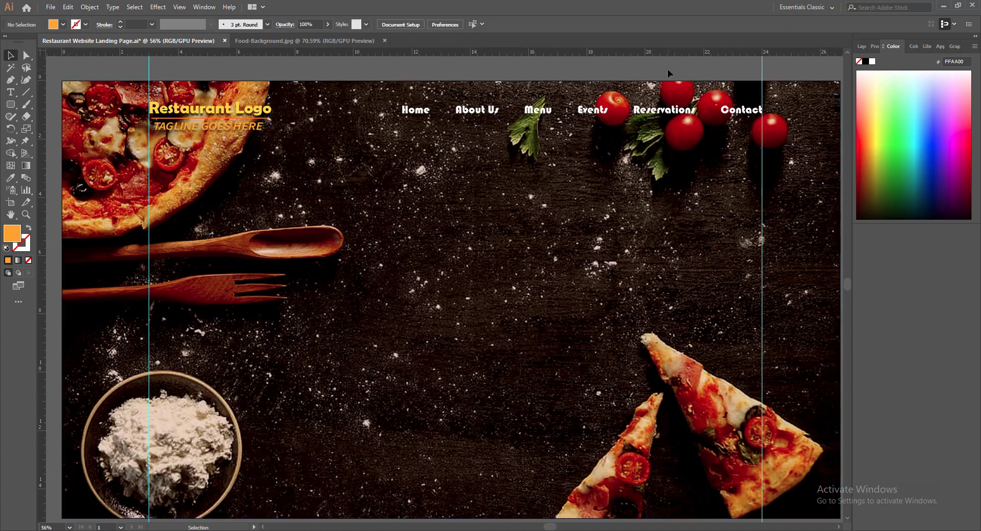
{"action": "key", "text": "a"}
{"action": "key", "text": "ctrl+s"}
{"action": "key", "text": "v"}
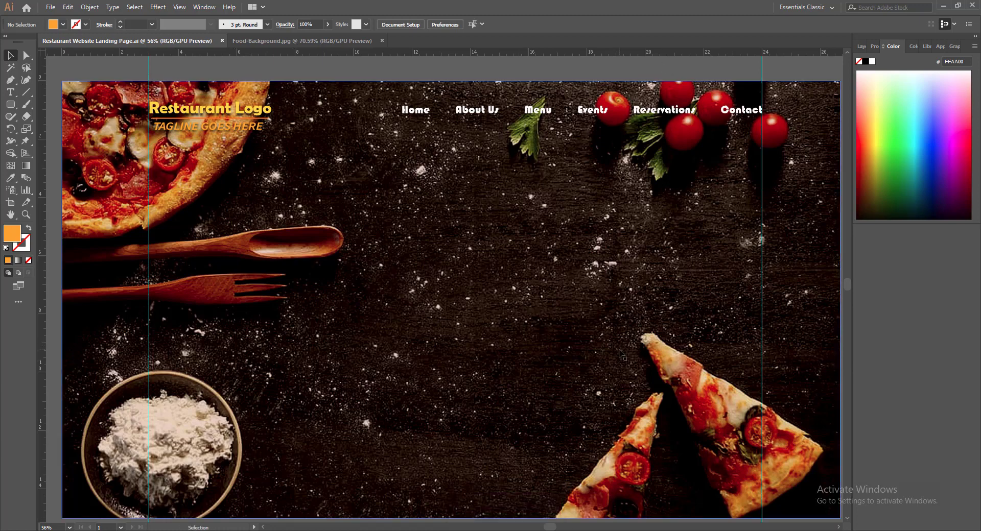
Fill only the word Home in the navigation menu with the tagline's orange, FFAA00.
{"action": "left_click", "coordinate": [417, 116]}
{"action": "left_click", "coordinate": [236, 127]}
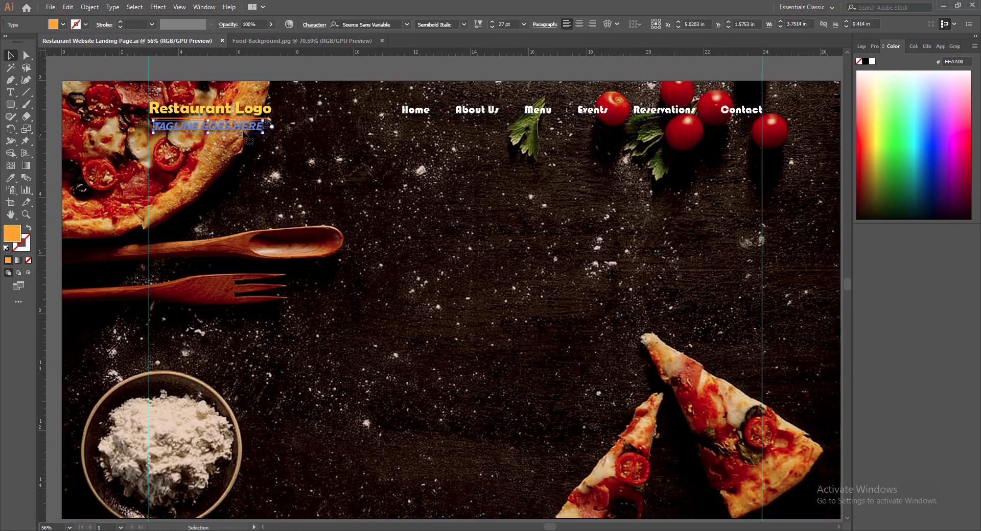
{"action": "double_click", "coordinate": [14, 237]}
{"action": "left_click", "coordinate": [659, 323]}
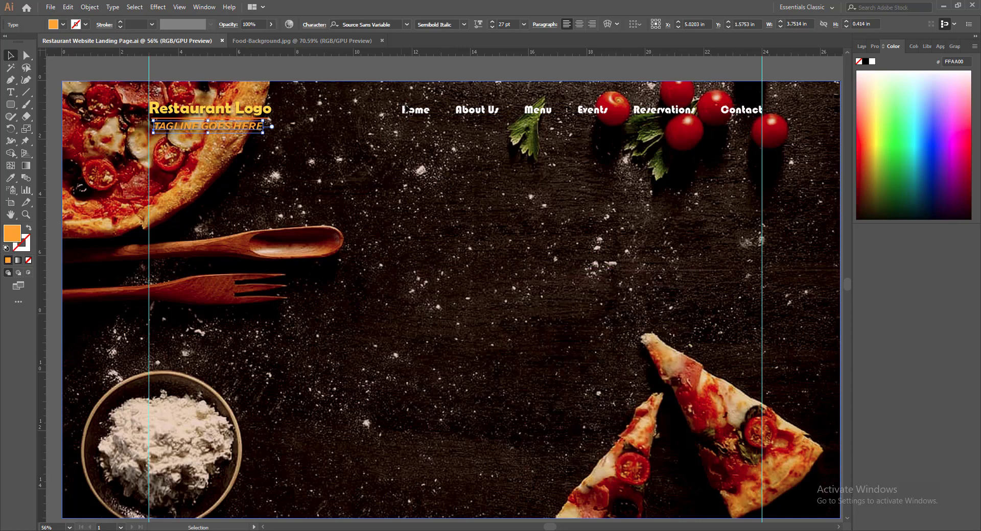
{"action": "triple_click", "coordinate": [407, 109]}
{"action": "left_click", "coordinate": [410, 109]}
{"action": "left_click_drag", "start_coordinate": [403, 110], "coordinate": [430, 110]}
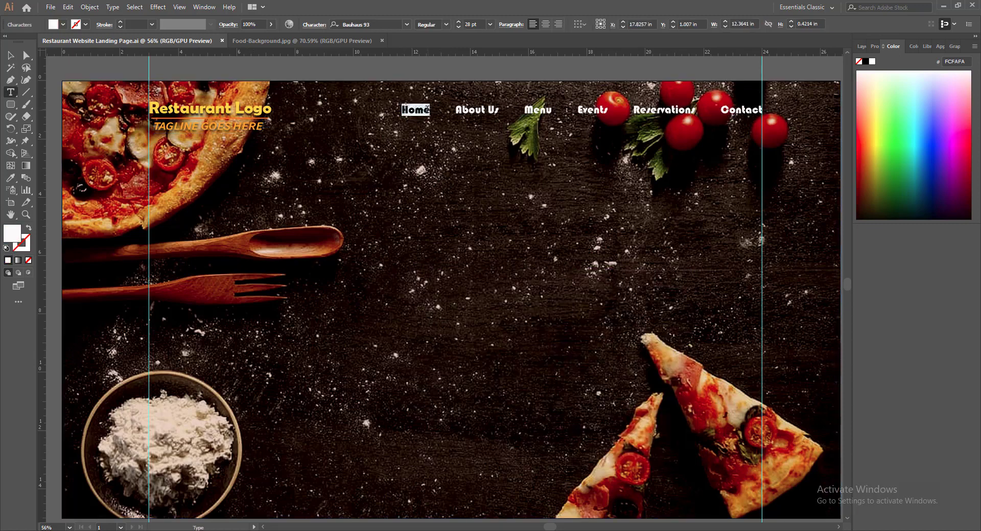
{"action": "double_click", "coordinate": [12, 235]}
{"action": "left_click", "coordinate": [659, 308]}
{"action": "key", "text": "Escape"}
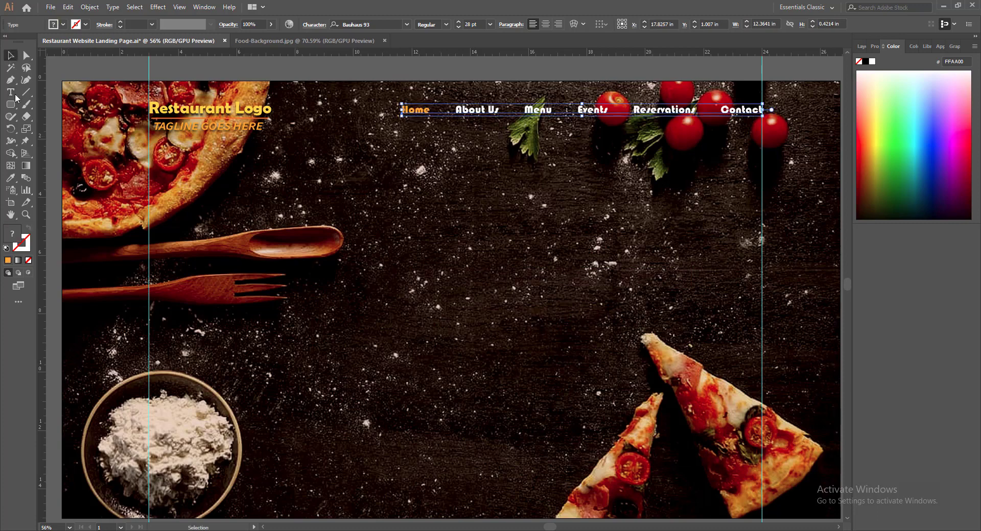
{"action": "left_click", "coordinate": [470, 282]}
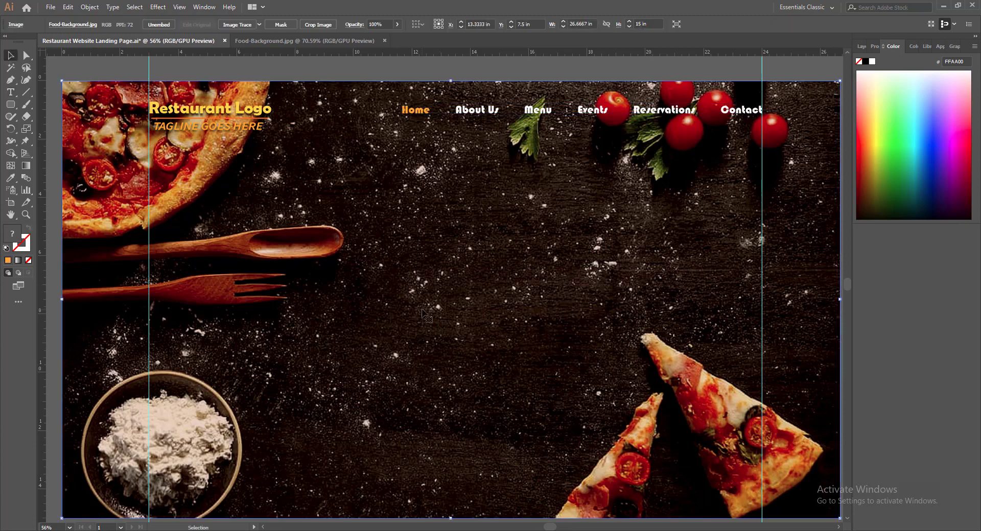
Nudge the navigation menu straight down to a Y position of about 1.27 in, level with the logo's underline.
{"action": "left_click", "coordinate": [452, 112]}
{"action": "key", "text": "Down"}
{"action": "key", "text": "Down"}
{"action": "key", "text": "Down"}
{"action": "key", "text": "Down"}
{"action": "key", "text": "Down"}
{"action": "key", "text": "Down"}
{"action": "key", "text": "Down"}
{"action": "key", "text": "Down"}
{"action": "key", "text": "Down"}
{"action": "key", "text": "Down"}
{"action": "key", "text": "Down"}
{"action": "key", "text": "Down"}
{"action": "key", "text": "Down"}
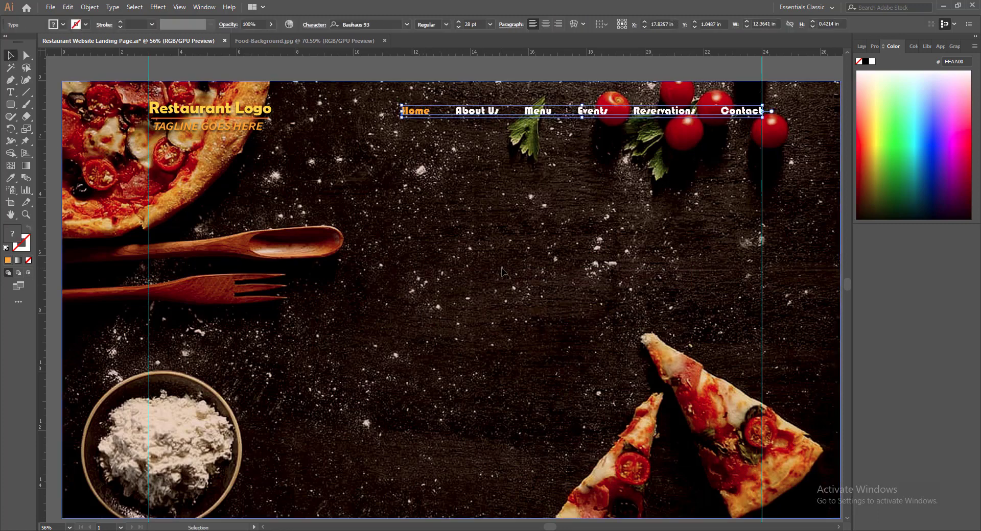
{"action": "key", "text": "Down"}
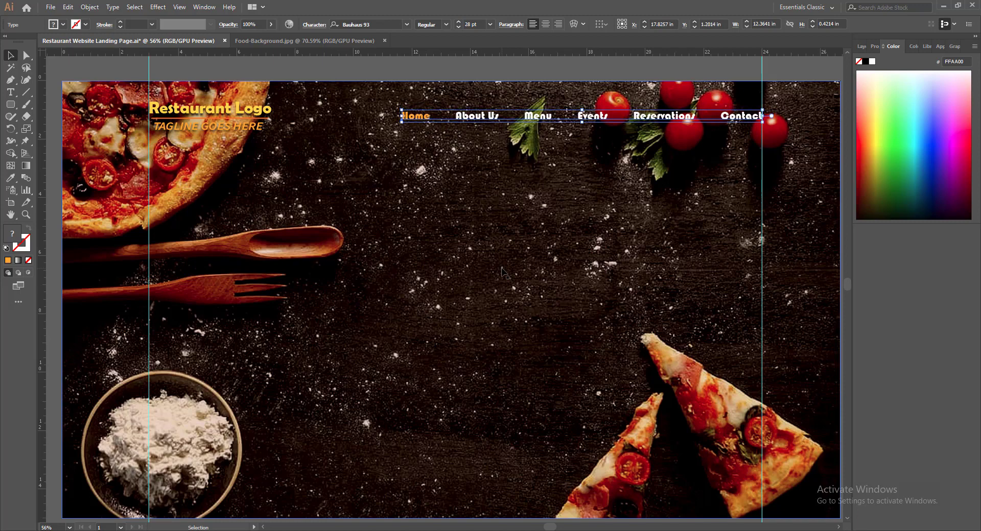
{"action": "key", "text": "Down"}
{"action": "key", "text": "Down"}
{"action": "key", "text": "Down"}
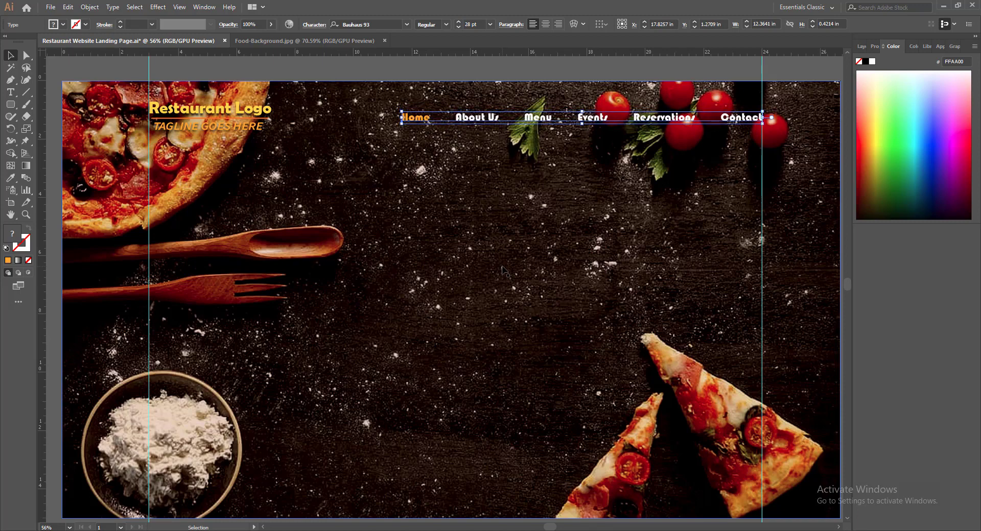
{"action": "left_click", "coordinate": [503, 271]}
{"action": "left_click", "coordinate": [424, 120]}
{"action": "left_click", "coordinate": [447, 206]}
Save the document and clear the selection.
{"action": "key", "text": "a"}
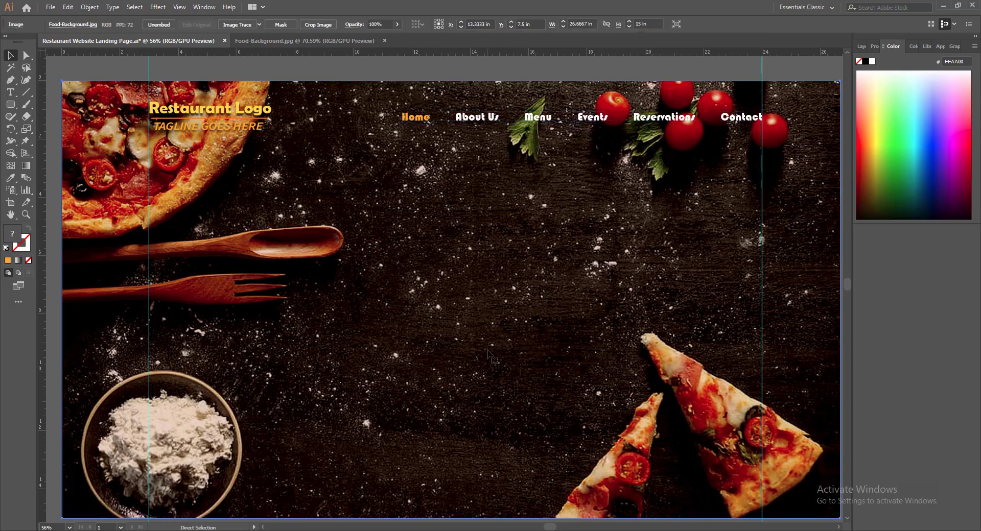
{"action": "key", "text": "ctrl+s"}
{"action": "key", "text": "v"}
{"action": "left_click", "coordinate": [397, 68]}
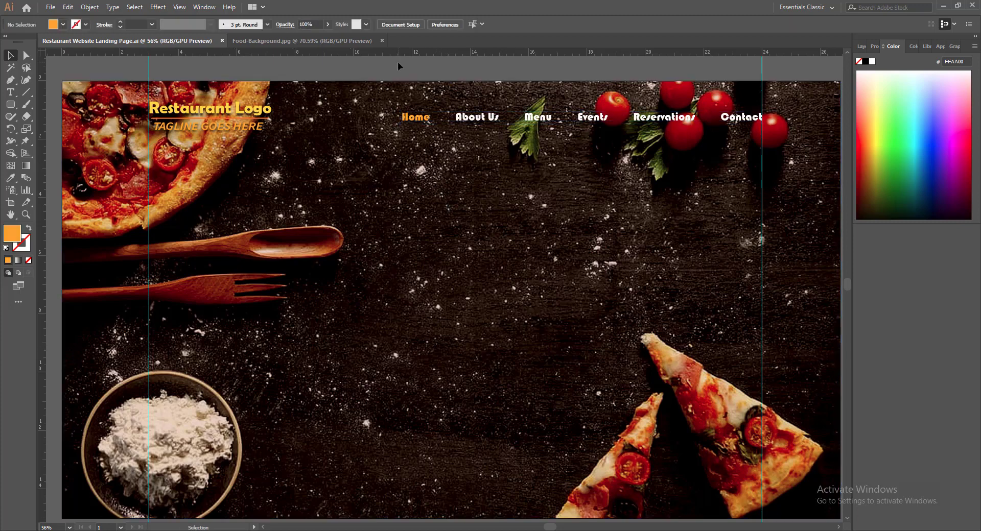
Add right-aligned text near the middle of the page reading Restaurant, WESITE LANDING PAGE and Design on three lines.
{"action": "key", "text": "t"}
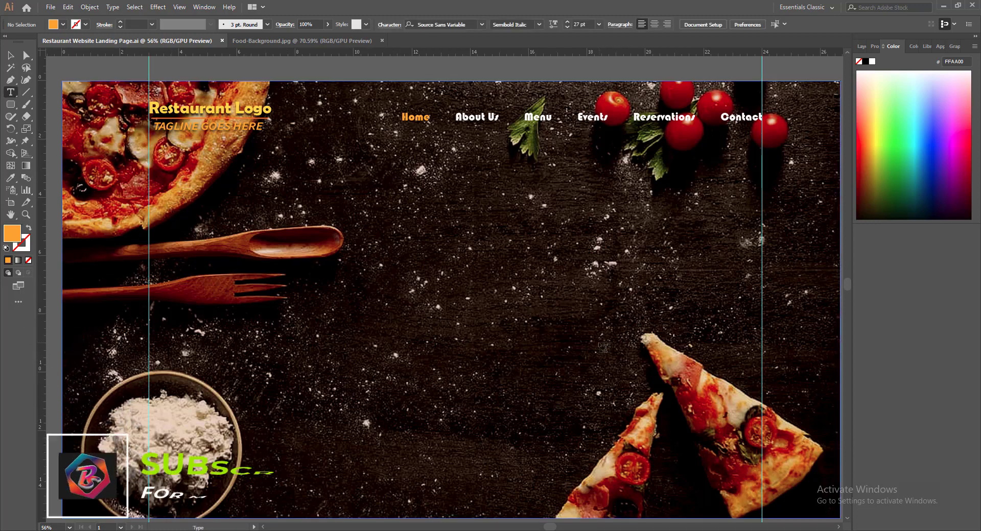
{"action": "left_click", "coordinate": [489, 217]}
{"action": "left_click", "coordinate": [590, 24]}
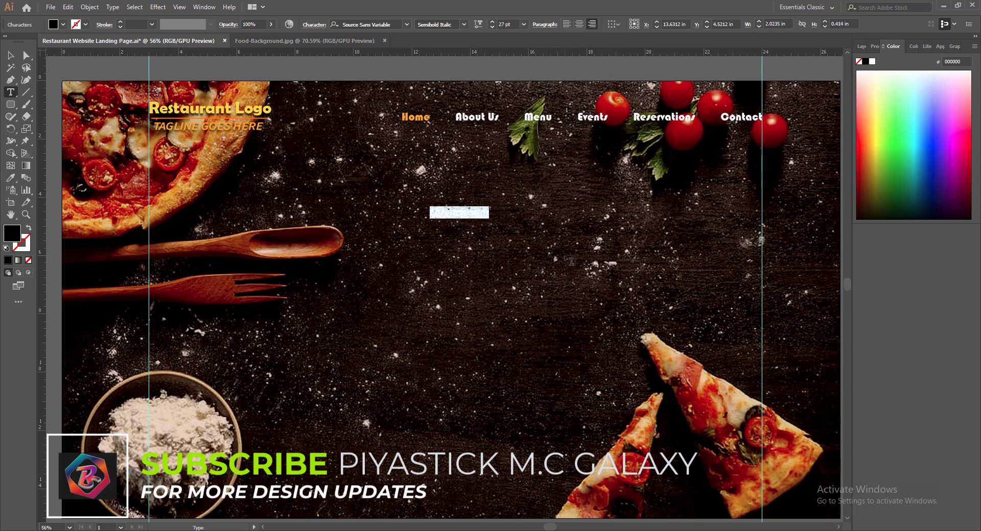
{"action": "key", "text": "BackSpace"}
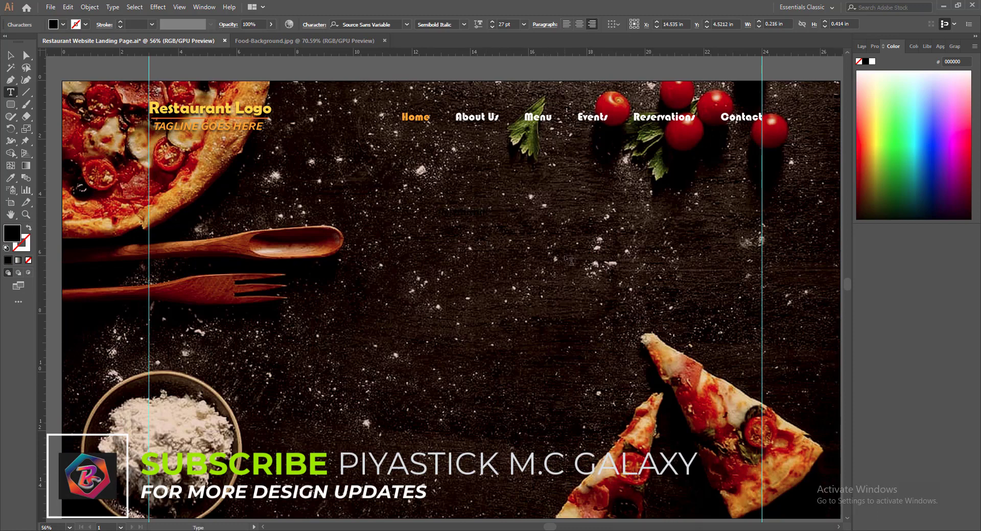
{"action": "type", "text": "Welcome to"}
{"action": "key", "text": "Return"}
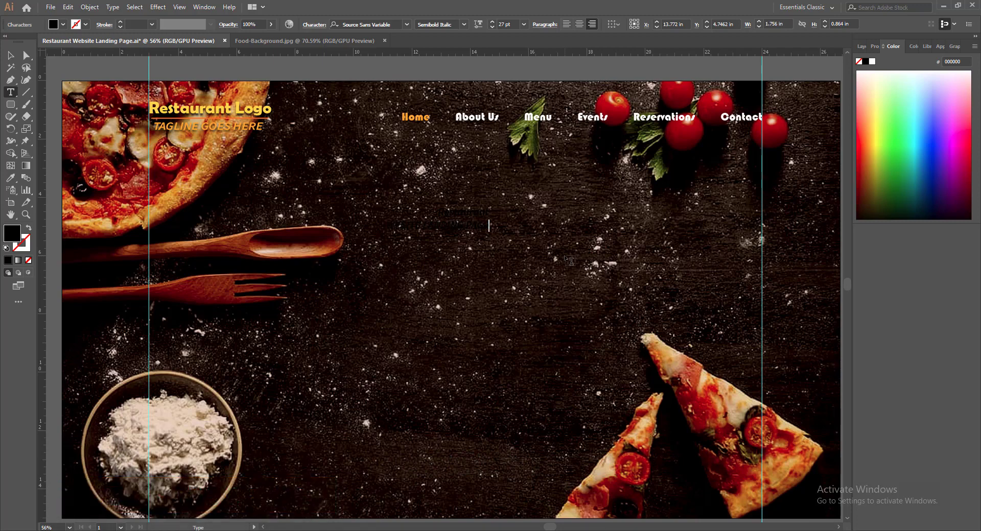
{"action": "key", "text": "ctrl+v"}
Fill all three lines of the new heading text with white FFFFFF and select it as an object.
{"action": "left_click_drag", "start_coordinate": [439, 209], "coordinate": [504, 241]}
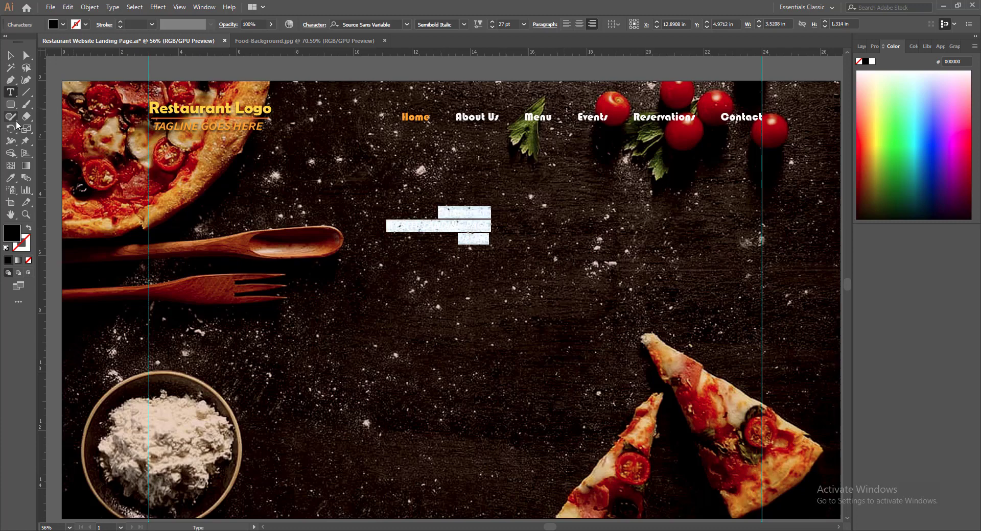
{"action": "double_click", "coordinate": [12, 233]}
{"action": "type", "text": "FFFFFF"}
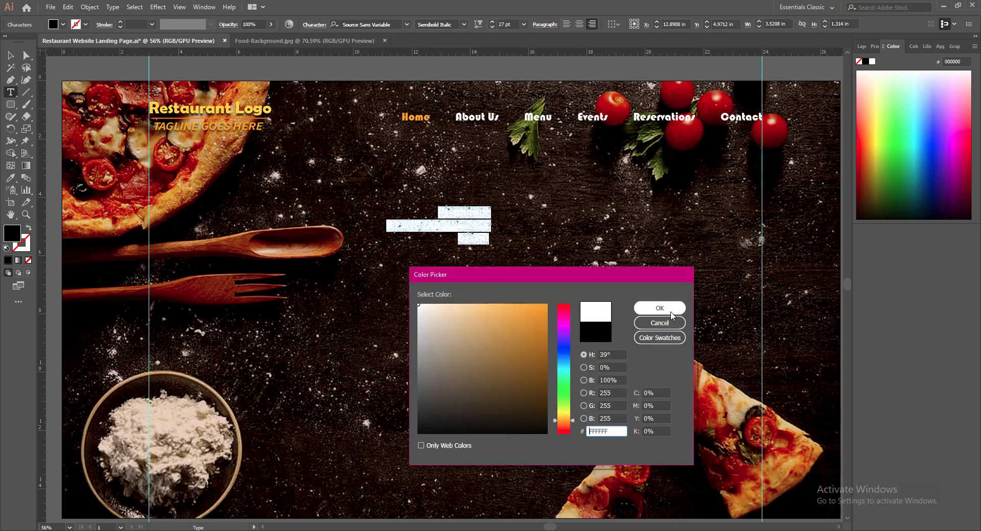
{"action": "left_click", "coordinate": [659, 308]}
{"action": "left_click", "coordinate": [10, 54]}
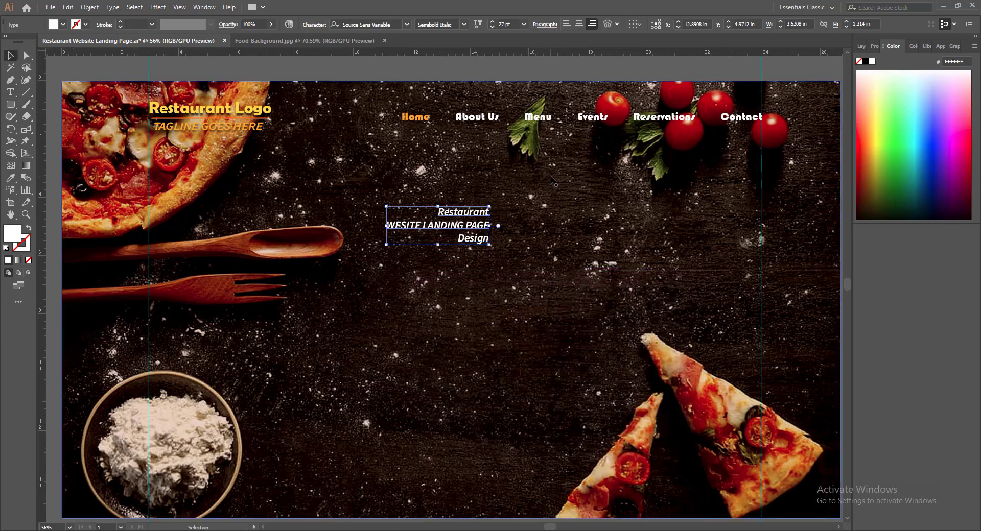
Enlarge the three-line heading to 91 pt, move it so its right edge sits just inside the right guide, and save.
{"action": "left_click", "coordinate": [523, 24]}
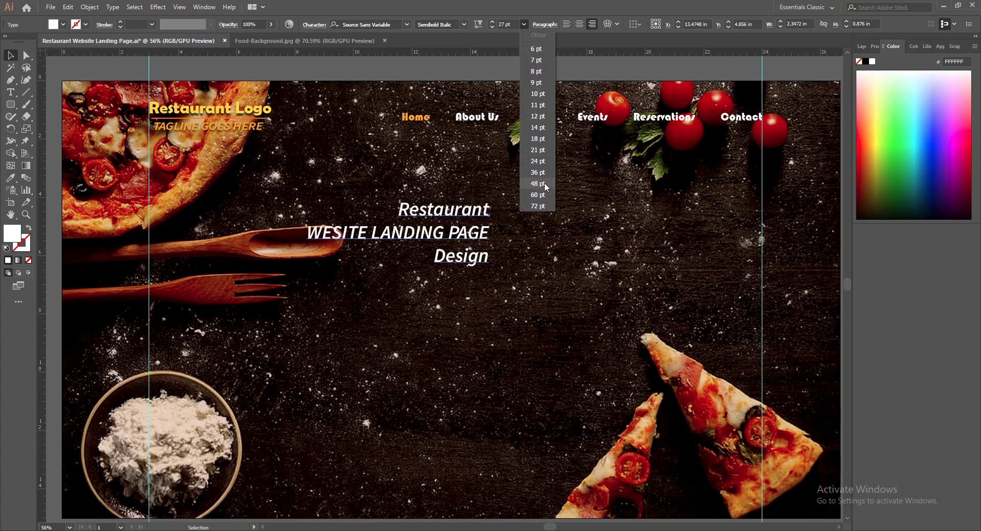
{"action": "left_click", "coordinate": [536, 183]}
{"action": "left_click_drag", "start_coordinate": [429, 217], "coordinate": [659, 215]}
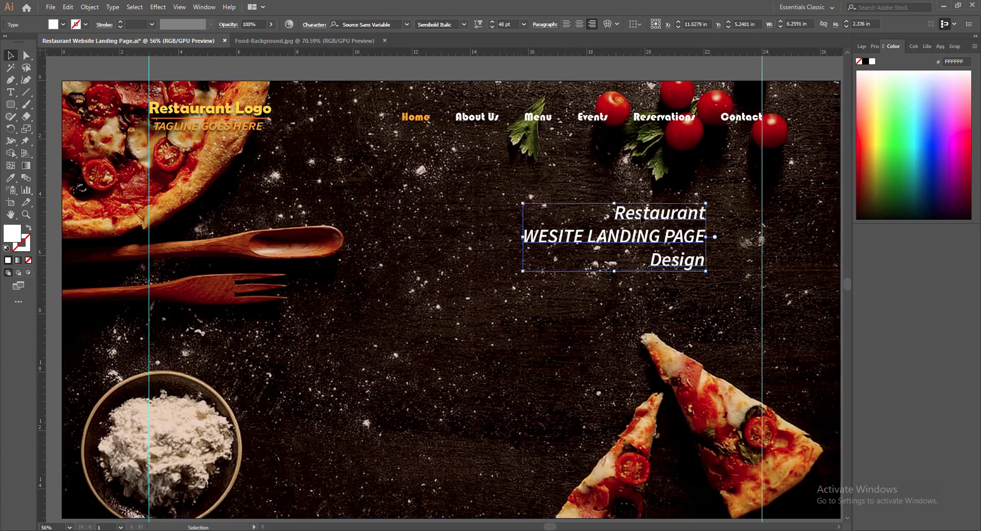
{"action": "left_click", "coordinate": [492, 21]}
{"action": "left_click_drag", "start_coordinate": [562, 258], "coordinate": [608, 258]}
{"action": "key", "text": "ctrl+s"}
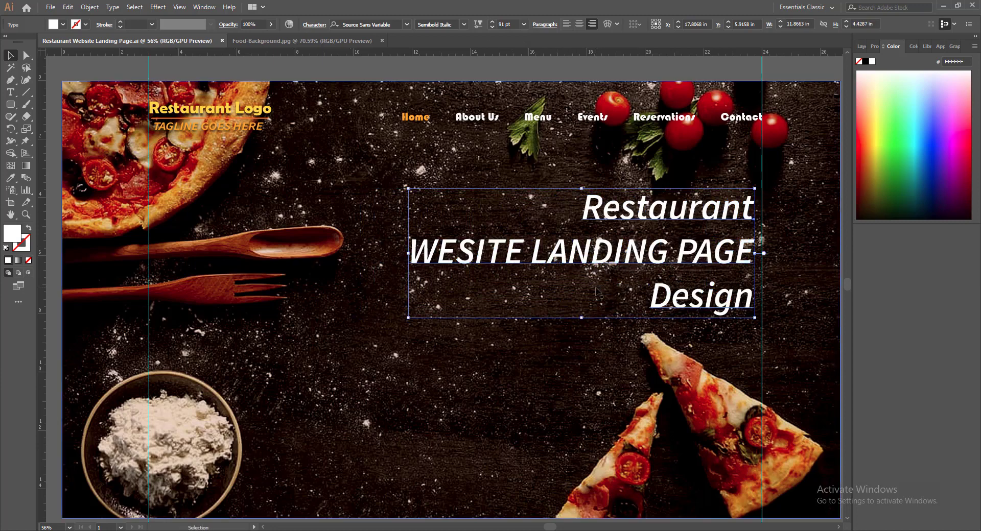
Increase the whole heading's font size to 95 pt.
{"action": "left_click", "coordinate": [492, 21]}
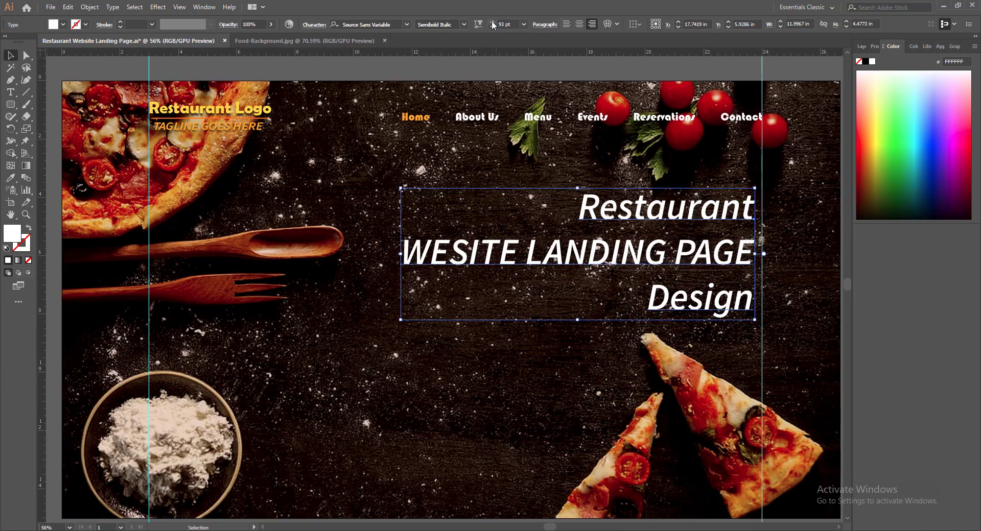
{"action": "left_click", "coordinate": [491, 22]}
{"action": "left_click", "coordinate": [492, 21]}
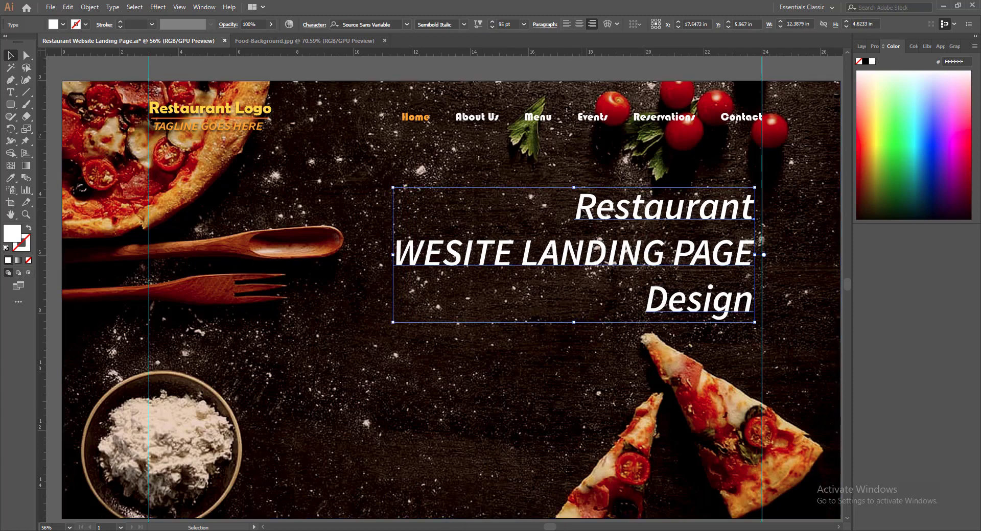
Copy the orange Bauhaus 93 style of the Home menu item onto the heading's word Restaurant and enlarge it to 71 pt.
{"action": "double_click", "coordinate": [579, 210]}
{"action": "left_click_drag", "start_coordinate": [577, 210], "coordinate": [751, 204]}
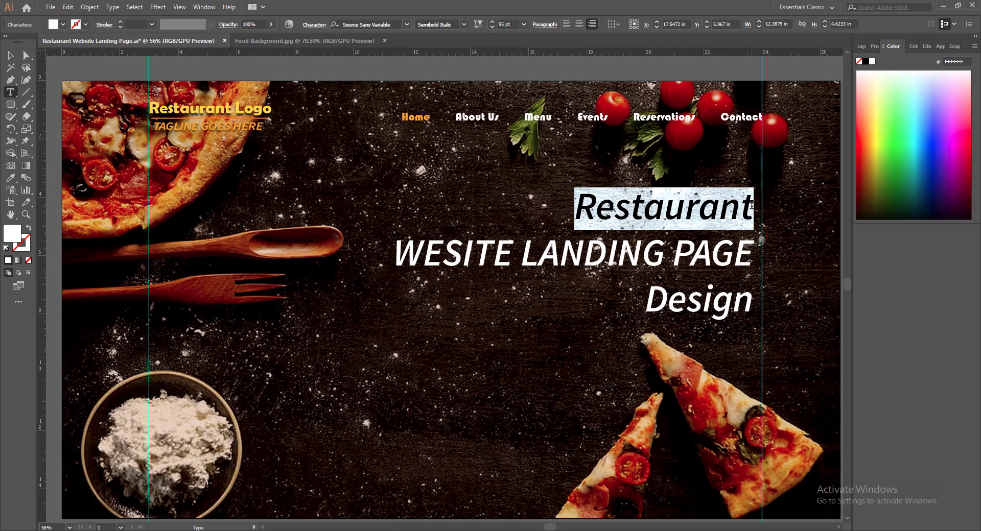
{"action": "left_click", "coordinate": [10, 177]}
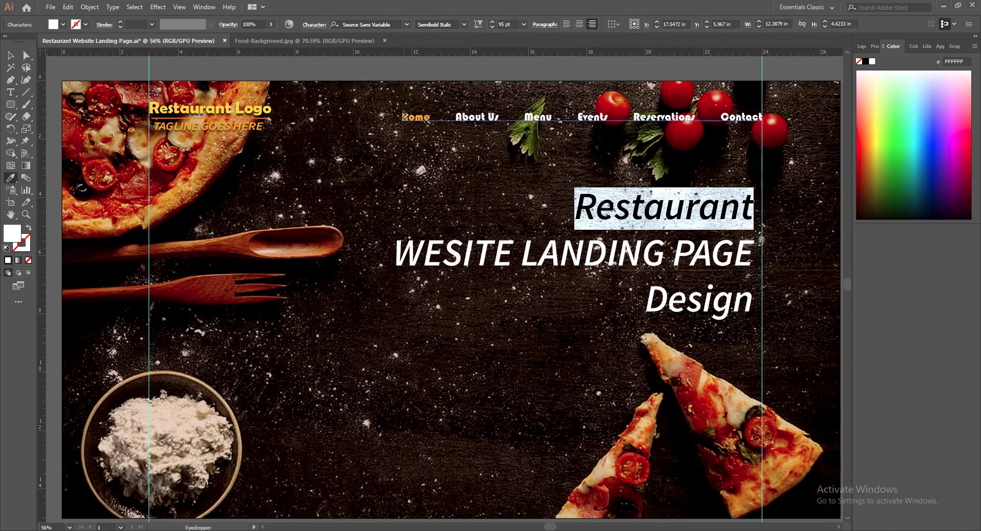
{"action": "left_click", "coordinate": [405, 115]}
{"action": "left_click", "coordinate": [12, 55]}
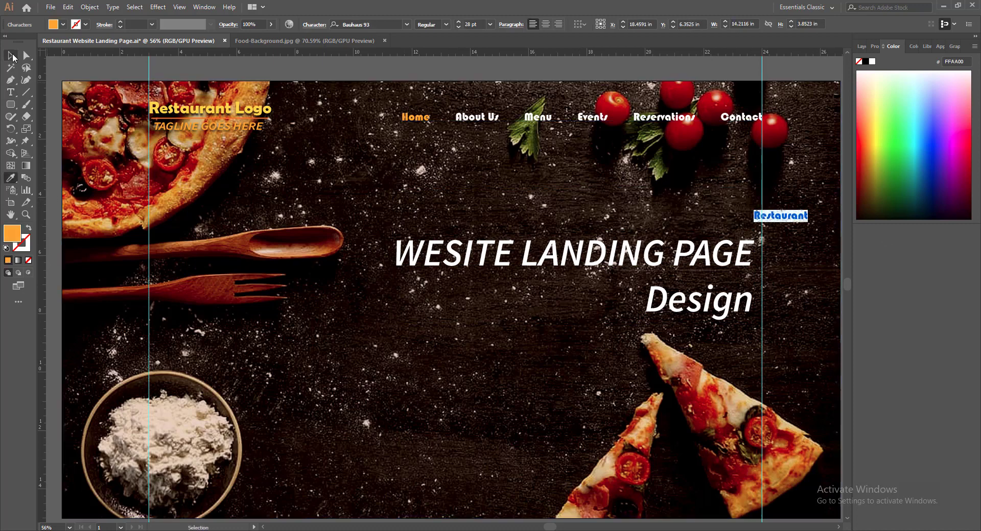
{"action": "left_click", "coordinate": [458, 22]}
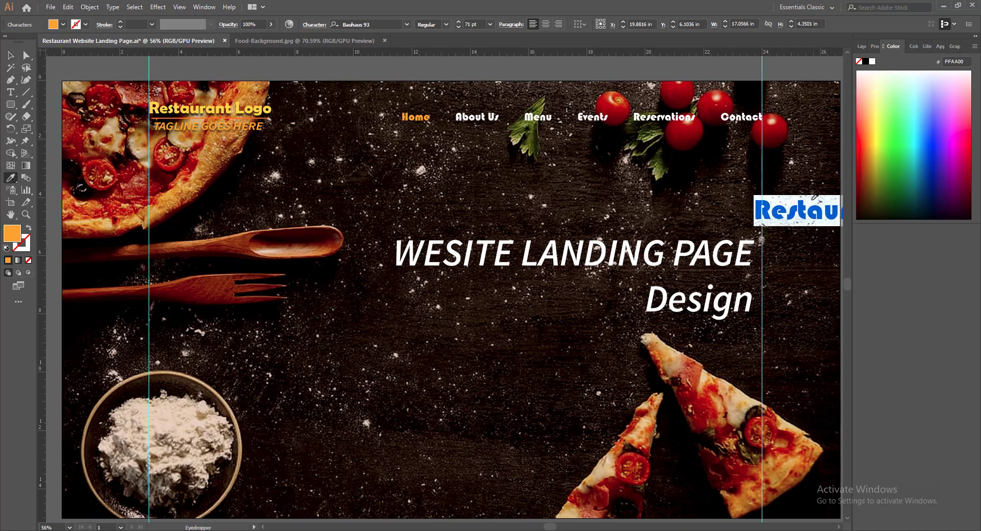
Shift the heading slightly left and right-align its Restaurant line with the other lines.
{"action": "left_click", "coordinate": [12, 56]}
{"action": "left_click_drag", "start_coordinate": [763, 223], "coordinate": [750, 223]}
{"action": "double_click", "coordinate": [750, 223]}
{"action": "key", "text": "ctrl+a"}
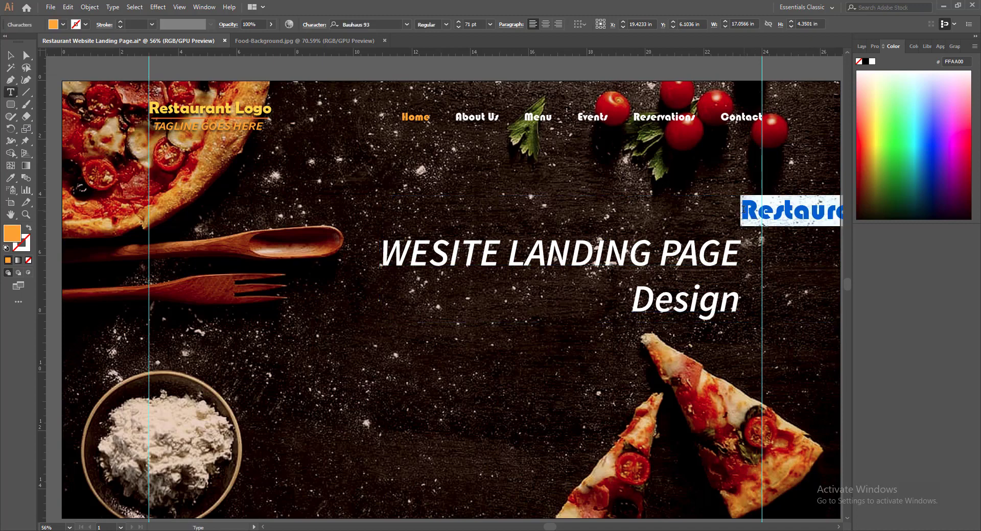
{"action": "key", "text": "ctrl+shift+r"}
Increase the heading's word Restaurant to 85 pt and finish editing the text.
{"action": "left_click", "coordinate": [458, 22]}
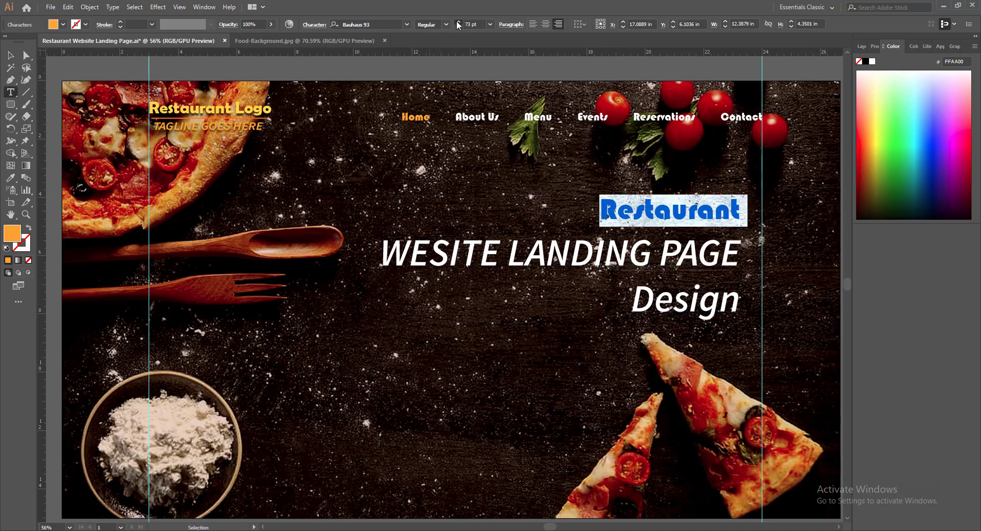
{"action": "left_click", "coordinate": [458, 22]}
{"action": "left_click", "coordinate": [458, 22]}
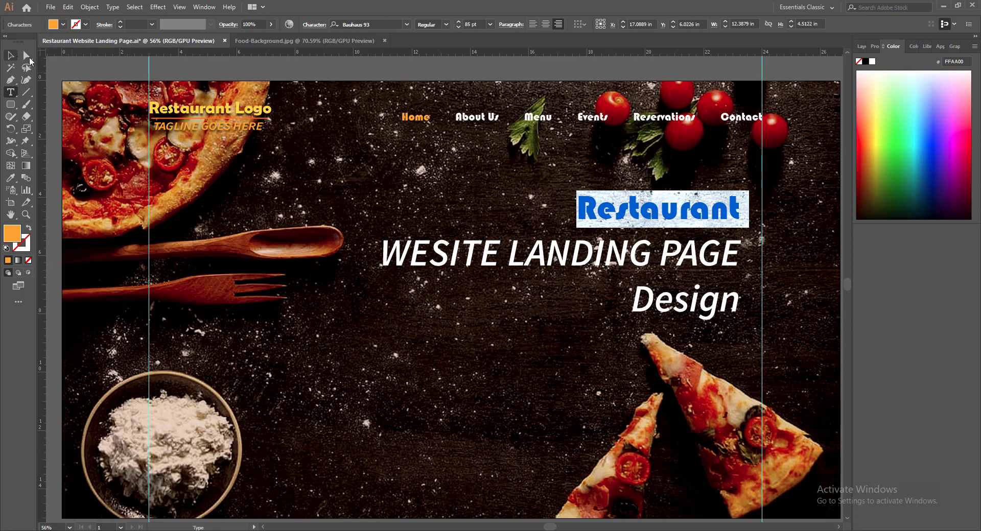
{"action": "left_click", "coordinate": [11, 55]}
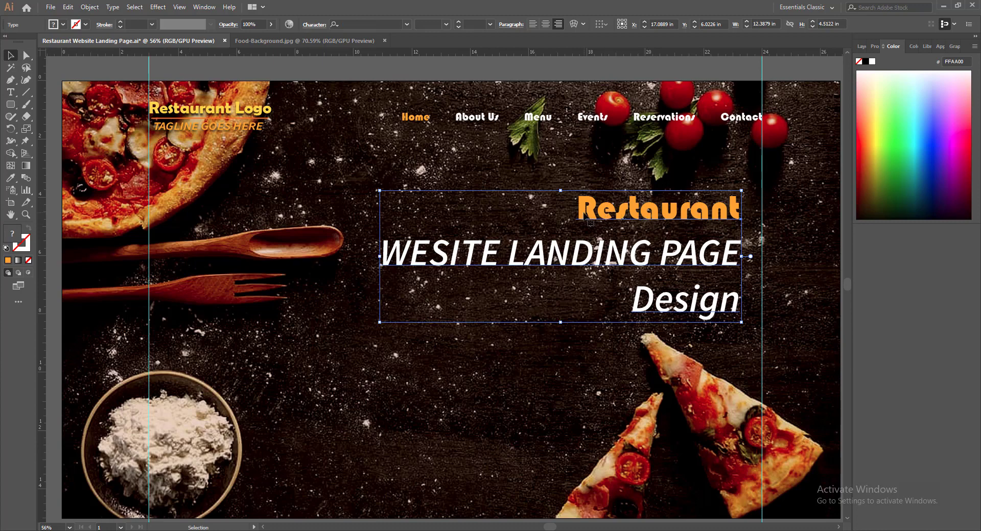
Change the font of the heading's word Restaurant to Berlin Sans FB Demi Bold.
{"action": "double_click", "coordinate": [621, 219]}
{"action": "left_click_drag", "start_coordinate": [576, 210], "coordinate": [740, 209]}
{"action": "left_click", "coordinate": [407, 24]}
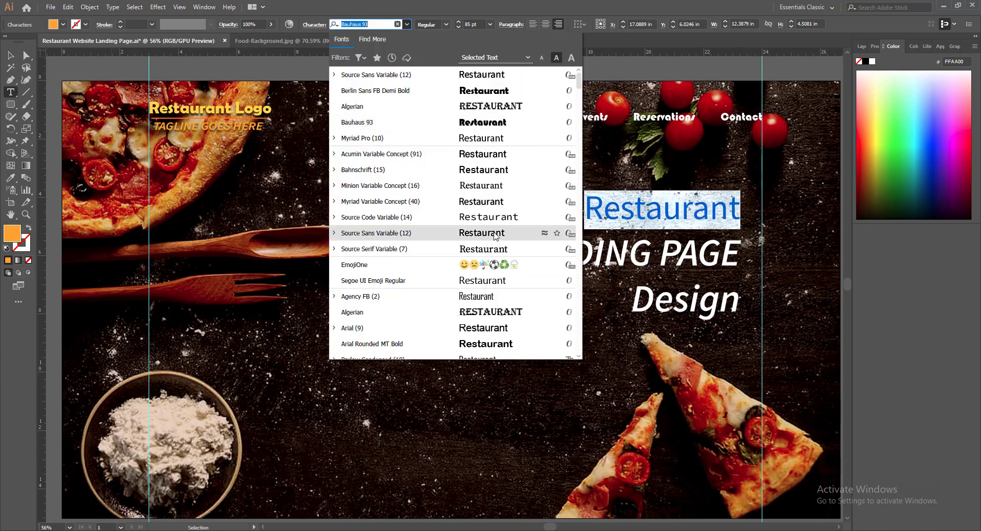
{"action": "left_click", "coordinate": [475, 91]}
{"action": "left_click", "coordinate": [10, 55]}
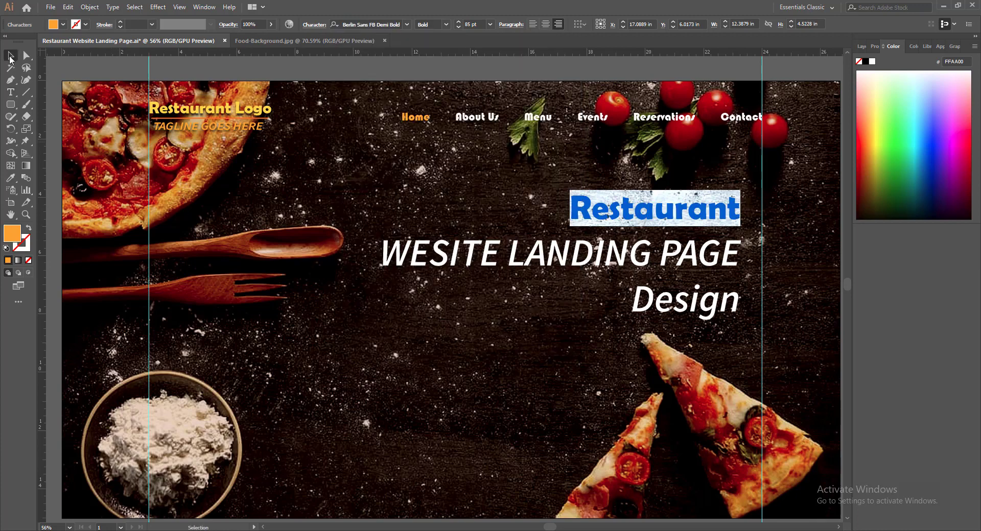
Set the heading's WESITE LANDING PAGE line to the Black style of Source Sans Variable.
{"action": "double_click", "coordinate": [438, 264]}
{"action": "left_click_drag", "start_coordinate": [382, 253], "coordinate": [739, 256]}
{"action": "left_click", "coordinate": [464, 25]}
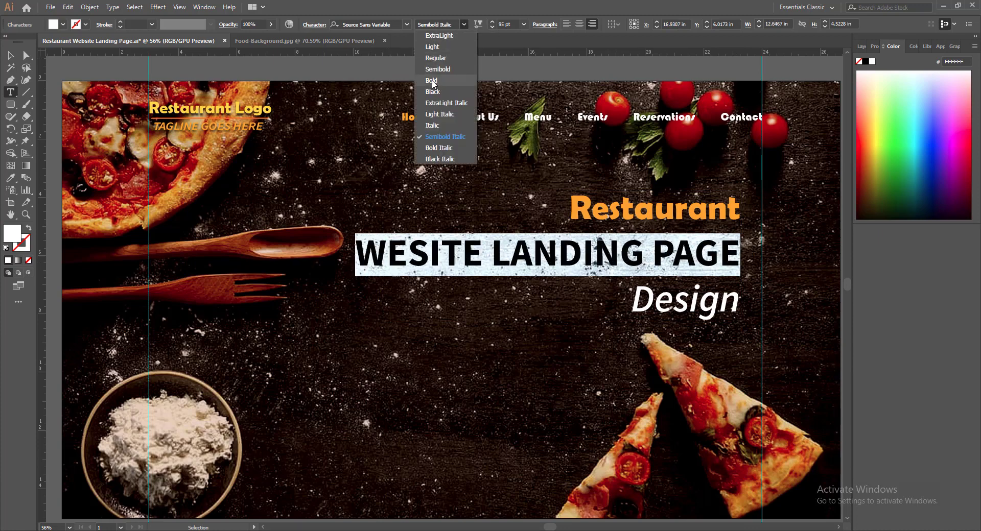
{"action": "left_click", "coordinate": [432, 82]}
{"action": "left_click", "coordinate": [464, 25]}
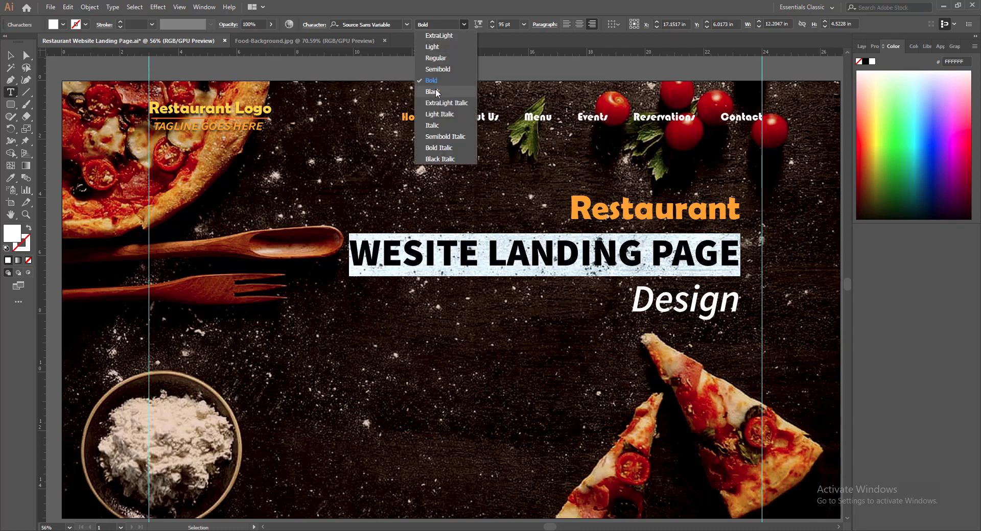
{"action": "left_click", "coordinate": [435, 92]}
{"action": "left_click", "coordinate": [10, 55]}
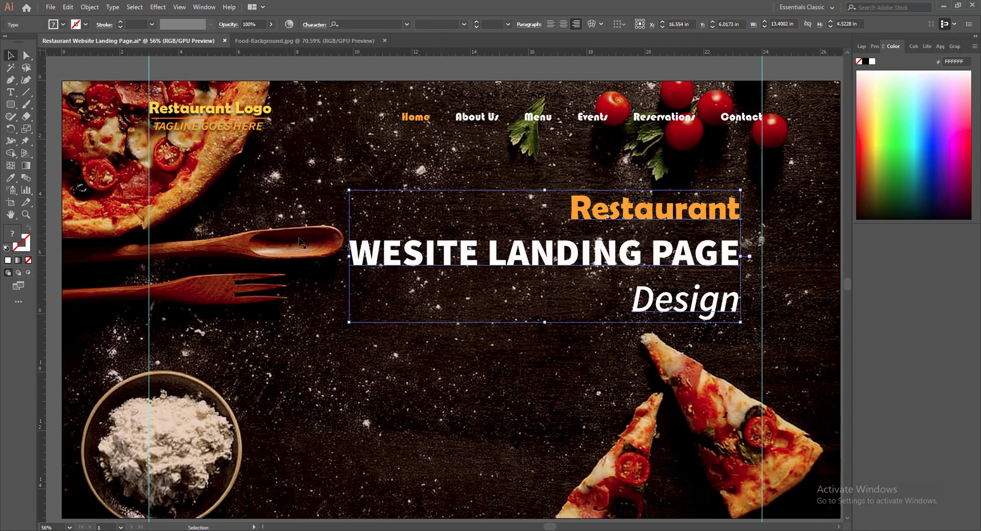
Correct the misspelled WESITE in the heading's middle line to WEBSITE.
{"action": "double_click", "coordinate": [407, 250]}
{"action": "type", "text": "B"}
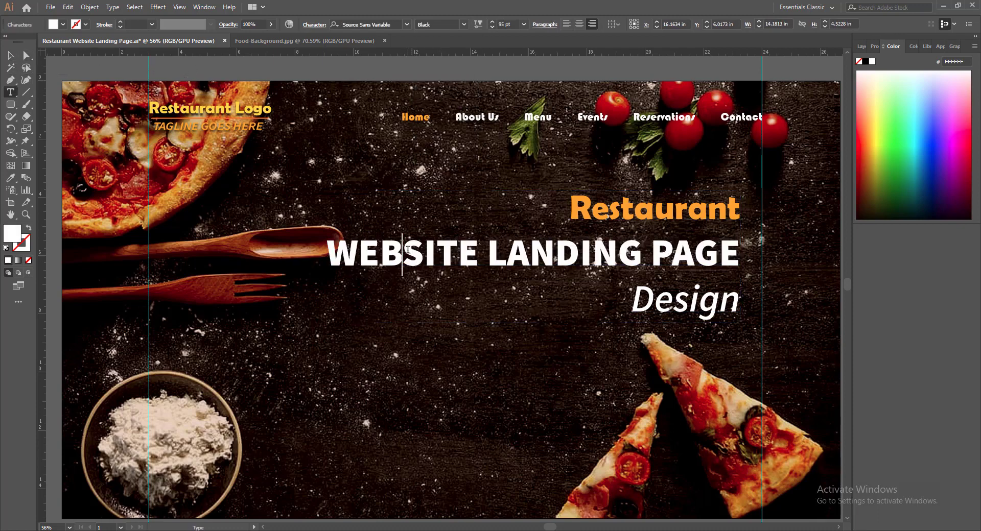
{"action": "left_click", "coordinate": [10, 55]}
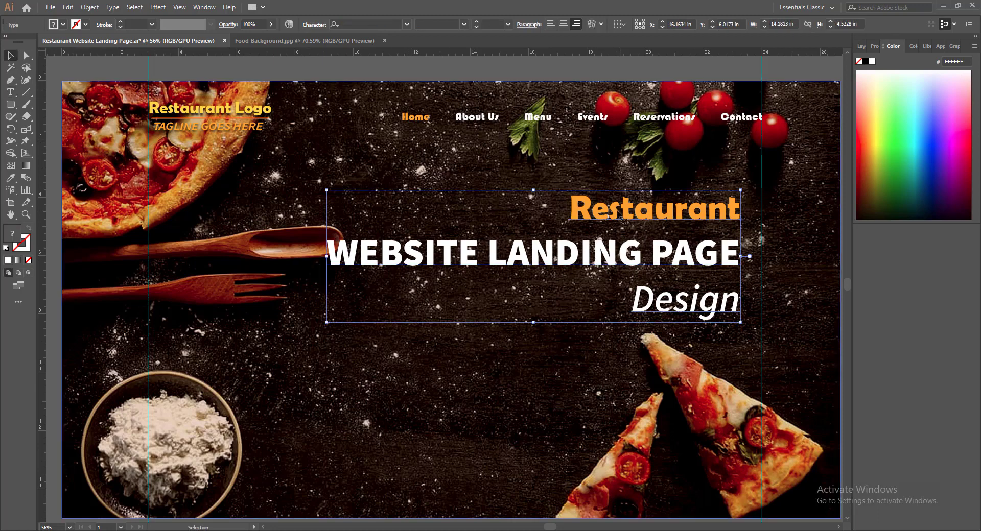
Copy the orange Berlin Sans style of the heading's word Restaurant onto the word Design.
{"action": "double_click", "coordinate": [656, 311]}
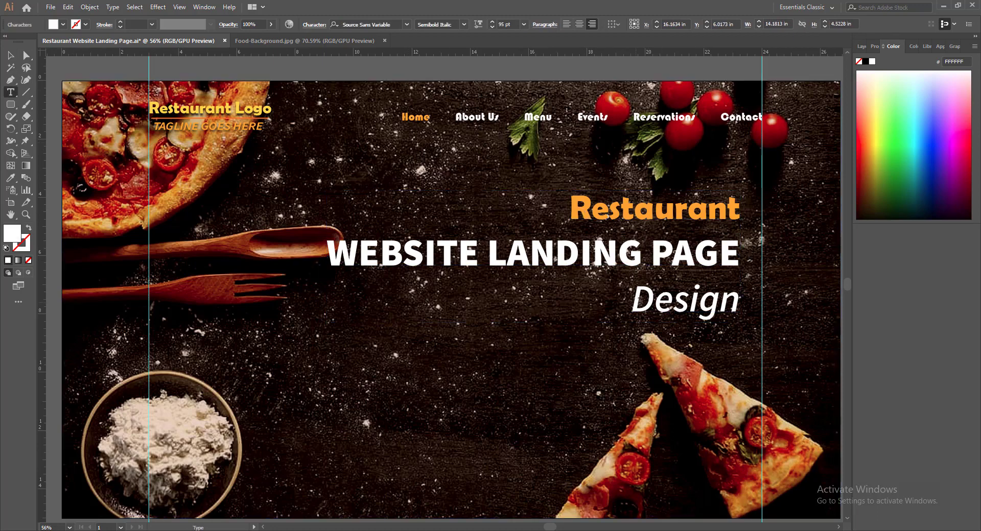
{"action": "double_click", "coordinate": [655, 311]}
{"action": "left_click", "coordinate": [11, 179]}
{"action": "left_click", "coordinate": [573, 205]}
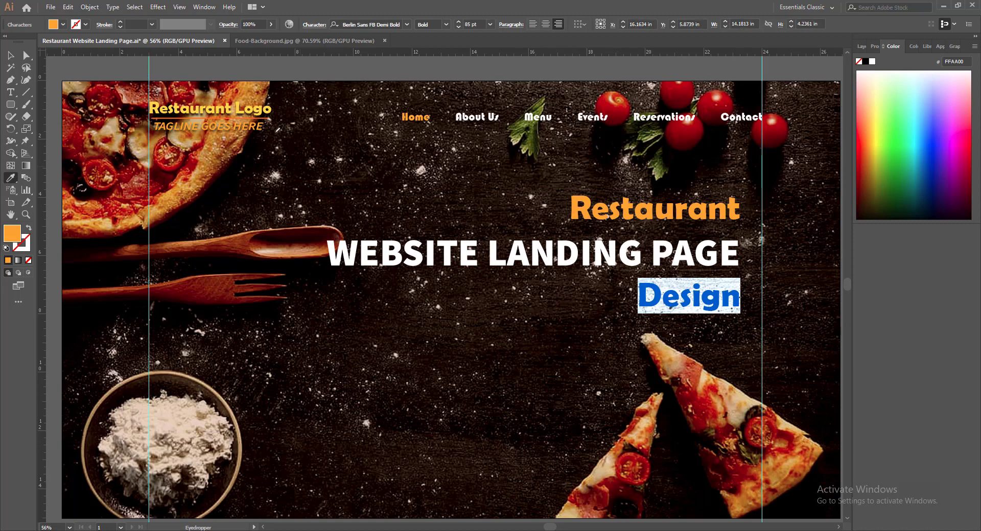
Reduce the heading's word Design to 75 pt and finish editing the text.
{"action": "left_click", "coordinate": [457, 27]}
{"action": "left_click", "coordinate": [457, 27]}
{"action": "left_click", "coordinate": [458, 27]}
{"action": "left_click", "coordinate": [457, 28]}
{"action": "left_click", "coordinate": [457, 27]}
{"action": "left_click", "coordinate": [457, 27]}
{"action": "left_click", "coordinate": [458, 27]}
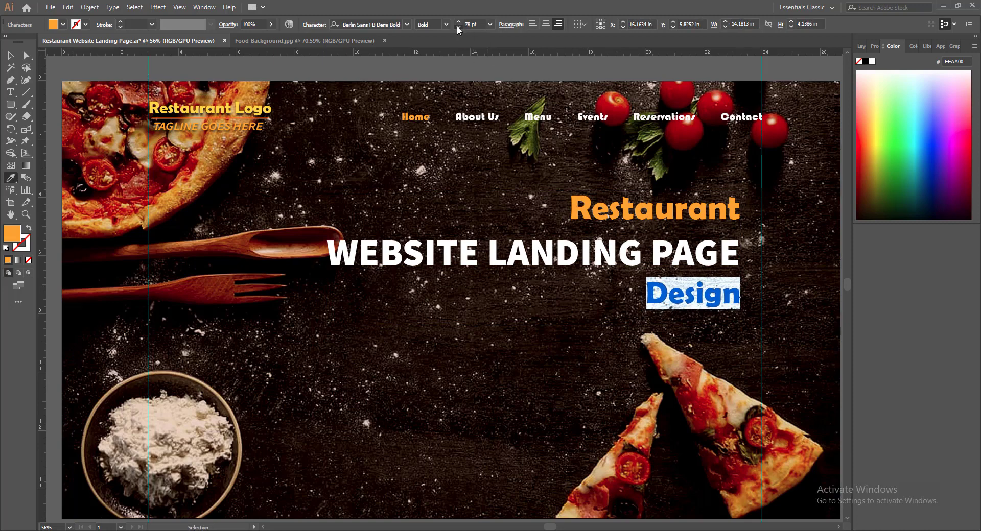
{"action": "left_click", "coordinate": [458, 27]}
{"action": "left_click", "coordinate": [10, 54]}
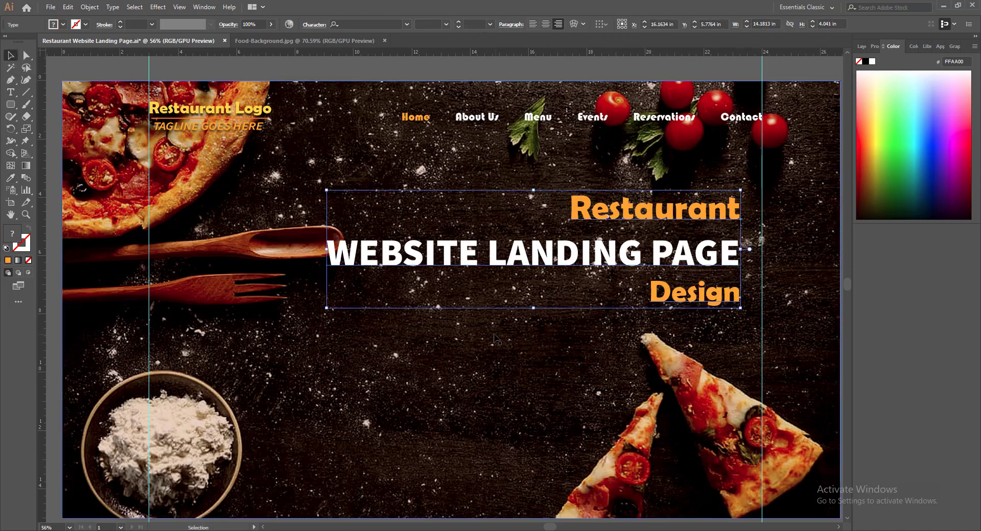
Nudge the heading right until its edge meets the right guide, and up to a Y position of about 5.17 in.
{"action": "key", "text": "shift+Right"}
{"action": "key", "text": "shift+Right"}
{"action": "key", "text": "shift+Right"}
{"action": "key", "text": "shift+Right"}
{"action": "key", "text": "shift+Right"}
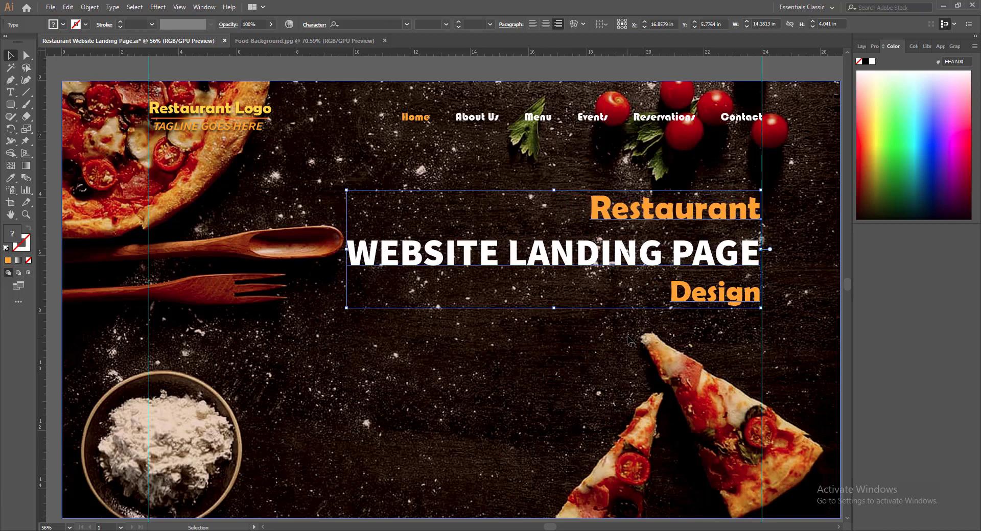
{"action": "key", "text": "Up"}
{"action": "key", "text": "Up"}
{"action": "key", "text": "Up"}
{"action": "key", "text": "Up"}
{"action": "key", "text": "ctrl+z"}
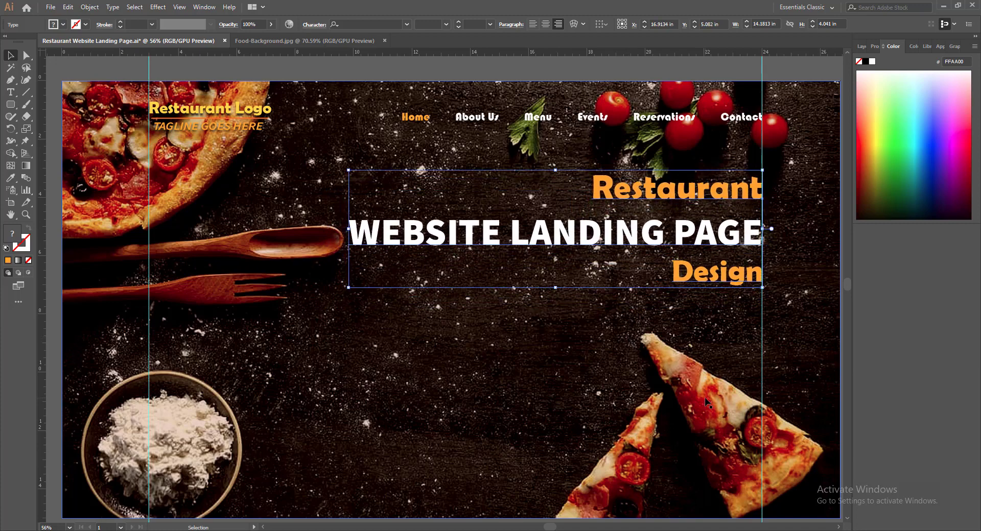
{"action": "key", "text": "Down"}
{"action": "key", "text": "Down"}
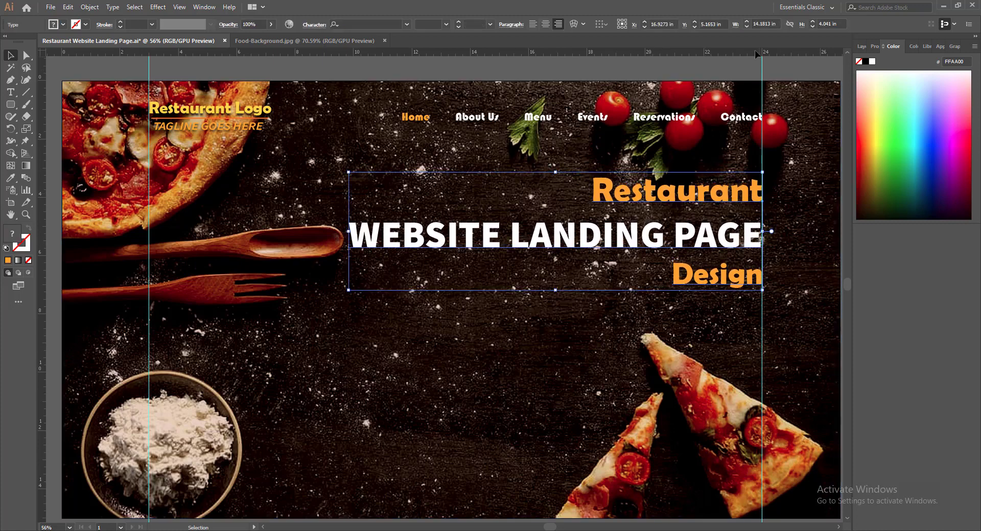
Clear the selection and save the document.
{"action": "left_click", "coordinate": [721, 78]}
{"action": "key", "text": "a"}
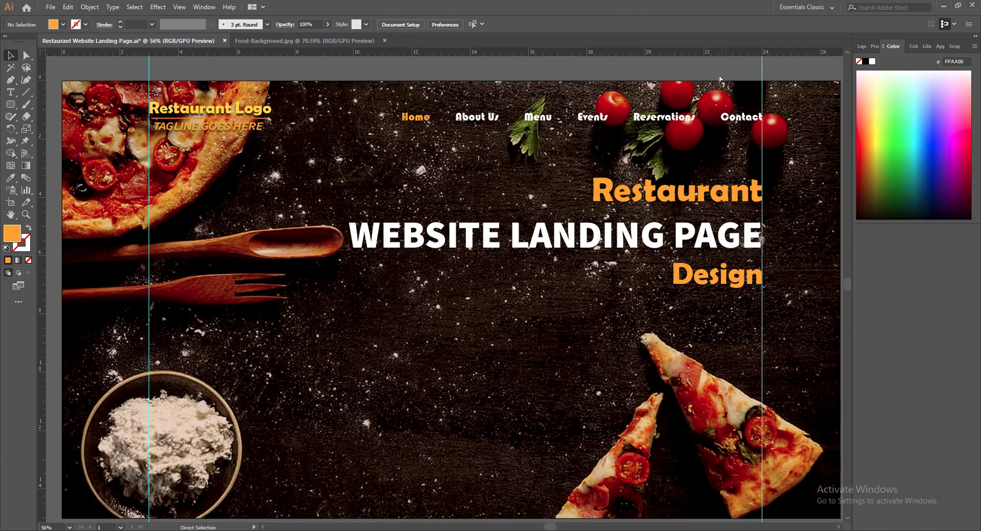
{"action": "key", "text": "ctrl+s"}
{"action": "key", "text": "v"}
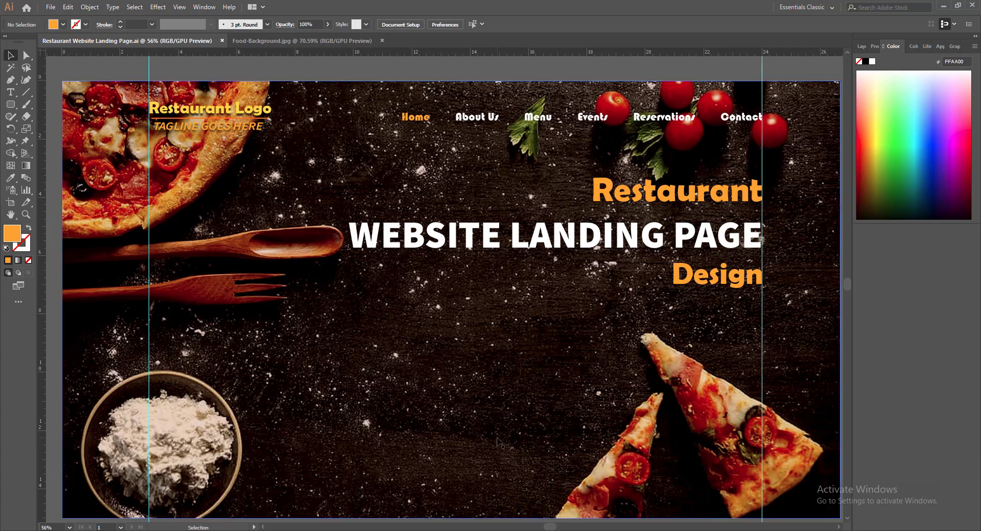
Move the word PAGE out of the heading's middle line and join it with Design on the last line.
{"action": "double_click", "coordinate": [571, 242]}
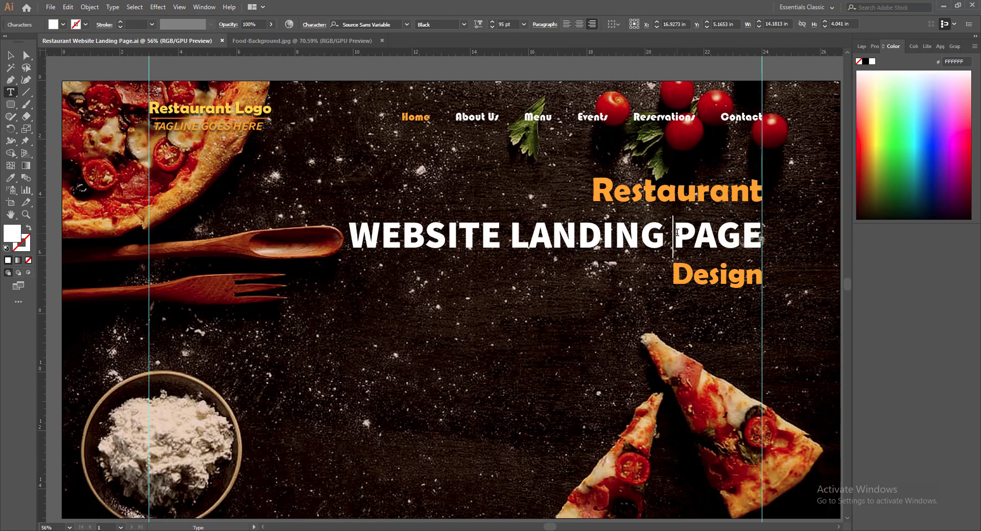
{"action": "key", "text": "BackSpace"}
{"action": "key", "text": "Return"}
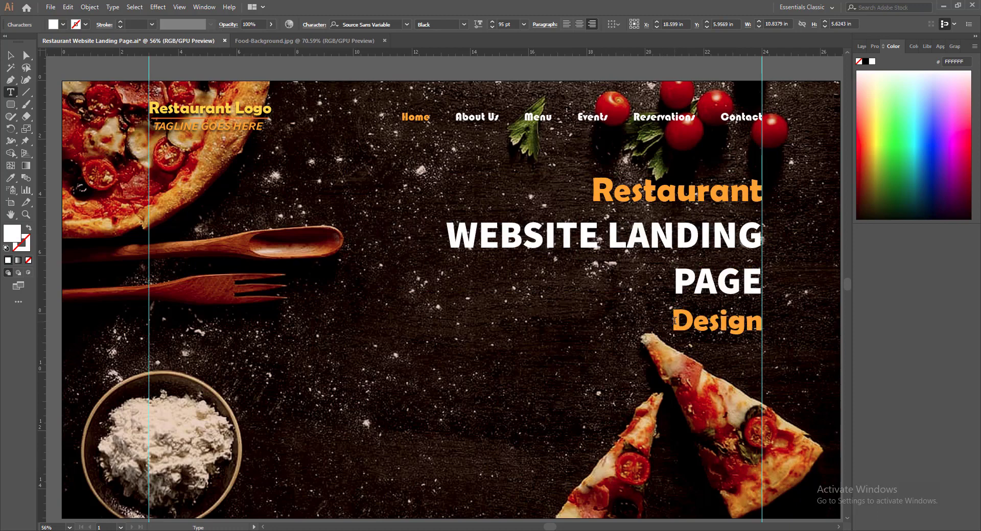
{"action": "left_click", "coordinate": [673, 321]}
{"action": "key", "text": "BackSpace"}
Copy the orange 75 pt style of the word Design onto the word PAGE beside it.
{"action": "left_click_drag", "start_coordinate": [576, 282], "coordinate": [663, 283]}
{"action": "key", "text": "i"}
{"action": "left_click", "coordinate": [679, 282]}
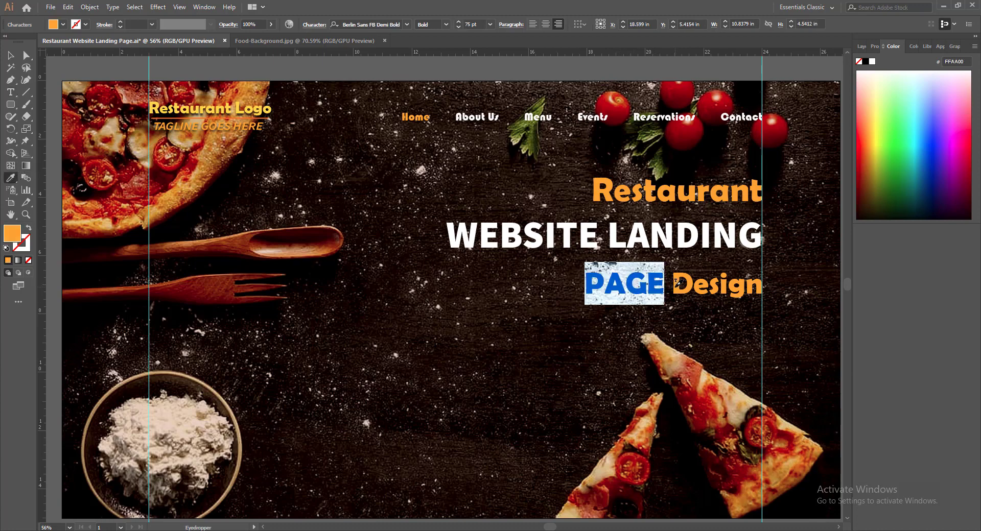
Retype PAGE as Page in the heading's last line and finish editing the text.
{"action": "key", "text": "t"}
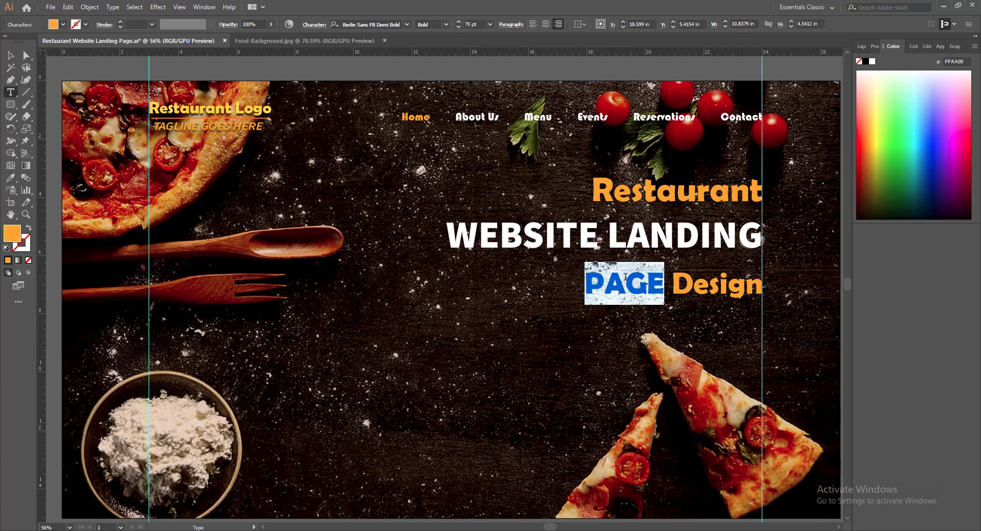
{"action": "left_click_drag", "start_coordinate": [604, 282], "coordinate": [659, 282]}
{"action": "type", "text": "age"}
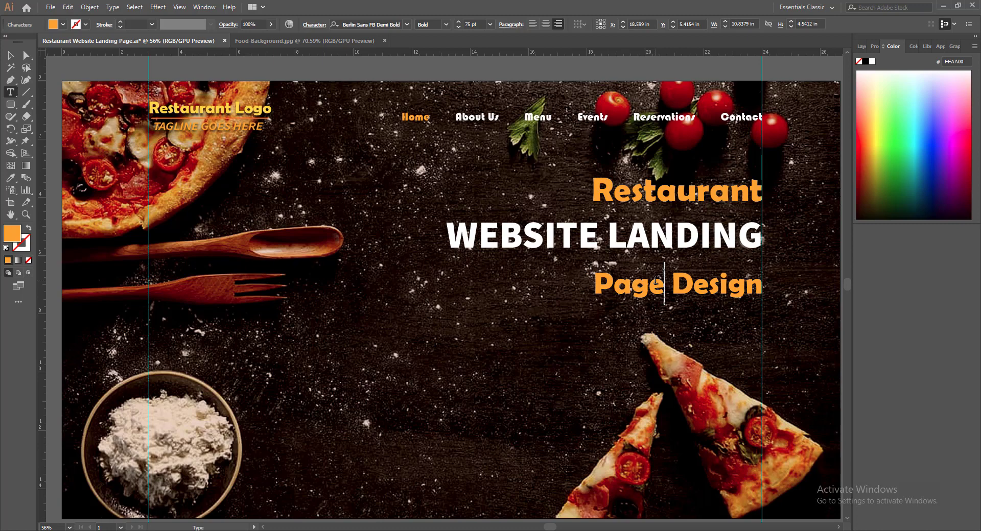
{"action": "key", "text": "Escape"}
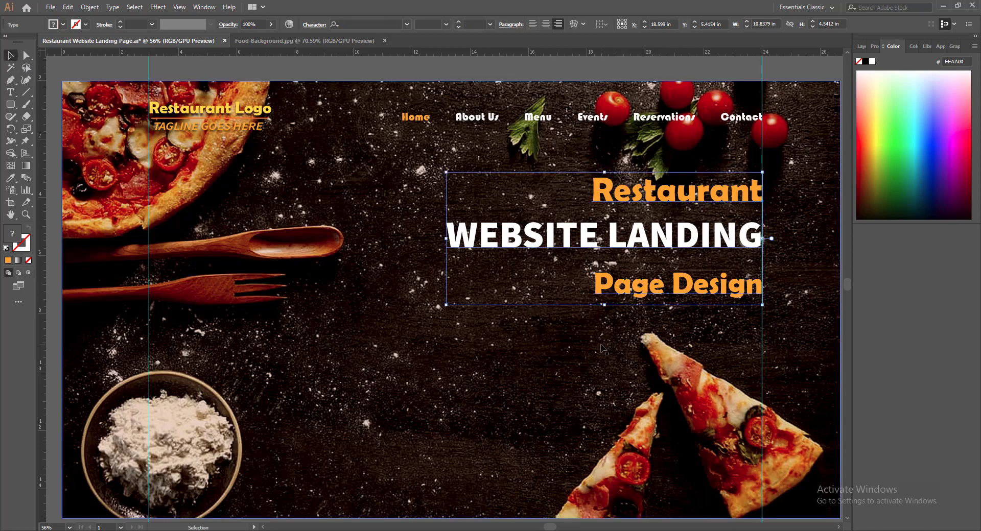
Reduce the font size of the heading's last line, Page Design, by three points and finish editing the text.
{"action": "left_click", "coordinate": [602, 349]}
{"action": "double_click", "coordinate": [597, 284]}
{"action": "left_click_drag", "start_coordinate": [595, 284], "coordinate": [763, 286]}
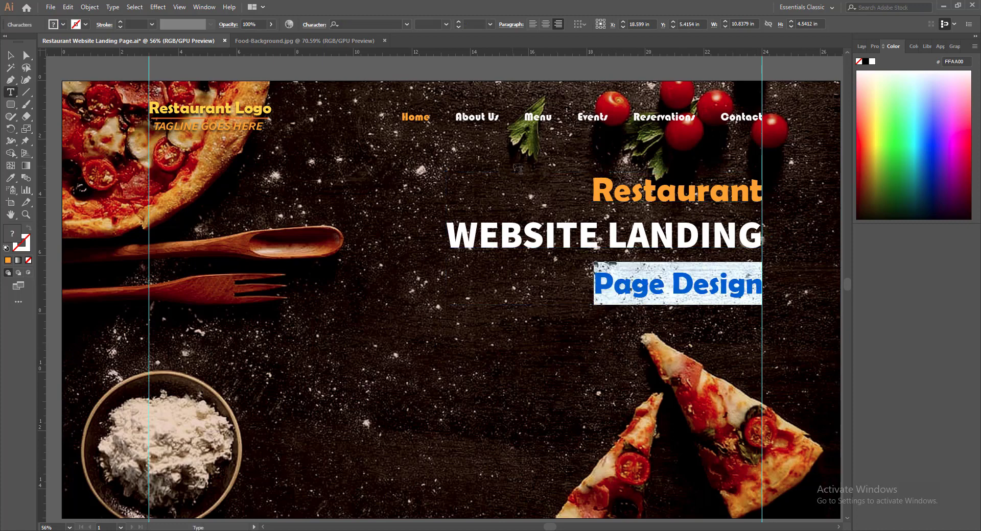
{"action": "left_click", "coordinate": [458, 27]}
{"action": "left_click", "coordinate": [458, 27]}
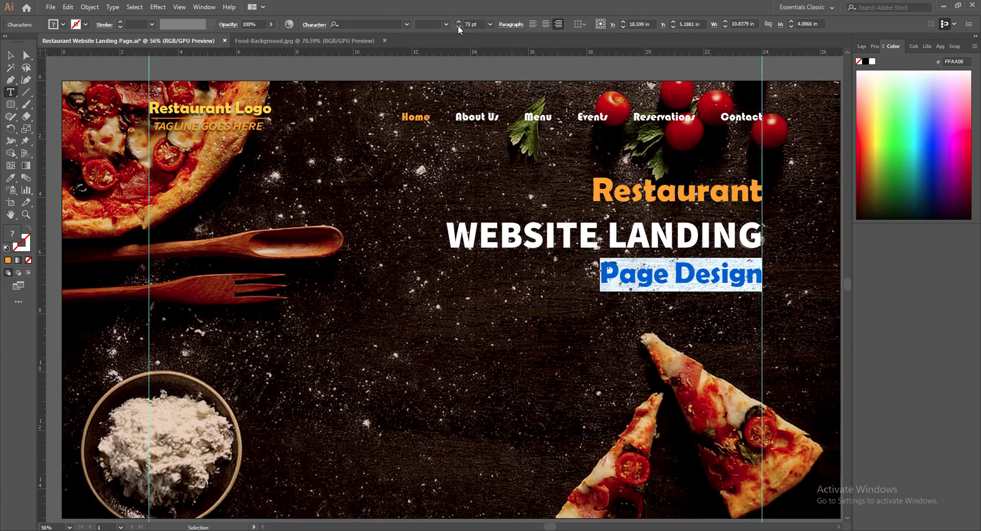
{"action": "left_click", "coordinate": [458, 27]}
{"action": "left_click", "coordinate": [10, 55]}
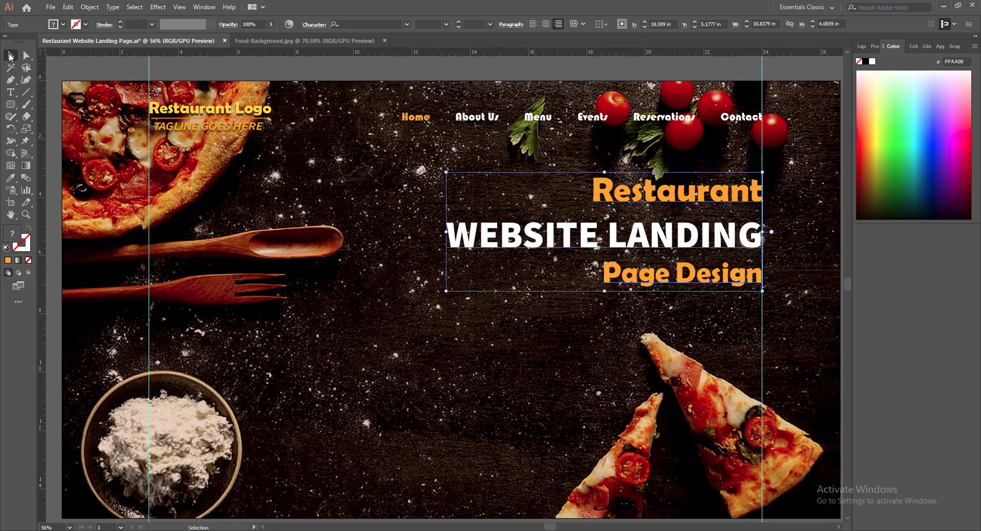
Nudge the whole heading down slightly to a vertical position of 5.3027 in.
{"action": "key", "text": "Down"}
{"action": "key", "text": "Down"}
{"action": "key", "text": "Down"}
{"action": "key", "text": "Down"}
{"action": "key", "text": "Down"}
{"action": "key", "text": "Down"}
{"action": "key", "text": "Down"}
{"action": "key", "text": "Down"}
{"action": "key", "text": "Down"}
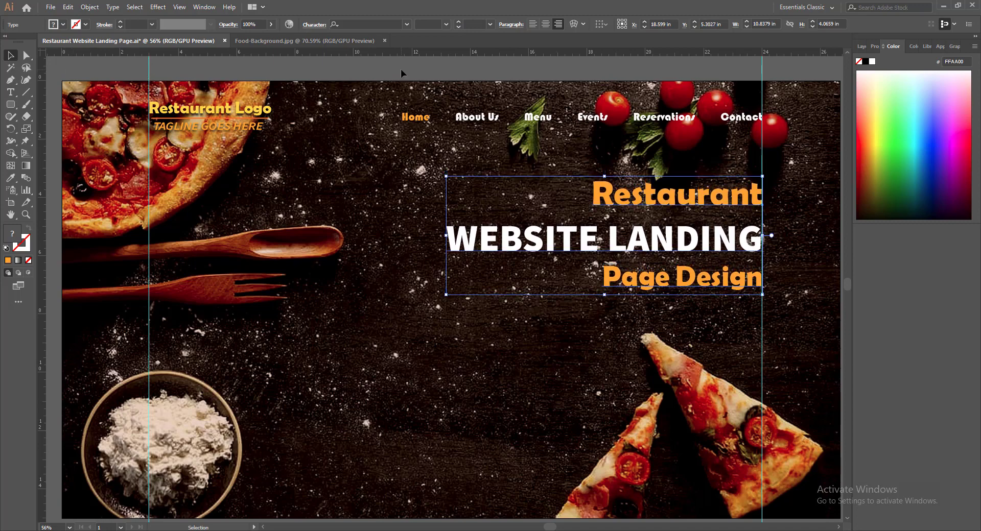
{"action": "left_click", "coordinate": [457, 22]}
{"action": "key", "text": "ctrl+z"}
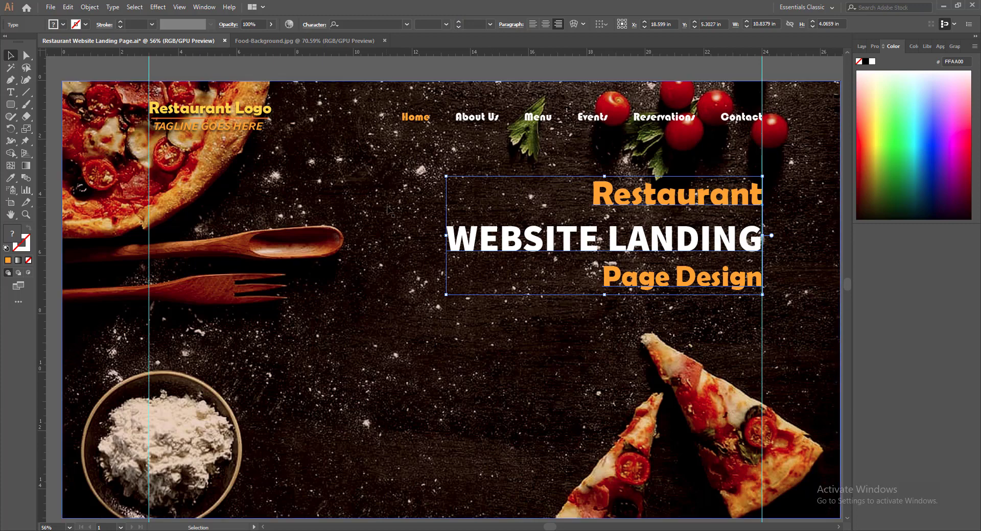
Enlarge the heading proportionally to about 12.56 in wide and nudge it left until its right edge meets the right vertical guide.
{"action": "left_click_drag", "start_coordinate": [446, 176], "coordinate": [427, 169]}
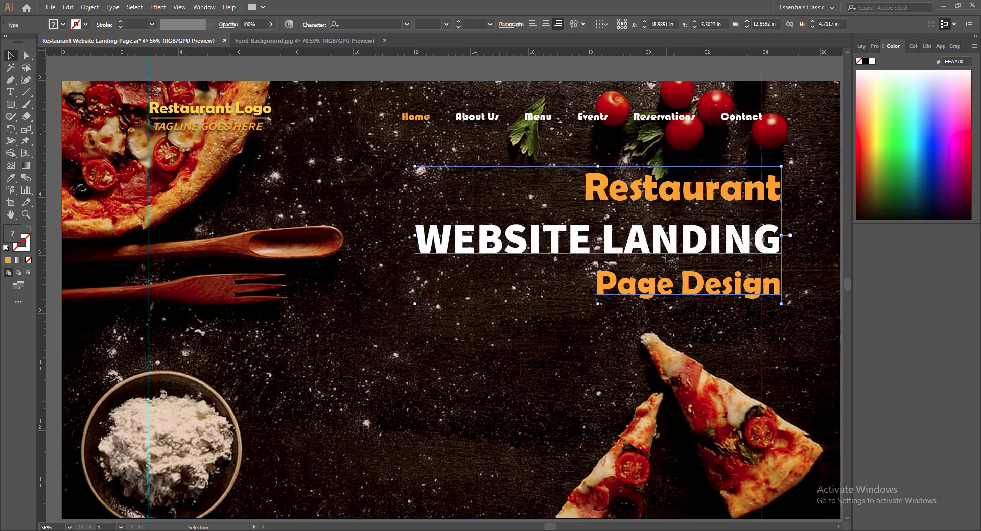
{"action": "key", "text": "Left"}
{"action": "key", "text": "Left"}
{"action": "key", "text": "Left"}
{"action": "key", "text": "Left"}
{"action": "key", "text": "Left"}
{"action": "key", "text": "Left"}
{"action": "key", "text": "Left"}
{"action": "key", "text": "Left"}
{"action": "key", "text": "Left"}
{"action": "key", "text": "Left"}
{"action": "key", "text": "Left"}
{"action": "key", "text": "Left"}
{"action": "key", "text": "Left"}
{"action": "key", "text": "Left"}
{"action": "key", "text": "Left"}
{"action": "key", "text": "Left"}
{"action": "key", "text": "Left"}
{"action": "key", "text": "Left"}
{"action": "key", "text": "Left"}
{"action": "key", "text": "Left"}
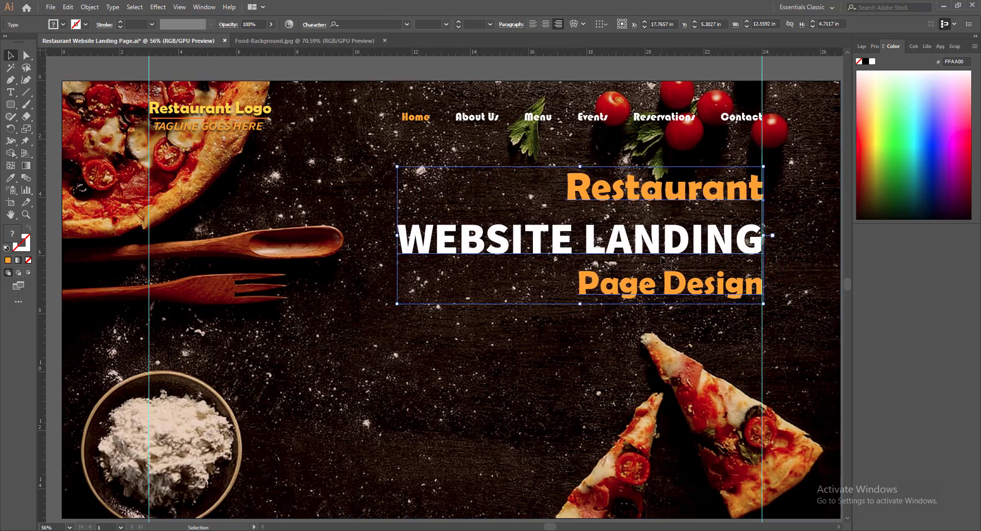
{"action": "key", "text": "Right"}
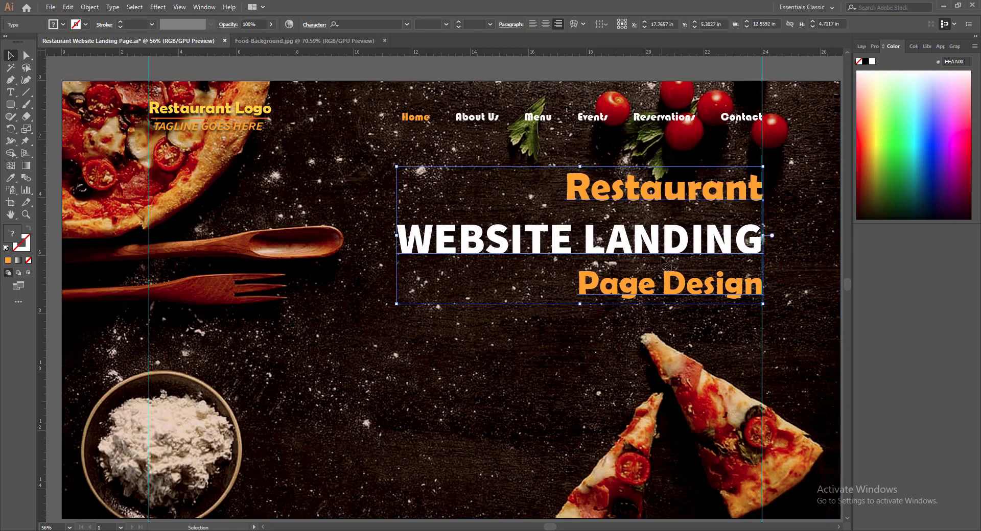
{"action": "key", "text": "Left"}
{"action": "key", "text": "Left"}
{"action": "key", "text": "Left"}
Deselect the heading and save the document.
{"action": "left_click", "coordinate": [659, 263]}
{"action": "left_click", "coordinate": [715, 205]}
{"action": "left_click", "coordinate": [684, 68]}
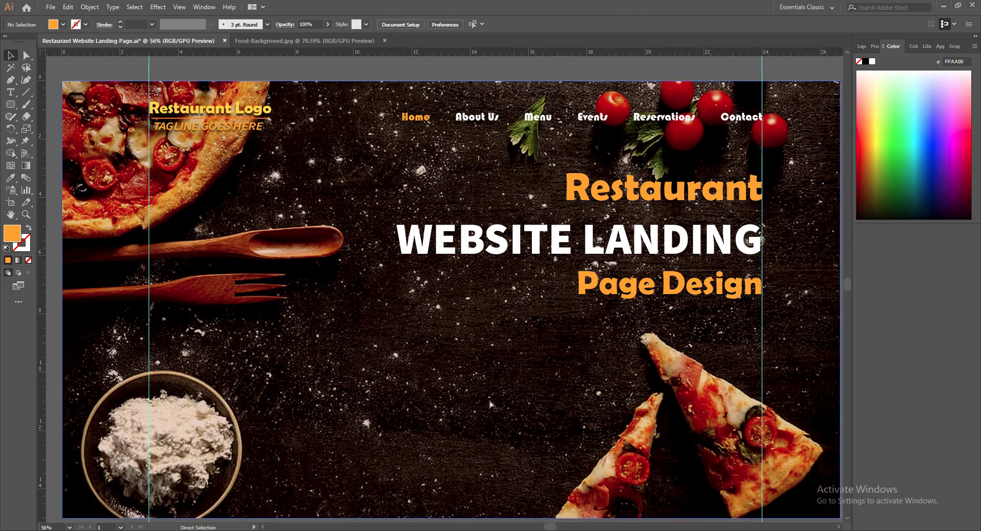
{"action": "key", "text": "ctrl+s"}
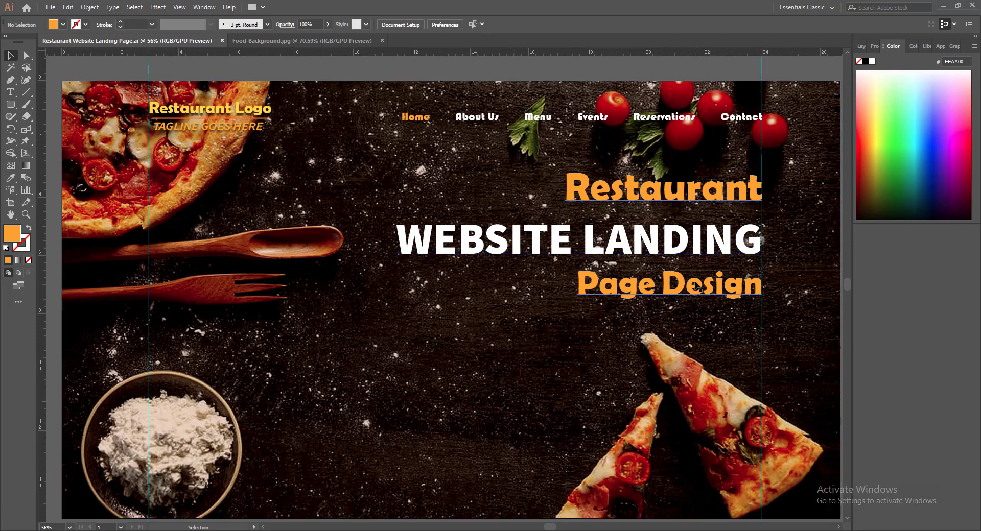
Stretch the heading horizontally to a width of 15 in, leaving its height unlinked.
{"action": "left_click", "coordinate": [647, 202]}
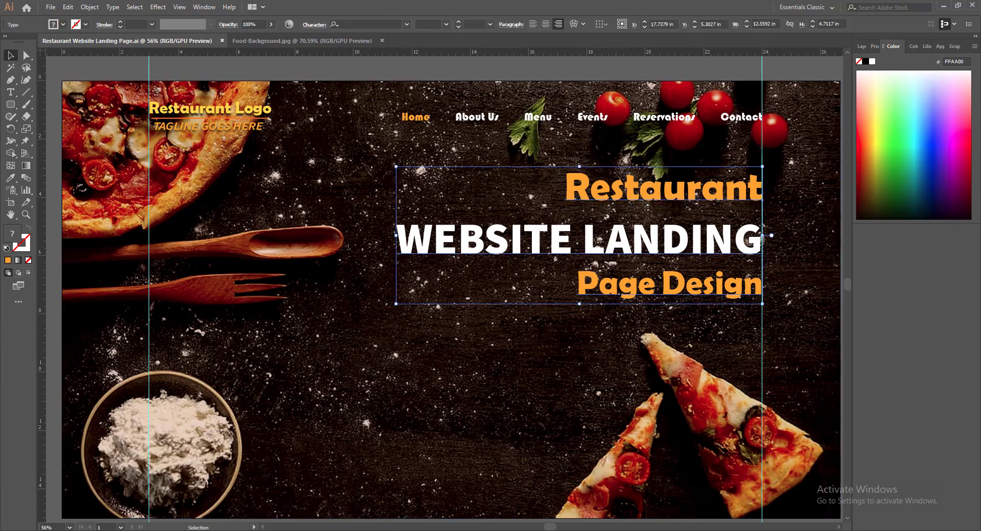
{"action": "left_click", "coordinate": [746, 22]}
{"action": "left_click", "coordinate": [746, 22]}
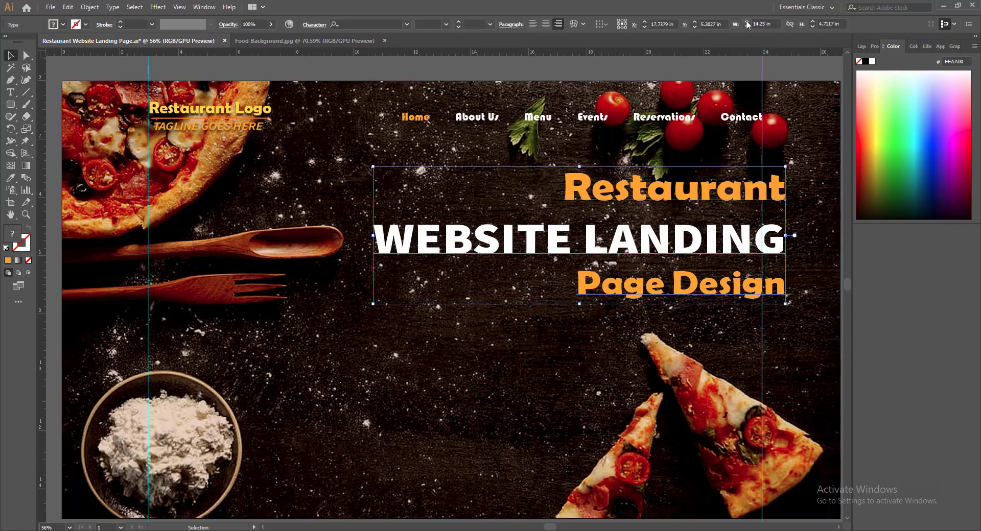
{"action": "left_click", "coordinate": [746, 22]}
{"action": "left_click", "coordinate": [746, 22]}
{"action": "left_click", "coordinate": [746, 22]}
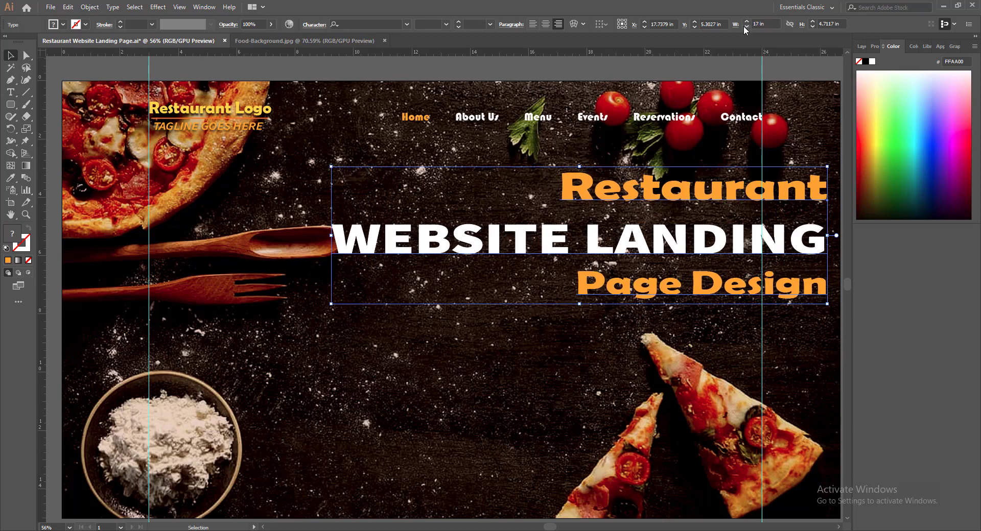
{"action": "left_click", "coordinate": [745, 26]}
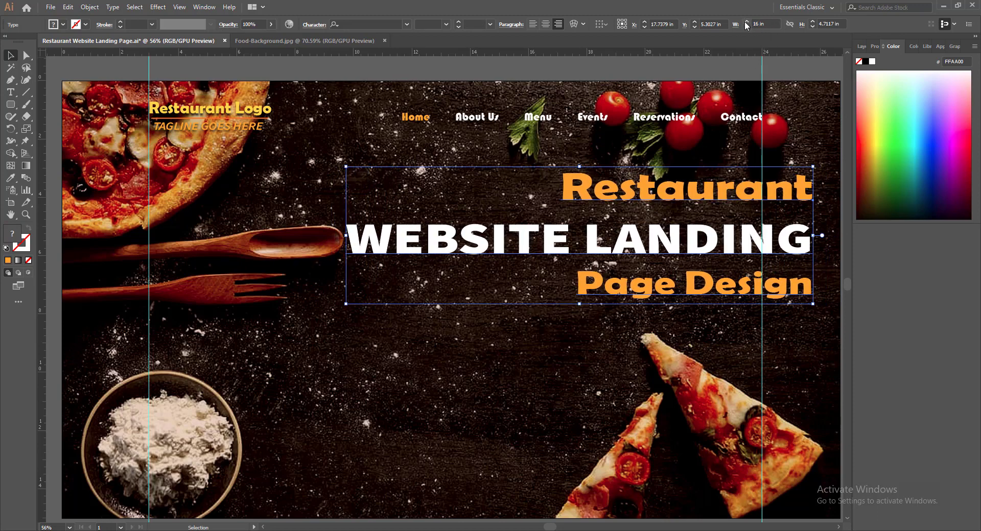
{"action": "left_click", "coordinate": [747, 26]}
{"action": "left_click", "coordinate": [746, 26]}
{"action": "left_click", "coordinate": [747, 26]}
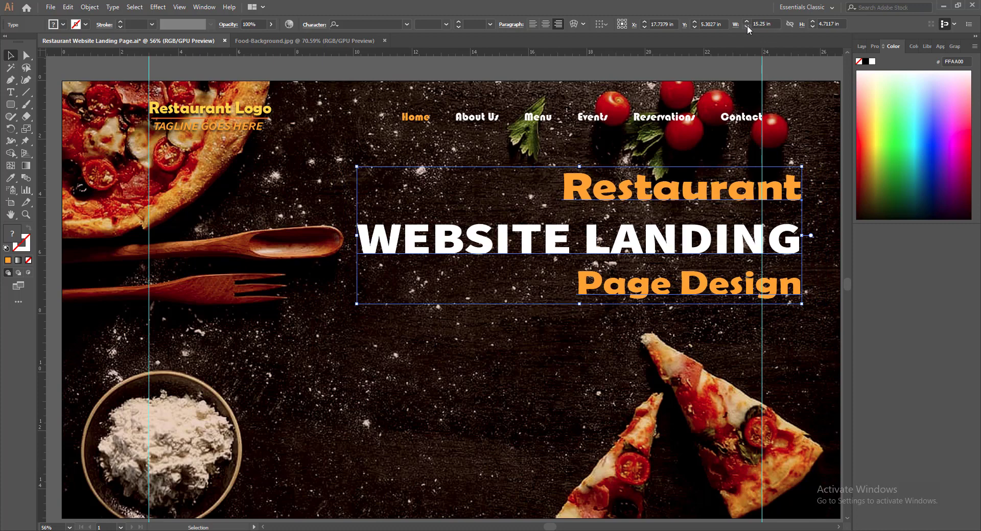
{"action": "left_click", "coordinate": [747, 26]}
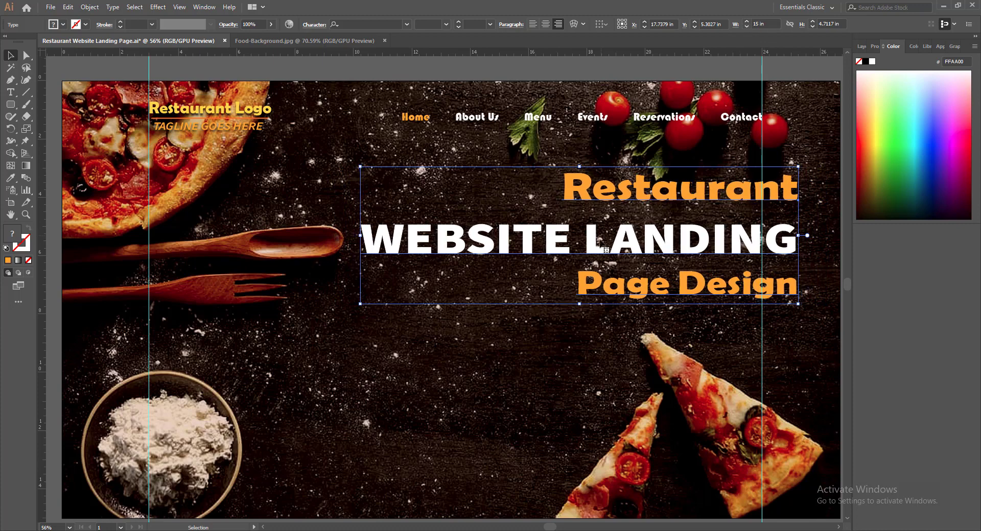
Scale the stretched heading down proportionally to about 13.87 in wide and realign its right edge with the right vertical guide.
{"action": "left_click_drag", "start_coordinate": [361, 166], "coordinate": [377, 172]}
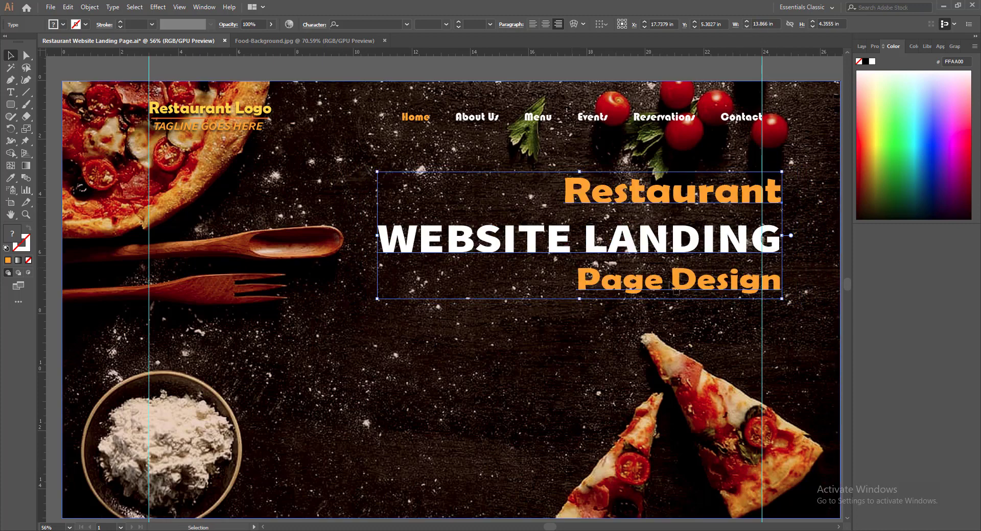
{"action": "left_click_drag", "start_coordinate": [594, 245], "coordinate": [575, 245]}
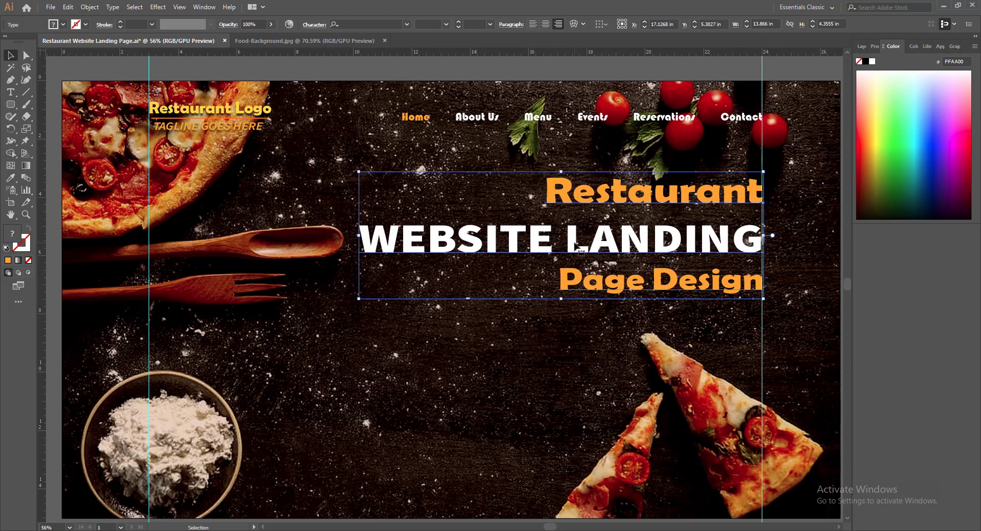
{"action": "left_click", "coordinate": [777, 75]}
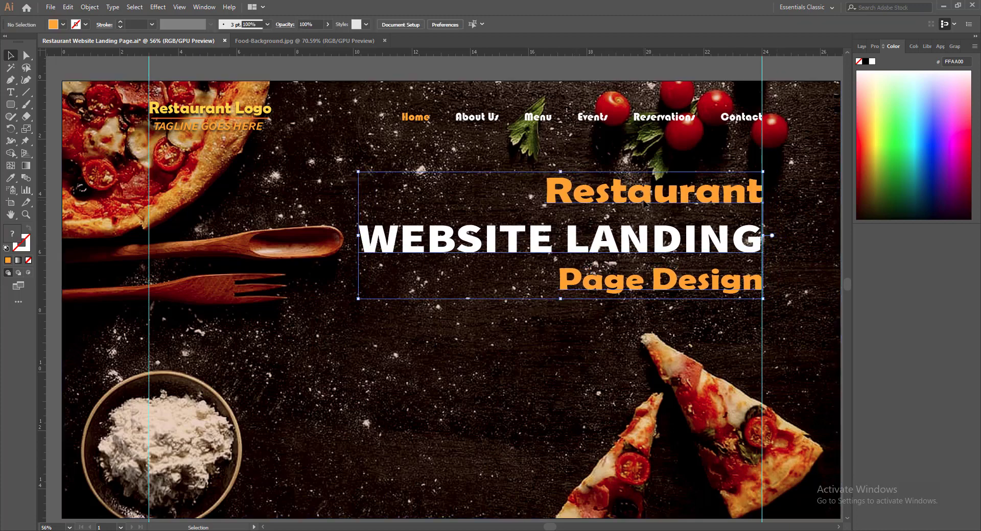
Move the heading down a little further from the navigation menu and deselect it.
{"action": "key", "text": "Down"}
{"action": "key", "text": "Down"}
{"action": "key", "text": "Down"}
{"action": "key", "text": "Down"}
{"action": "key", "text": "Down"}
{"action": "key", "text": "Down"}
{"action": "key", "text": "Down"}
{"action": "key", "text": "Down"}
{"action": "key", "text": "Down"}
{"action": "key", "text": "Down"}
{"action": "left_click", "coordinate": [468, 68]}
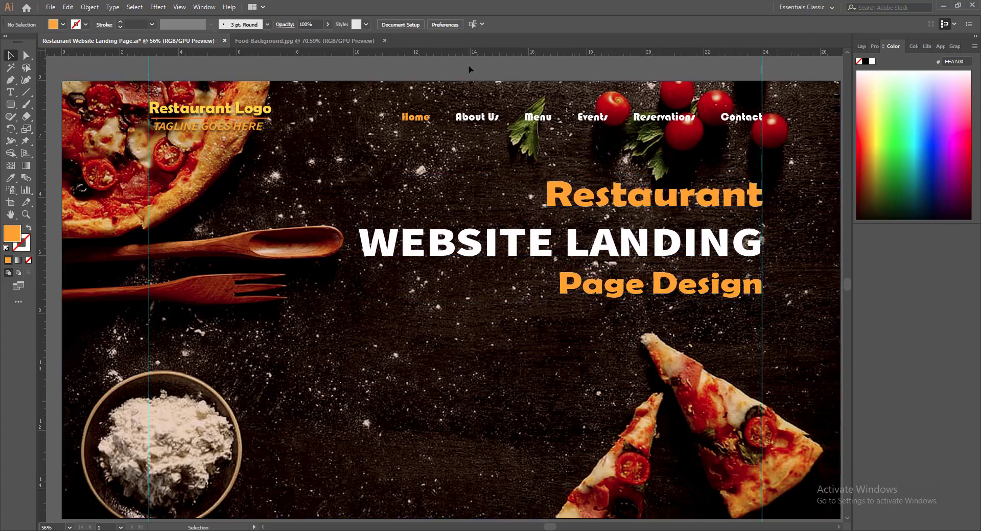
{"action": "left_click_drag", "start_coordinate": [617, 251], "coordinate": [617, 260]}
{"action": "left_click", "coordinate": [517, 75]}
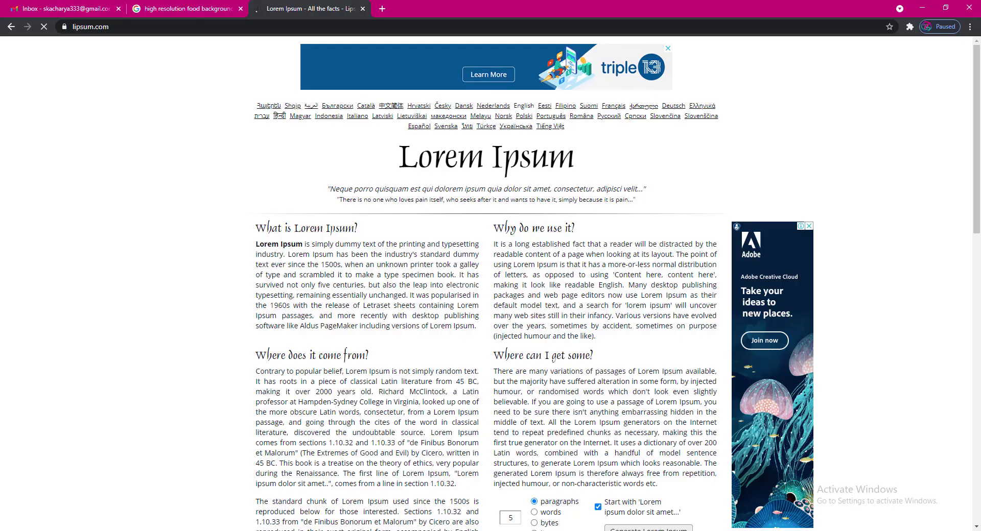
Copy the first two sentences of the standard Lorem Ipsum passage on lipsum.com and switch back to Illustrator.
{"action": "scroll", "coordinate": [485, 306], "scroll_direction": "down", "scroll_amount": 9}
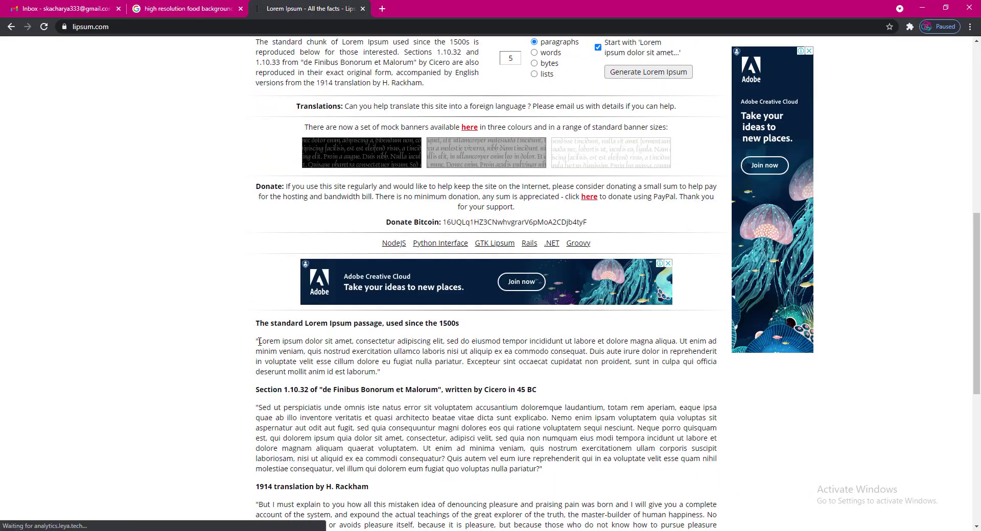
{"action": "left_click_drag", "start_coordinate": [258, 342], "coordinate": [584, 354]}
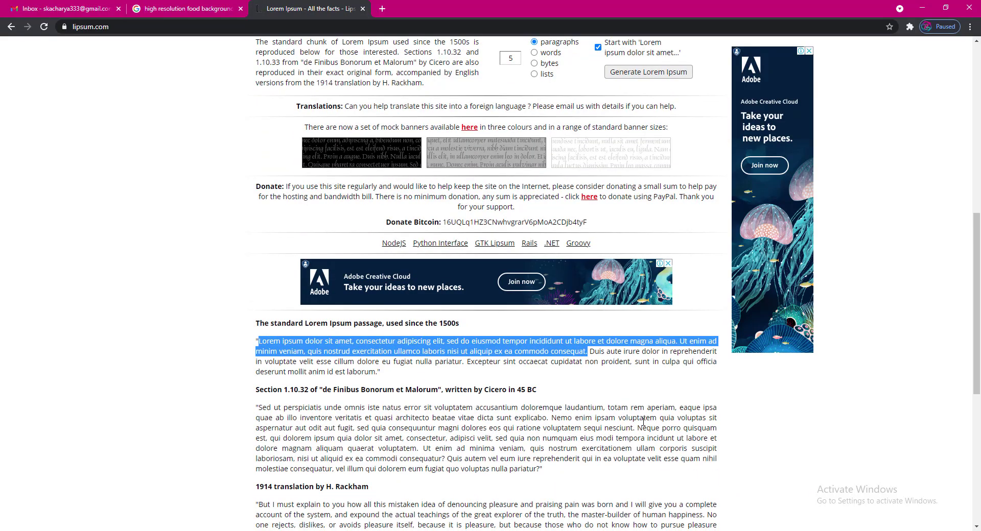
{"action": "key", "text": "alt+Tab"}
Paste the Lorem Ipsum text into a new text frame about 11.3 in wide below the heading and set it to 24 pt.
{"action": "key", "text": "t"}
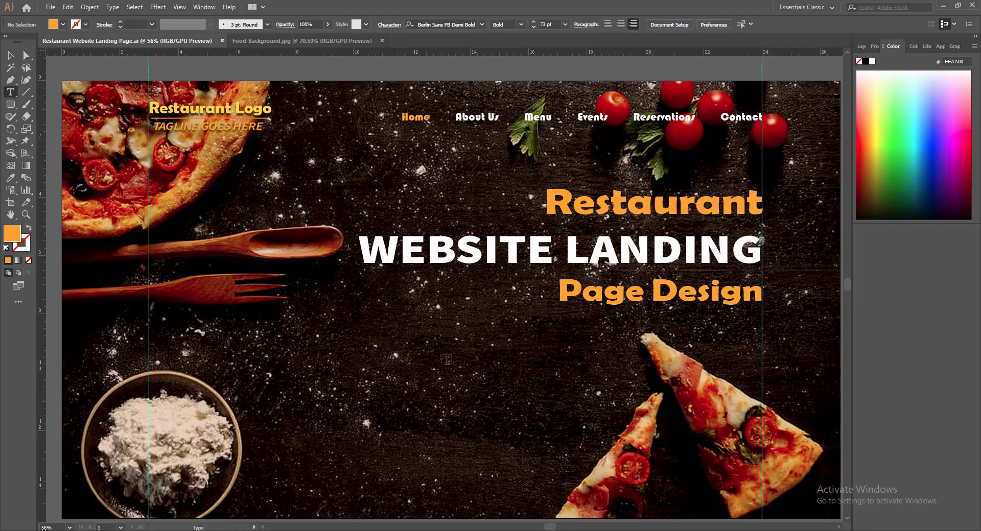
{"action": "left_click_drag", "start_coordinate": [430, 320], "coordinate": [766, 404]}
{"action": "left_click", "coordinate": [490, 24]}
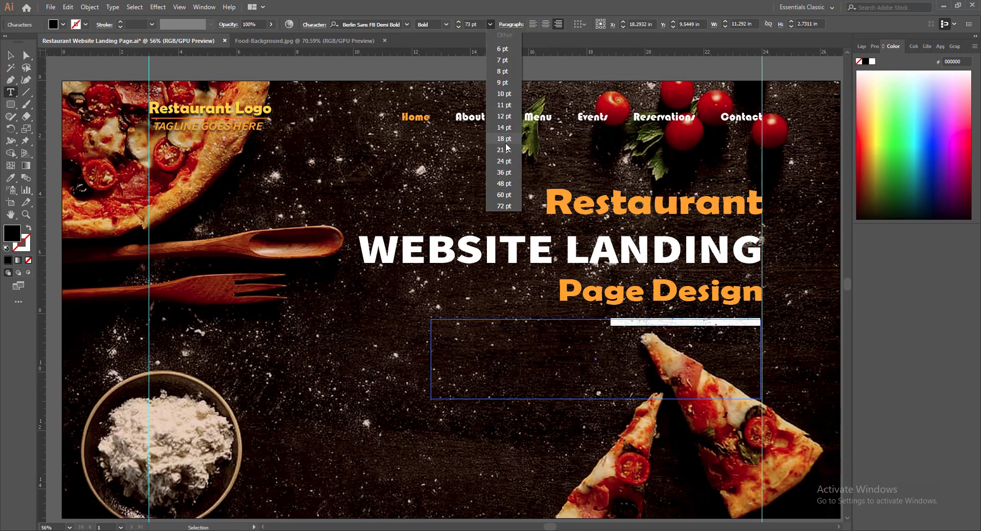
{"action": "left_click", "coordinate": [504, 161]}
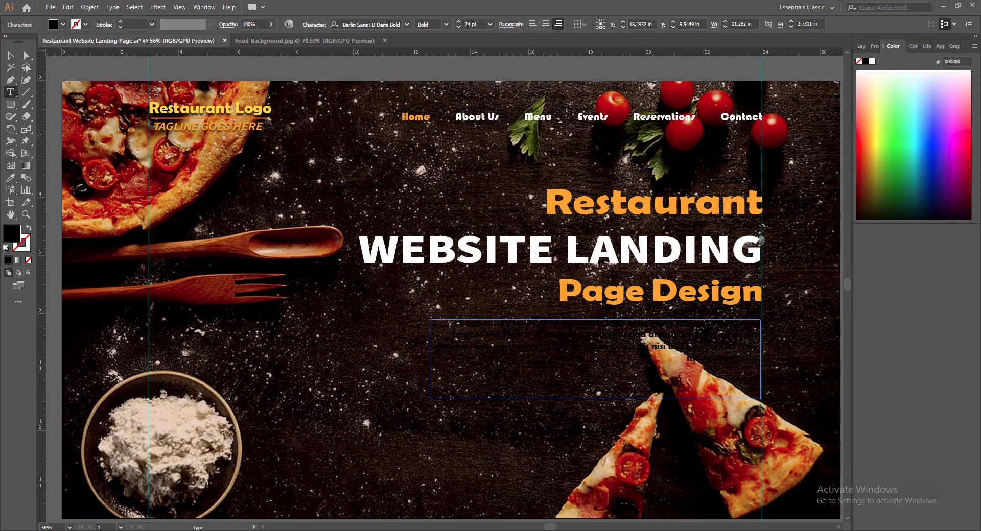
Color the whole Lorem Ipsum paragraph white (ffffff), align it right and finish editing the text.
{"action": "key", "text": "ctrl+a"}
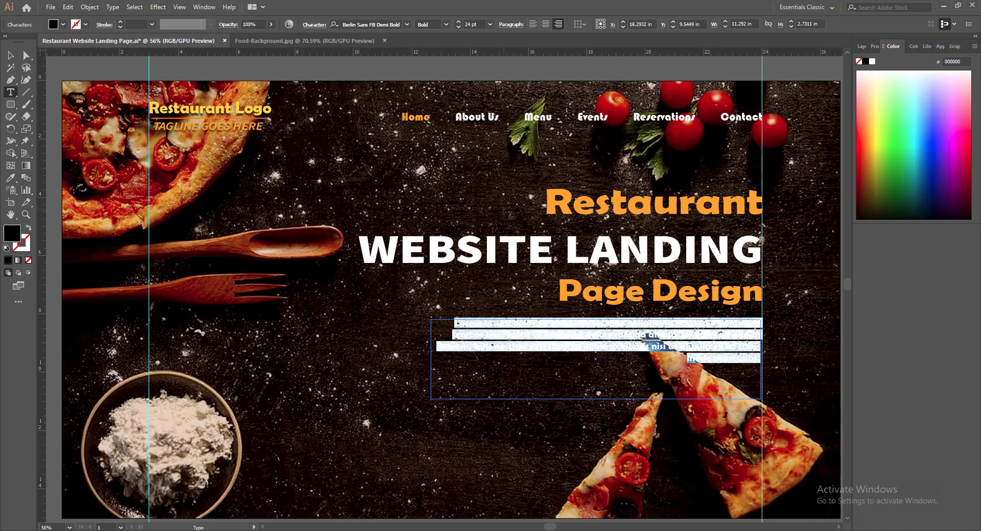
{"action": "left_click", "coordinate": [545, 24]}
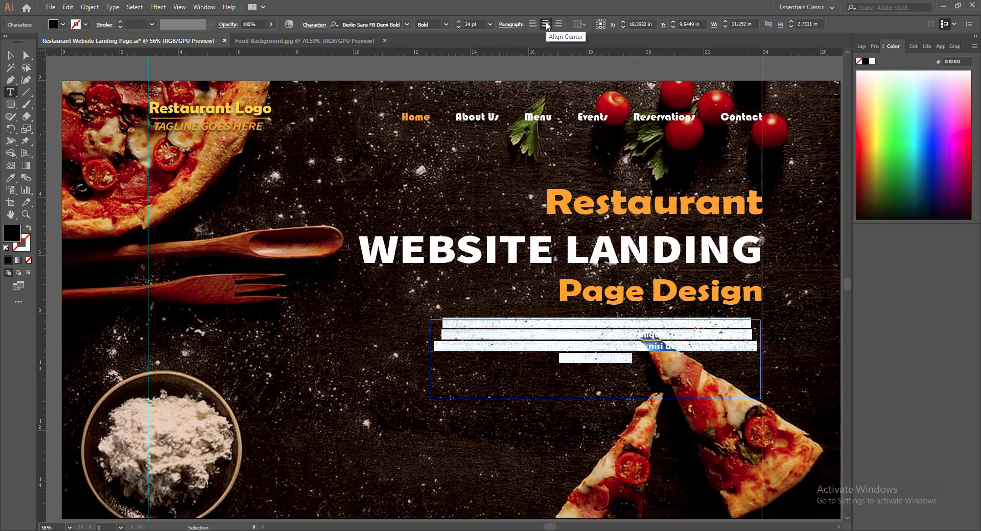
{"action": "double_click", "coordinate": [11, 235]}
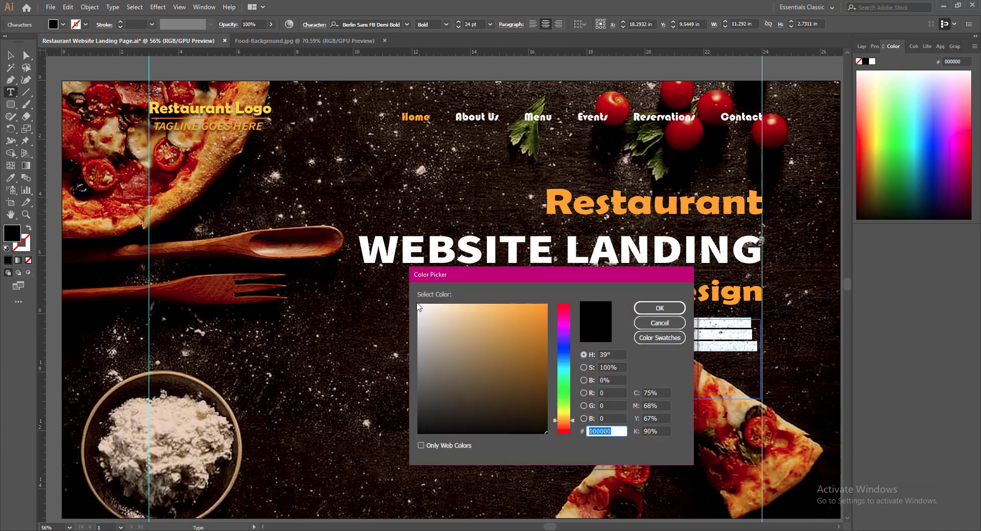
{"action": "type", "text": "ffffff"}
{"action": "left_click", "coordinate": [660, 308]}
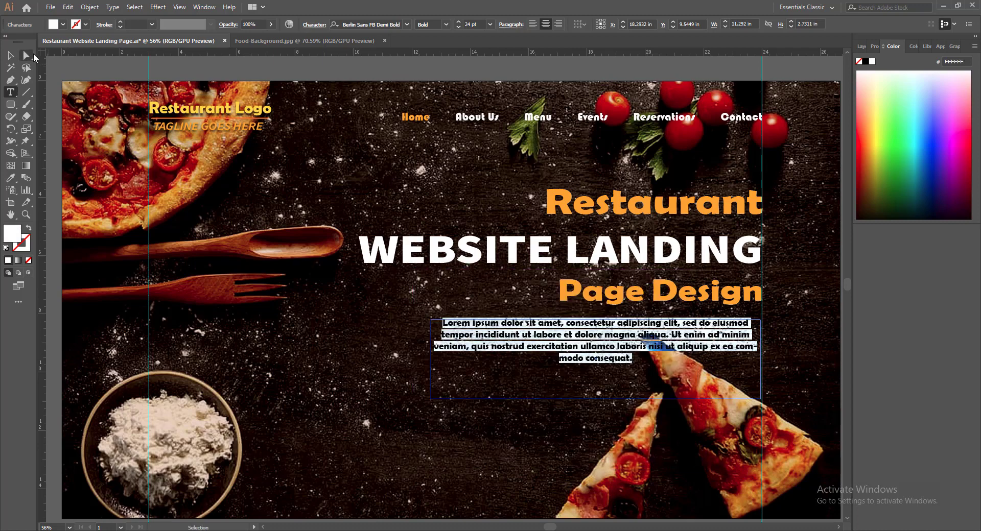
{"action": "left_click", "coordinate": [558, 24]}
{"action": "key", "text": "Escape"}
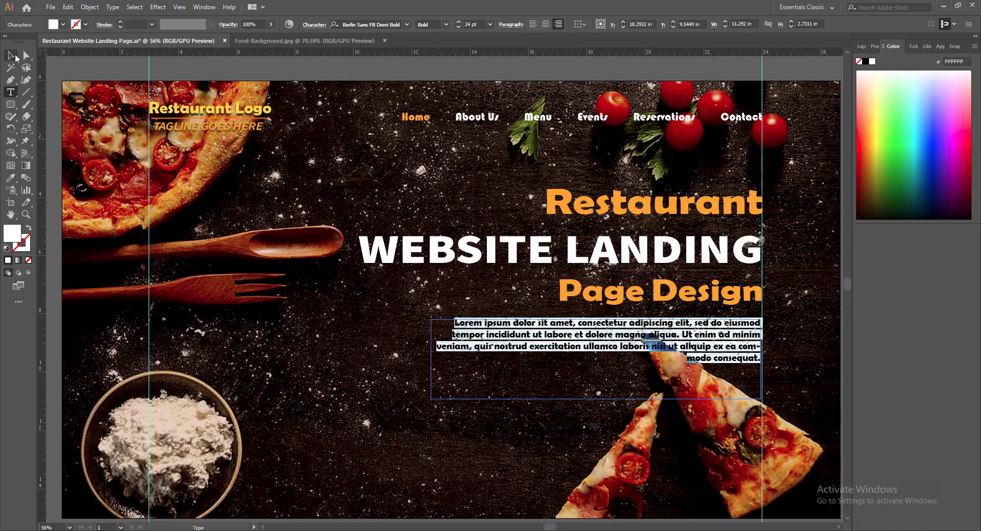
Shorten the paragraph's text frame to fit its lines and widen it leftward to about 13.88 in, matching the heading's width.
{"action": "left_click_drag", "start_coordinate": [596, 399], "coordinate": [596, 364]}
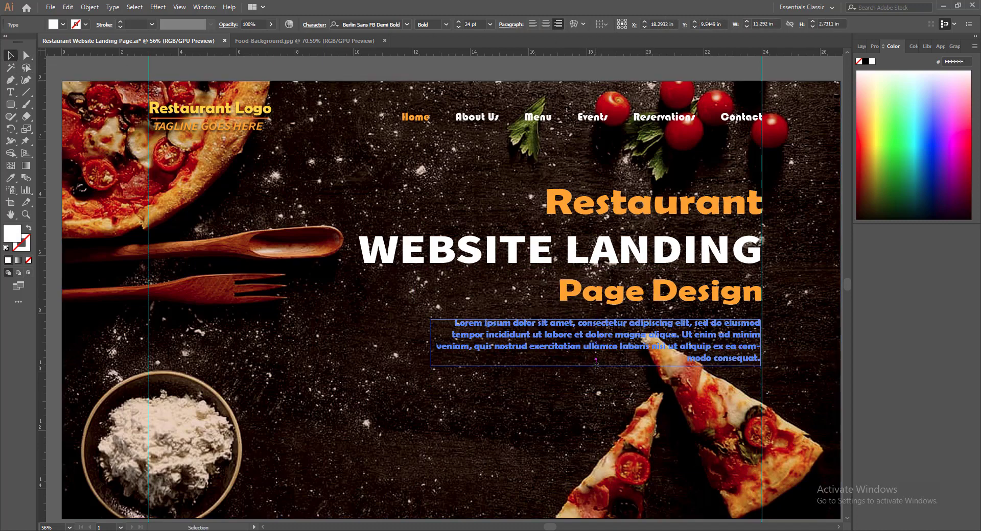
{"action": "left_click_drag", "start_coordinate": [430, 341], "coordinate": [355, 346]}
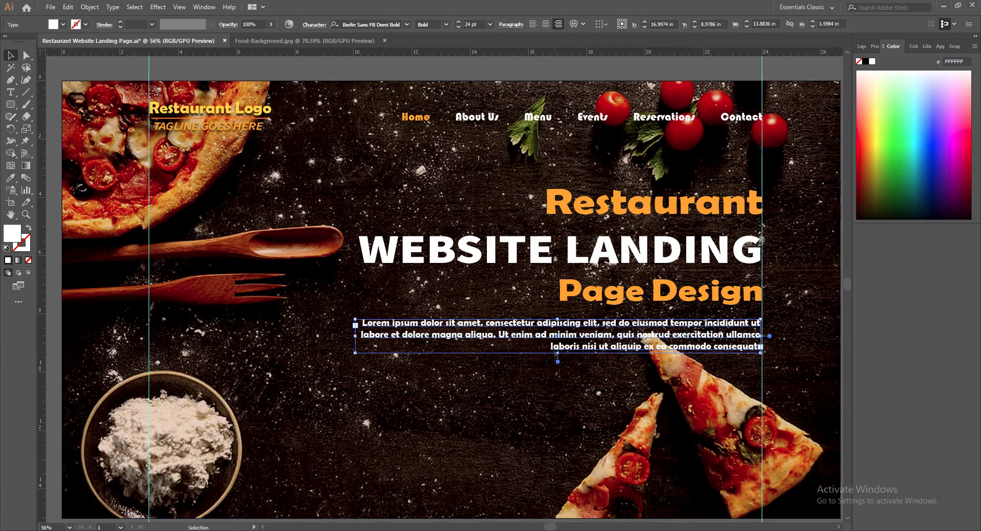
{"action": "left_click", "coordinate": [746, 511]}
Reduce the Lorem Ipsum paragraph's font size to 21 pt.
{"action": "left_click", "coordinate": [368, 335]}
{"action": "left_click", "coordinate": [459, 27]}
{"action": "left_click", "coordinate": [458, 26]}
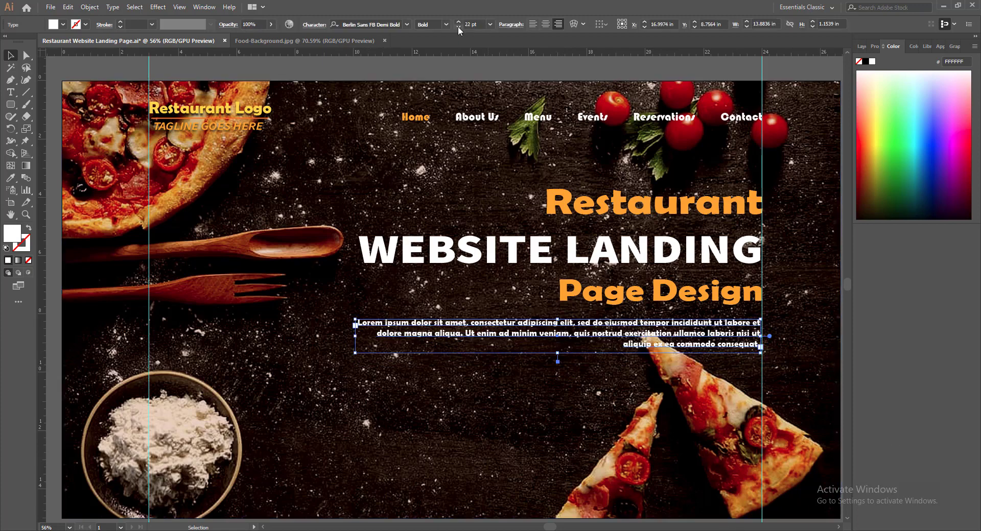
{"action": "left_click", "coordinate": [458, 26]}
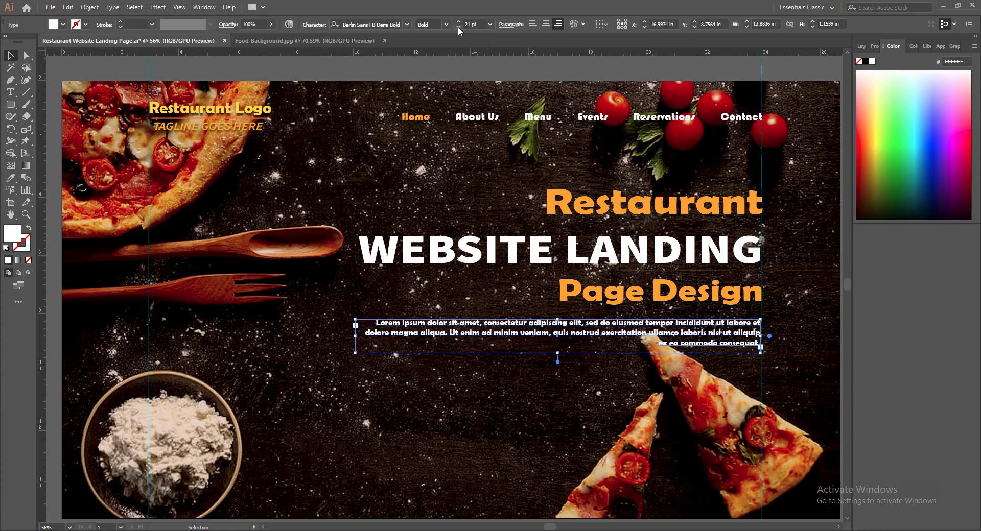
Change the Lorem Ipsum paragraph's font to Source Sans Variable in the Regular style.
{"action": "left_click", "coordinate": [503, 65]}
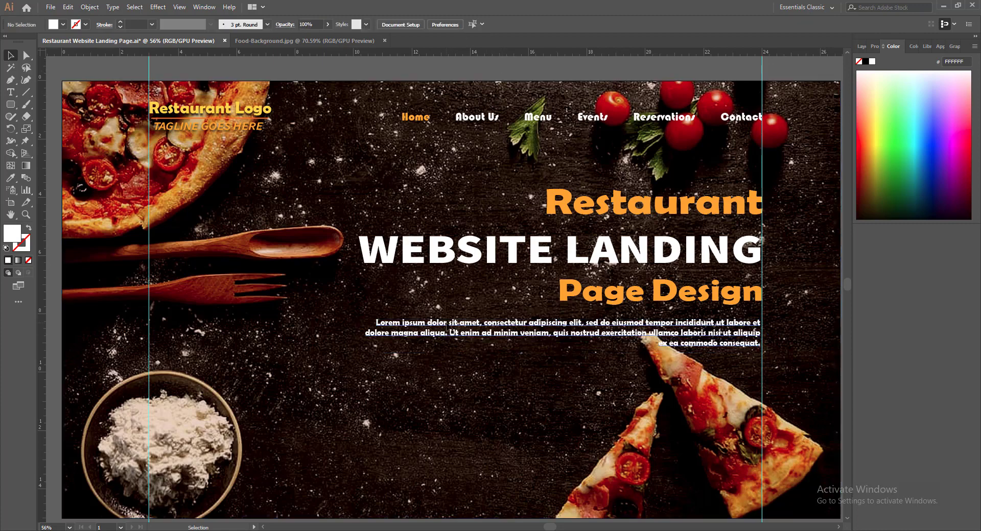
{"action": "left_click", "coordinate": [511, 332]}
{"action": "left_click", "coordinate": [445, 24]}
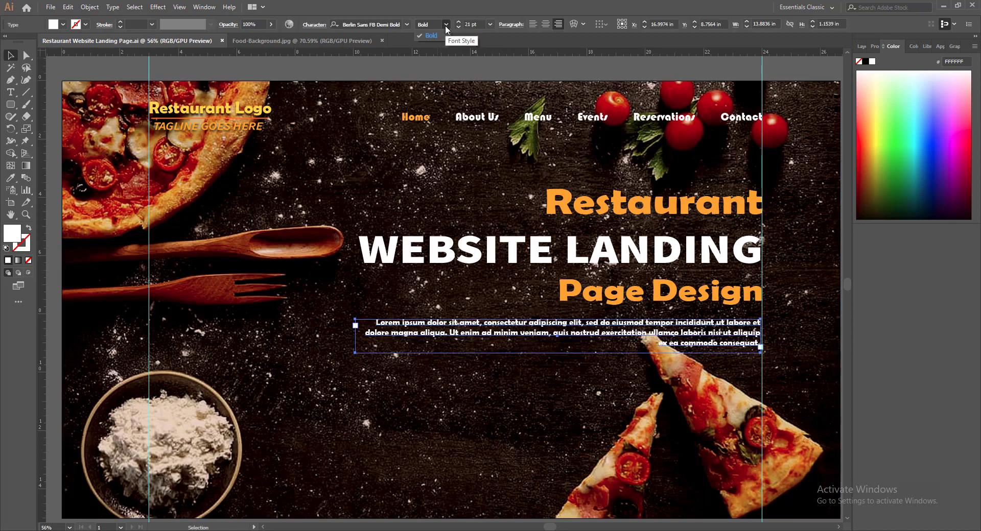
{"action": "left_click", "coordinate": [446, 27]}
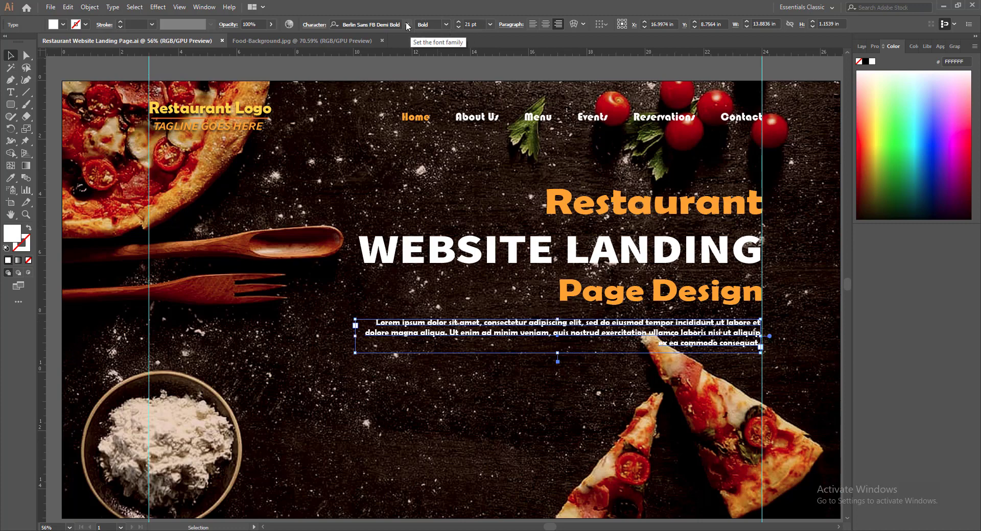
{"action": "left_click", "coordinate": [407, 25]}
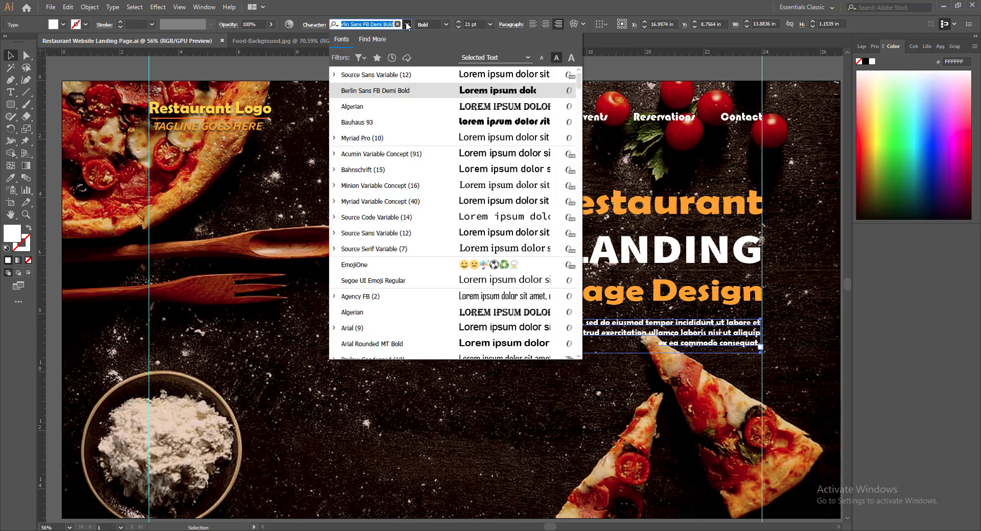
{"action": "left_click", "coordinate": [399, 75]}
{"action": "left_click", "coordinate": [464, 24]}
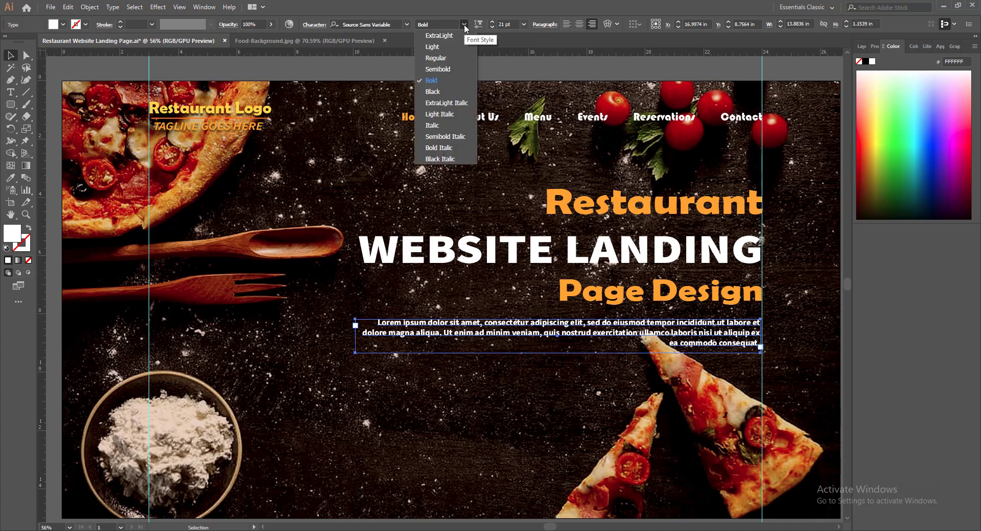
{"action": "left_click", "coordinate": [443, 63]}
{"action": "left_click", "coordinate": [449, 69]}
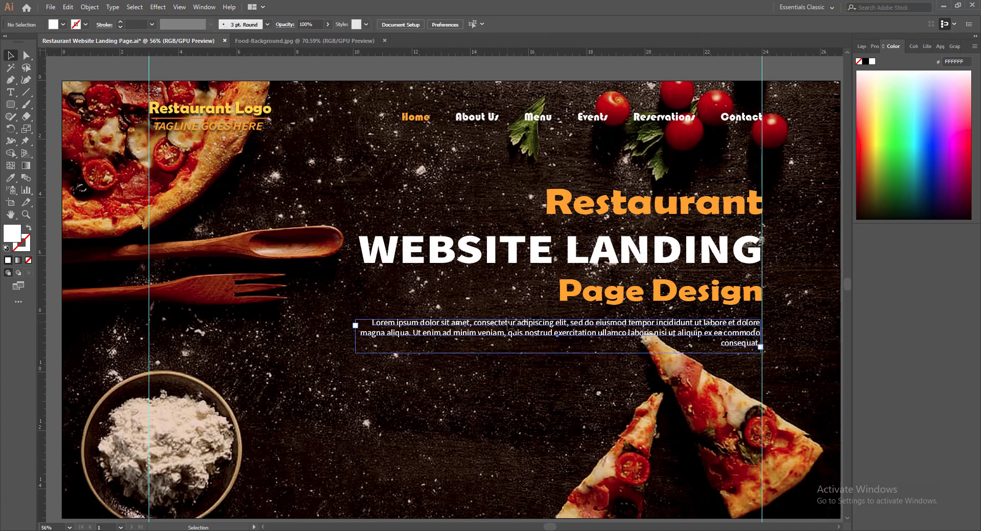
Increase the Lorem Ipsum paragraph's font size to 22 pt and narrow its text frame from the left to about 12.88 in.
{"action": "left_click", "coordinate": [557, 329]}
{"action": "left_click", "coordinate": [492, 22]}
{"action": "left_click", "coordinate": [501, 70]}
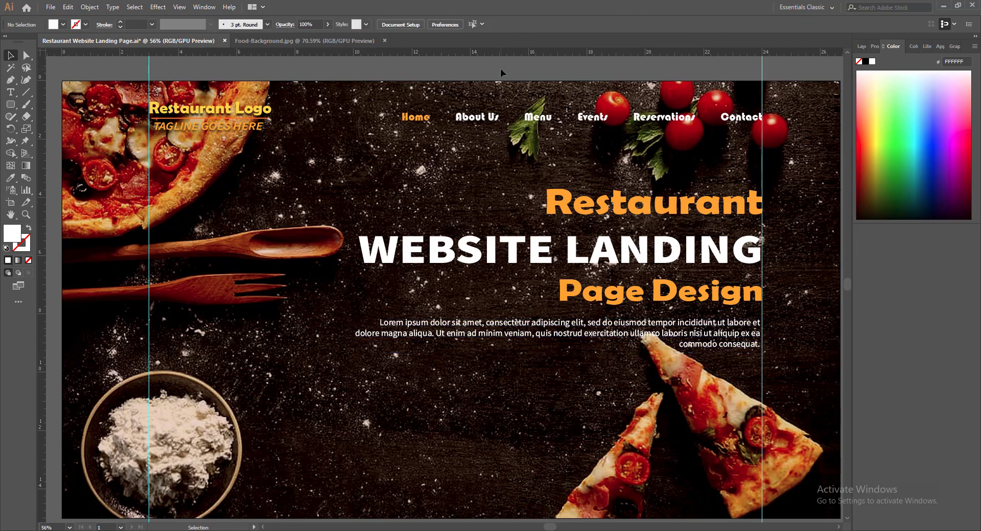
{"action": "left_click", "coordinate": [634, 329]}
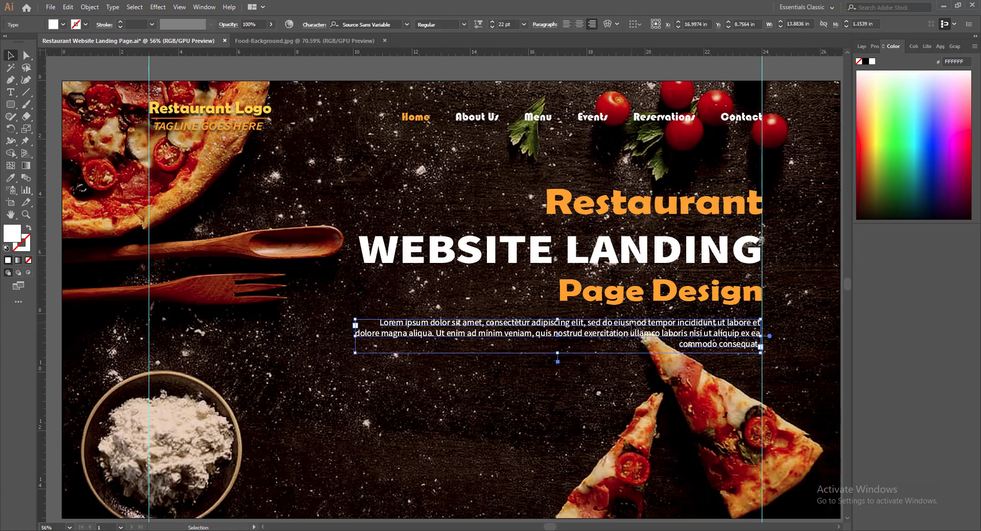
{"action": "left_click_drag", "start_coordinate": [356, 336], "coordinate": [387, 339]}
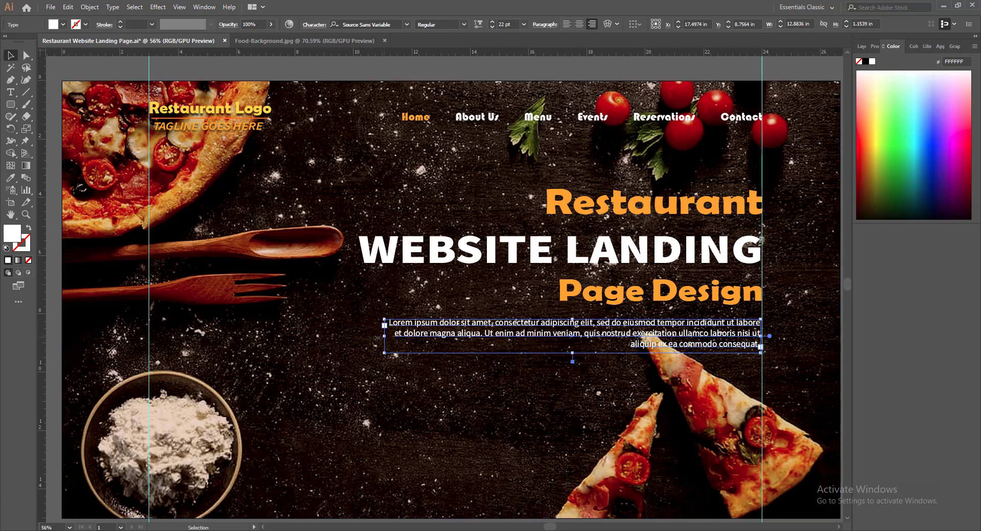
{"action": "left_click", "coordinate": [708, 63]}
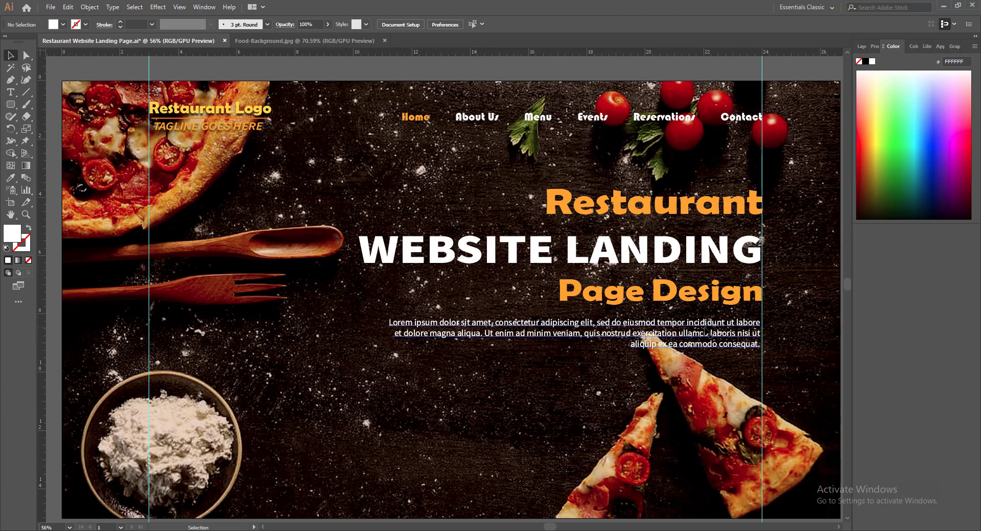
Move the Lorem Ipsum paragraph slightly lower beneath the heading and save the document.
{"action": "left_click_drag", "start_coordinate": [705, 333], "coordinate": [705, 336]}
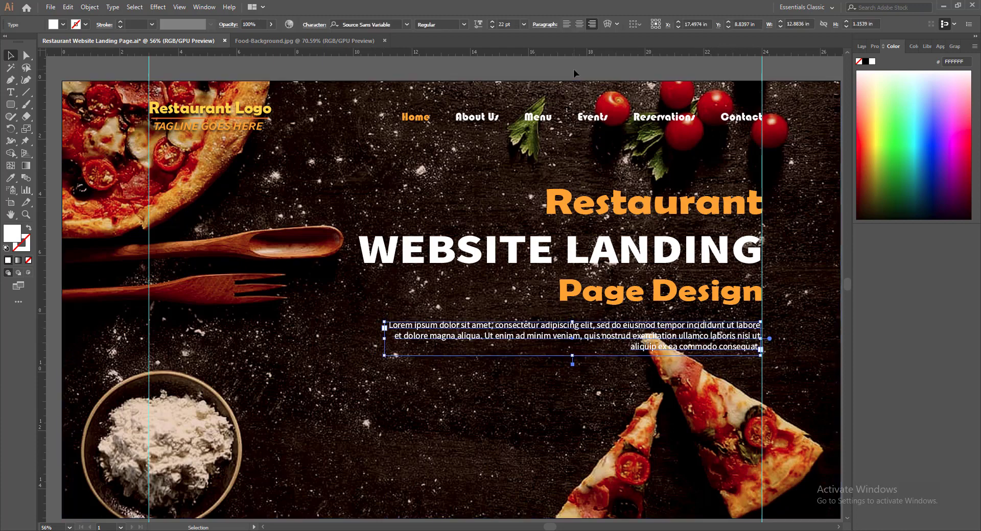
{"action": "left_click", "coordinate": [574, 69]}
{"action": "key", "text": "a"}
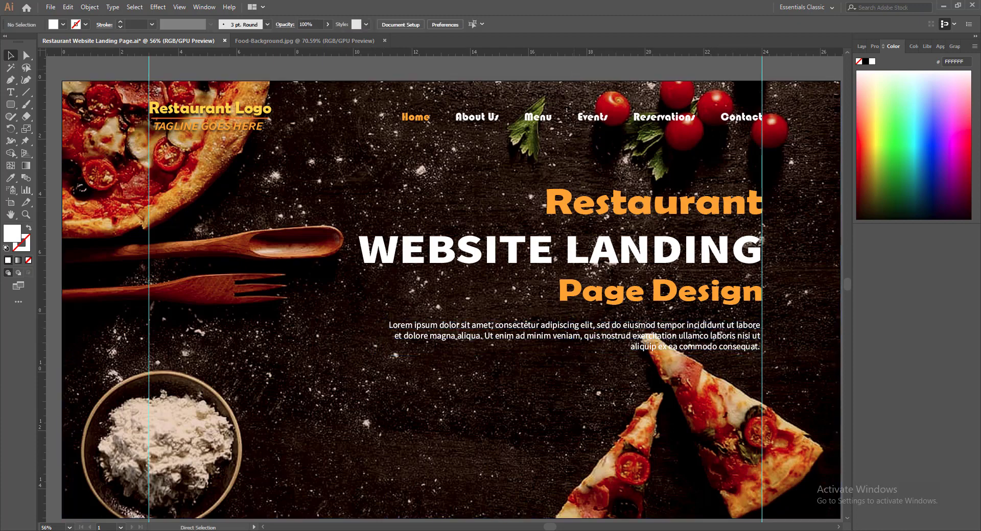
{"action": "key", "text": "ctrl+s"}
{"action": "key", "text": "v"}
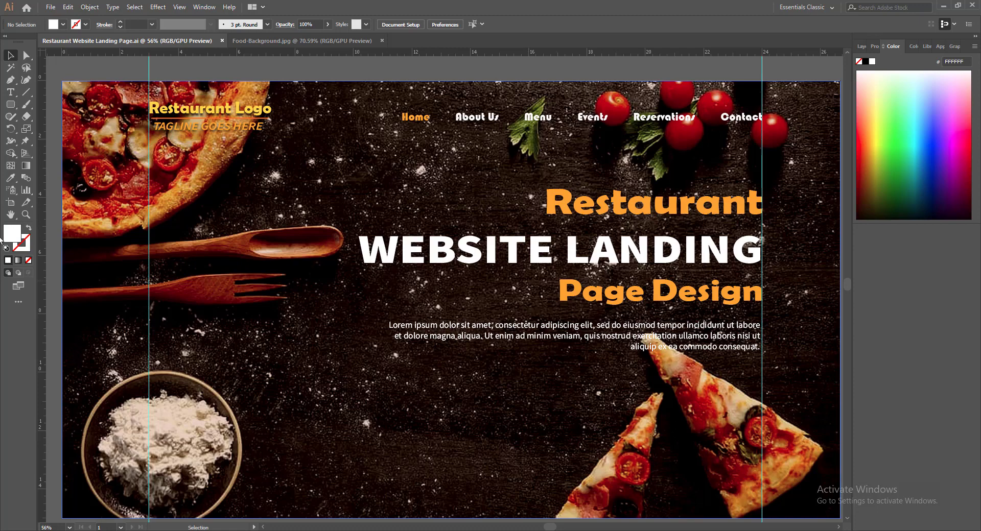
Draw a rounded rectangle about 4.13 by 1.61 in below the paragraph and fill it with the orange sampled from the Home menu item.
{"action": "left_click", "coordinate": [11, 104]}
{"action": "mouse_move", "coordinate": [469, 379]}
{"action": "left_mouse_down"}
{"action": "mouse_move", "coordinate": [587, 434]}
{"action": "mouse_move", "coordinate": [588, 424]}
{"action": "left_mouse_up"}
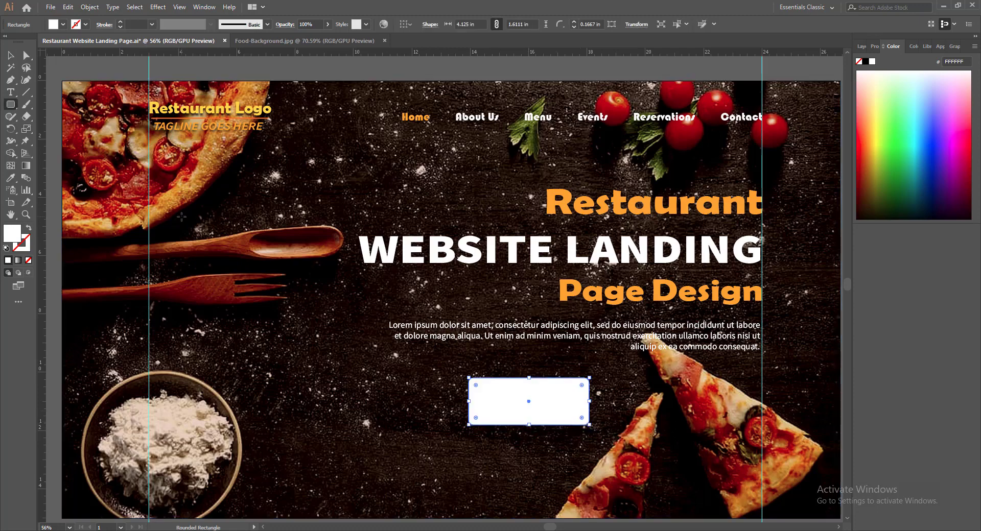
{"action": "left_click", "coordinate": [10, 178]}
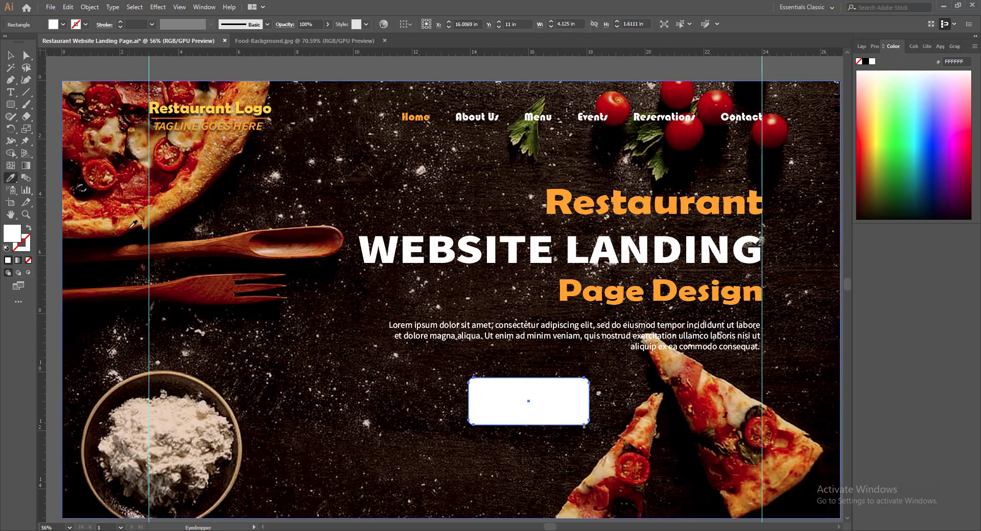
{"action": "left_click", "coordinate": [403, 115]}
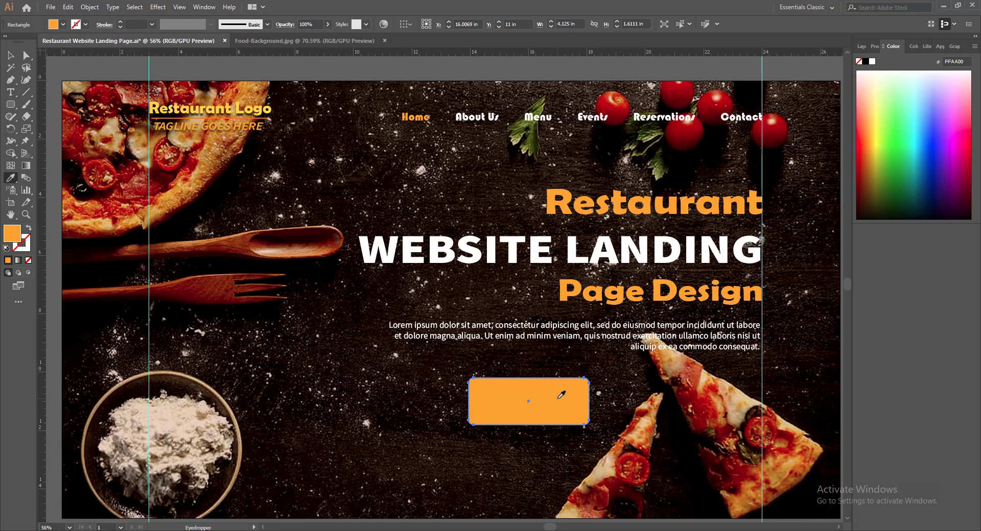
{"action": "left_click", "coordinate": [10, 55]}
{"action": "double_click", "coordinate": [12, 233]}
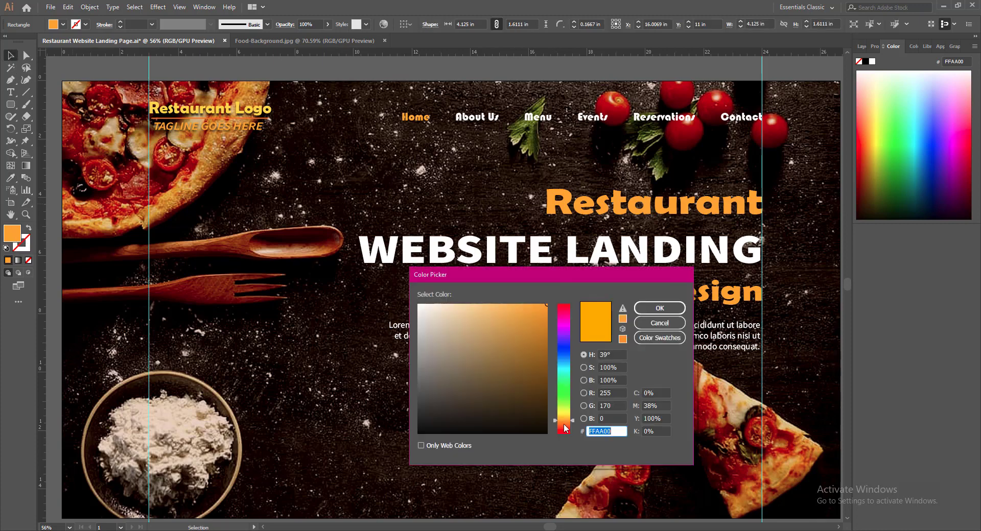
{"action": "left_click", "coordinate": [654, 324]}
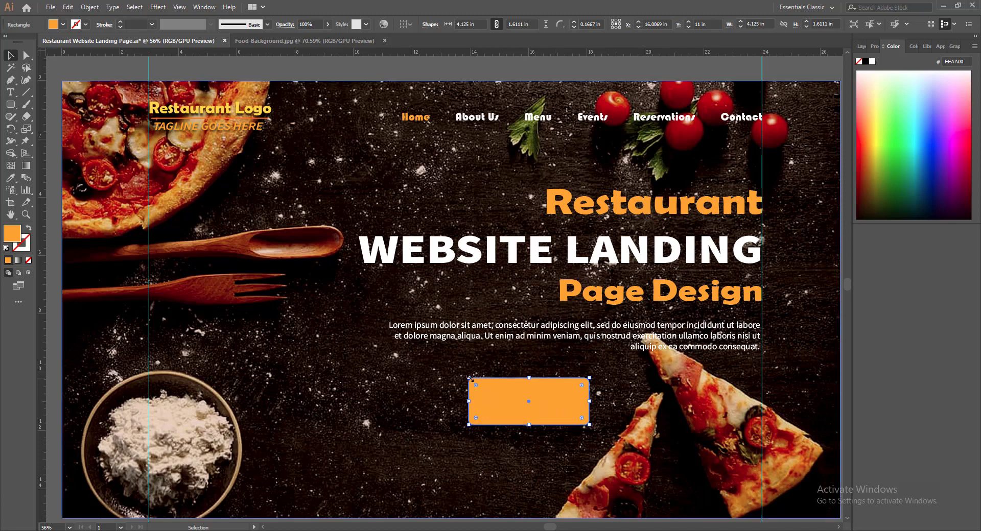
Shrink the orange rectangle to about 2.84 by 1.11 in with a 0.25 in corner radius, beneath the paragraph's right end.
{"action": "left_click_drag", "start_coordinate": [468, 378], "coordinate": [475, 390]}
{"action": "left_click_drag", "start_coordinate": [542, 409], "coordinate": [723, 386]}
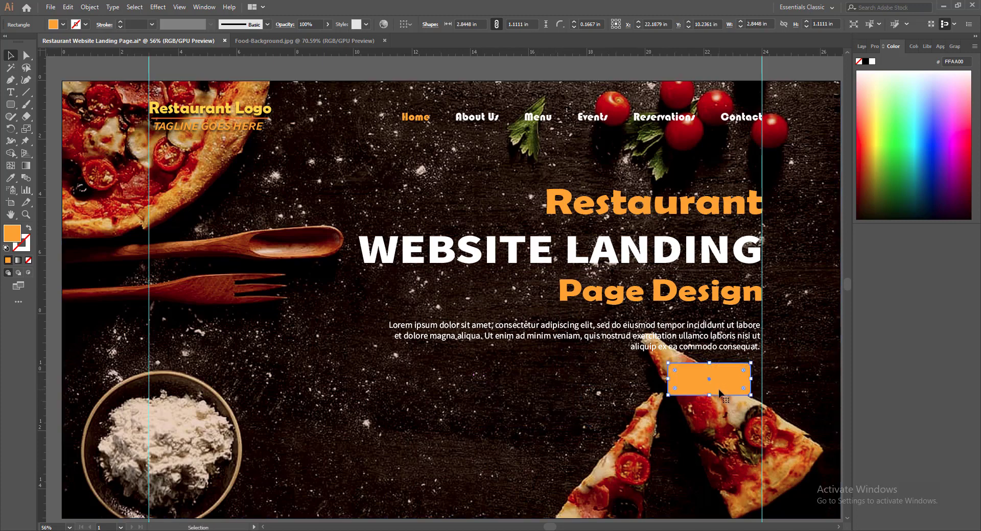
{"action": "left_click", "coordinate": [574, 21]}
Change the rectangle's fill to FF9100 and align its right edge with the right vertical guide.
{"action": "double_click", "coordinate": [12, 236]}
{"action": "left_click", "coordinate": [567, 423]}
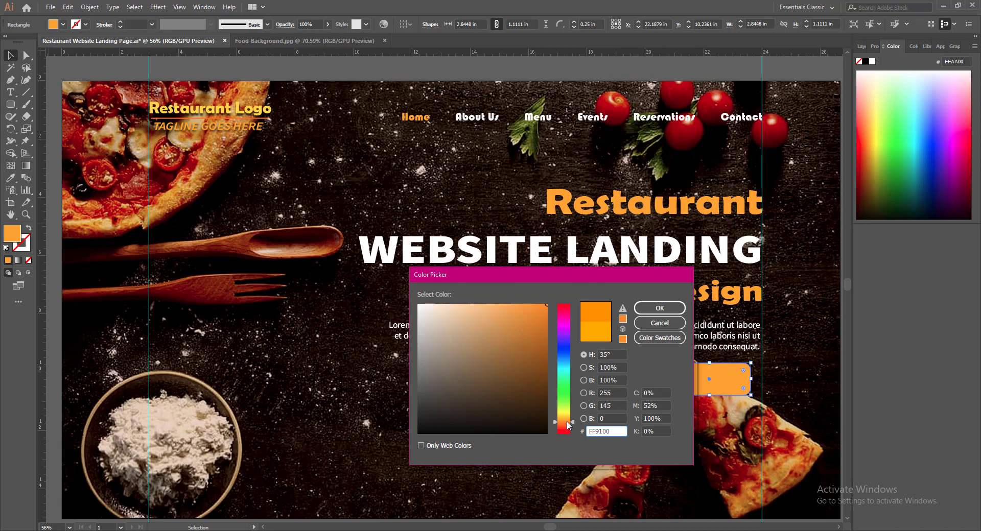
{"action": "left_click", "coordinate": [659, 307]}
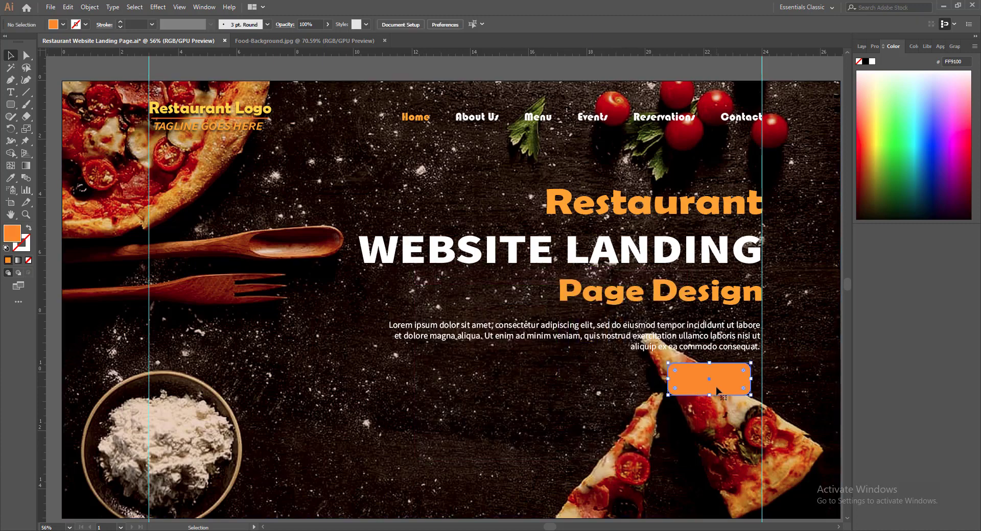
{"action": "left_click_drag", "start_coordinate": [723, 388], "coordinate": [731, 388]}
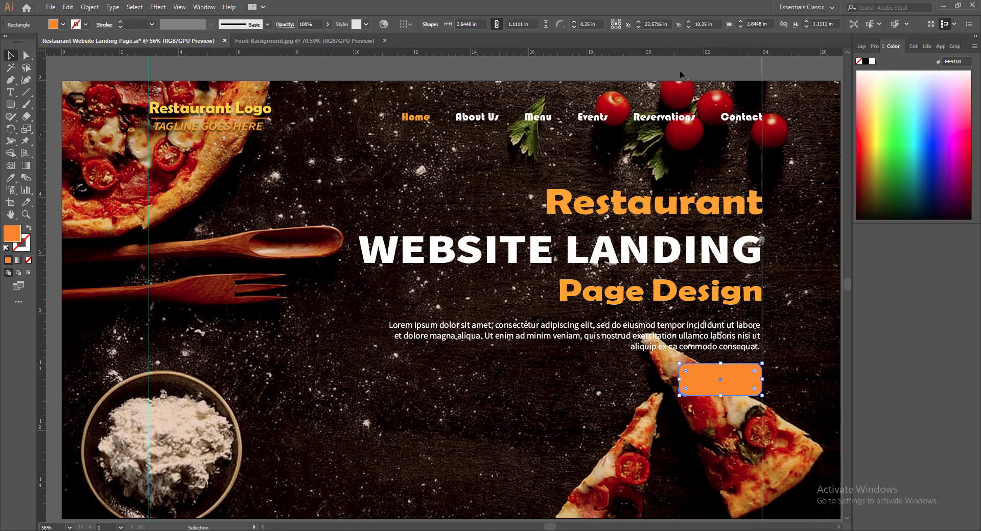
{"action": "left_click", "coordinate": [680, 69]}
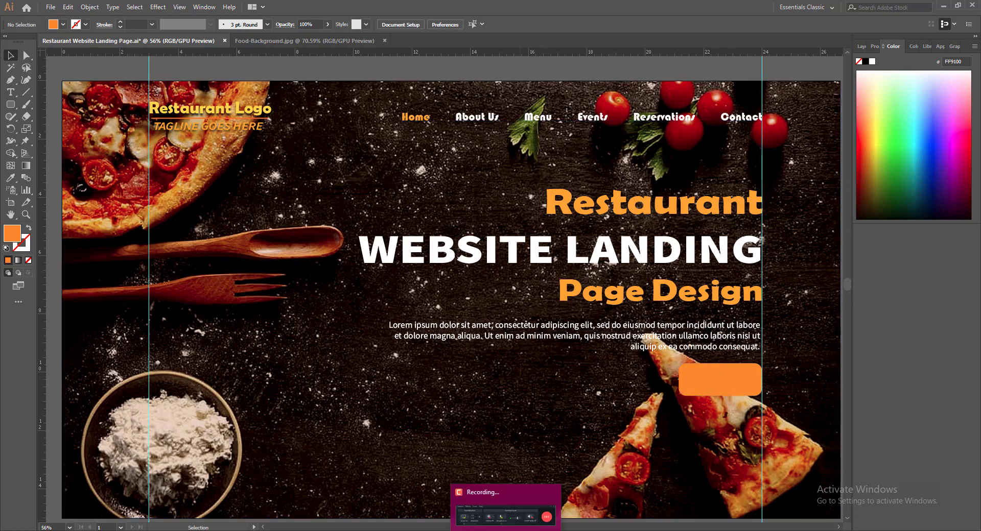
Copy the About Us menu text and paste it as a new text object on the orange rectangle.
{"action": "left_click", "coordinate": [475, 122]}
{"action": "double_click", "coordinate": [475, 120]}
{"action": "left_click_drag", "start_coordinate": [455, 117], "coordinate": [499, 117]}
{"action": "key", "text": "ctrl+c"}
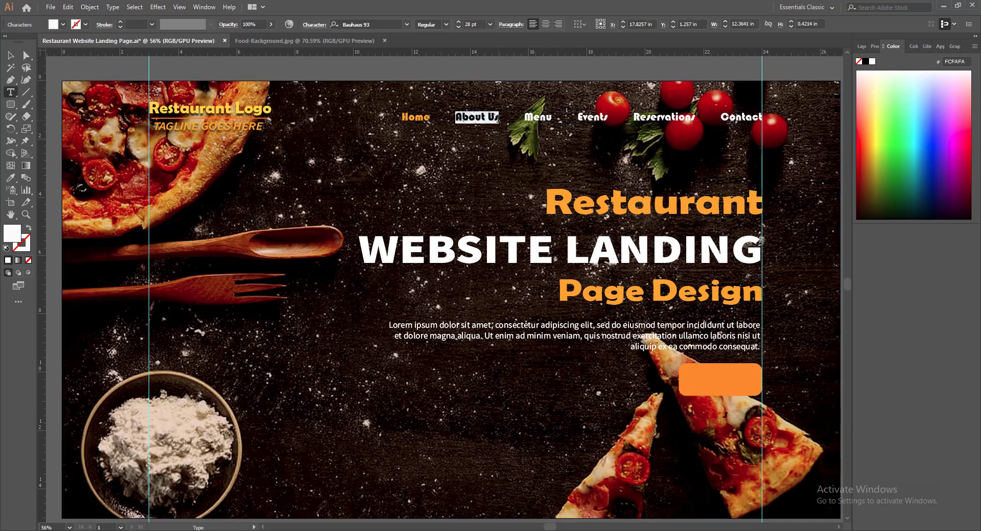
{"action": "key", "text": "t"}
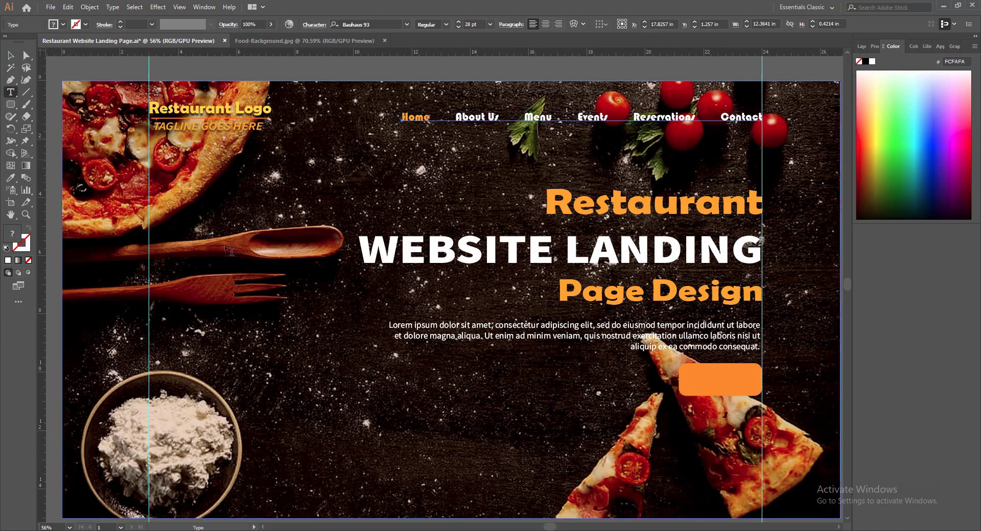
{"action": "left_click", "coordinate": [691, 377]}
{"action": "key", "text": "ctrl+v"}
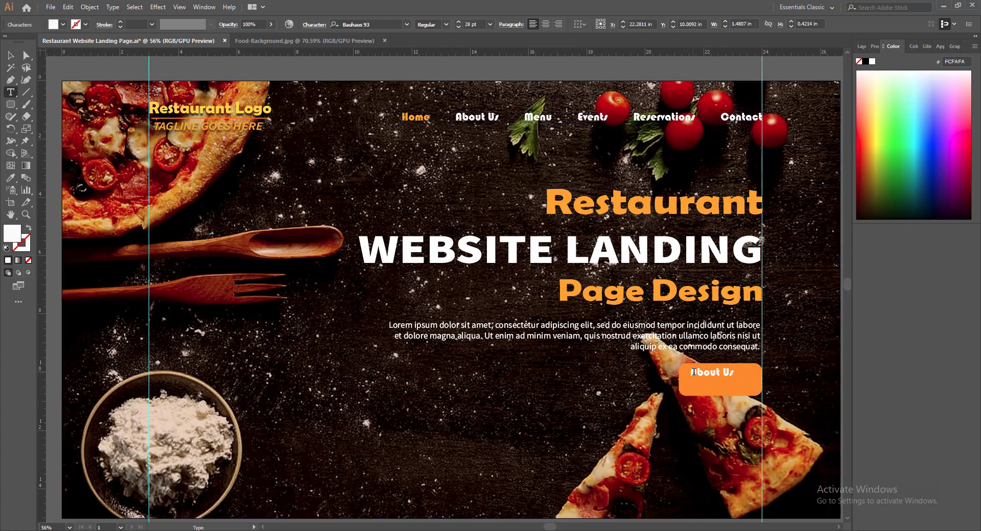
Replace the wording of the pasted text on the orange rectangle with BOOK MY TABLE.
{"action": "left_click_drag", "start_coordinate": [693, 373], "coordinate": [738, 372]}
{"action": "type", "text": "BOOK MY TABLE"}
{"action": "left_click", "coordinate": [10, 55]}
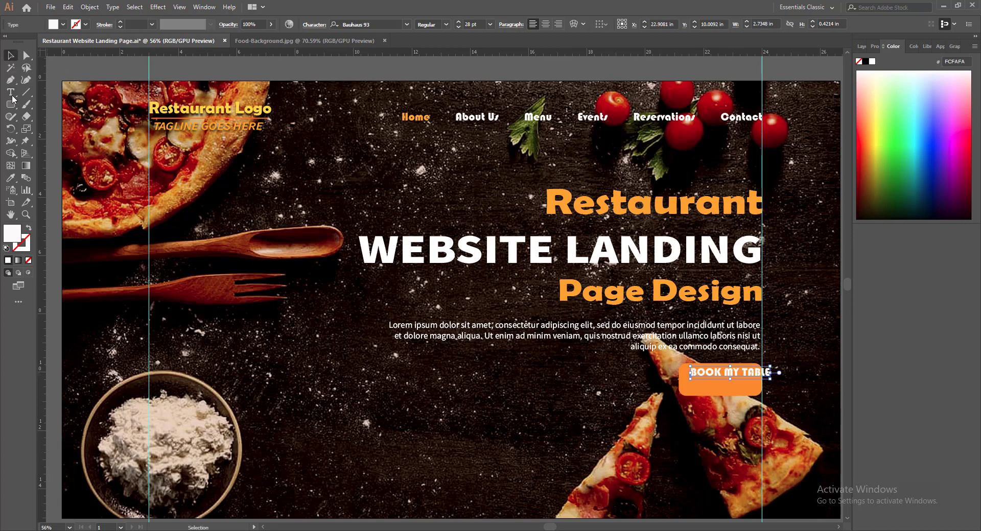
Move the BOOK MY TABLE text onto the middle of the orange rectangle and reduce its font size to 26 pt.
{"action": "mouse_move", "coordinate": [717, 372]}
{"action": "left_mouse_down"}
{"action": "mouse_move", "coordinate": [709, 382]}
{"action": "mouse_move", "coordinate": [717, 387]}
{"action": "left_mouse_up"}
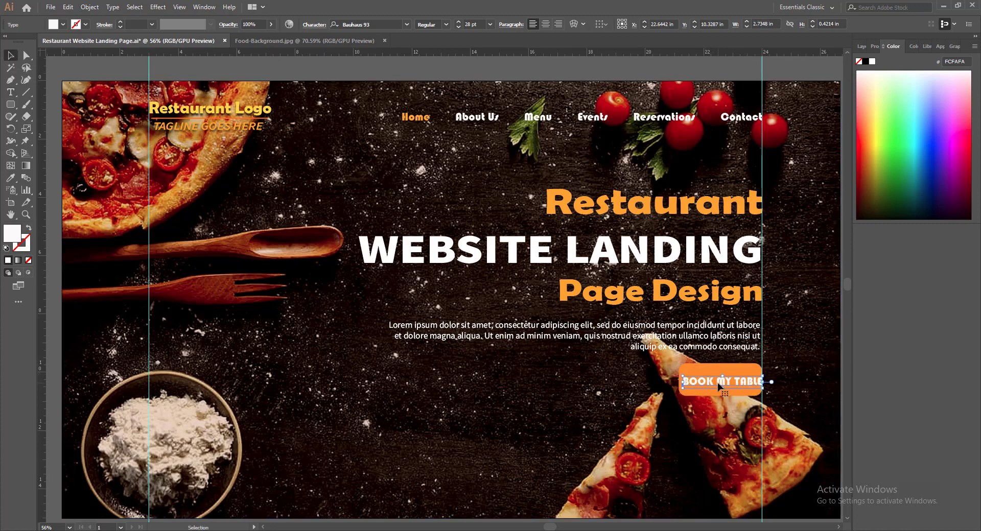
{"action": "left_click", "coordinate": [459, 27]}
{"action": "left_click", "coordinate": [459, 27]}
{"action": "key", "text": "Up"}
{"action": "key", "text": "Up"}
{"action": "key", "text": "Up"}
{"action": "key", "text": "Up"}
{"action": "key", "text": "Up"}
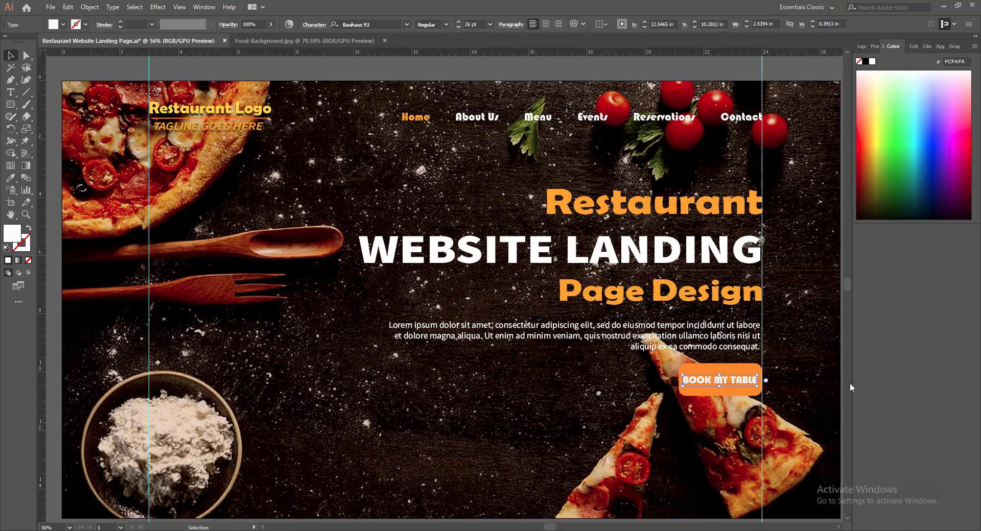
{"action": "left_click", "coordinate": [713, 71]}
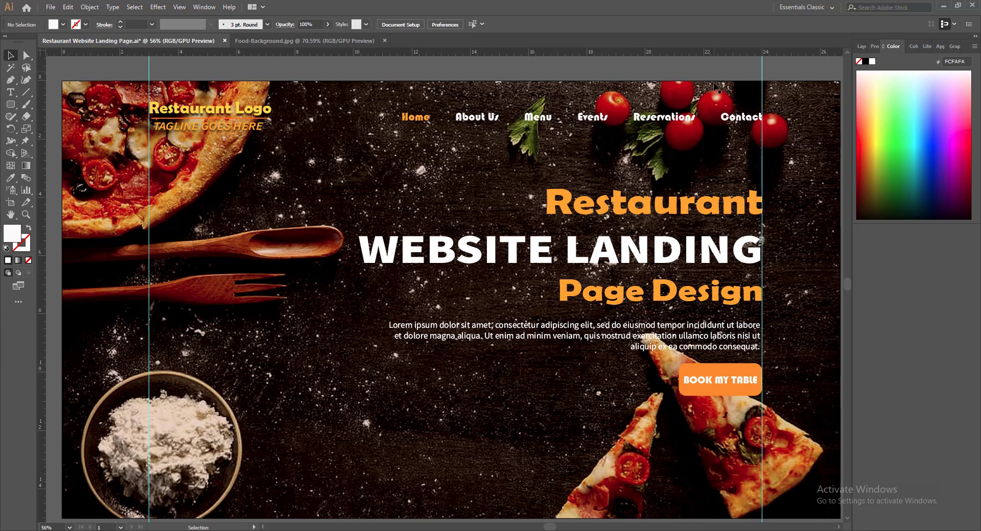
Fine-tune the BOOK MY TABLE text's position in small nudges to center it within the orange rectangle.
{"action": "left_click", "coordinate": [721, 380]}
{"action": "key", "text": "Up"}
{"action": "key", "text": "Up"}
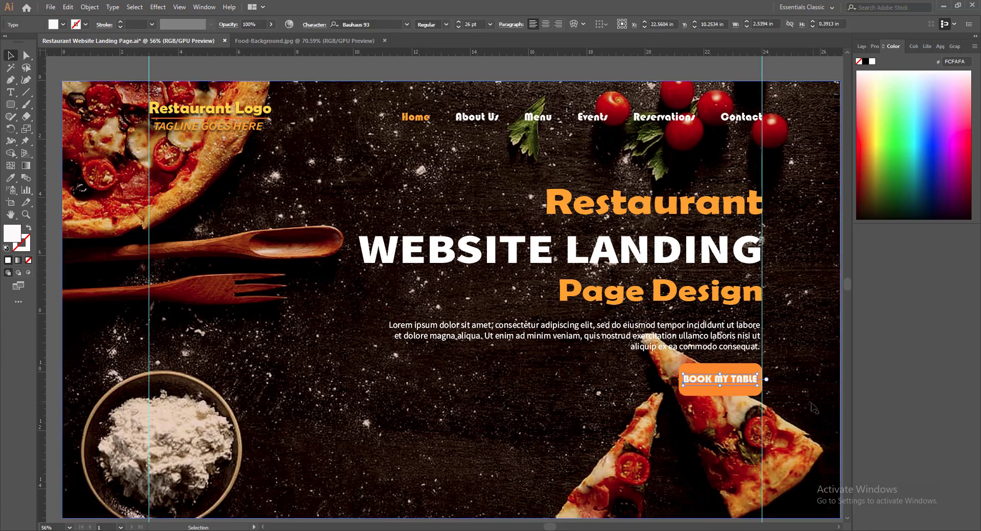
{"action": "key", "text": "Right"}
{"action": "key", "text": "Right"}
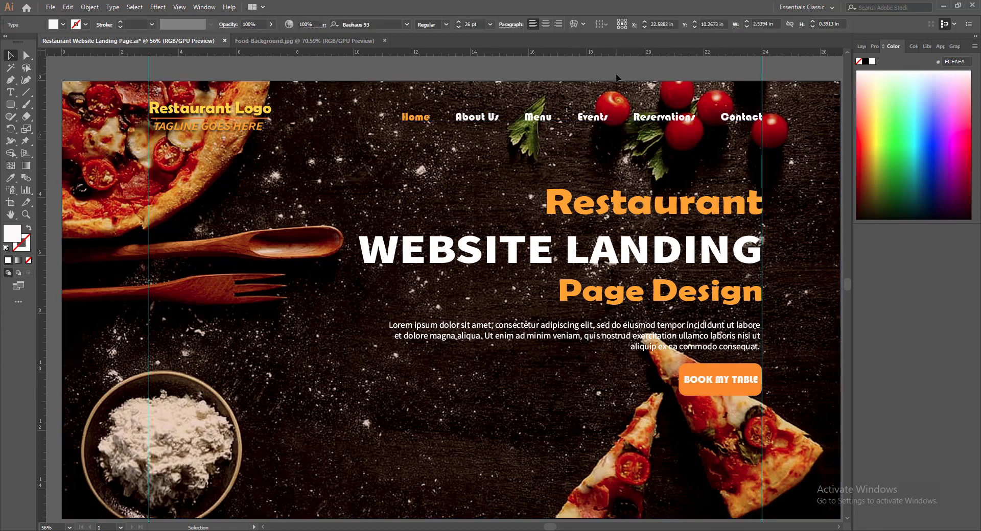
{"action": "key", "text": "Down"}
{"action": "key", "text": "Down"}
{"action": "key", "text": "Right"}
{"action": "left_click", "coordinate": [597, 65]}
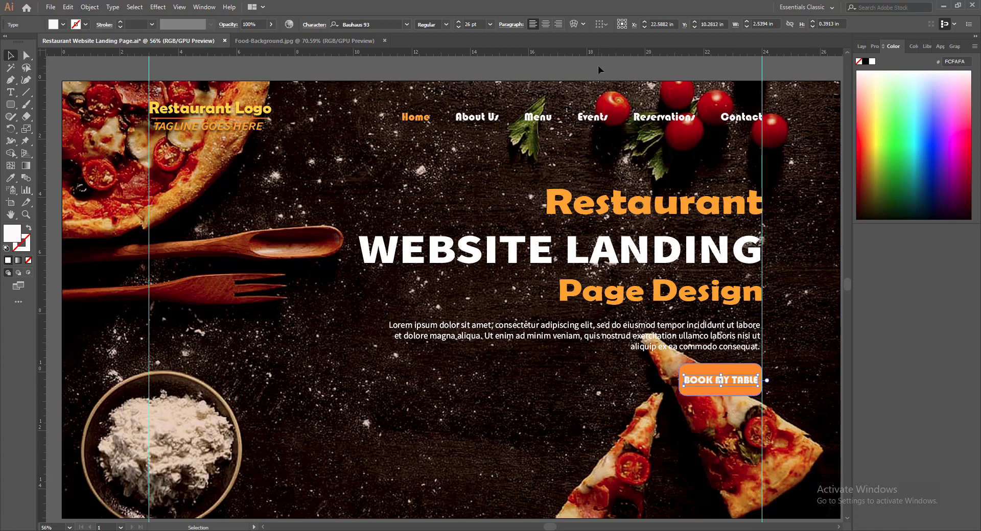
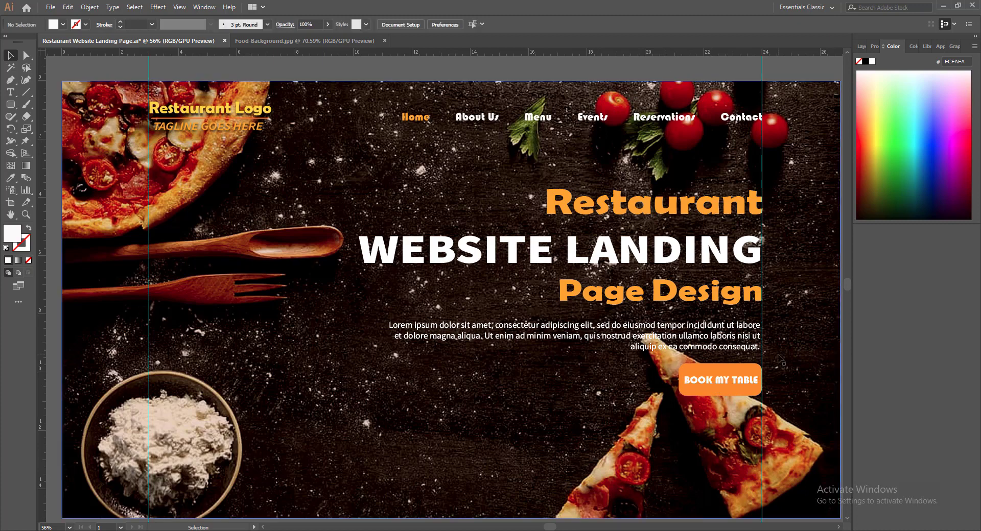
Change the fill of the BOOK MY TABLE button's rectangle to the deeper orange FF7F00.
{"action": "left_click", "coordinate": [729, 372]}
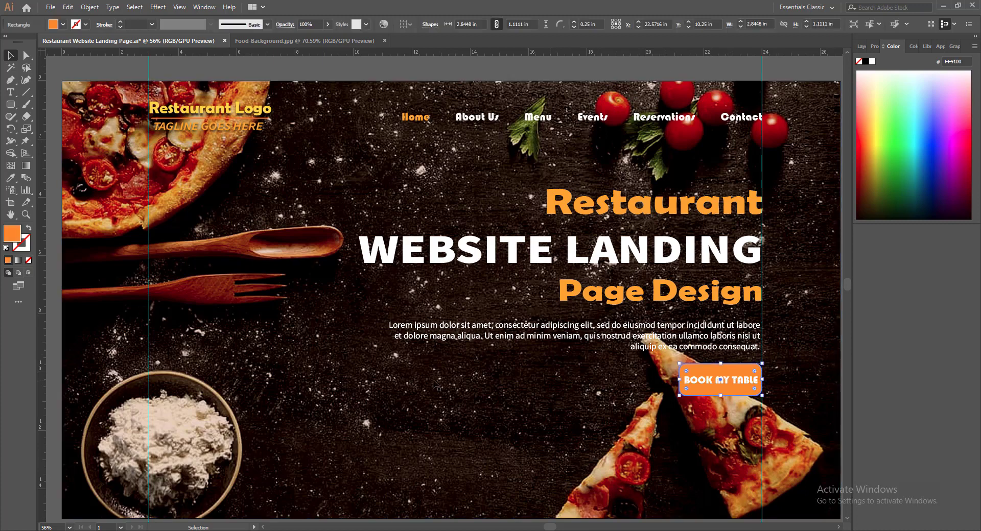
{"action": "double_click", "coordinate": [11, 233]}
{"action": "left_click_drag", "start_coordinate": [565, 426], "coordinate": [562, 423]}
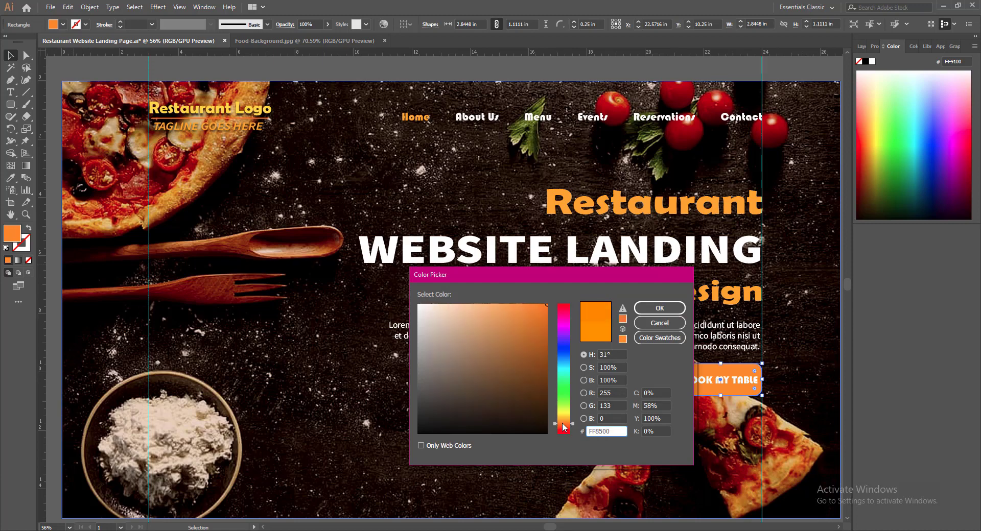
{"action": "left_click", "coordinate": [660, 308]}
{"action": "left_click", "coordinate": [508, 68]}
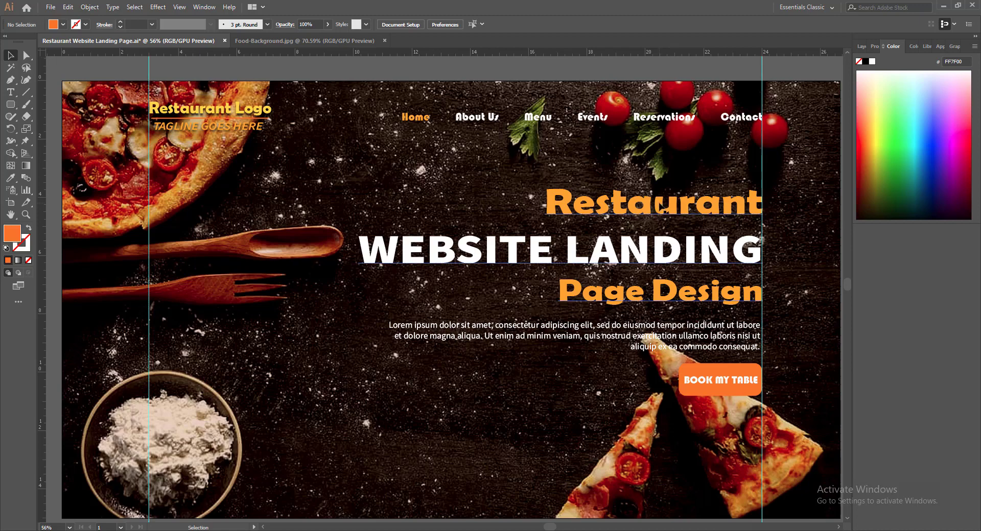
Try a one-step font size change on the BOOK MY TABLE button text.
{"action": "left_click", "coordinate": [720, 380]}
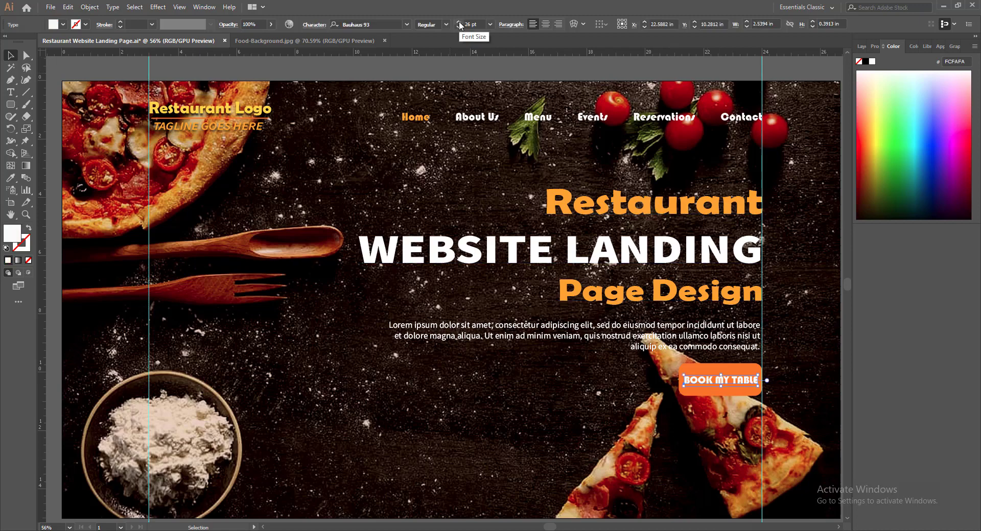
{"action": "left_click", "coordinate": [459, 24]}
{"action": "left_click", "coordinate": [459, 27]}
{"action": "left_click", "coordinate": [484, 71]}
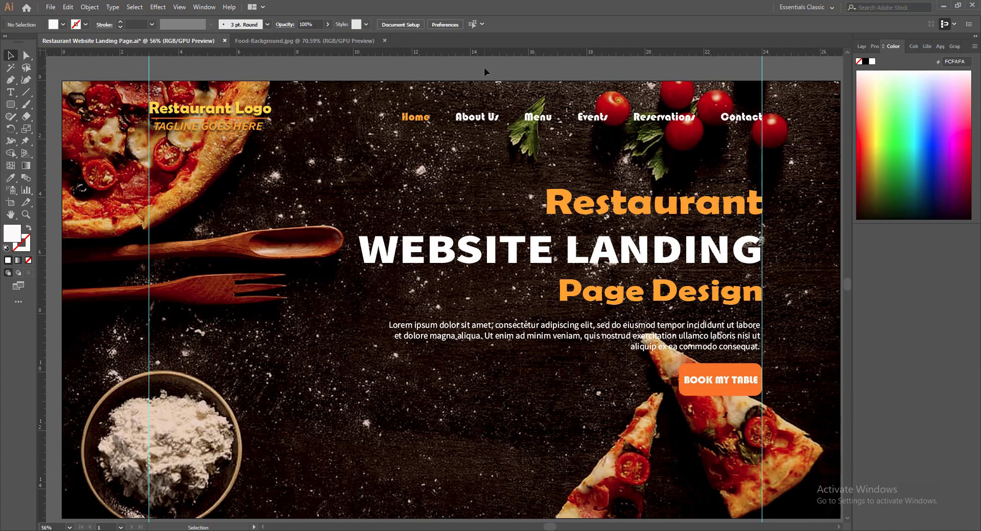
{"action": "left_click", "coordinate": [706, 379]}
{"action": "left_click", "coordinate": [575, 69]}
Draw a white rectangle about 24 in wide along the artboard's bottom edge and reduce its height to about 3.7 in.
{"action": "scroll", "coordinate": [594, 231], "scroll_direction": "down", "scroll_amount": 1}
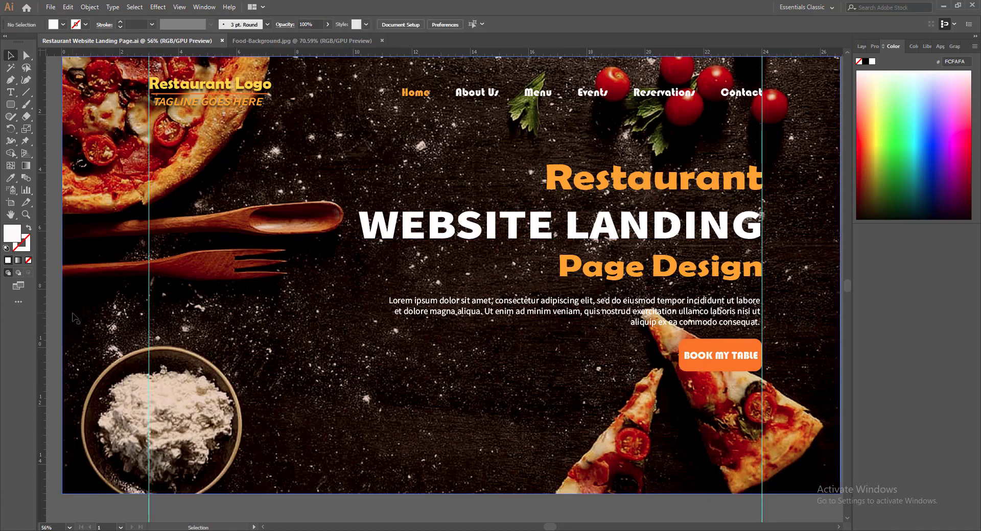
{"action": "left_click", "coordinate": [10, 104]}
{"action": "left_click_drag", "start_coordinate": [62, 375], "coordinate": [762, 493]}
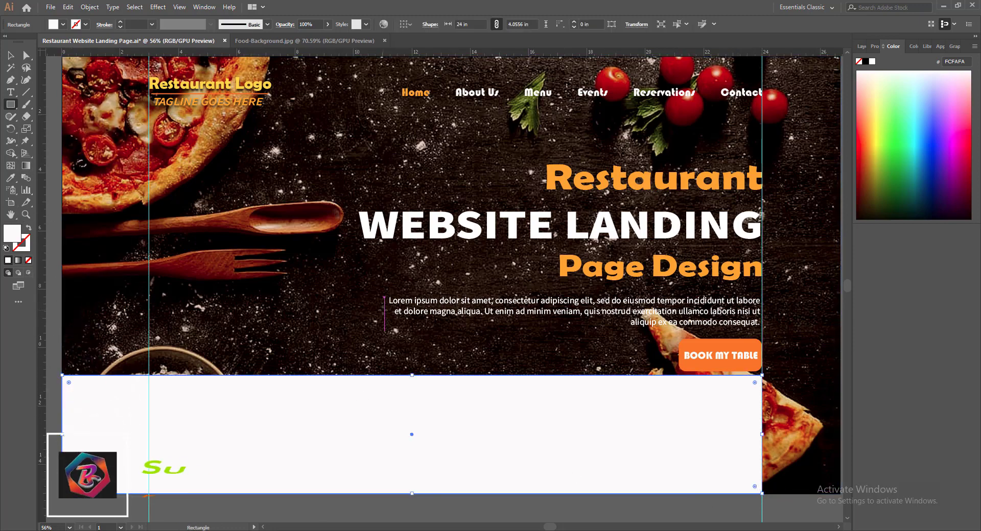
{"action": "key", "text": "v"}
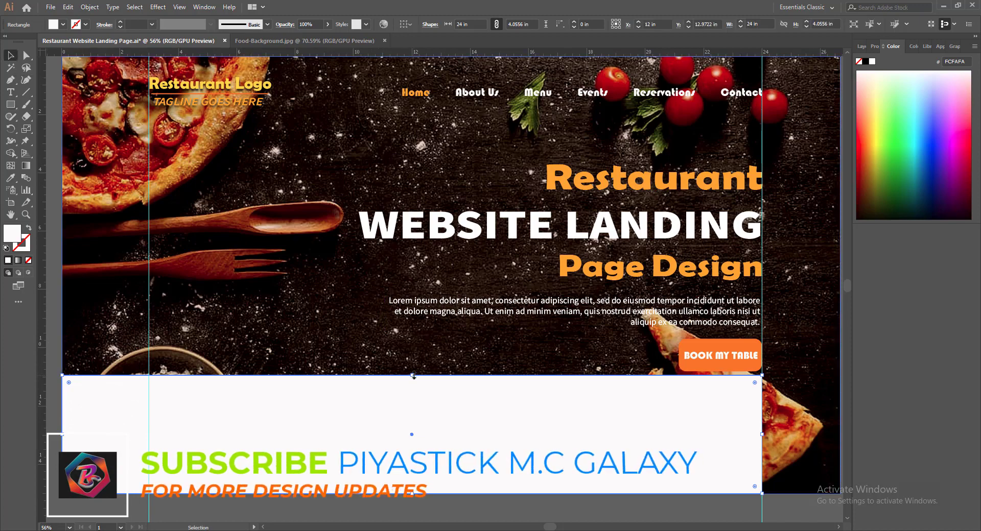
{"action": "left_click_drag", "start_coordinate": [412, 376], "coordinate": [412, 385]}
Move the heading, the description and the BOOK MY TABLE button up together by about 0.38 in.
{"action": "left_click", "coordinate": [587, 268]}
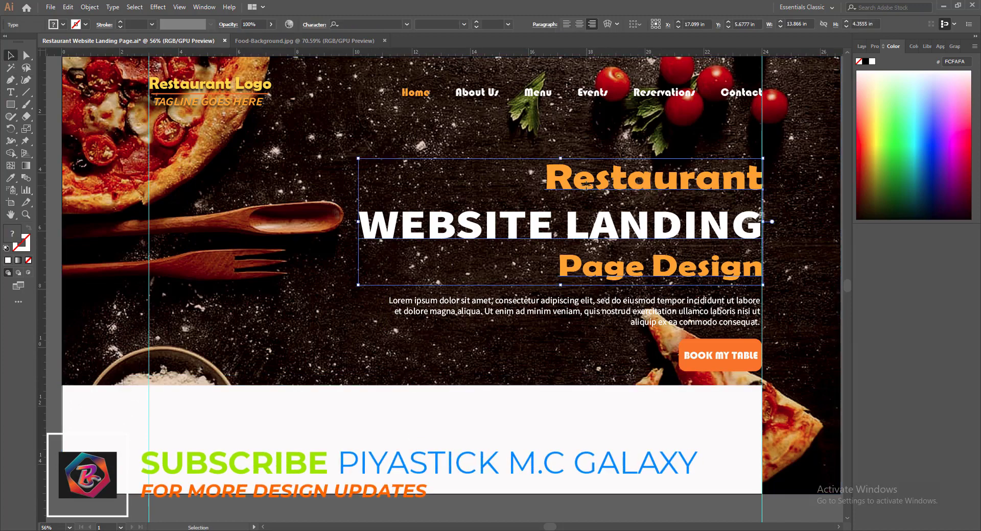
{"action": "left_click", "coordinate": [589, 302], "text": "shift"}
{"action": "left_click", "coordinate": [698, 353], "text": "shift"}
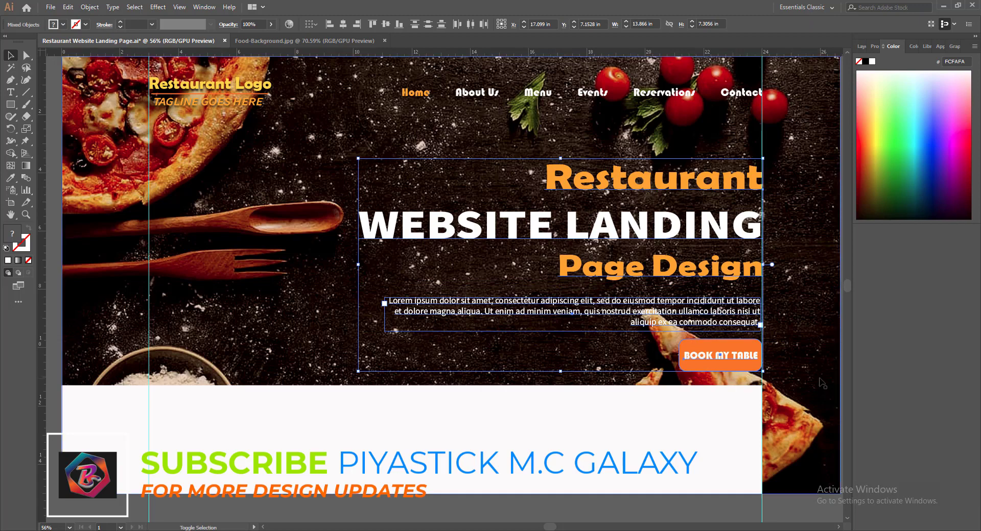
{"action": "key", "text": "Up"}
{"action": "key", "text": "Up"}
{"action": "key", "text": "Up"}
{"action": "key", "text": "Up"}
{"action": "key", "text": "Up"}
{"action": "key", "text": "Up"}
{"action": "key", "text": "Up"}
{"action": "key", "text": "Up"}
{"action": "key", "text": "Up"}
{"action": "key", "text": "Up"}
{"action": "key", "text": "Up"}
{"action": "key", "text": "Up"}
{"action": "key", "text": "Up"}
{"action": "key", "text": "Up"}
{"action": "key", "text": "Up"}
{"action": "key", "text": "Up"}
{"action": "key", "text": "Up"}
{"action": "key", "text": "Up"}
{"action": "key", "text": "Up"}
{"action": "key", "text": "Up"}
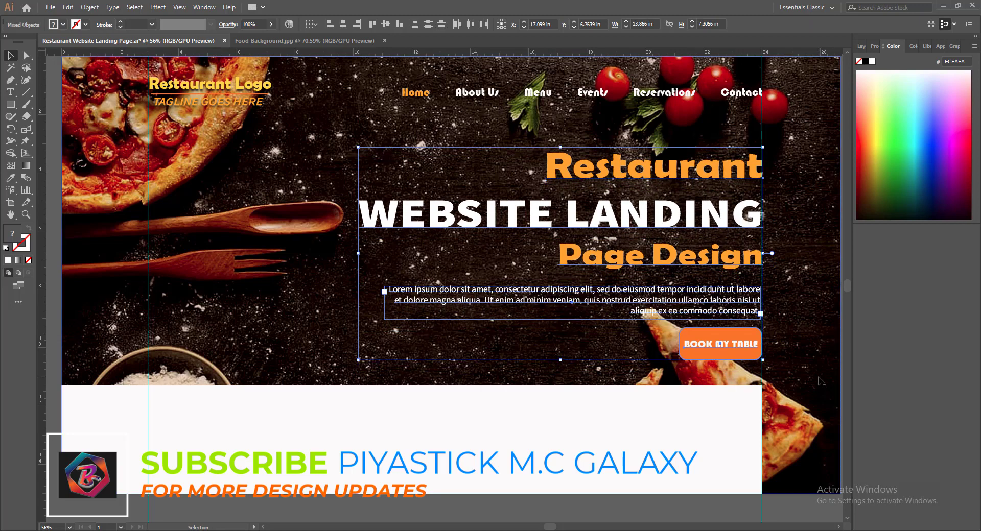
{"action": "key", "text": "Down"}
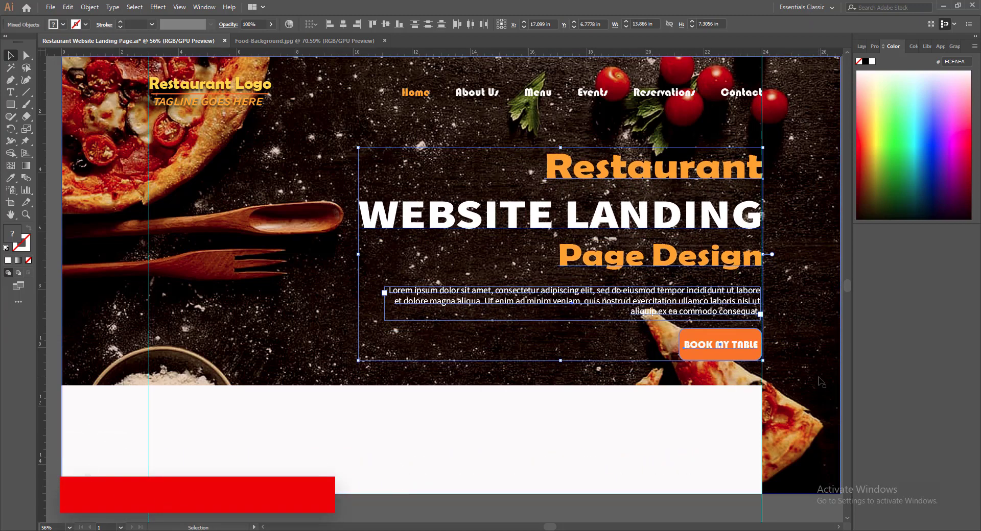
Resize the white rectangle to about 3.14 in tall and the artboard's full width, and save the document.
{"action": "left_click", "coordinate": [434, 481]}
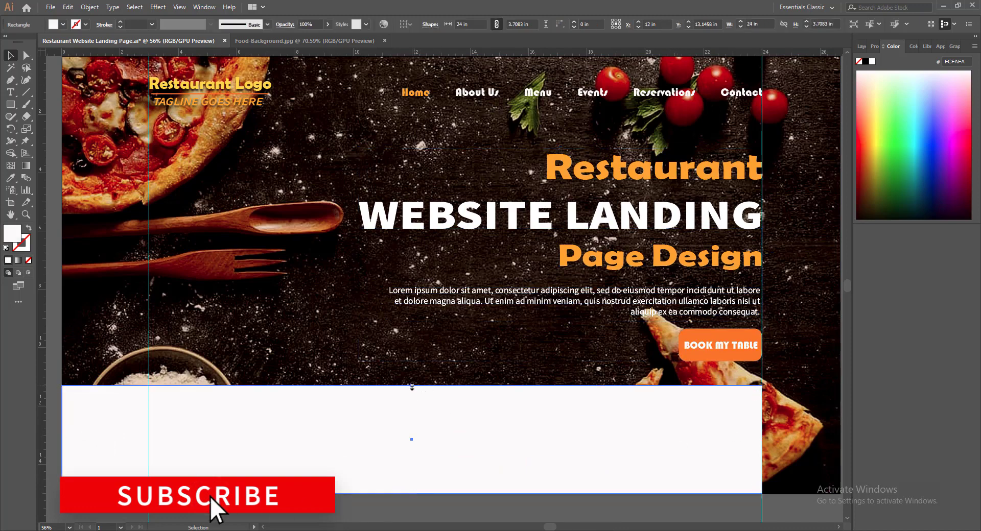
{"action": "left_click_drag", "start_coordinate": [411, 387], "coordinate": [412, 403]}
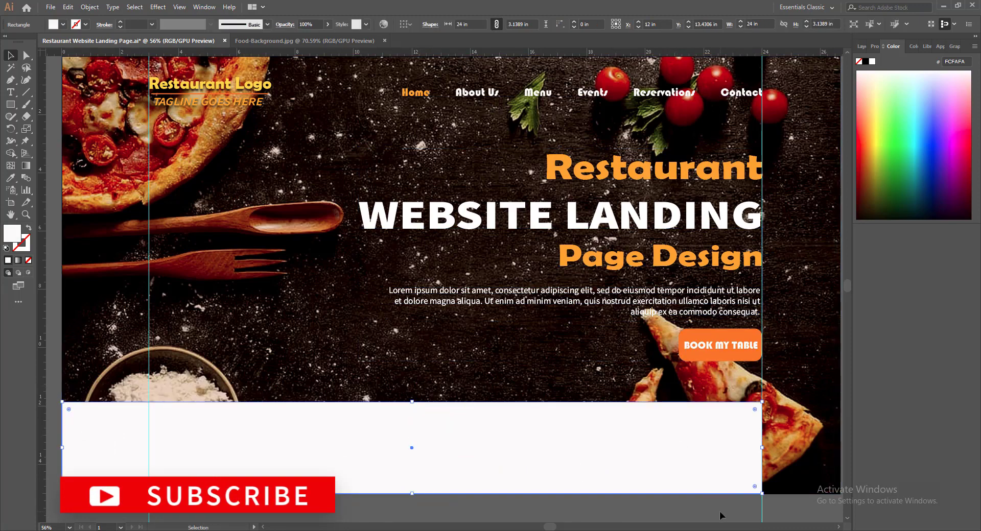
{"action": "left_click_drag", "start_coordinate": [761, 448], "coordinate": [839, 447]}
{"action": "left_click", "coordinate": [587, 511]}
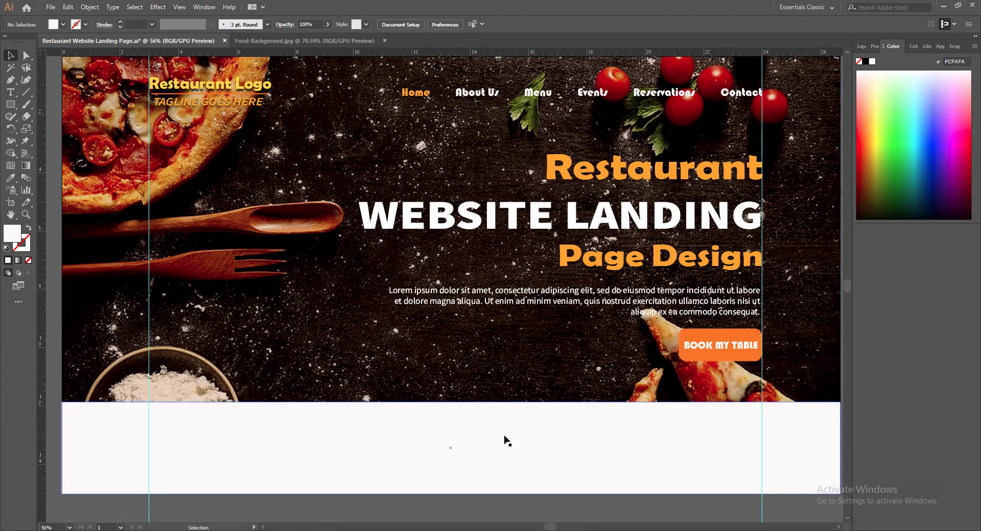
{"action": "key", "text": "ctrl+s"}
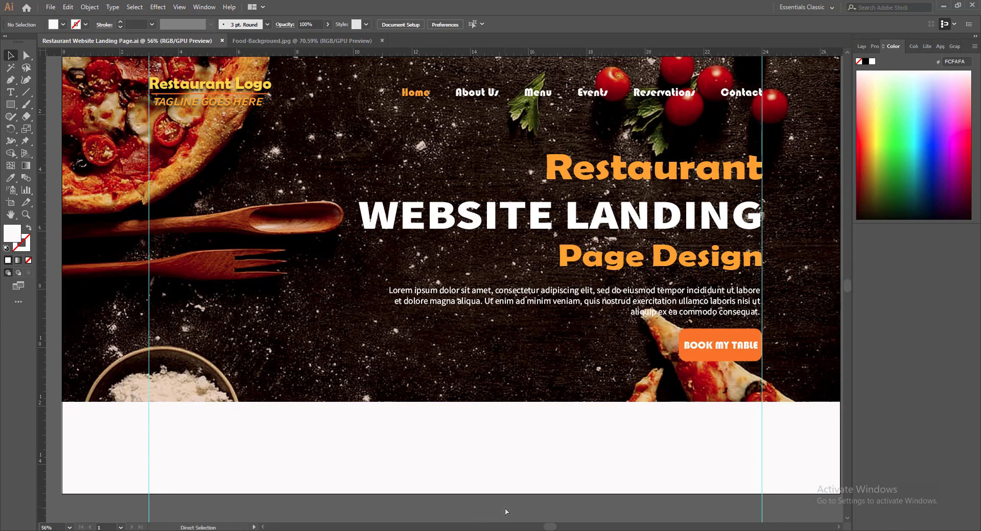
Copy the About Us menu text and paste it as a new text object on the white rectangle.
{"action": "mouse_move", "coordinate": [505, 526]}
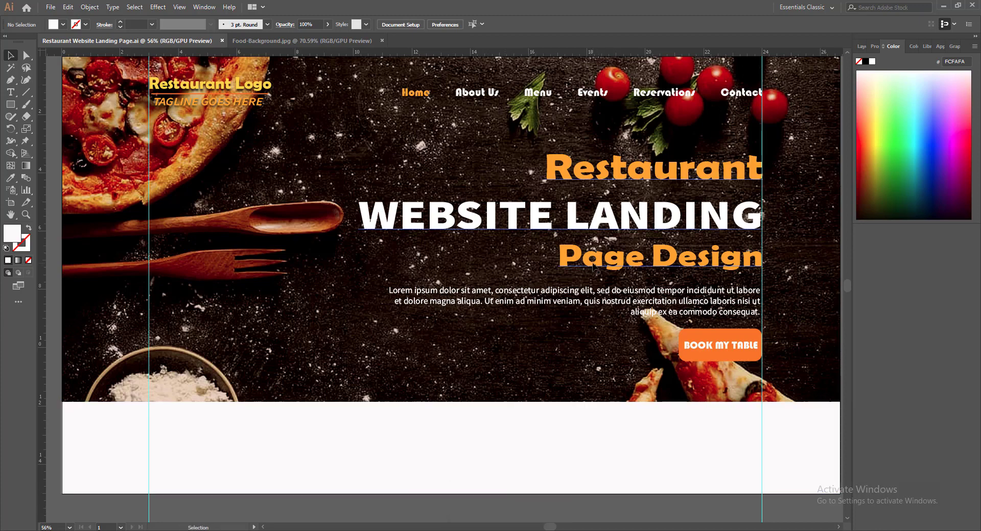
{"action": "left_click", "coordinate": [11, 92]}
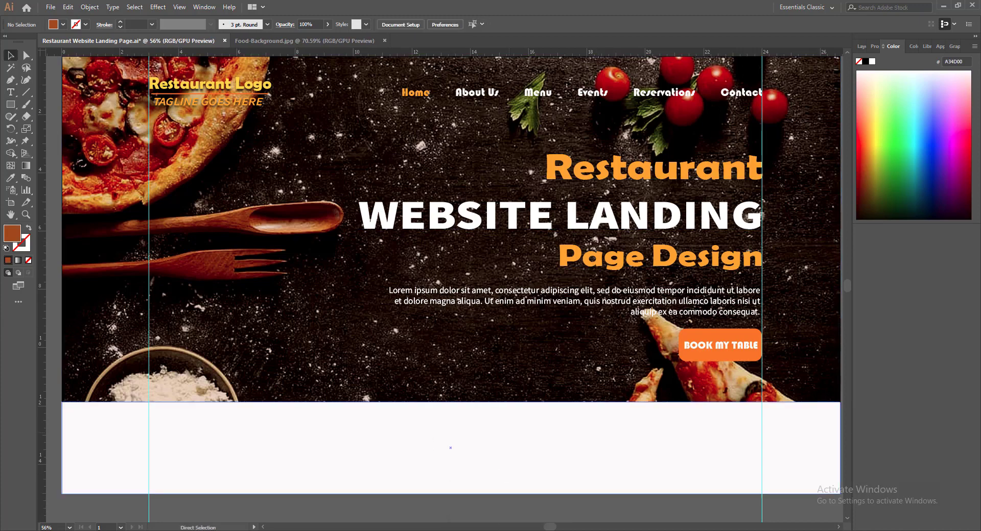
{"action": "double_click", "coordinate": [461, 98]}
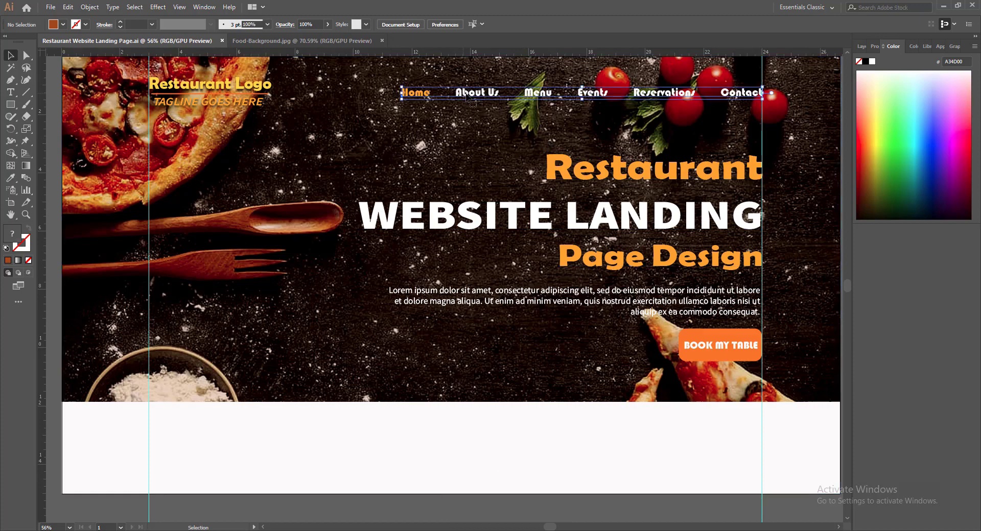
{"action": "left_click_drag", "start_coordinate": [455, 93], "coordinate": [500, 92]}
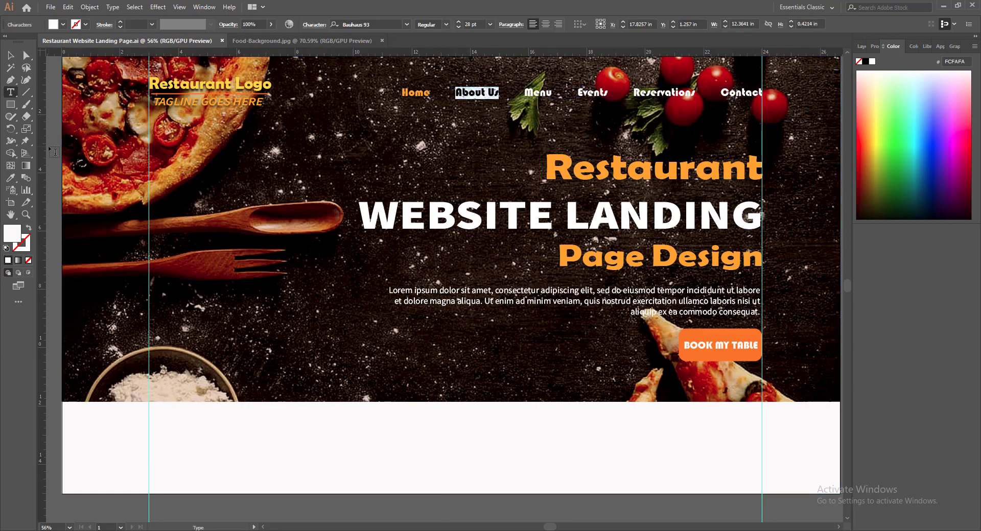
{"action": "key", "text": "Escape"}
{"action": "left_click", "coordinate": [435, 427]}
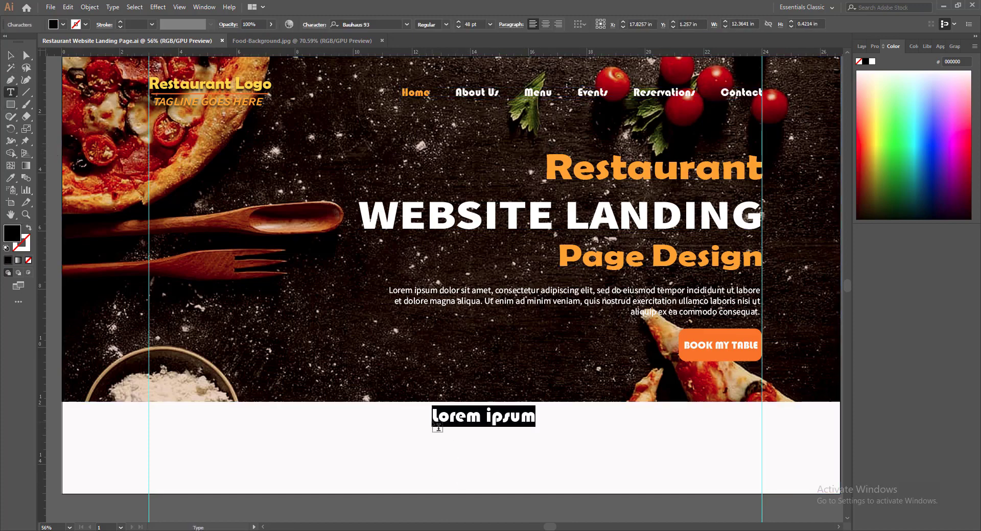
{"action": "key", "text": "BackSpace"}
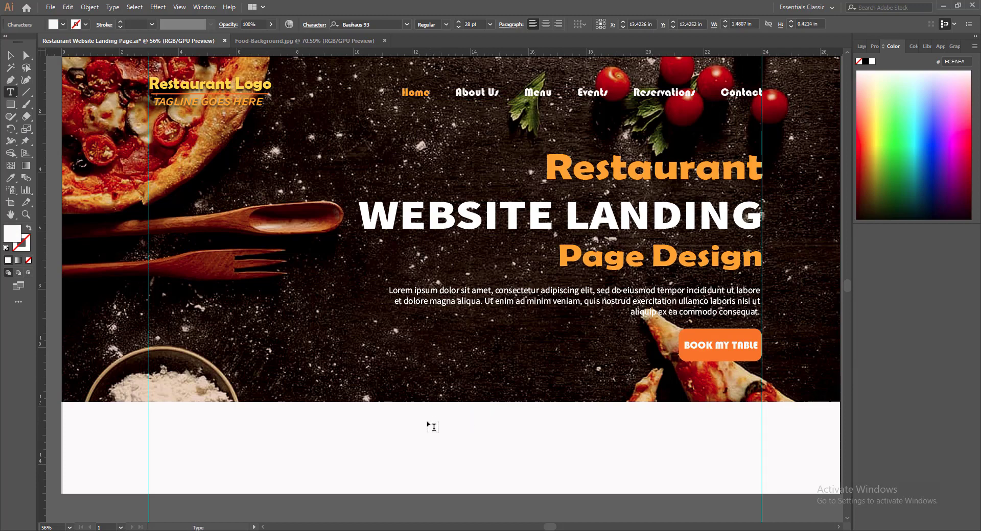
{"action": "left_click", "coordinate": [12, 61]}
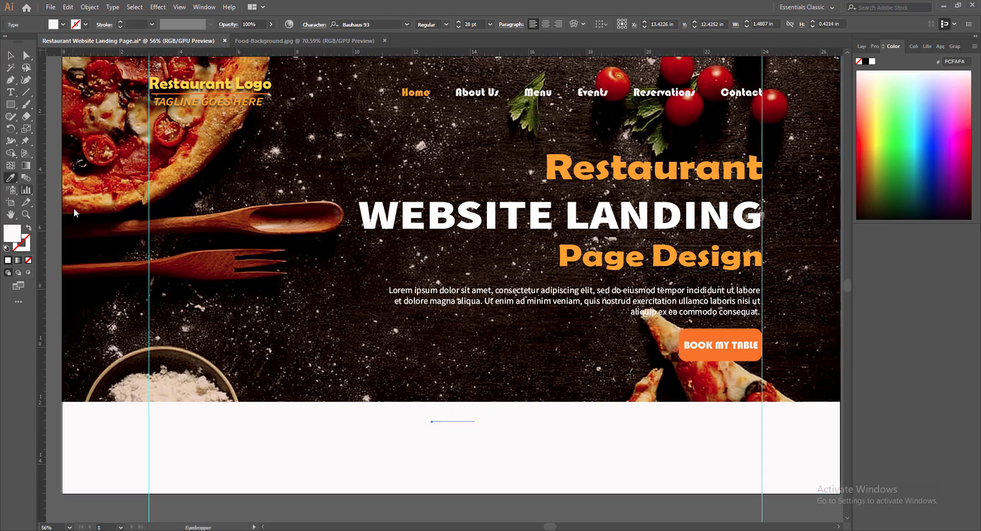
Recolor the pasted About Us text to the brown A04D02.
{"action": "key", "text": "i"}
{"action": "left_click", "coordinate": [403, 93]}
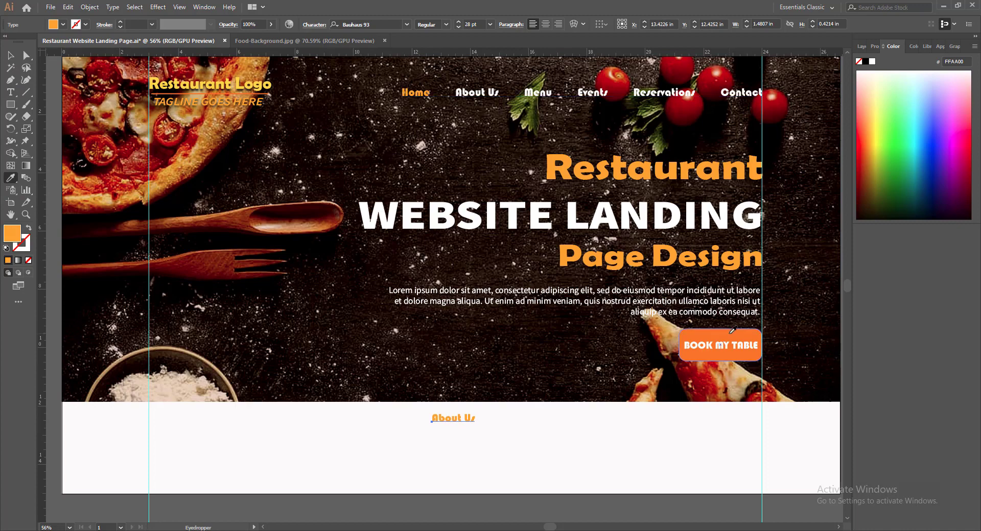
{"action": "double_click", "coordinate": [14, 236]}
{"action": "left_click", "coordinate": [546, 352]}
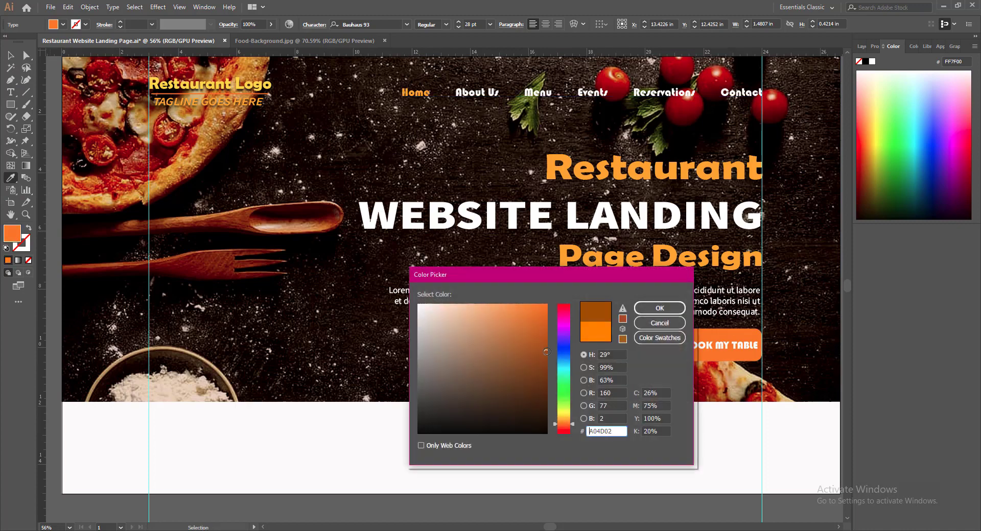
{"action": "left_click", "coordinate": [659, 308]}
Set the font size of the pasted About Us text to 48 pt.
{"action": "left_click", "coordinate": [11, 55]}
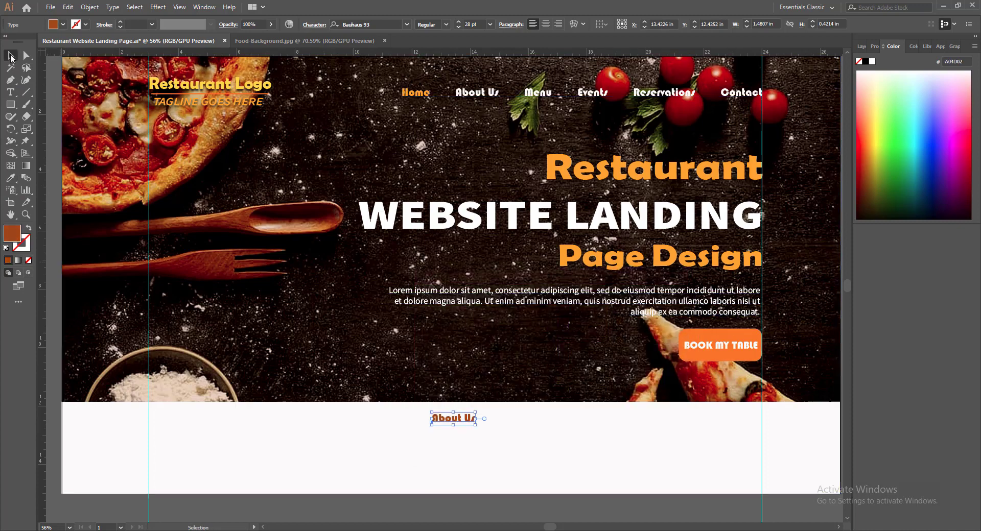
{"action": "left_click", "coordinate": [490, 26]}
{"action": "left_click", "coordinate": [503, 184]}
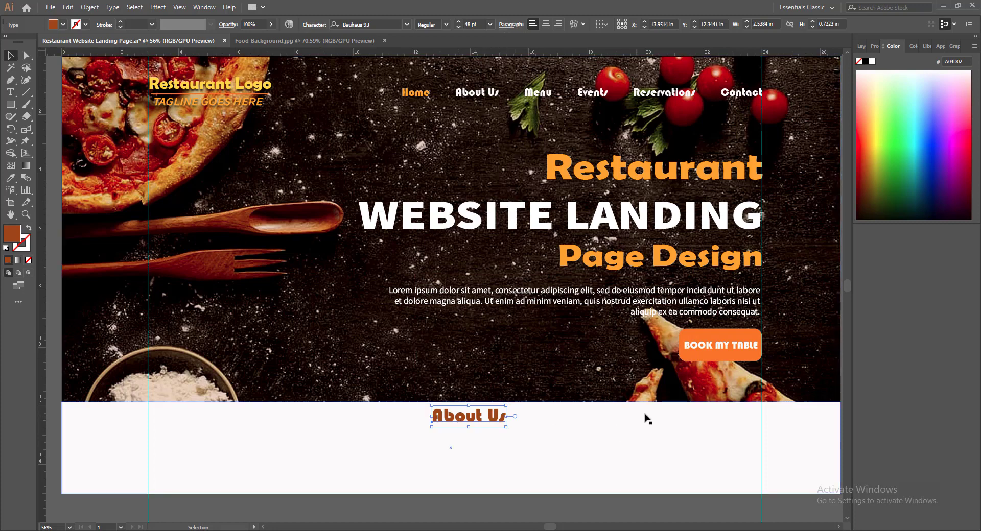
Move the About Us text down and slightly left to center it in the upper part of the white rectangle.
{"action": "key", "text": "shift+Down"}
{"action": "key", "text": "shift+Down"}
{"action": "key", "text": "shift+Left"}
{"action": "key", "text": "shift+Left"}
{"action": "key", "text": "shift+Left"}
{"action": "key", "text": "shift+Left"}
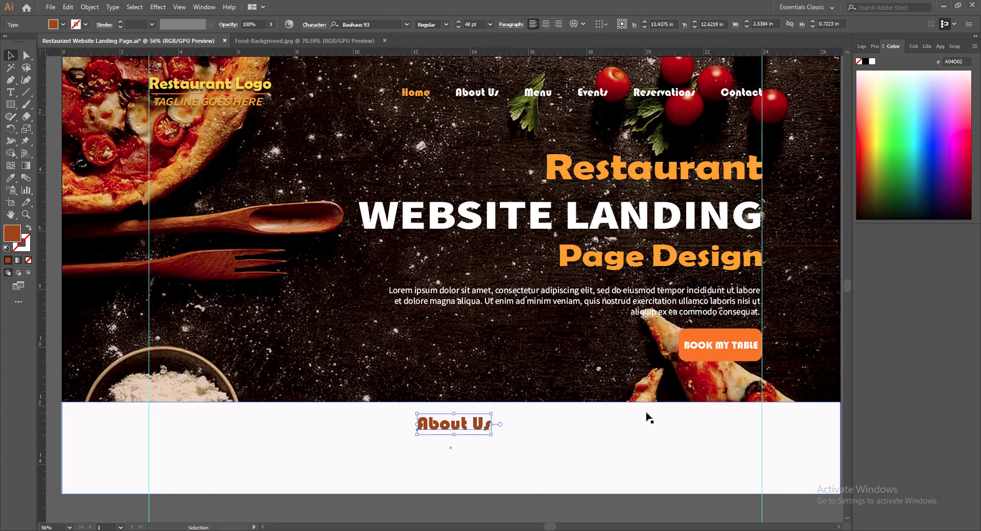
{"action": "key", "text": "Right"}
{"action": "key", "text": "shift+Down"}
{"action": "key", "text": "Down"}
{"action": "key", "text": "Down"}
{"action": "key", "text": "Down"}
Increase the brown About Us heading's font size to 51 pt and save the document.
{"action": "left_click", "coordinate": [458, 22]}
{"action": "left_click", "coordinate": [458, 22]}
{"action": "left_click", "coordinate": [459, 22]}
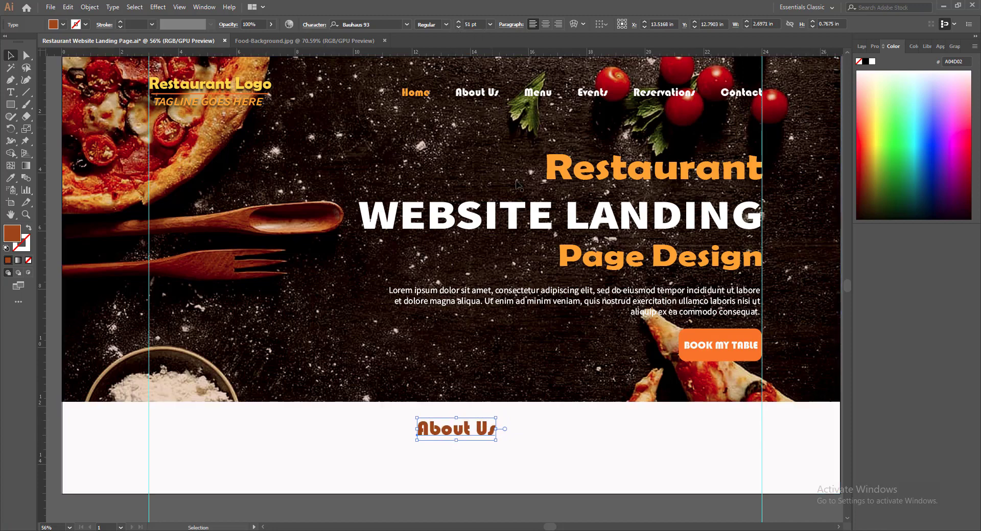
{"action": "left_click", "coordinate": [589, 518]}
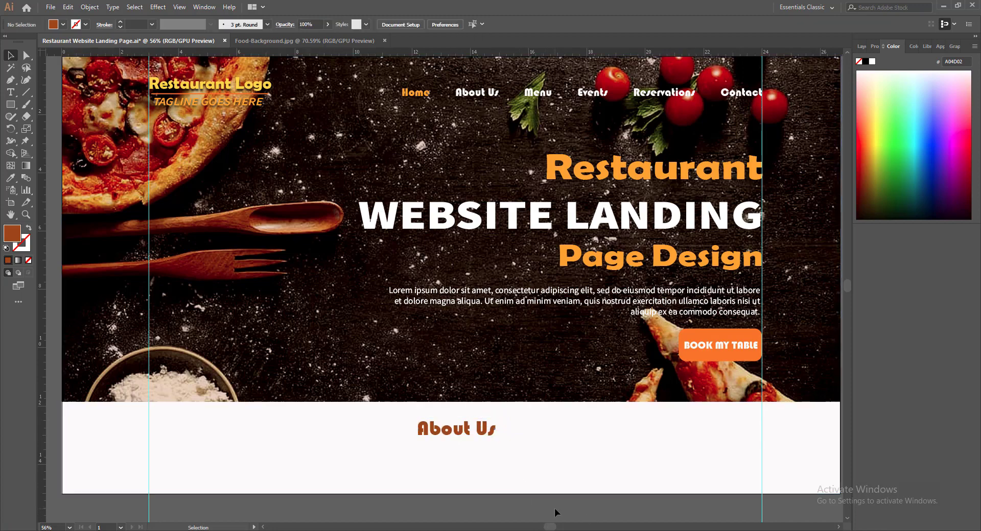
{"action": "key", "text": "ctrl+s"}
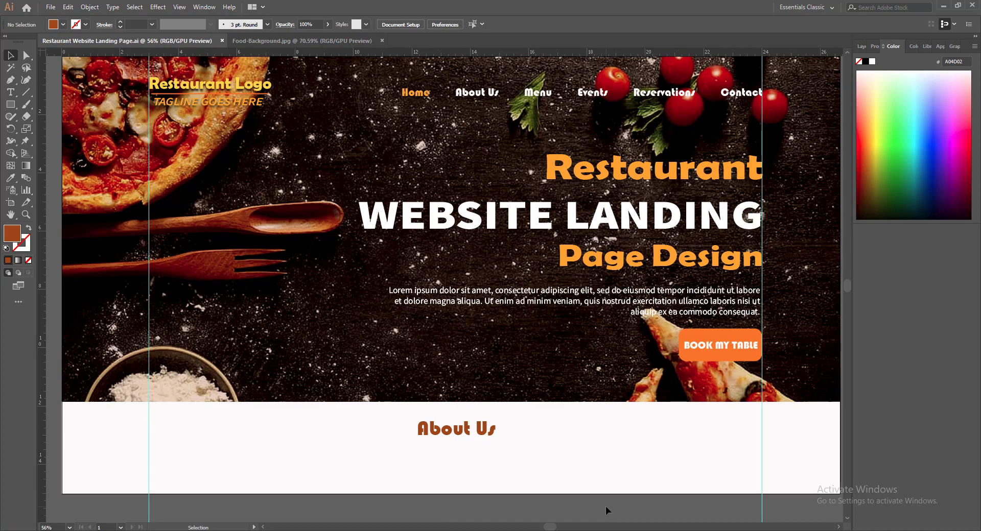
Copy "Lorem ipsum dolor sit amet," from the description and paste it as a new text object below the About Us heading.
{"action": "left_click", "coordinate": [485, 294]}
{"action": "double_click", "coordinate": [389, 290]}
{"action": "left_click_drag", "start_coordinate": [390, 290], "coordinate": [494, 289]}
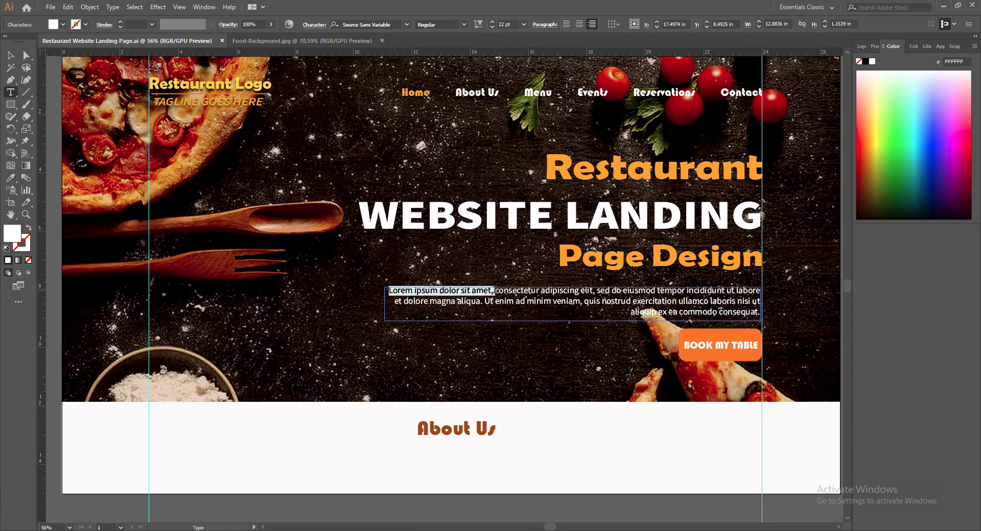
{"action": "key", "text": "Escape"}
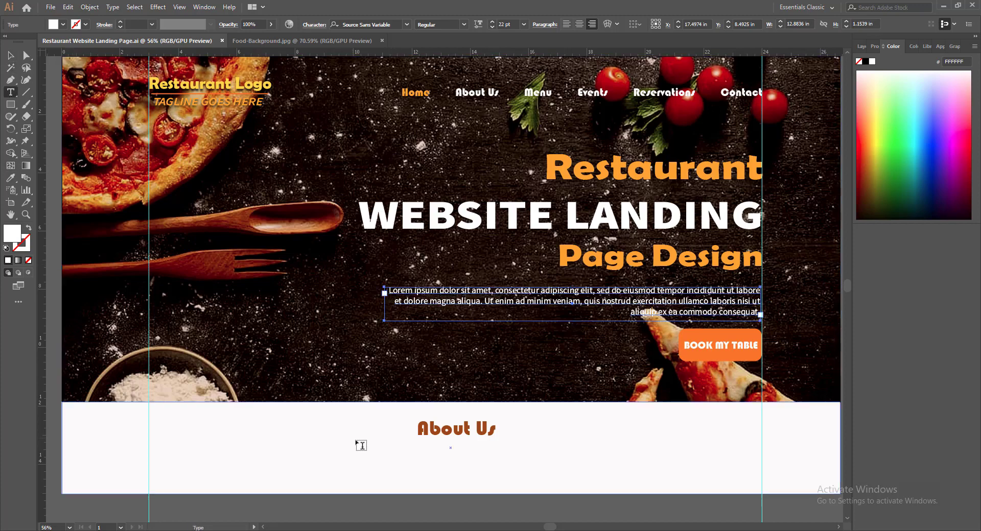
{"action": "left_click", "coordinate": [363, 455]}
{"action": "key", "text": "BackSpace"}
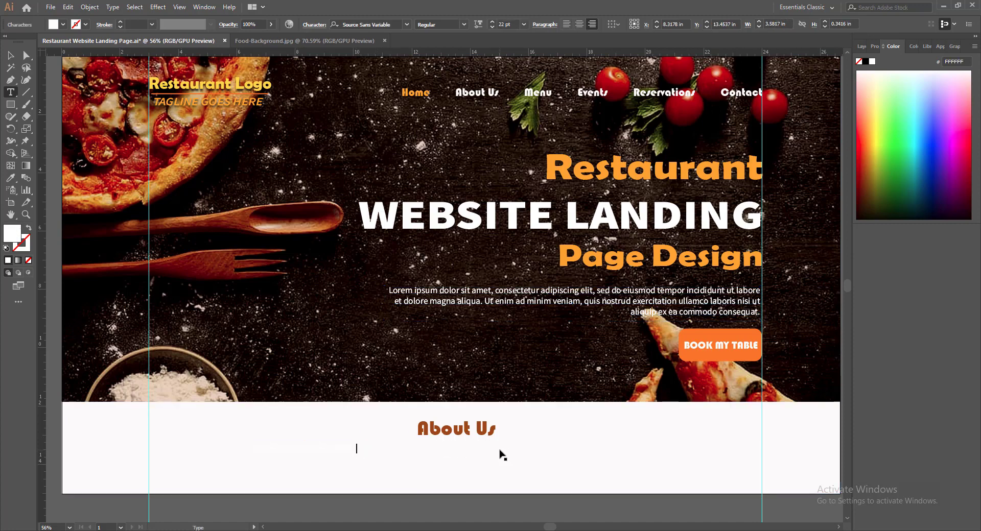
{"action": "left_click", "coordinate": [11, 55]}
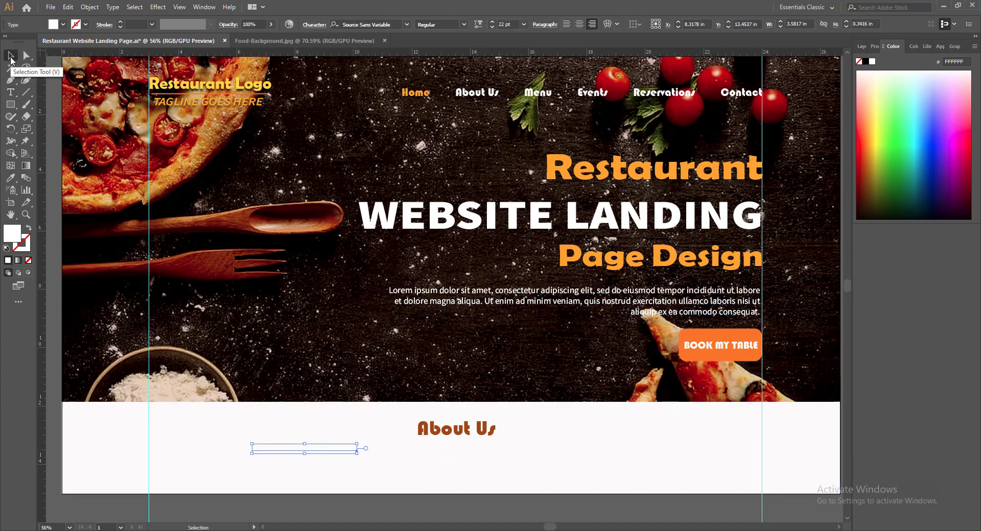
Fill the pasted text below About Us with dark grey 232323 and replace its wording with "IT STARTED, QUITE SIMPLY, LIKE THIS...".
{"action": "double_click", "coordinate": [13, 238]}
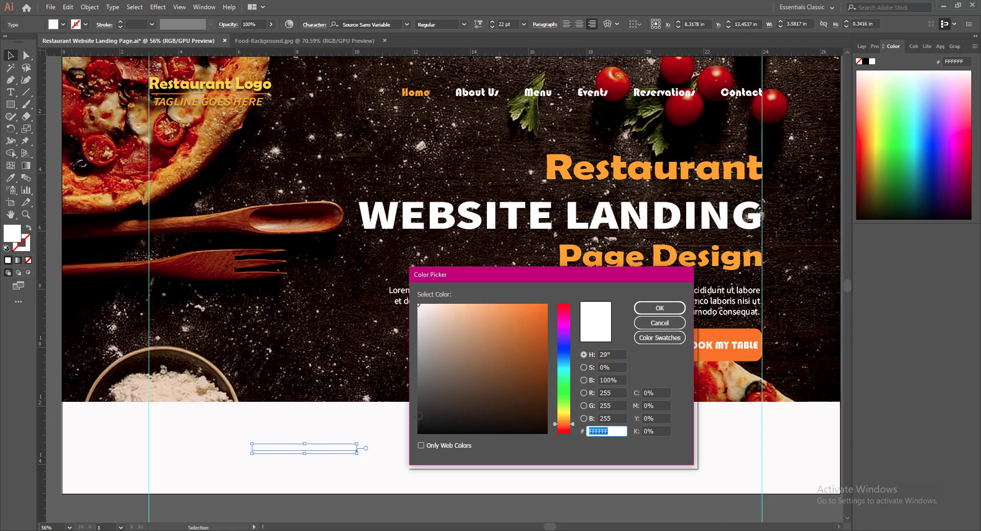
{"action": "left_click", "coordinate": [418, 416]}
{"action": "key", "text": "Return"}
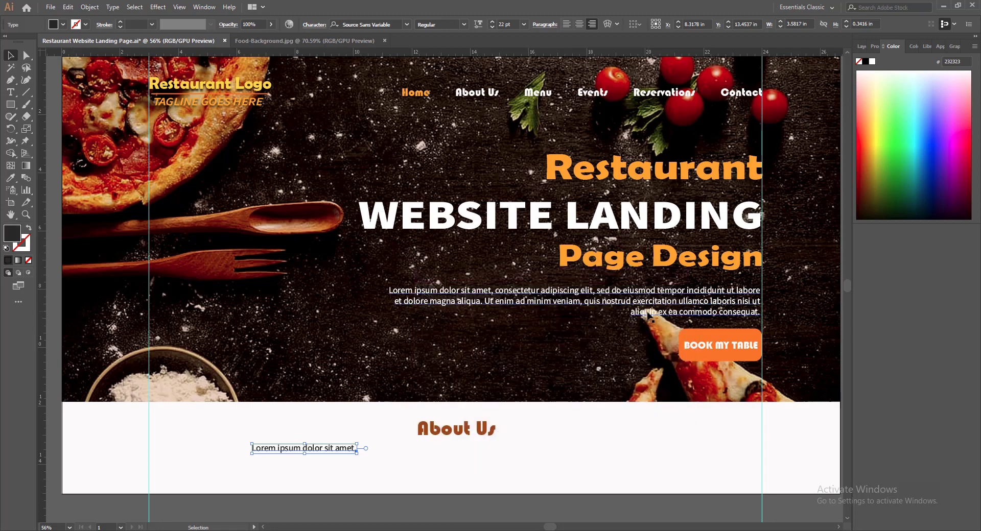
{"action": "triple_click", "coordinate": [289, 451]}
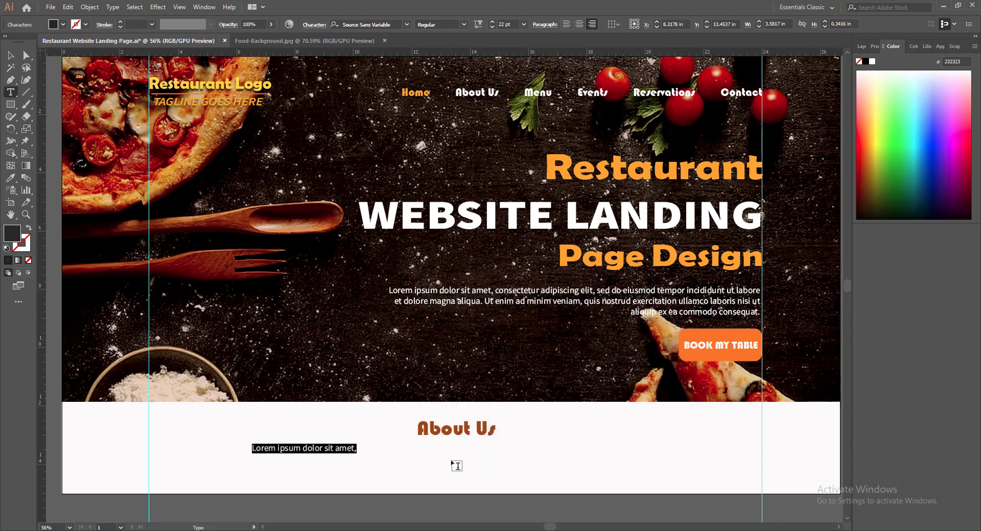
{"action": "type", "text": "IT STARTED"}
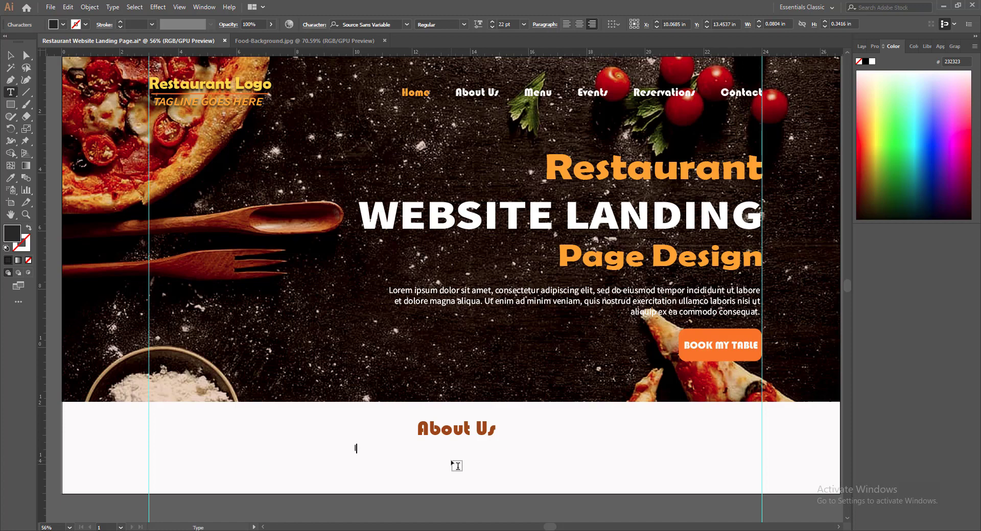
{"action": "type", "text": ", QUITE"}
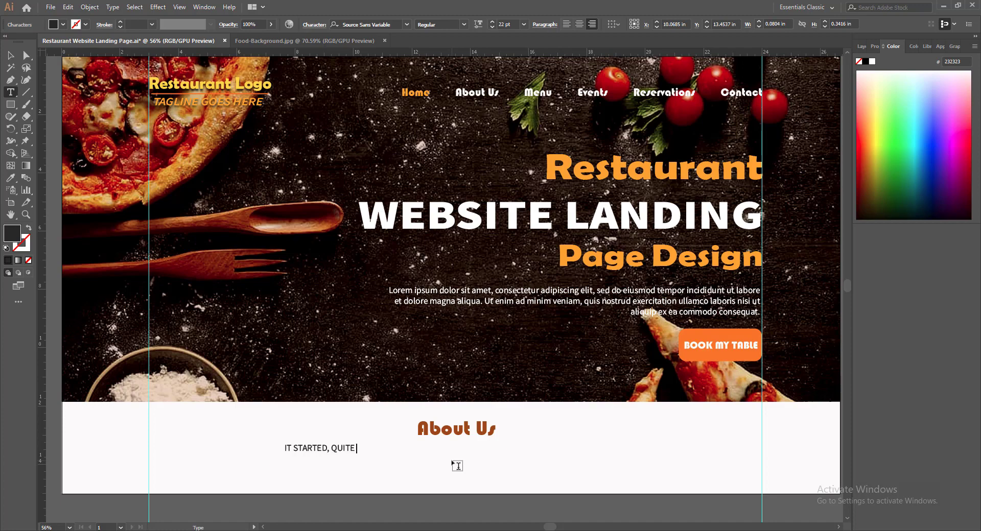
{"action": "type", "text": " SIMPLY, LIKE"}
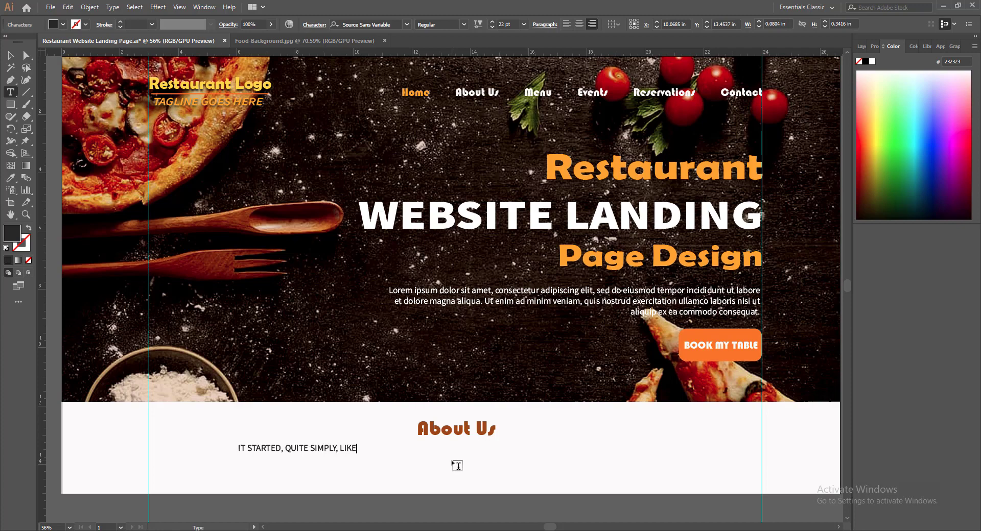
{"action": "type", "text": " THIS..."}
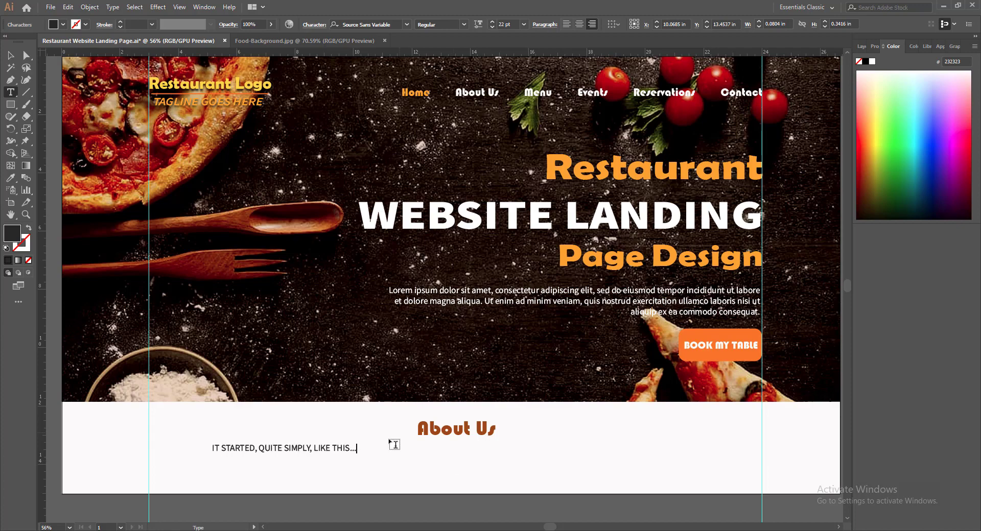
Set the "IT STARTED, QUITE SIMPLY, LIKE THIS..." line to Semibold with fill color 333333.
{"action": "left_click_drag", "start_coordinate": [357, 448], "coordinate": [99, 340]}
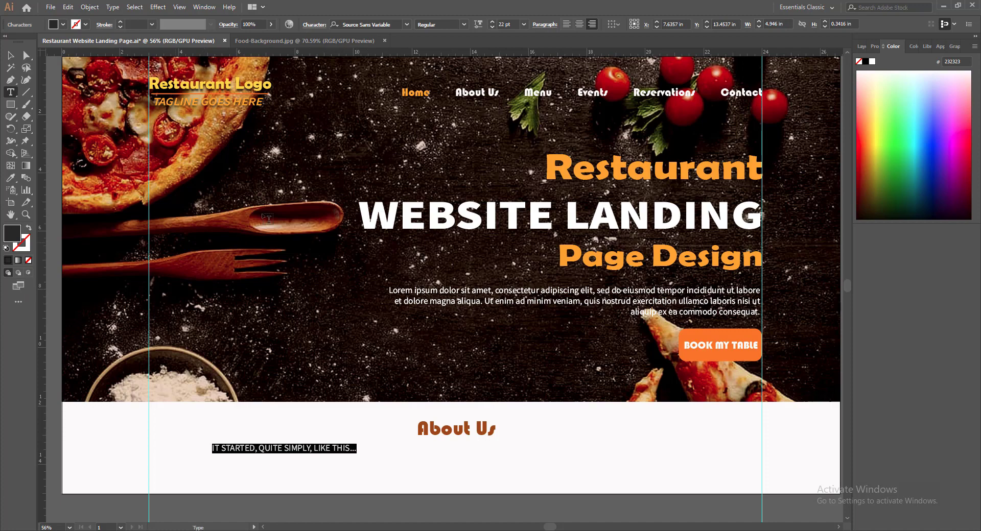
{"action": "left_click", "coordinate": [463, 24]}
{"action": "left_click", "coordinate": [448, 77]}
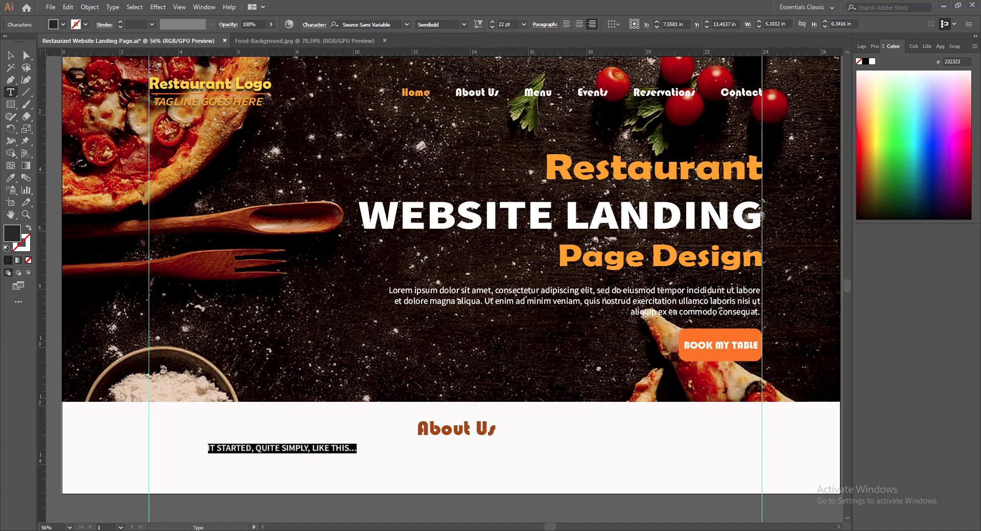
{"action": "double_click", "coordinate": [13, 233]}
{"action": "type", "text": "333333"}
{"action": "left_click", "coordinate": [653, 308]}
Move the "IT STARTED, QUITE SIMPLY, LIKE THIS..." line to the center beneath the About Us heading and save the document.
{"action": "left_click", "coordinate": [10, 55]}
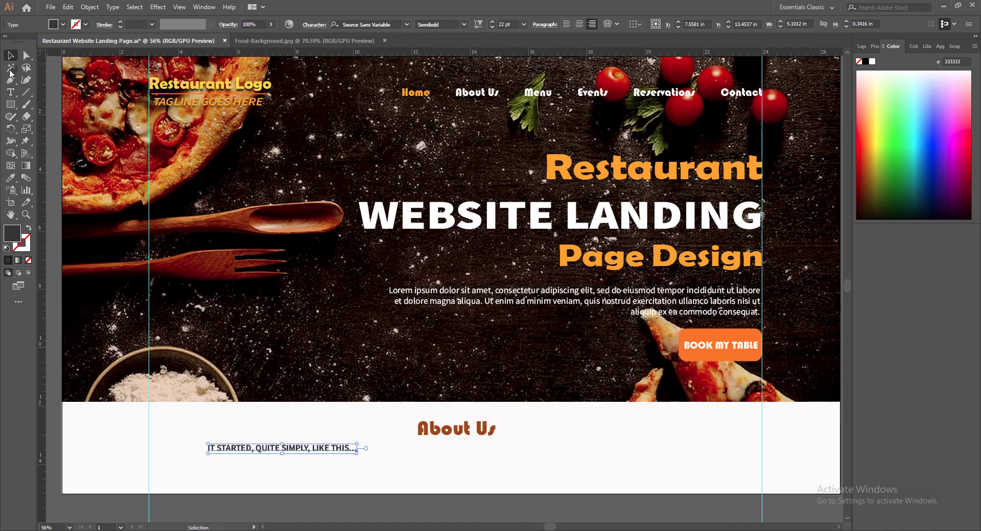
{"action": "left_click_drag", "start_coordinate": [271, 452], "coordinate": [445, 456]}
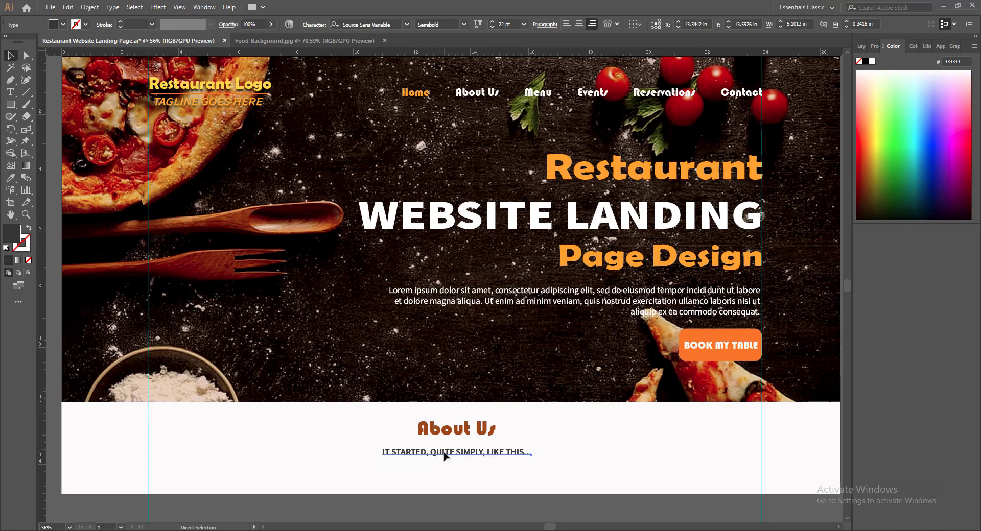
{"action": "key", "text": "ctrl+s"}
Change the line beneath About Us to Bold and lighten its fill color to 4C4C4C.
{"action": "left_click", "coordinate": [463, 24]}
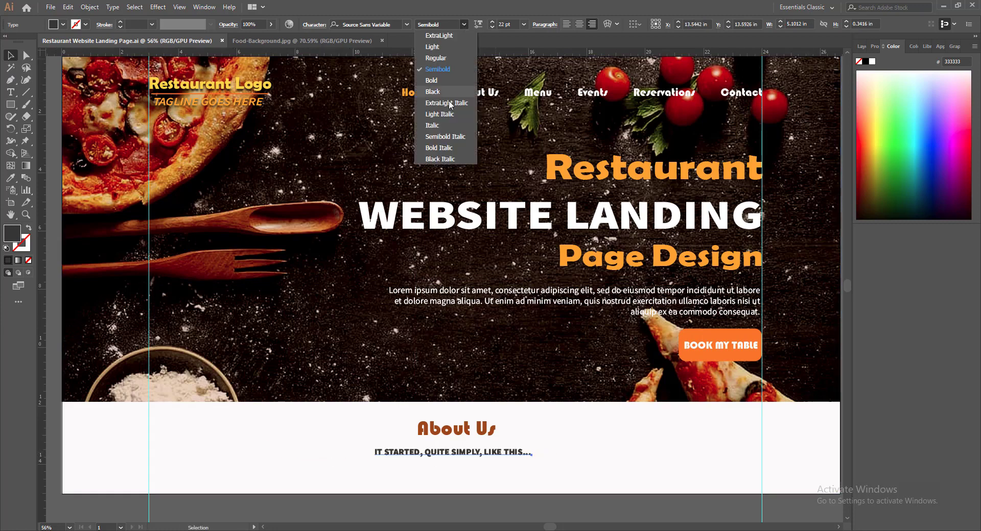
{"action": "left_click", "coordinate": [433, 84]}
{"action": "double_click", "coordinate": [12, 233]}
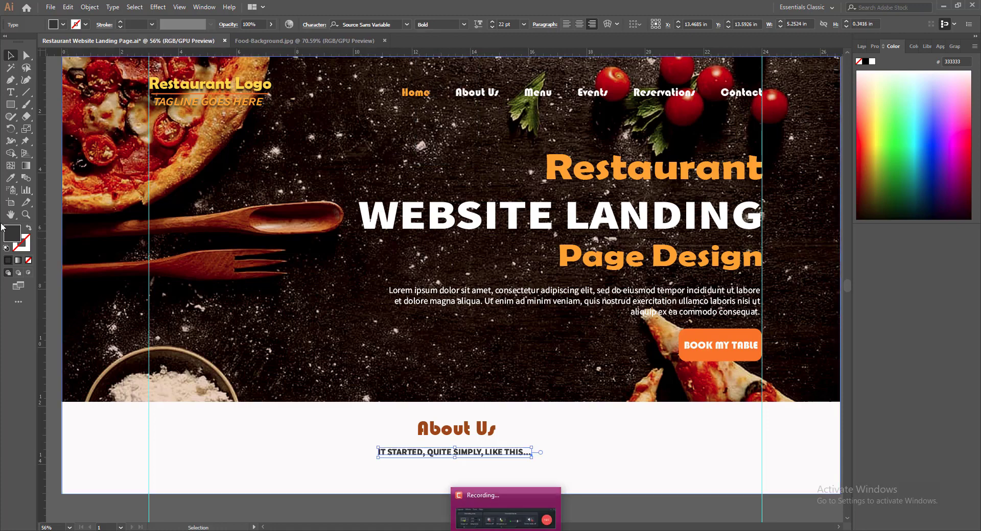
{"action": "left_click", "coordinate": [418, 390]}
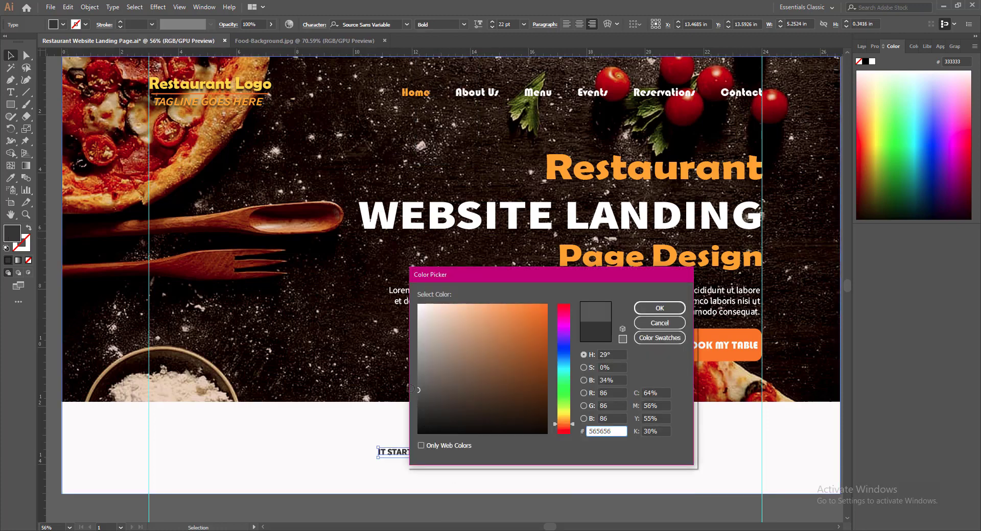
{"action": "left_click_drag", "start_coordinate": [410, 388], "coordinate": [408, 396]}
{"action": "left_click", "coordinate": [659, 308]}
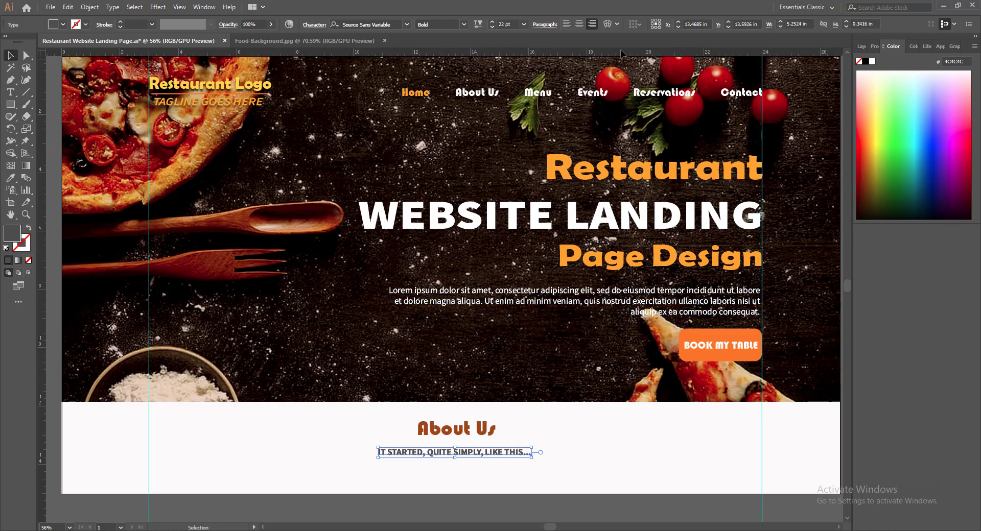
Left-align the line beneath About Us, recenter it under the heading, and widen it to 6.25 in.
{"action": "left_click", "coordinate": [566, 24]}
{"action": "left_click_drag", "start_coordinate": [619, 455], "coordinate": [468, 455]}
{"action": "left_click", "coordinate": [780, 22]}
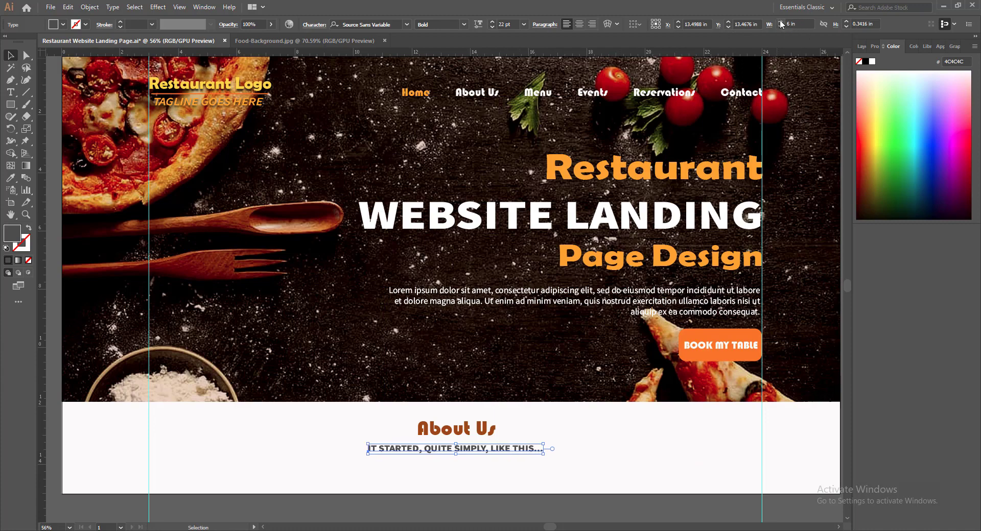
{"action": "left_click", "coordinate": [780, 28]}
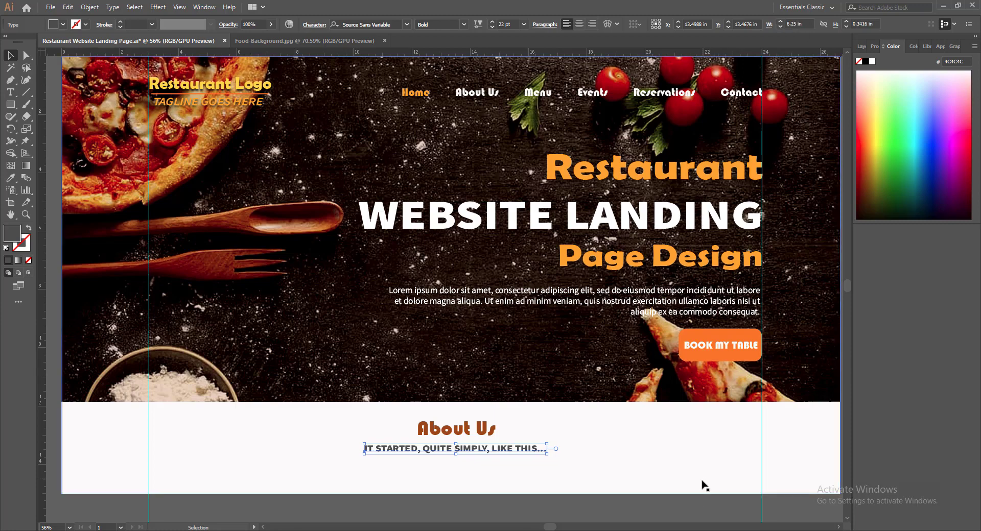
Shift the "IT STARTED, QUITE SIMPLY, LIKE THIS..." line slightly down and right to center it under About Us, and save.
{"action": "left_click", "coordinate": [699, 503]}
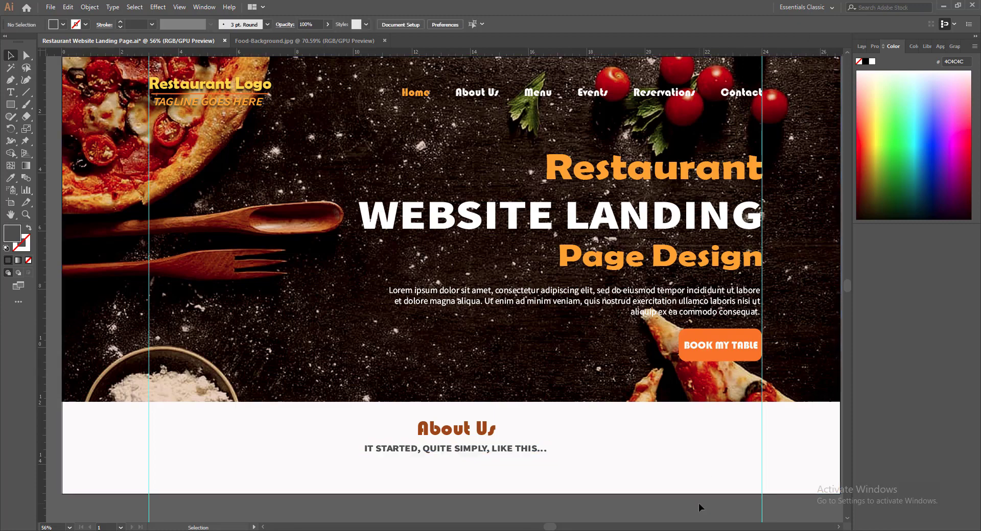
{"action": "left_click", "coordinate": [460, 450]}
{"action": "left_click", "coordinate": [663, 507]}
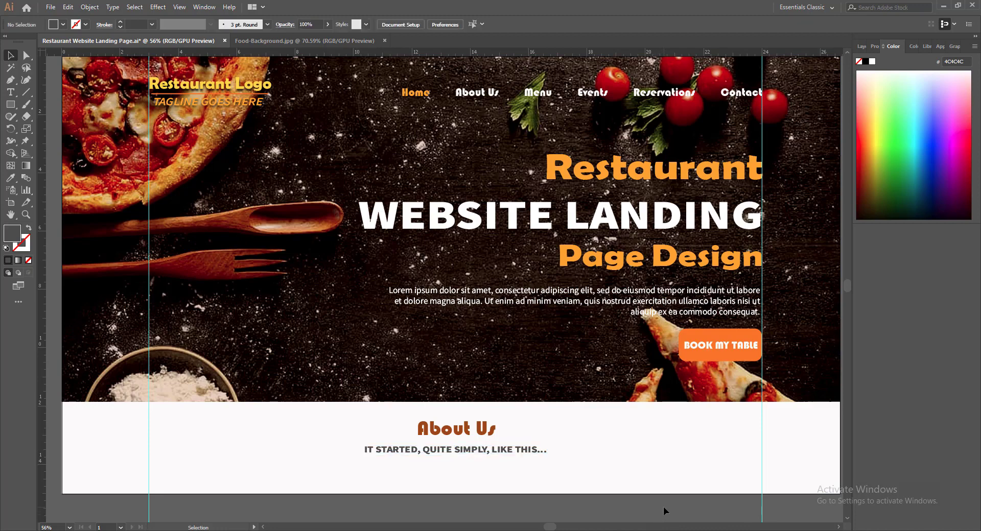
{"action": "left_click_drag", "start_coordinate": [519, 448], "coordinate": [518, 448]}
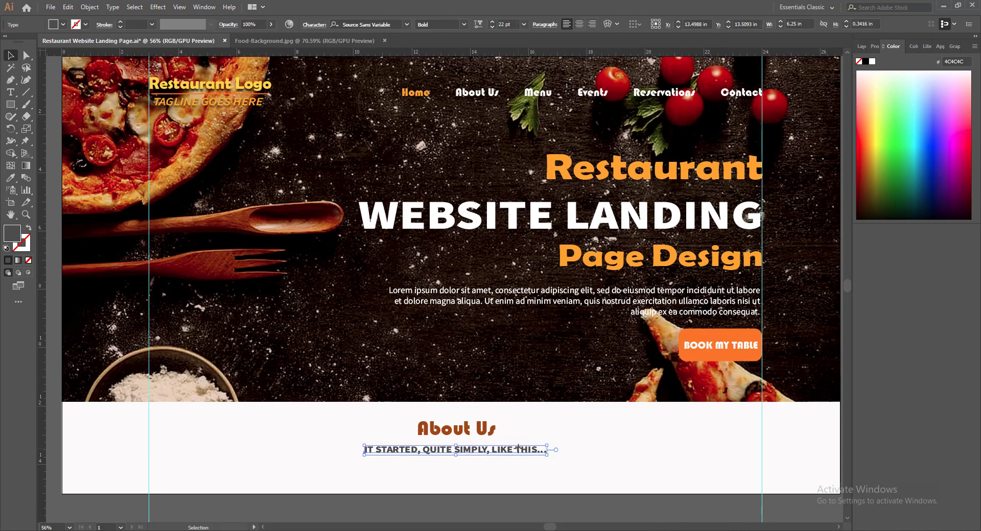
{"action": "left_click", "coordinate": [570, 492]}
{"action": "left_click", "coordinate": [505, 450]}
{"action": "left_click_drag", "start_coordinate": [505, 449], "coordinate": [507, 450]}
{"action": "left_click", "coordinate": [590, 508]}
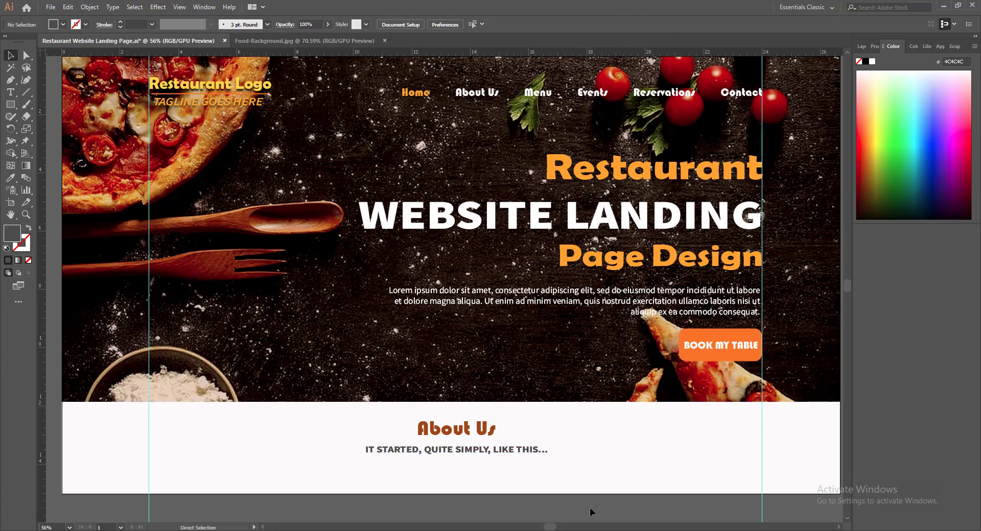
{"action": "key", "text": "ctrl+s"}
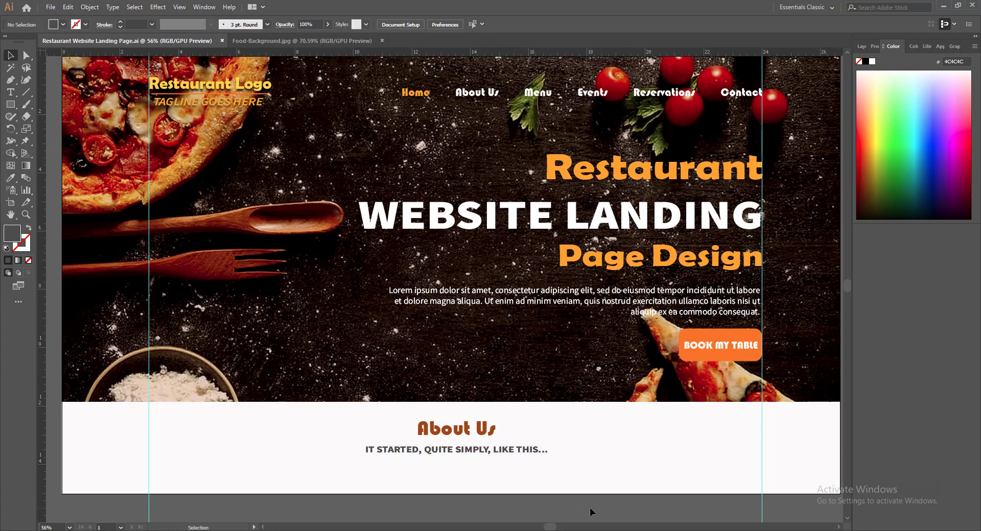
Copy the hero description's first sentence, ending in "magna aliqua.", and paste it as a new text object in the lower white section.
{"action": "left_click", "coordinate": [457, 305]}
{"action": "double_click", "coordinate": [392, 290]}
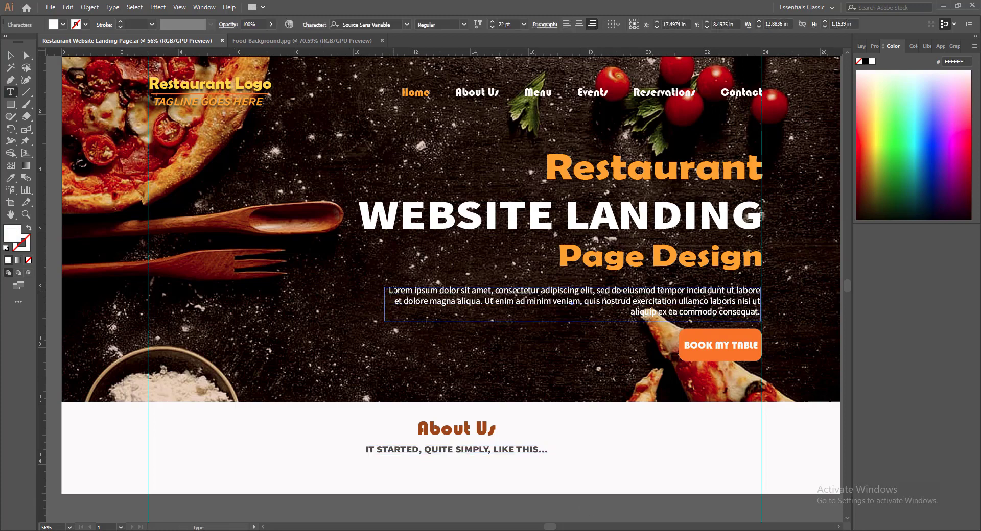
{"action": "left_click_drag", "start_coordinate": [390, 290], "coordinate": [484, 301]}
{"action": "key", "text": "ctrl+c"}
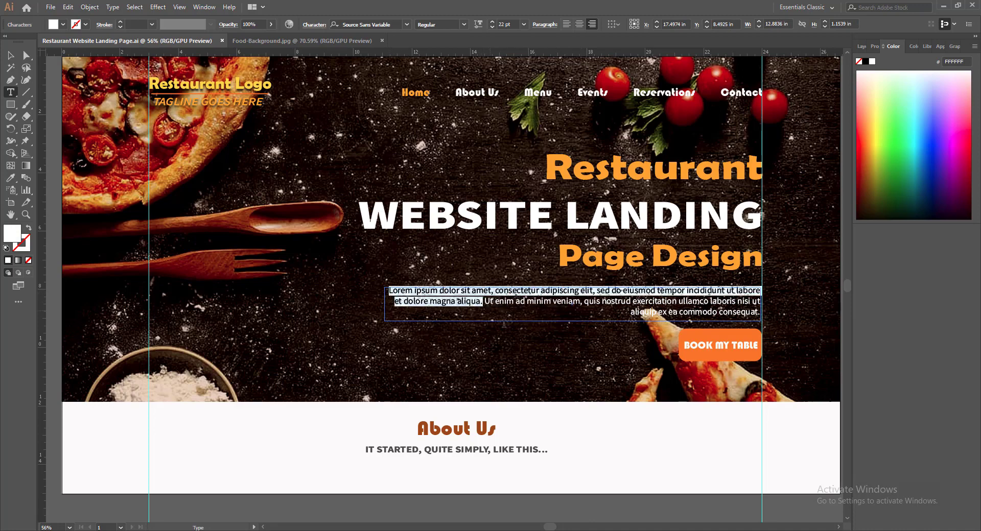
{"action": "key", "text": "Escape"}
{"action": "left_click", "coordinate": [718, 444]}
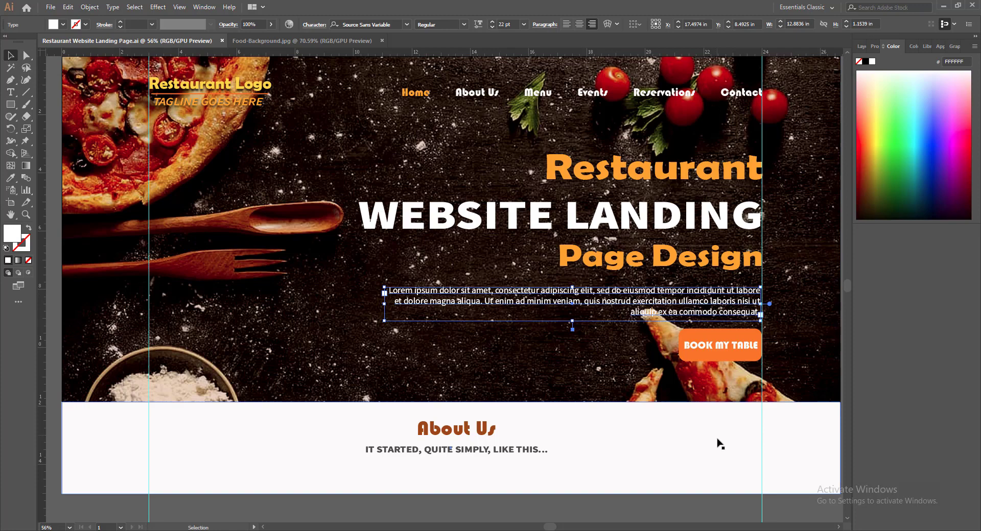
{"action": "left_click", "coordinate": [11, 94]}
{"action": "left_click", "coordinate": [337, 468]}
{"action": "key", "text": "ctrl+v"}
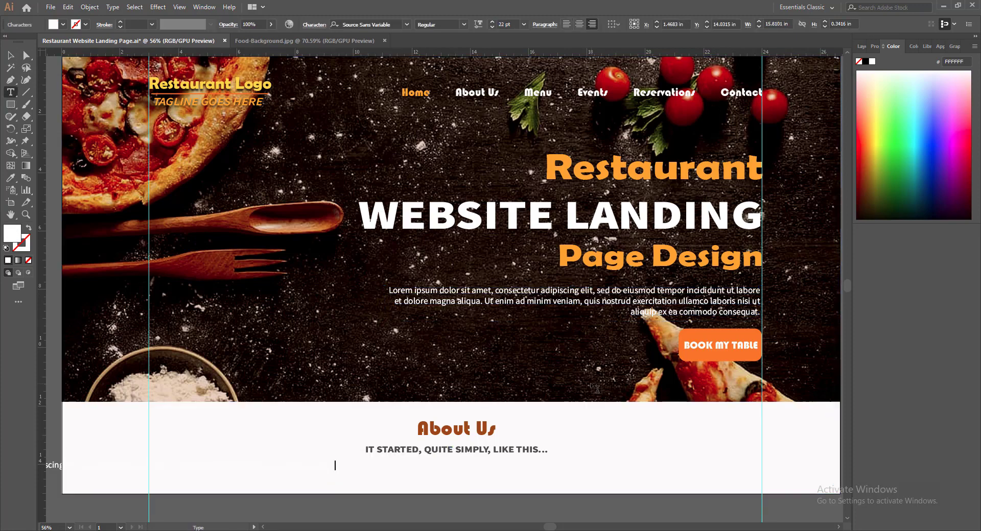
{"action": "key", "text": "Escape"}
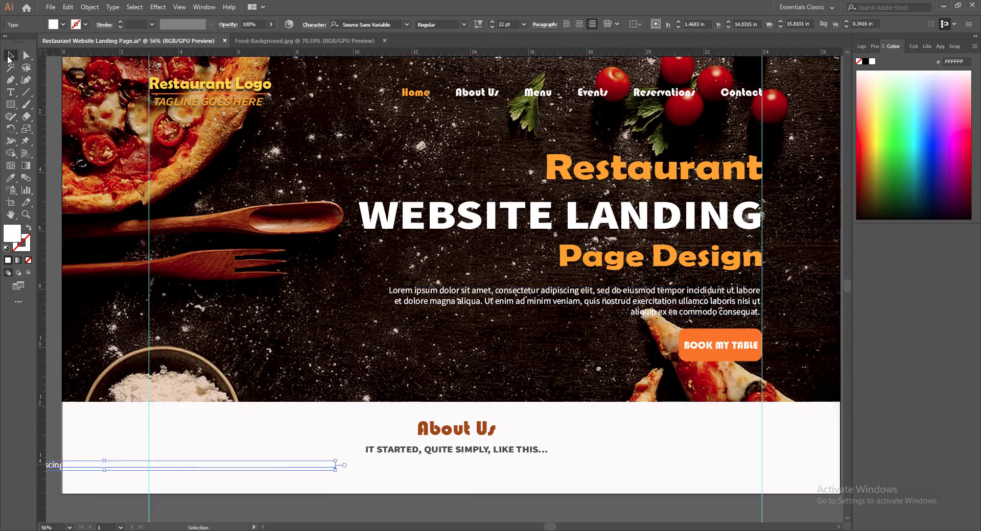
Fill the pasted Lorem ipsum sentence with medium grey 727271.
{"action": "double_click", "coordinate": [14, 238]}
{"action": "left_click", "coordinate": [418, 380]}
{"action": "key", "text": "Return"}
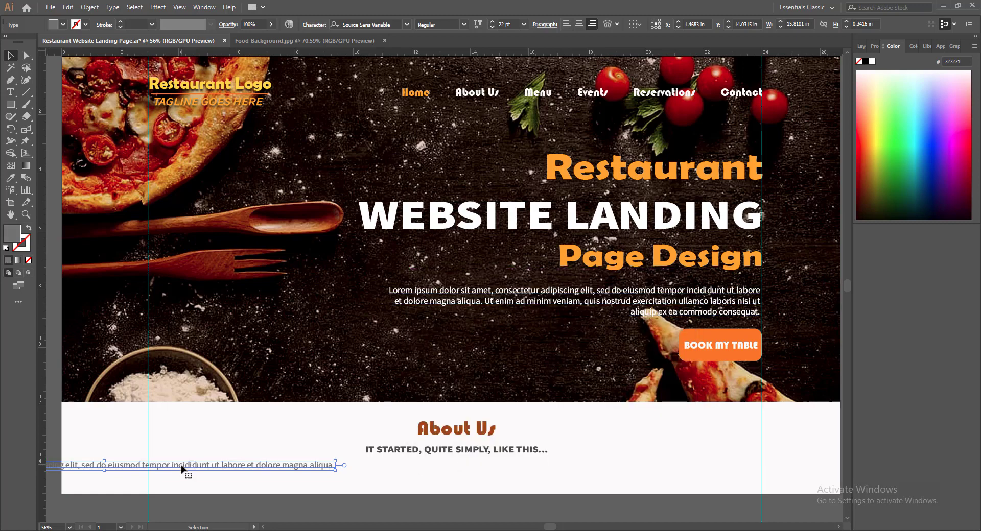
Move the grey Lorem ipsum sentence below the "IT STARTED" line and nudge it into horizontal alignment with the text above.
{"action": "left_click_drag", "start_coordinate": [181, 469], "coordinate": [514, 476]}
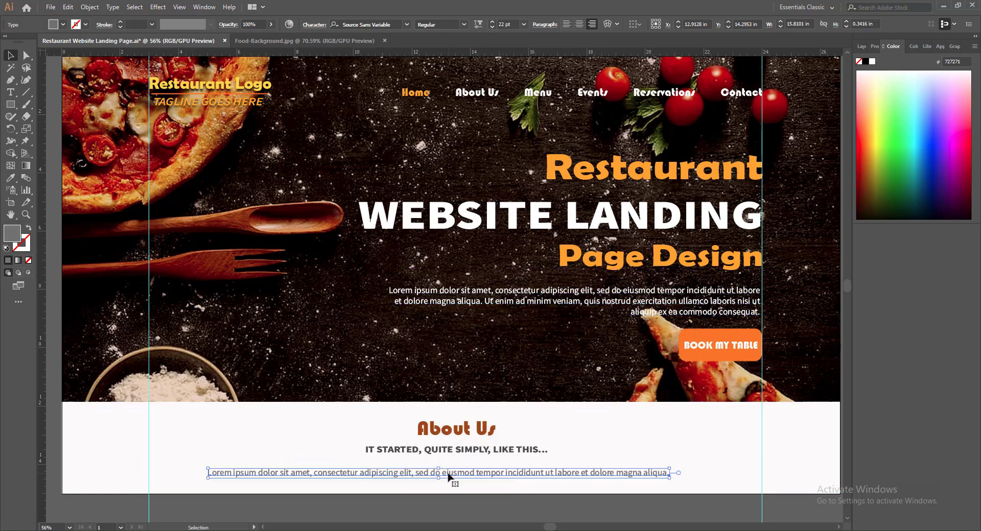
{"action": "left_click_drag", "start_coordinate": [447, 474], "coordinate": [453, 474]}
{"action": "key", "text": "ctrl+shift+a"}
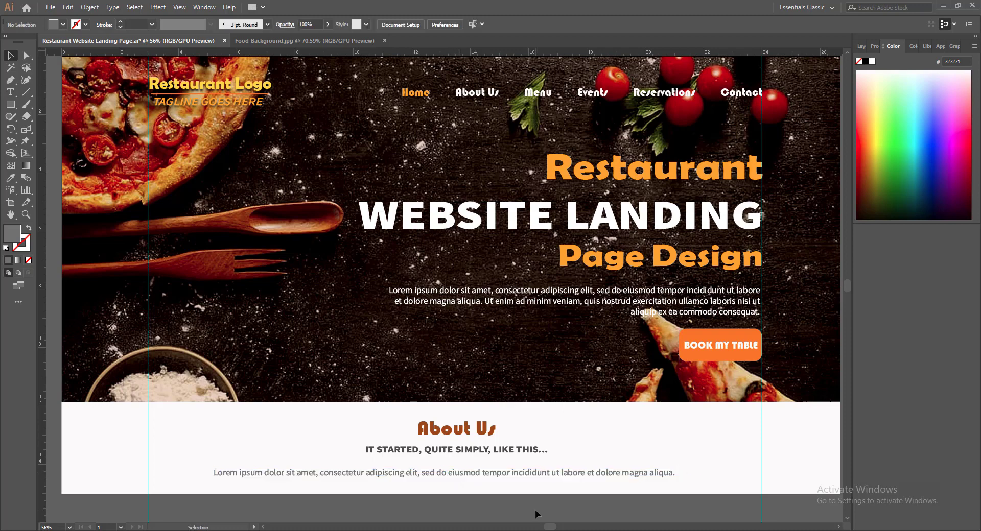
{"action": "left_click", "coordinate": [452, 473]}
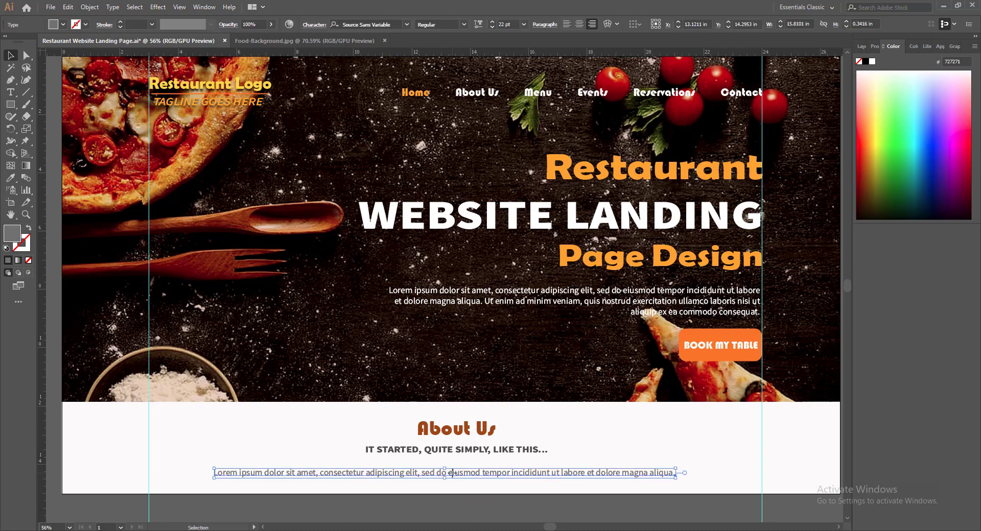
{"action": "left_click_drag", "start_coordinate": [452, 473], "coordinate": [455, 473]}
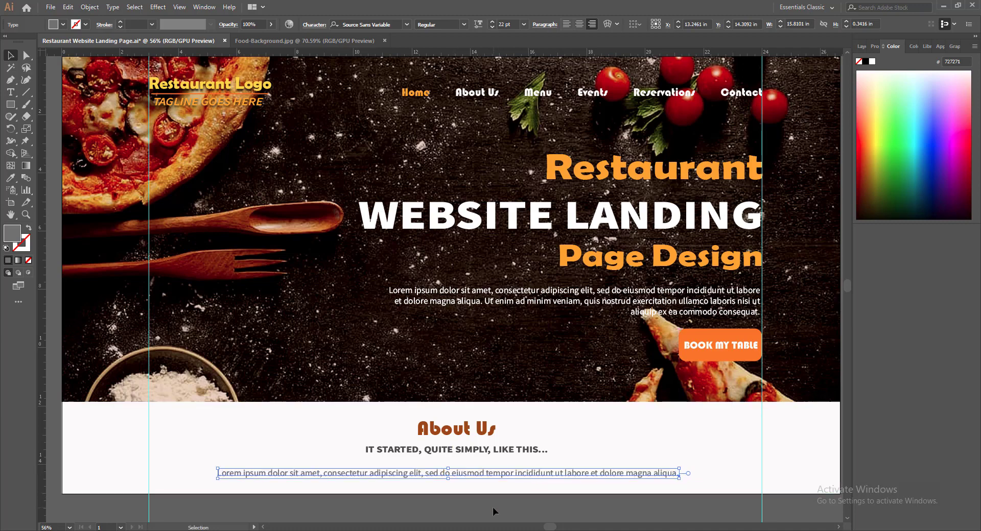
{"action": "left_click", "coordinate": [492, 507]}
{"action": "left_click", "coordinate": [446, 474]}
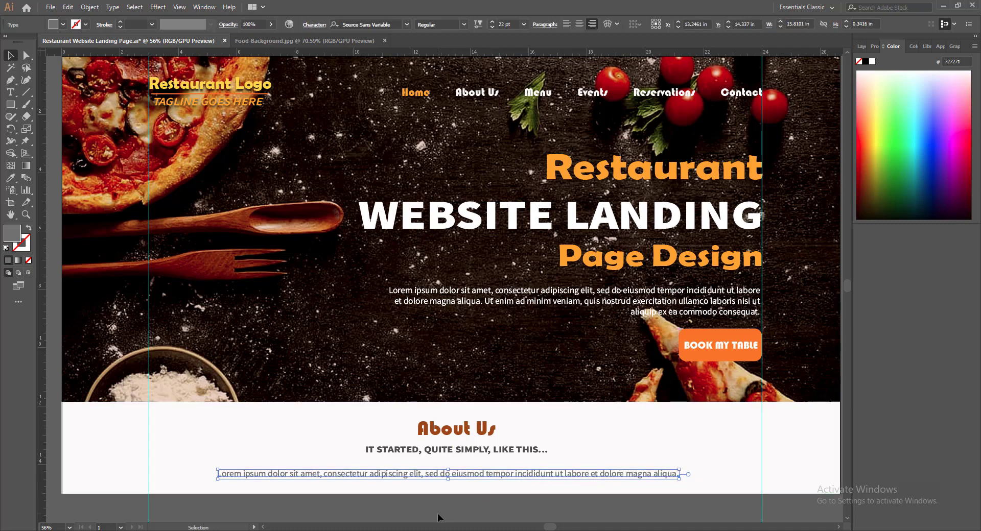
{"action": "key", "text": "Right"}
{"action": "key", "text": "Right"}
{"action": "key", "text": "Right"}
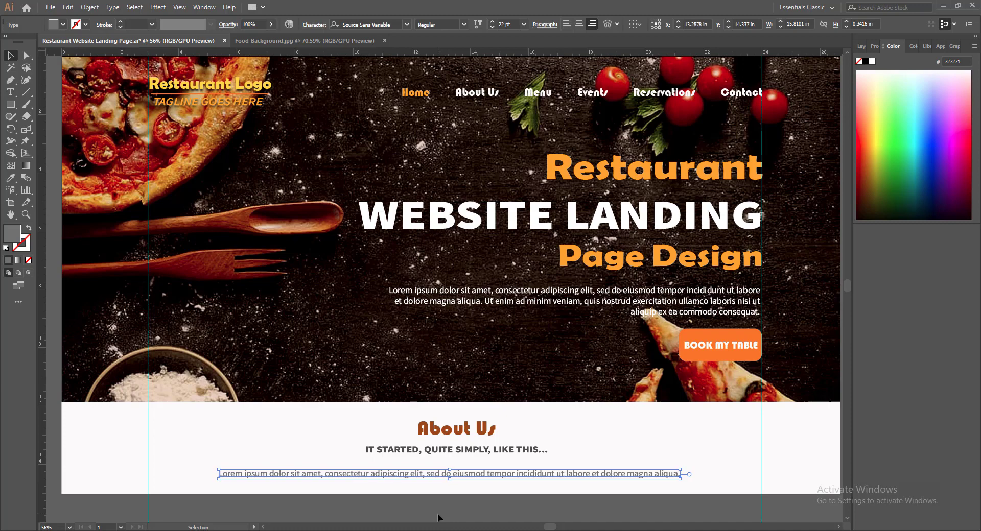
{"action": "left_click", "coordinate": [456, 510]}
Nudge the About Us heading and the "IT STARTED, QUITE SIMPLY, LIKE THIS..." line slightly down together in the white section.
{"action": "left_click", "coordinate": [449, 450]}
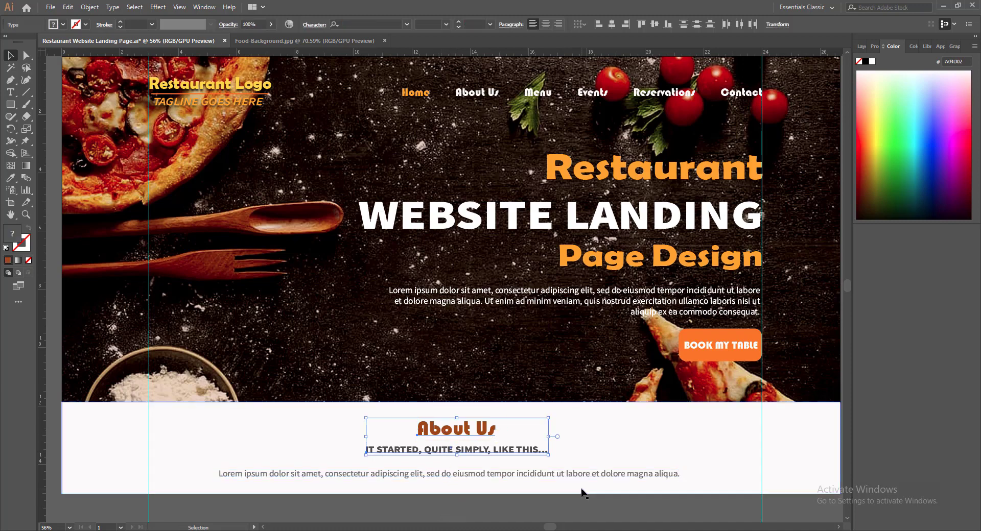
{"action": "key", "text": "Down"}
{"action": "key", "text": "Down"}
{"action": "key", "text": "Down"}
{"action": "left_click", "coordinate": [567, 508]}
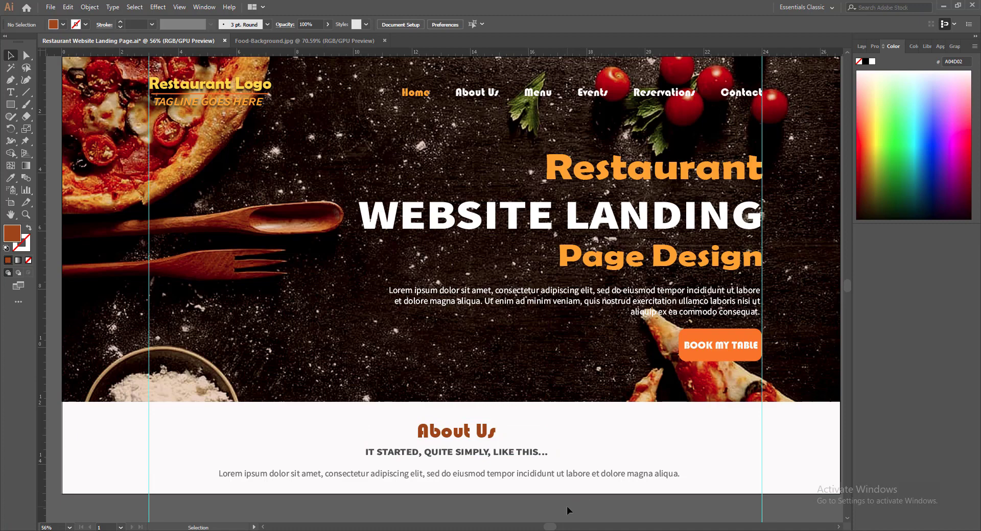
Fine-tune the horizontal centering of the grey Lorem ipsum sentence and the "IT STARTED" line under About Us, and save.
{"action": "left_click_drag", "start_coordinate": [526, 509], "coordinate": [512, 475]}
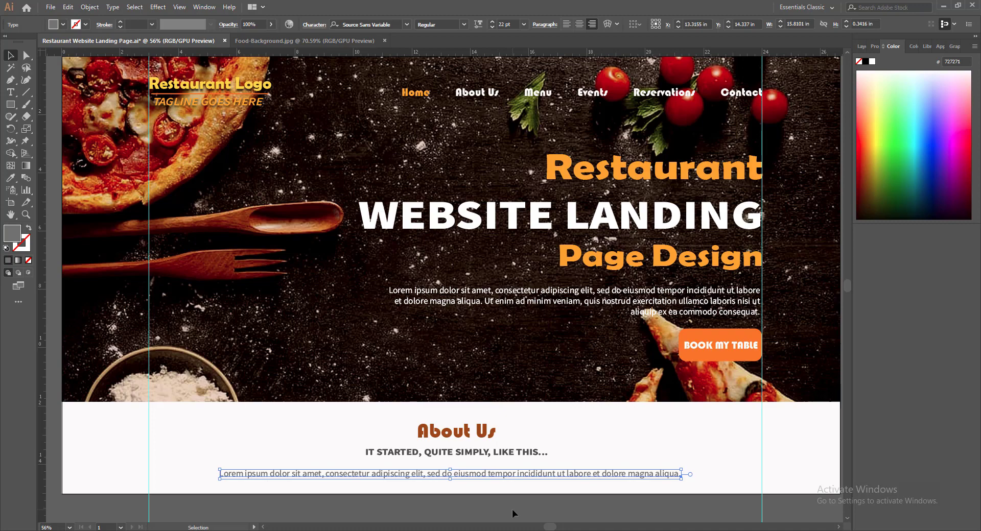
{"action": "left_click", "coordinate": [512, 509]}
{"action": "left_click", "coordinate": [469, 451]}
{"action": "left_click", "coordinate": [468, 452]}
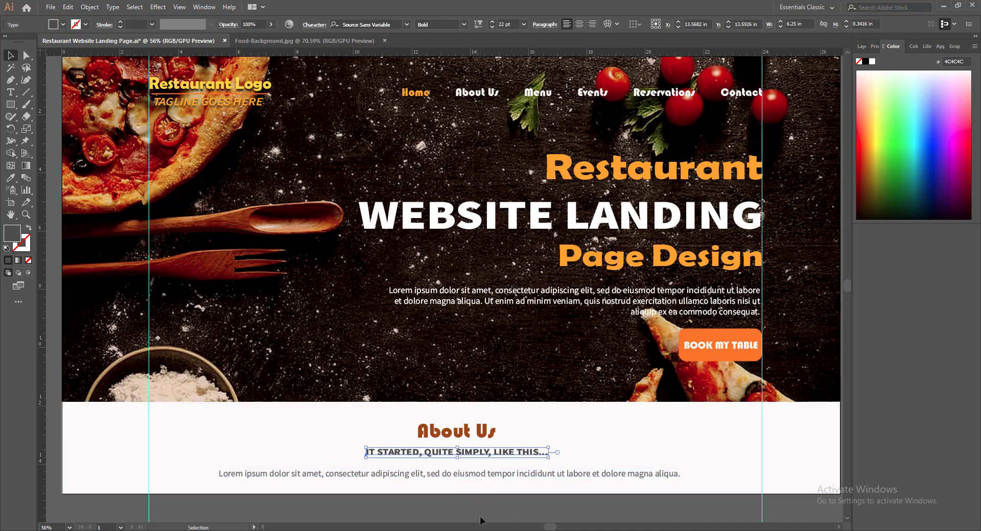
{"action": "left_click", "coordinate": [480, 521]}
{"action": "key", "text": "ctrl+s"}
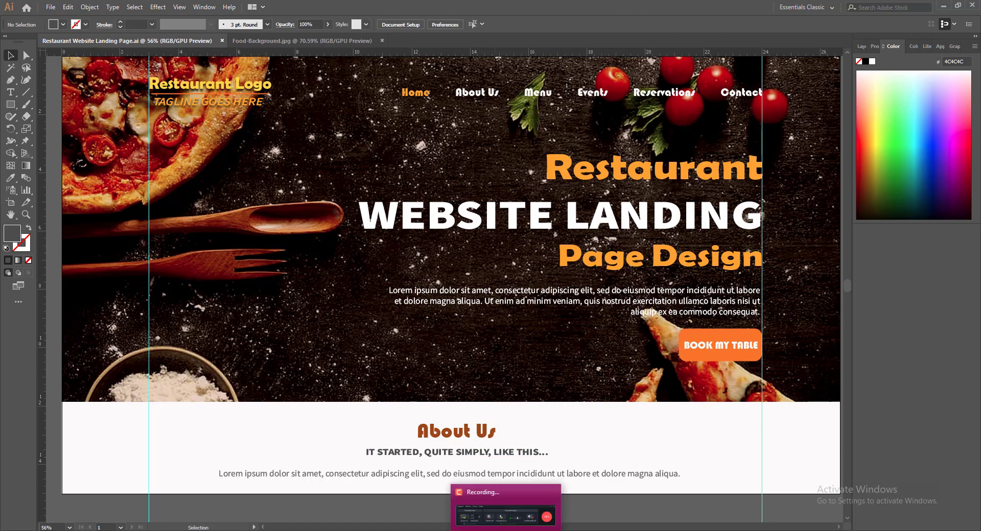
{"action": "left_click", "coordinate": [662, 448]}
{"action": "left_click", "coordinate": [624, 507]}
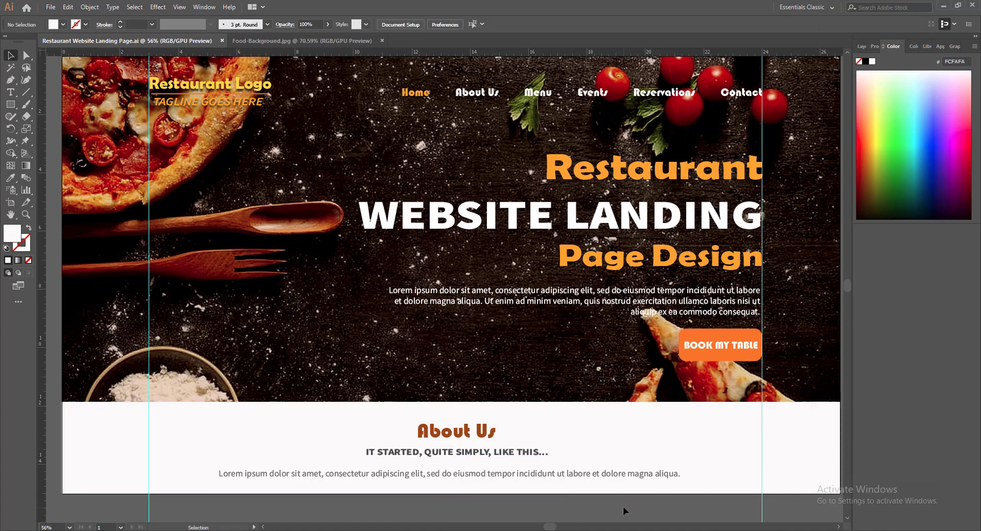
Darken the food background photo with Adjust Color Balance at Red -8%, Green -9% and Blue -15%, with preview on, and save.
{"action": "scroll", "coordinate": [623, 509], "scroll_direction": "up", "scroll_amount": 2}
{"action": "scroll", "coordinate": [622, 512], "scroll_direction": "down", "scroll_amount": 1}
{"action": "left_click", "coordinate": [314, 396]}
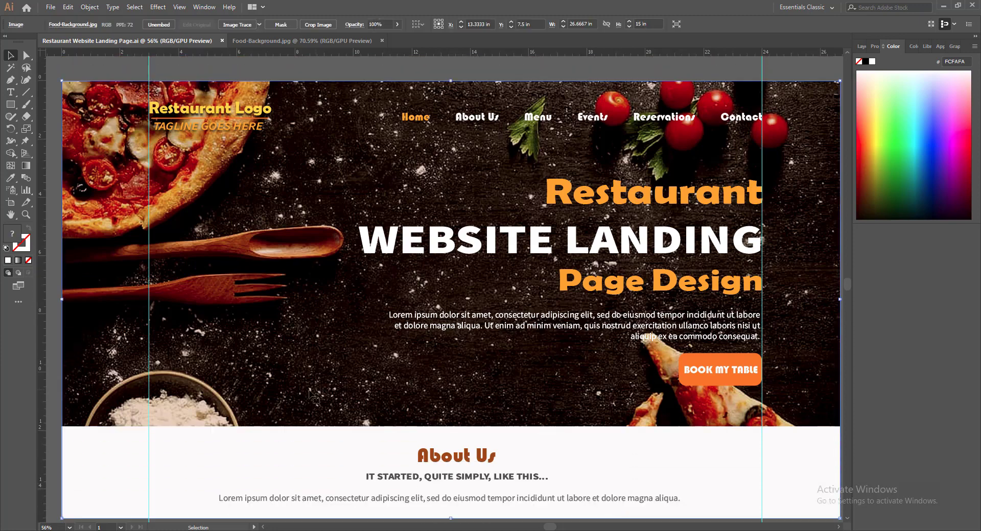
{"action": "left_click", "coordinate": [68, 7]}
{"action": "mouse_move", "coordinate": [193, 187]}
{"action": "left_click", "coordinate": [278, 207]}
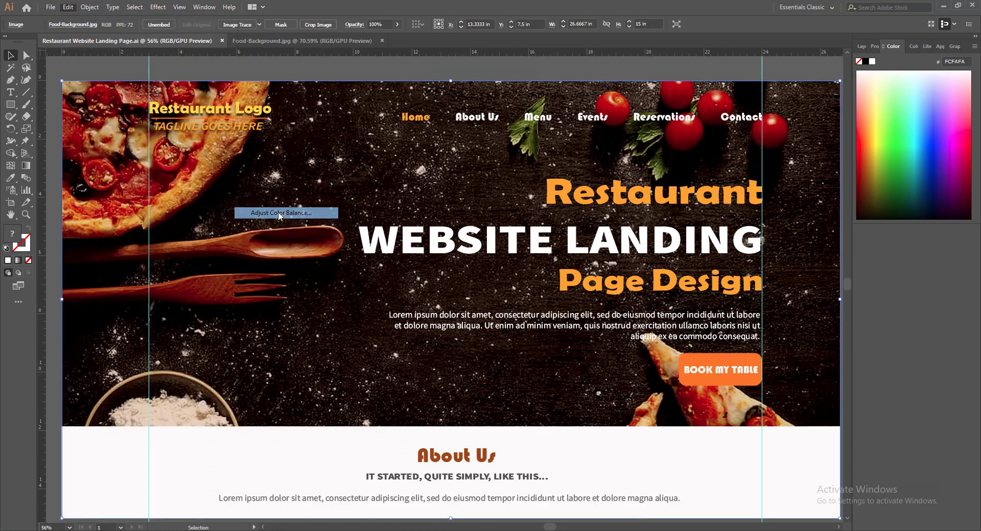
{"action": "left_click_drag", "start_coordinate": [577, 194], "coordinate": [595, 178]}
{"action": "left_click", "coordinate": [580, 309]}
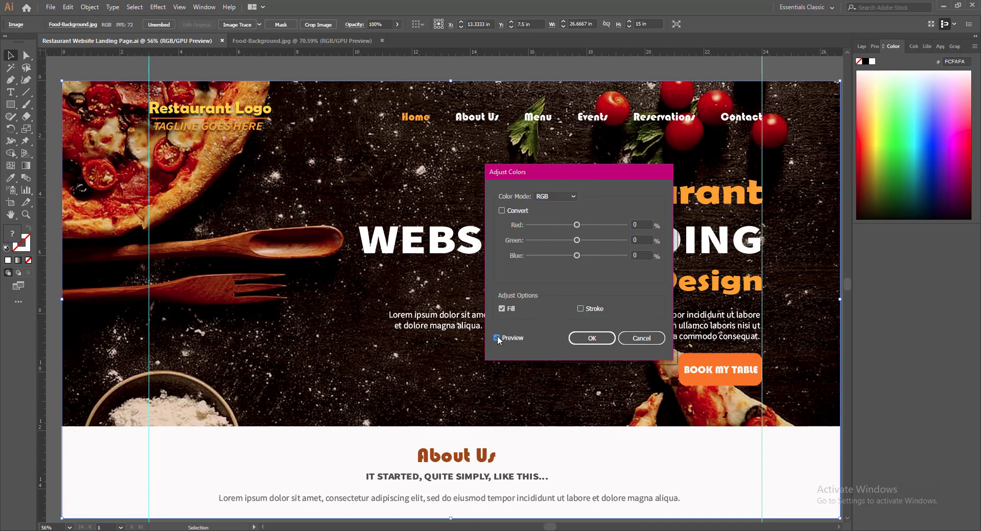
{"action": "left_click_drag", "start_coordinate": [578, 225], "coordinate": [572, 239]}
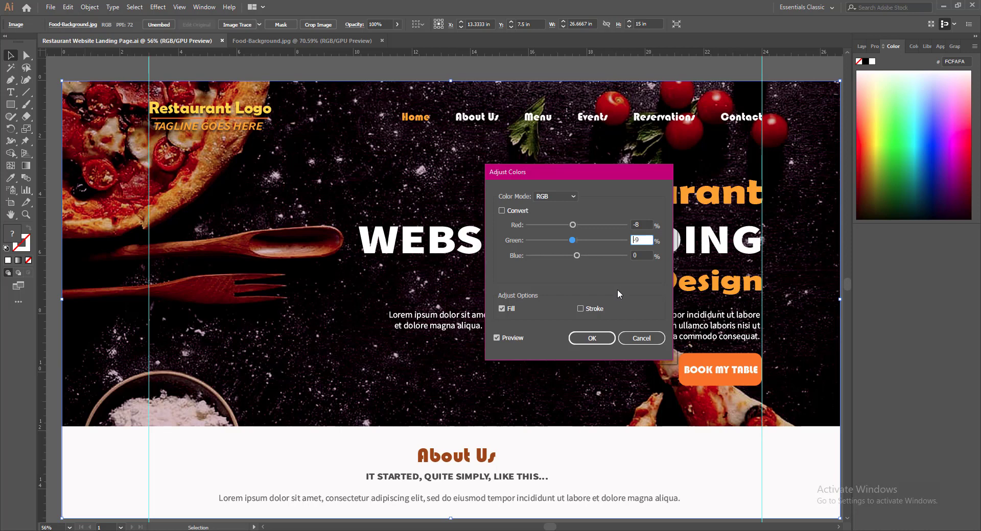
{"action": "left_click_drag", "start_coordinate": [575, 256], "coordinate": [568, 257]}
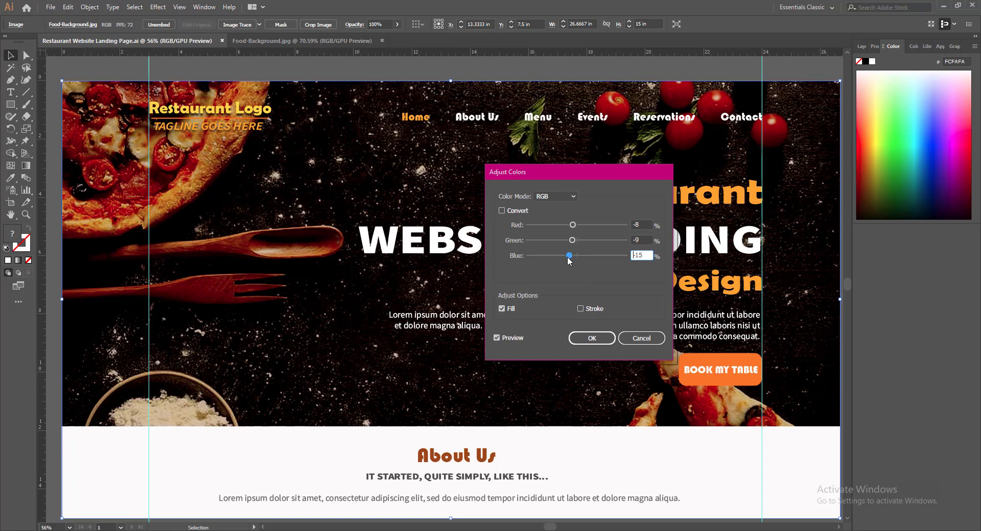
{"action": "left_click", "coordinate": [590, 338]}
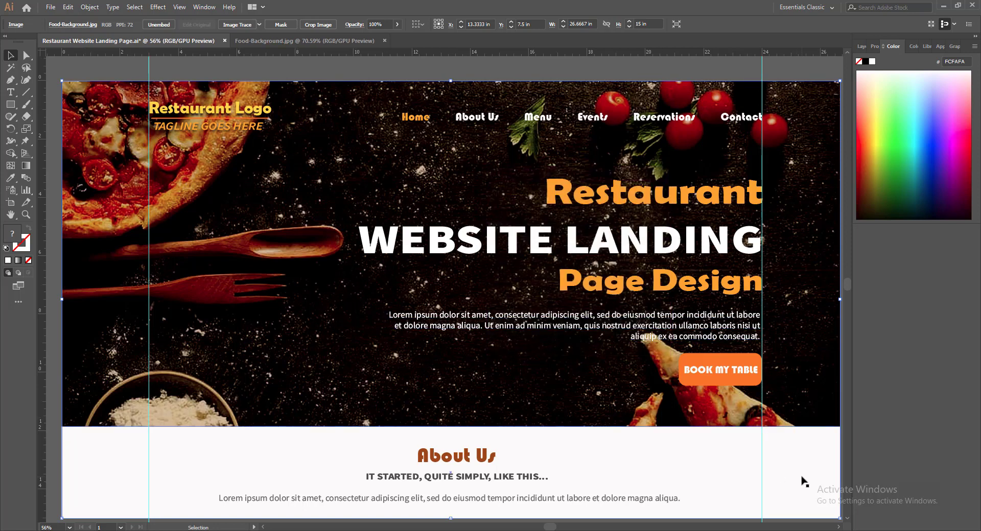
{"action": "key", "text": "ctrl"}
{"action": "key", "text": "ctrl+s"}
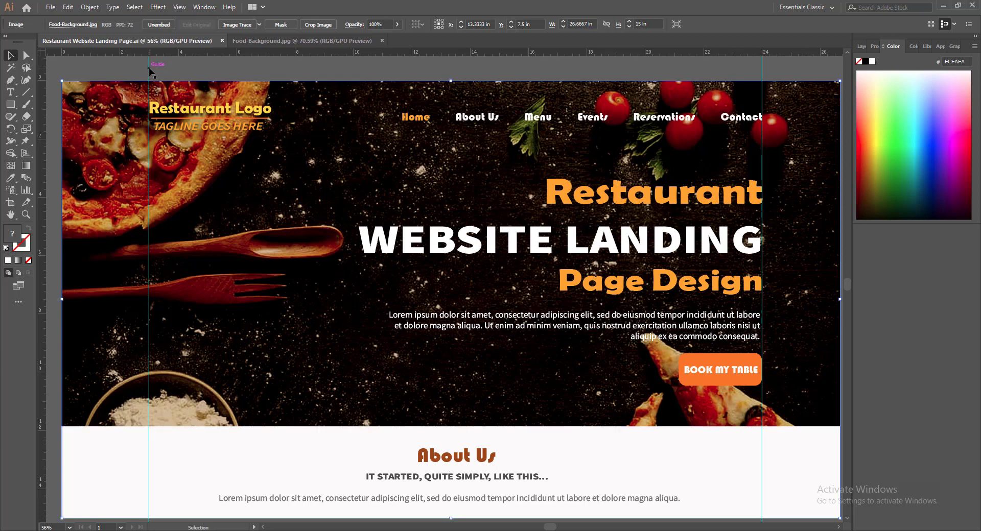
Remove both vertical guides from the artboard and save the document.
{"action": "left_click_drag", "start_coordinate": [149, 67], "coordinate": [41, 78]}
{"action": "left_click_drag", "start_coordinate": [780, 67], "coordinate": [38, 70]}
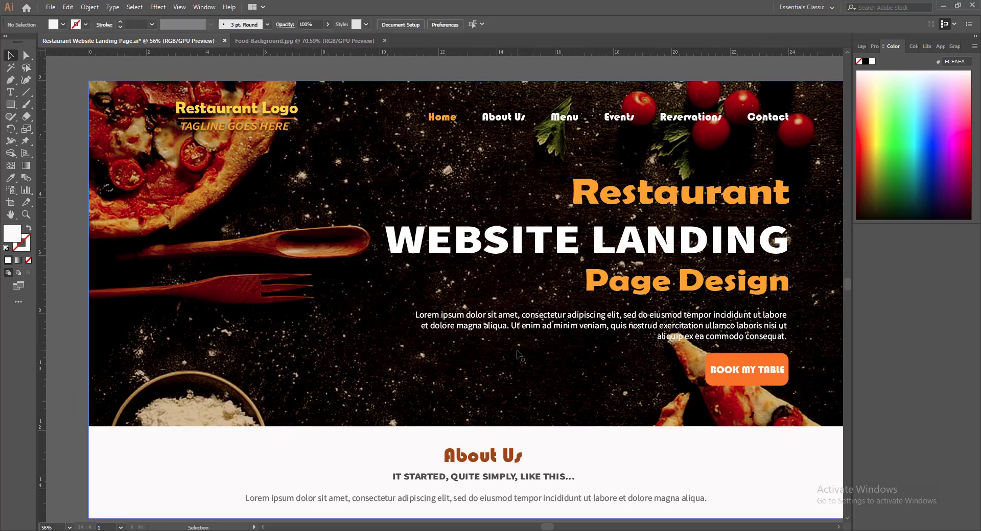
{"action": "left_click", "coordinate": [838, 526]}
{"action": "left_click", "coordinate": [838, 527]}
{"action": "left_click", "coordinate": [838, 527]}
{"action": "left_click", "coordinate": [847, 518]}
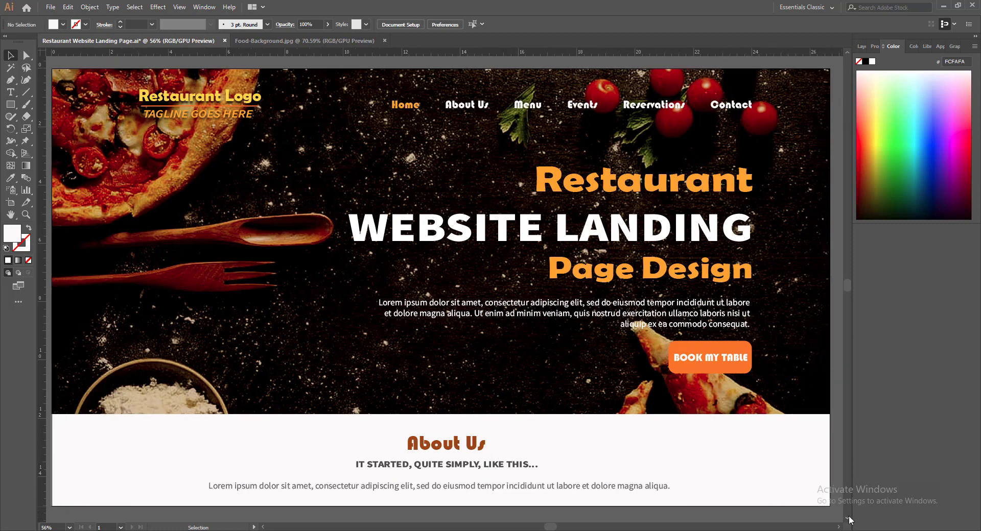
{"action": "left_click", "coordinate": [264, 527]}
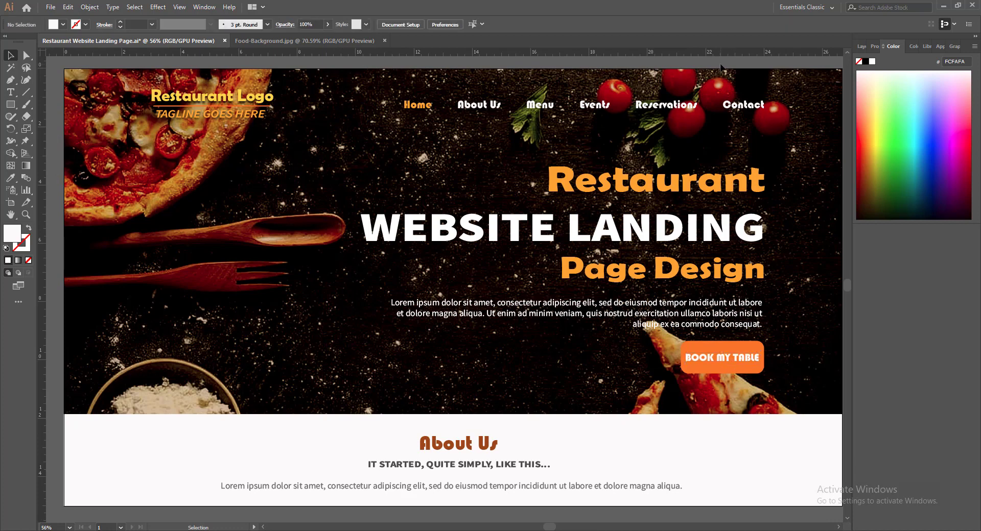
{"action": "left_click", "coordinate": [720, 357]}
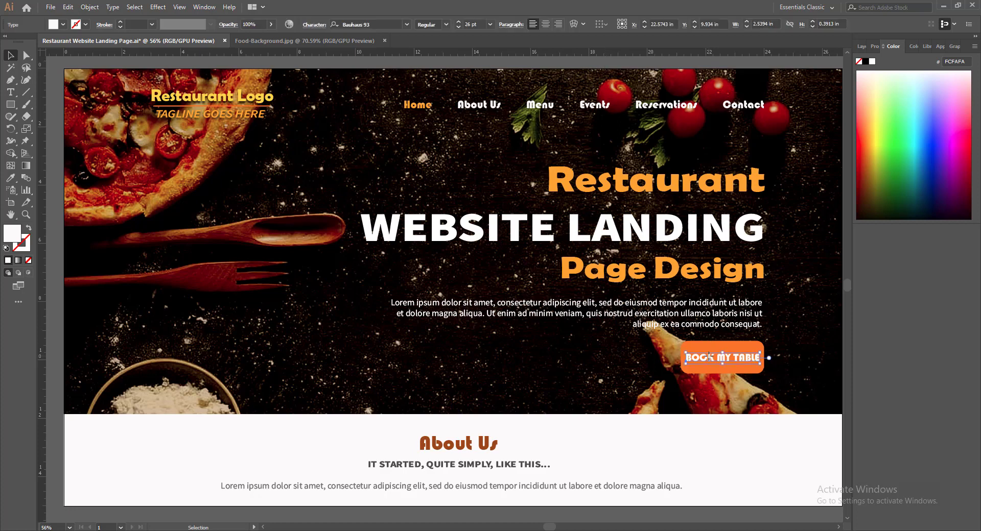
{"action": "key", "text": "ctrl+shift+a"}
{"action": "key", "text": "ctrl+s"}
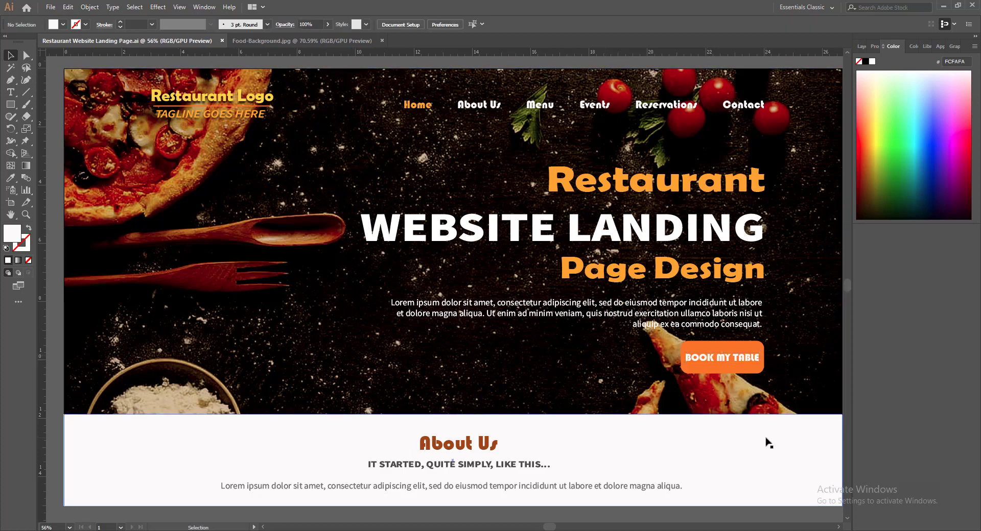
Move the restaurant logo, its tagline and the navigation menu up together, closer to the artboard's upper edge, and save.
{"action": "left_click", "coordinate": [241, 102]}
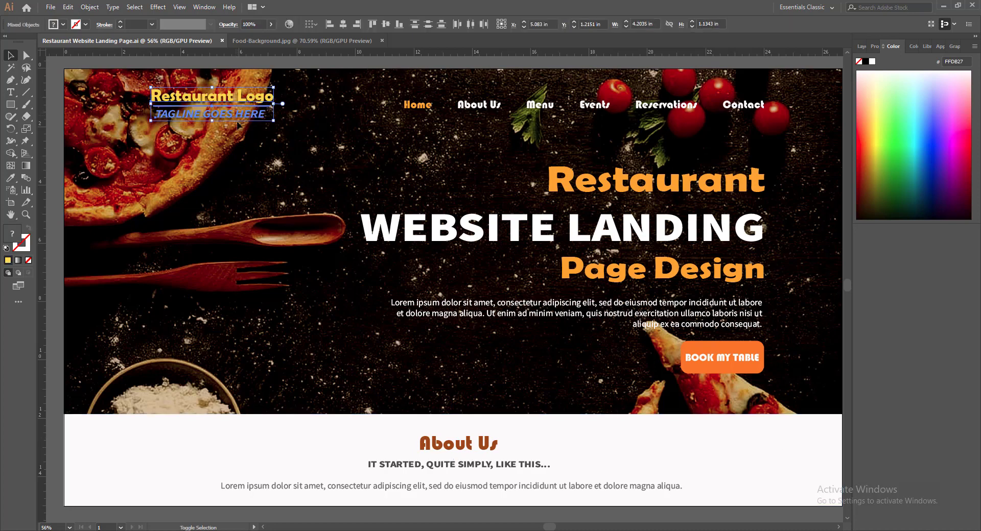
{"action": "left_click", "coordinate": [479, 104], "text": "shift"}
{"action": "key", "text": "Up"}
{"action": "key", "text": "Up"}
{"action": "key", "text": "Up"}
{"action": "key", "text": "Up"}
{"action": "key", "text": "Up"}
{"action": "key", "text": "Up"}
{"action": "key", "text": "Up"}
{"action": "key", "text": "Up"}
{"action": "key", "text": "Up"}
{"action": "key", "text": "Up"}
{"action": "key", "text": "Up"}
{"action": "key", "text": "Up"}
{"action": "key", "text": "Up"}
{"action": "key", "text": "Up"}
{"action": "key", "text": "Up"}
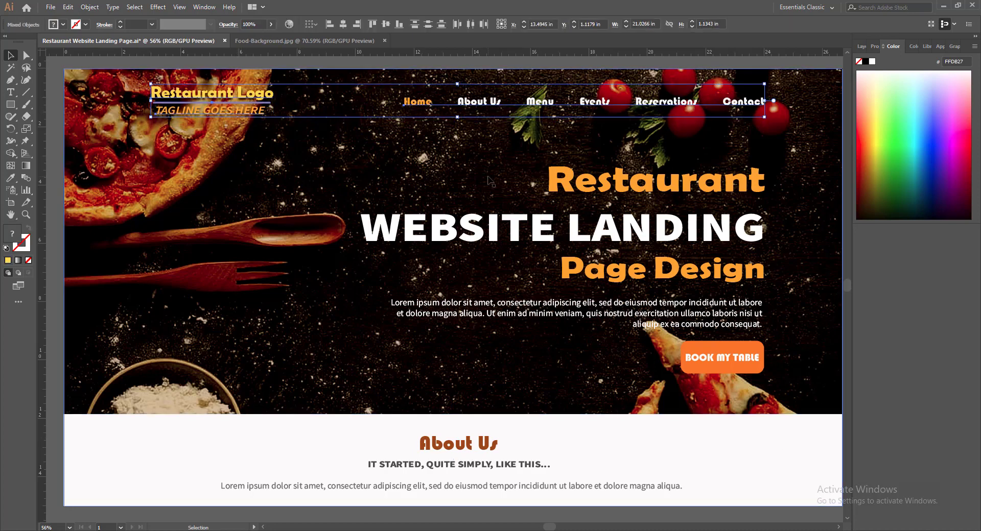
{"action": "key", "text": "Up"}
{"action": "key", "text": "Up"}
{"action": "key", "text": "Up"}
{"action": "key", "text": "Up"}
{"action": "key", "text": "Up"}
{"action": "key", "text": "Up"}
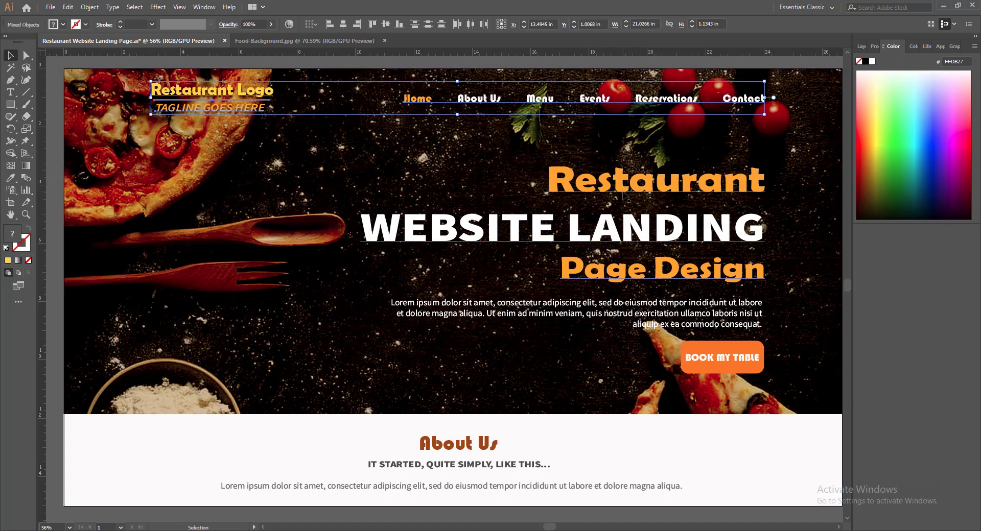
{"action": "left_click", "coordinate": [517, 174]}
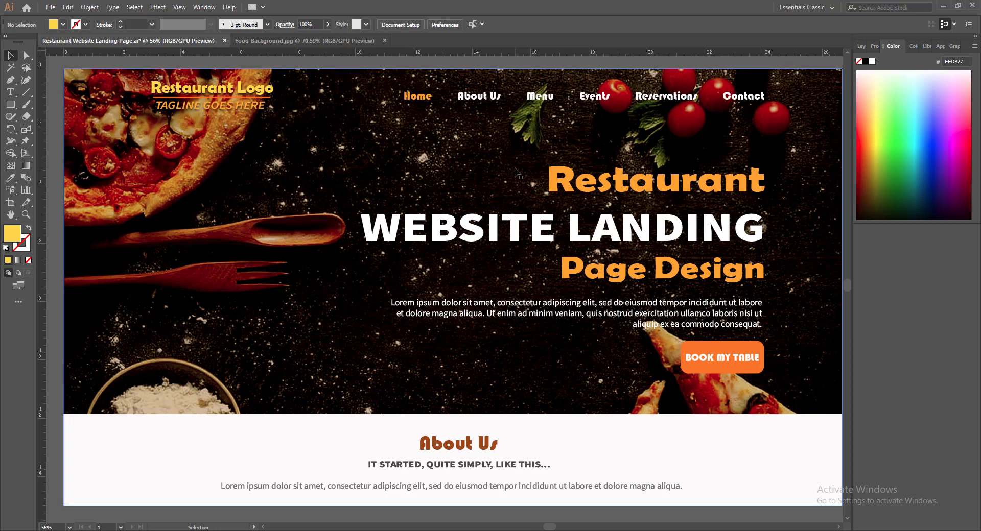
{"action": "left_click", "coordinate": [253, 90]}
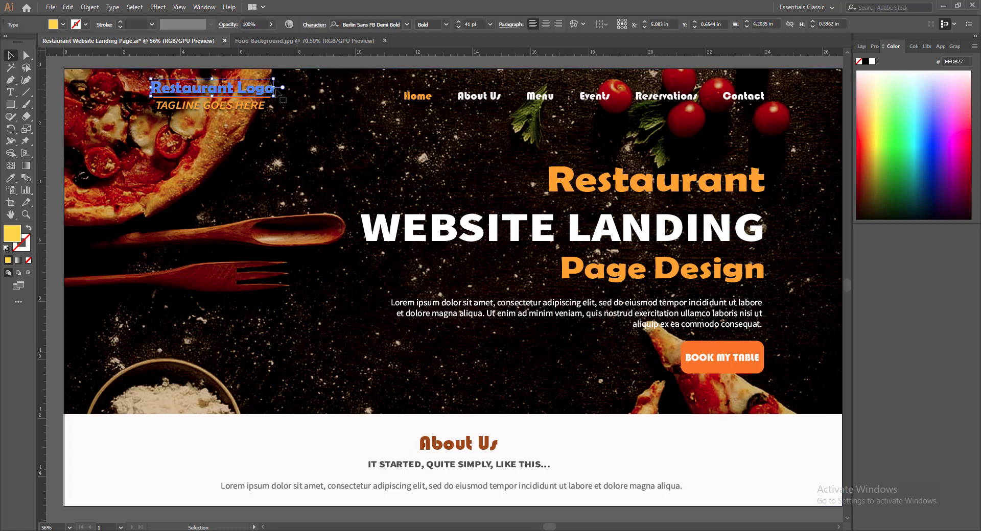
{"action": "left_click", "coordinate": [324, 67]}
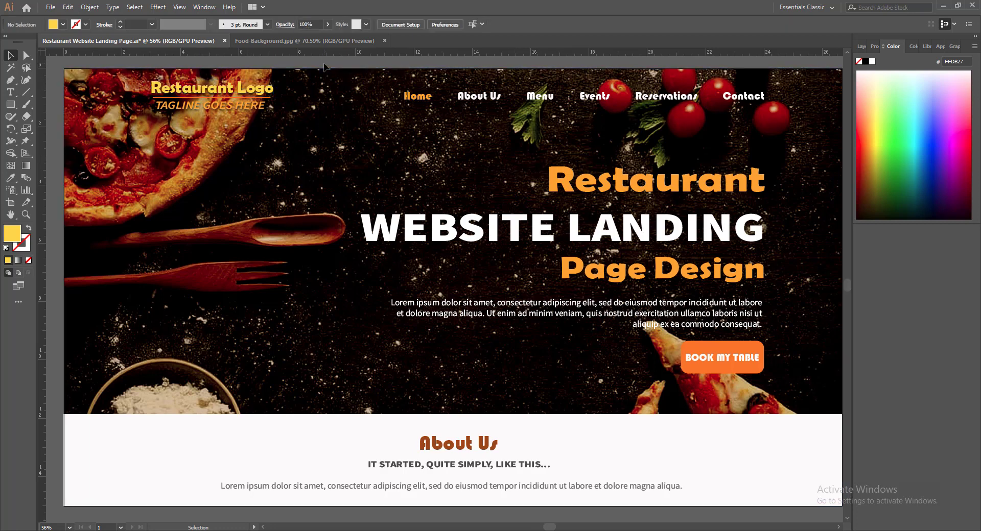
{"action": "key", "text": "a"}
{"action": "key", "text": "ctrl+s"}
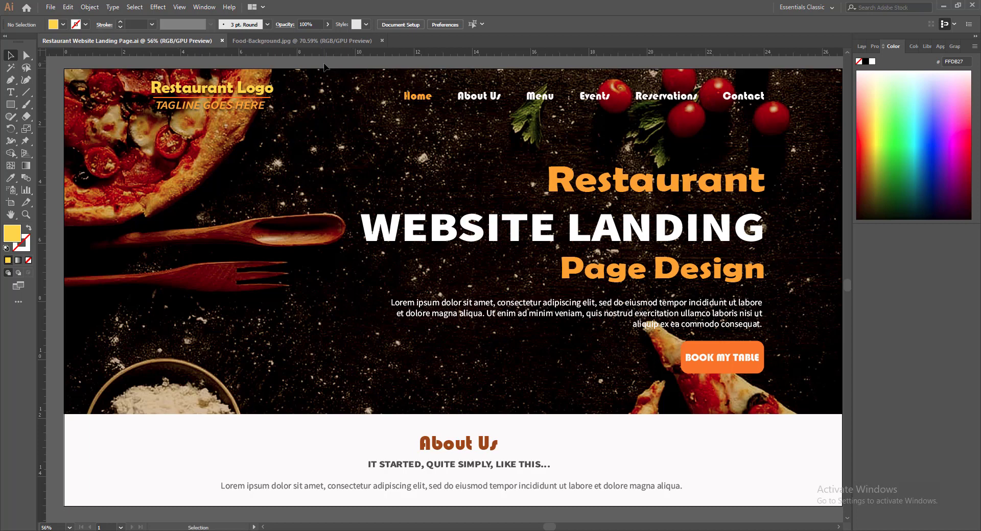